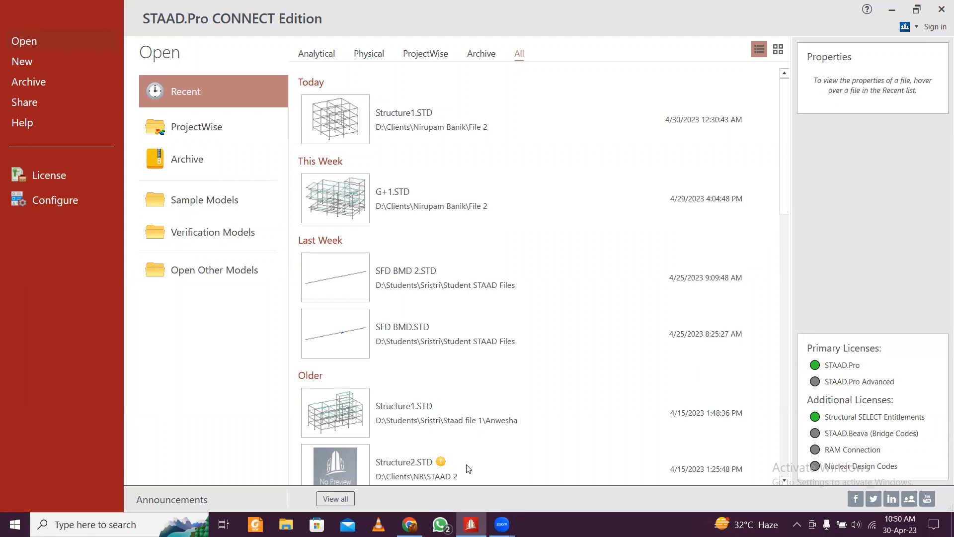
Step: Switch to Chrome and look through the worked shear force and bending moment problems on simply supported beams
{"action": "left_click", "coordinate": [409, 523]}
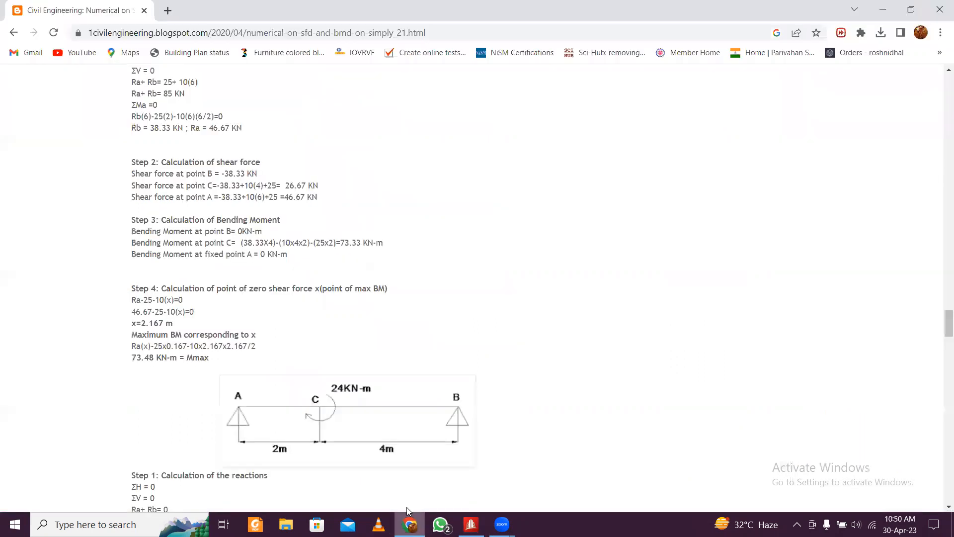
{"action": "scroll", "coordinate": [346, 353], "scroll_direction": "up", "scroll_amount": 20}
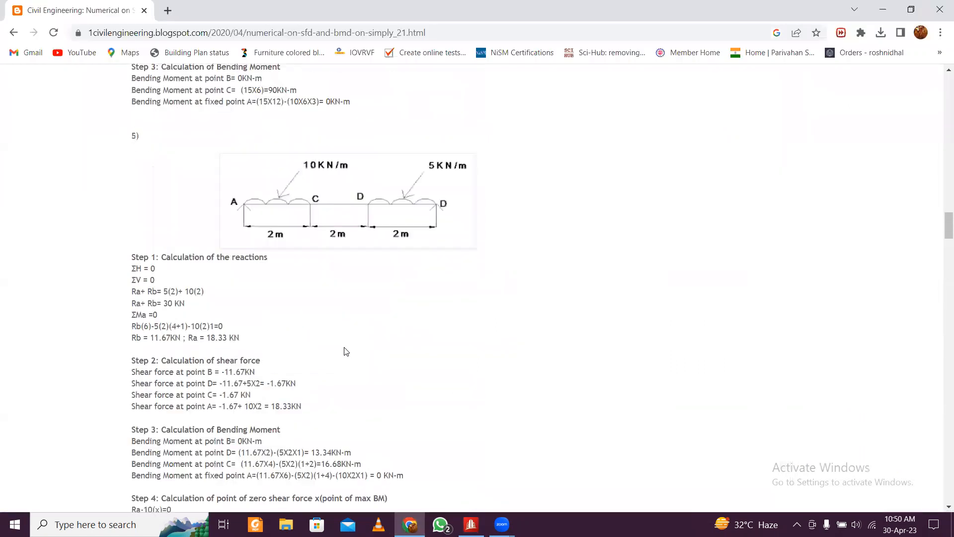
{"action": "scroll", "coordinate": [346, 352], "scroll_direction": "down", "scroll_amount": 15}
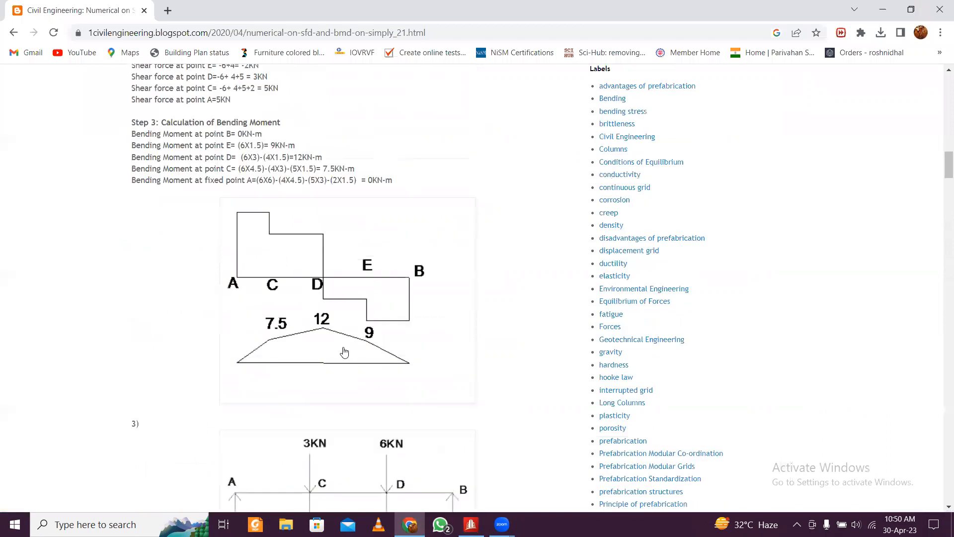
{"action": "scroll", "coordinate": [343, 351], "scroll_direction": "up", "scroll_amount": 9}
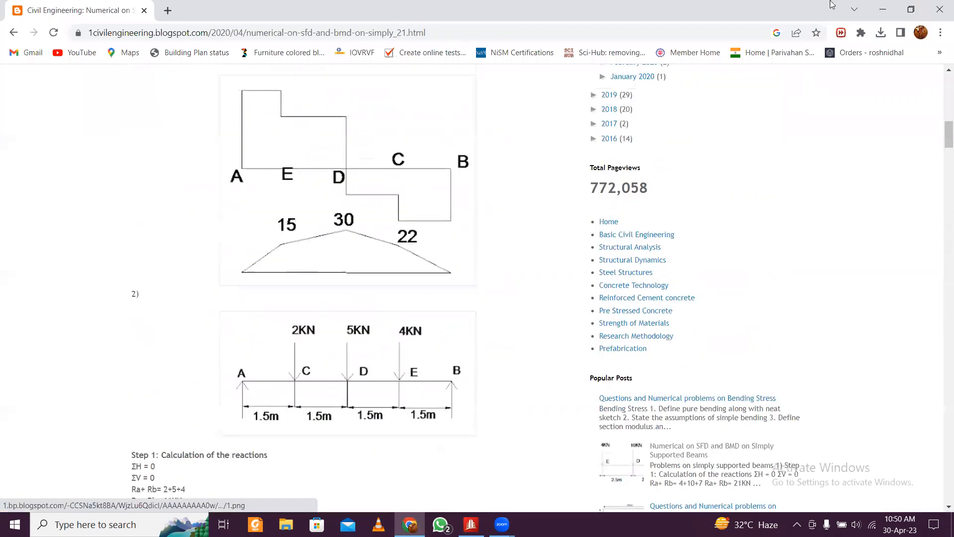
{"action": "left_click", "coordinate": [885, 7]}
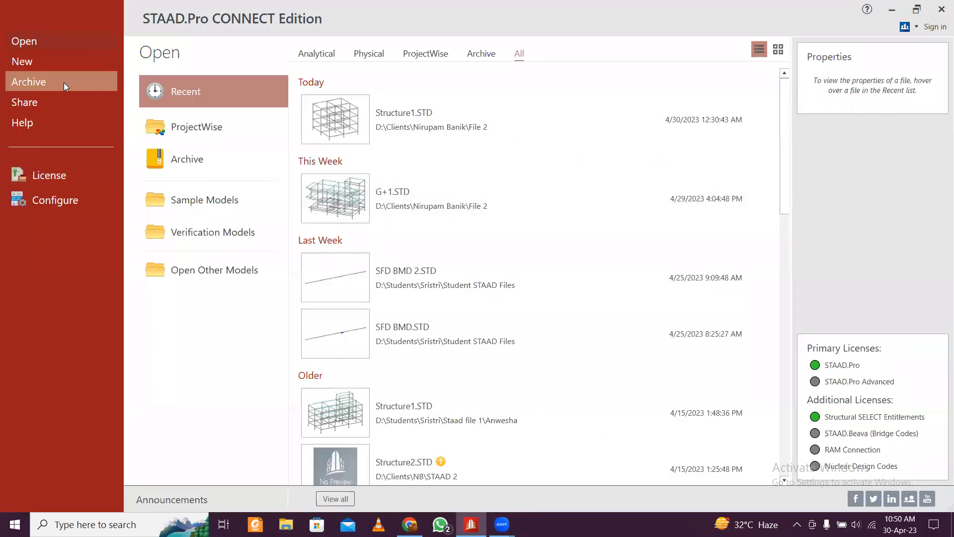
Step: Create a new analytical model named Structure3 with metric units
{"action": "left_click", "coordinate": [56, 71]}
{"action": "left_click", "coordinate": [368, 275]}
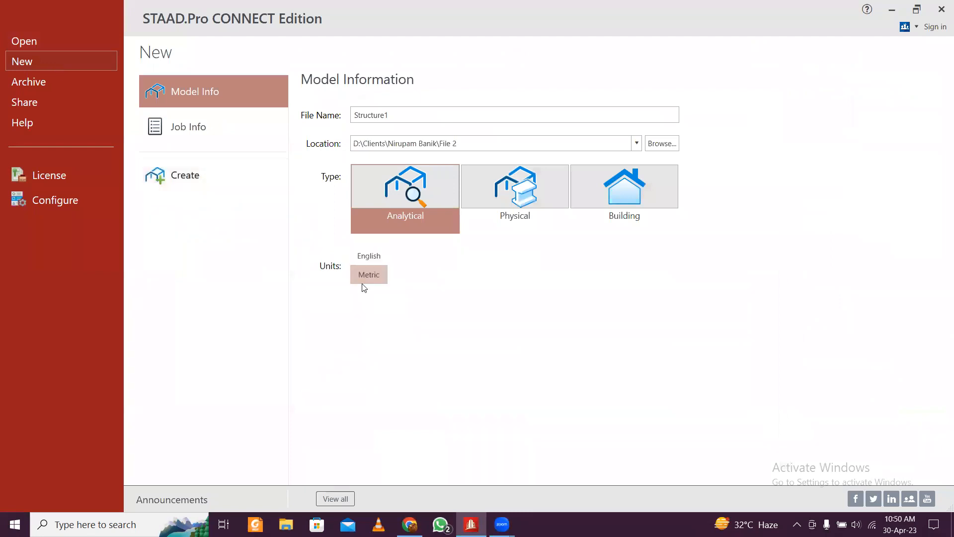
{"action": "double_click", "coordinate": [417, 114]}
{"action": "left_click", "coordinate": [418, 114]}
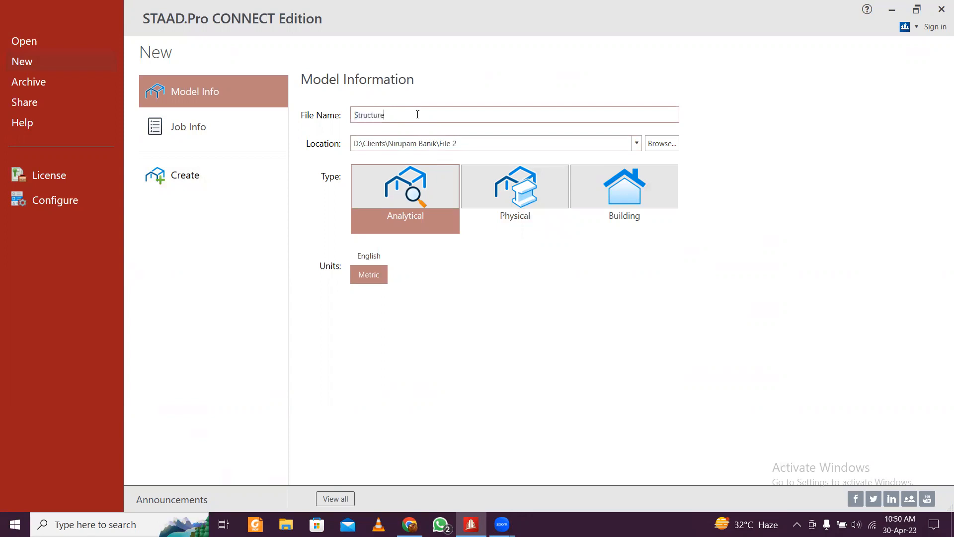
{"action": "left_click", "coordinate": [210, 183]}
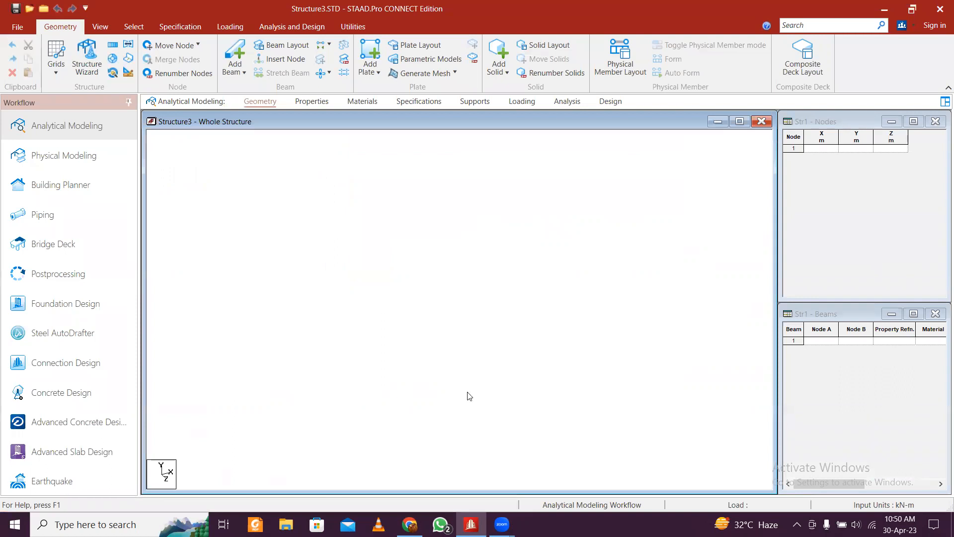
Step: Check the beam diagram of problem 1 in Chrome and add the first node at 0, 0, 0 in STAAD.Pro
{"action": "left_click", "coordinate": [409, 523]}
{"action": "scroll", "coordinate": [411, 366], "scroll_direction": "up", "scroll_amount": 15}
{"action": "scroll", "coordinate": [411, 366], "scroll_direction": "down", "scroll_amount": 5}
{"action": "scroll", "coordinate": [411, 367], "scroll_direction": "down", "scroll_amount": 2}
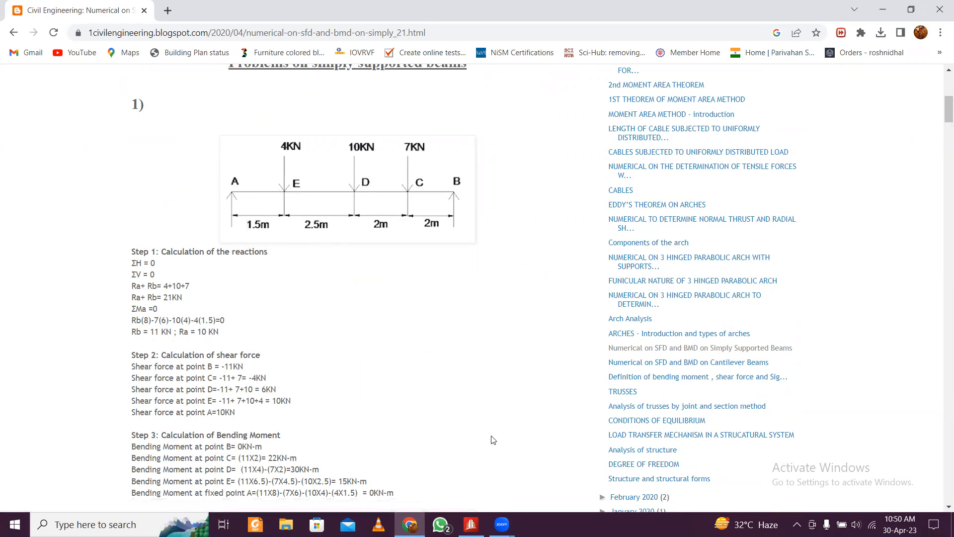
{"action": "left_click", "coordinate": [471, 525]}
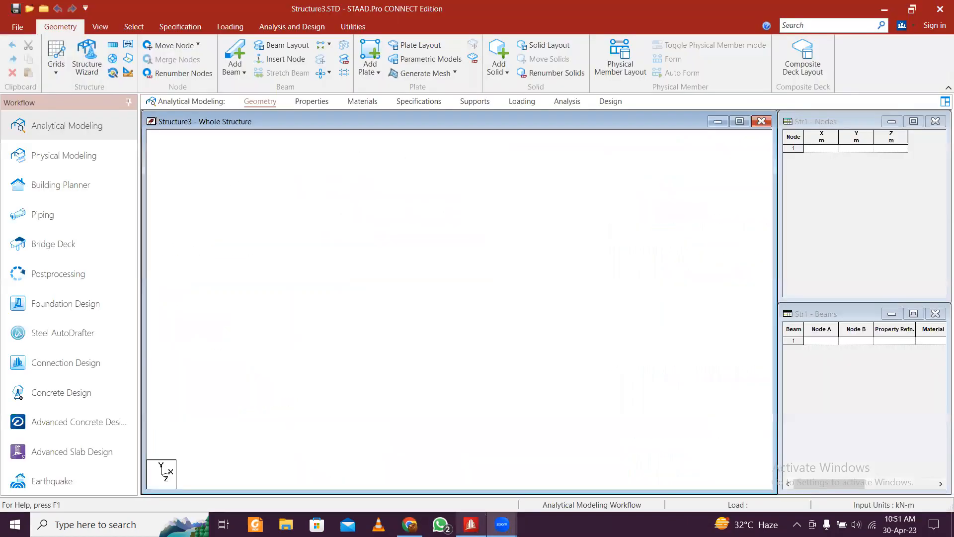
{"action": "left_click", "coordinate": [815, 152]}
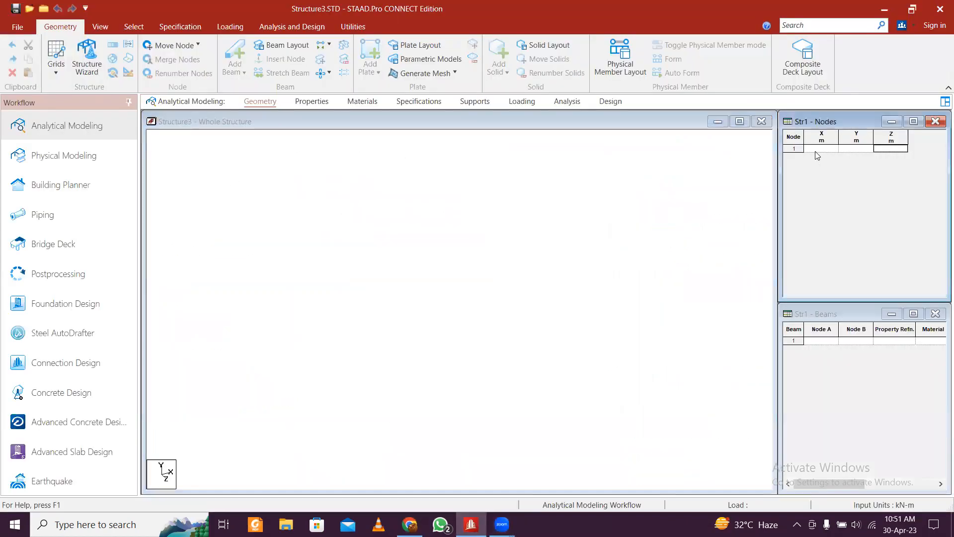
{"action": "key", "text": "Return"}
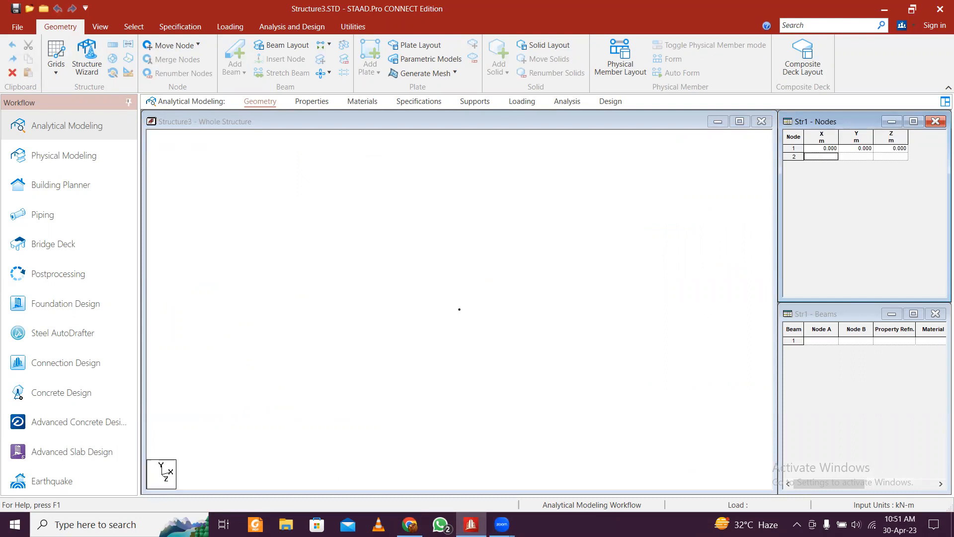
Step: Add a second node at X 1.5 m, Y 0, Z 0 for point E of the beam
{"action": "mouse_move", "coordinate": [502, 524]}
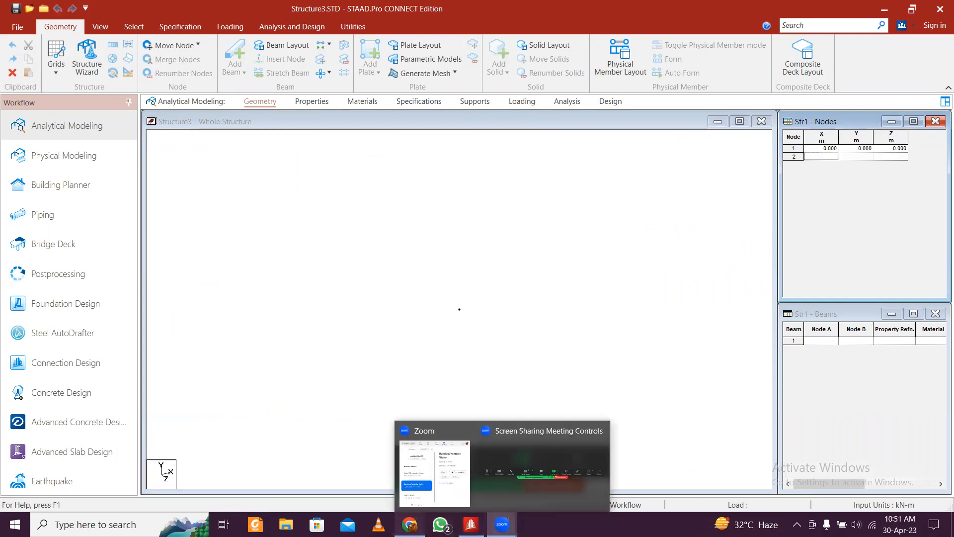
{"action": "left_click", "coordinate": [410, 525]}
{"action": "left_click", "coordinate": [470, 524]}
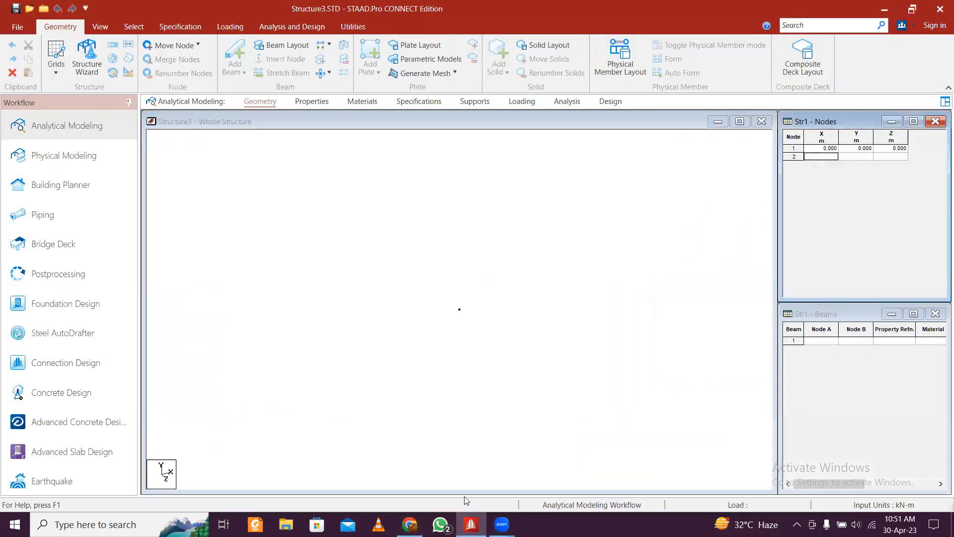
{"action": "key", "text": "Return"}
{"action": "key", "text": "Return"}
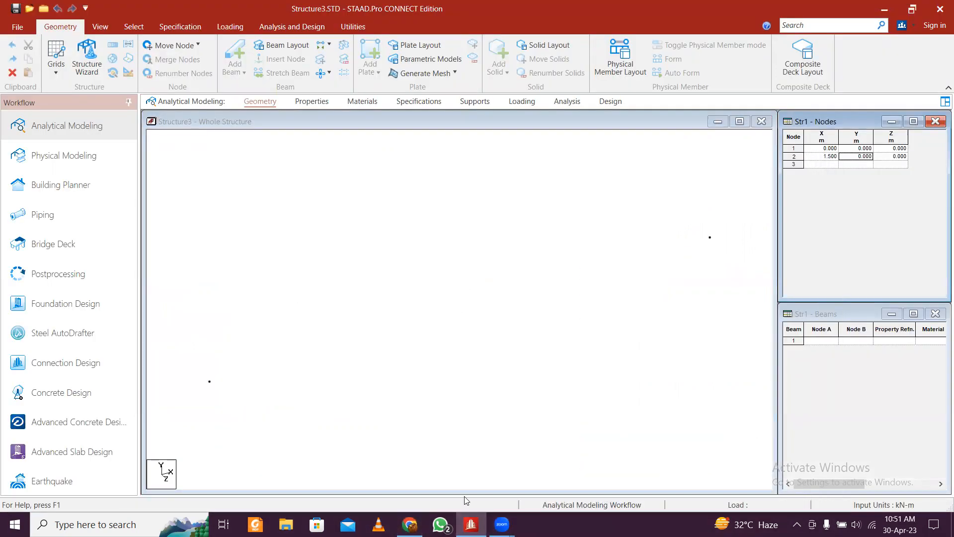
{"action": "key", "text": "Return"}
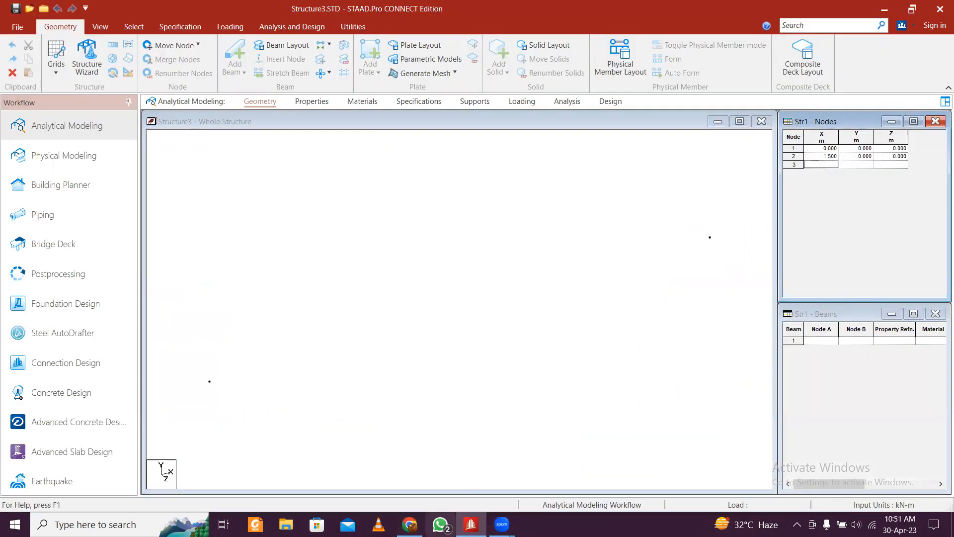
Step: Check the spans in the Chrome diagram and add a third node at X 4 m, Y 0, Z 0 in STAAD.Pro
{"action": "left_click", "coordinate": [409, 524]}
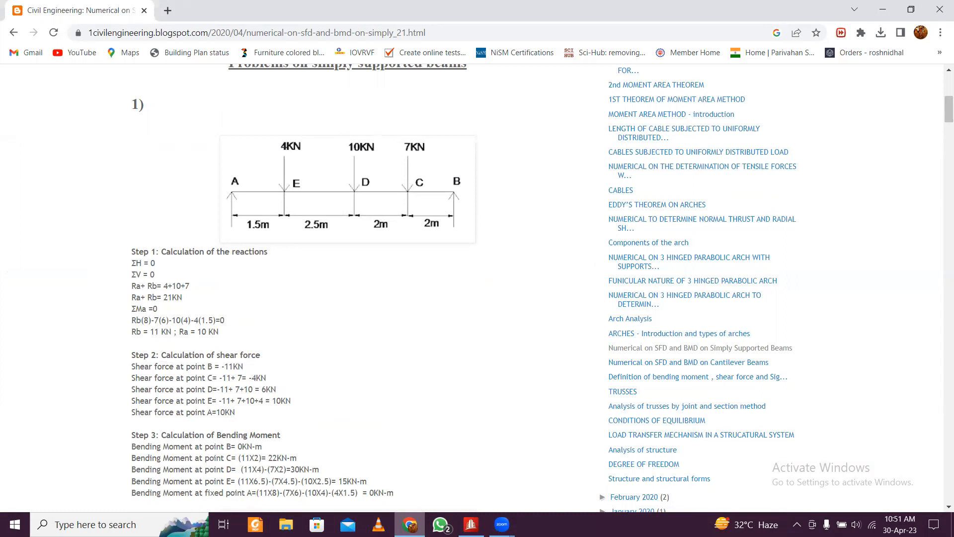
{"action": "key", "text": "alt+Tab"}
{"action": "type", "text": "4"}
{"action": "key", "text": "Return"}
{"action": "key", "text": "Return"}
{"action": "key", "text": "Return"}
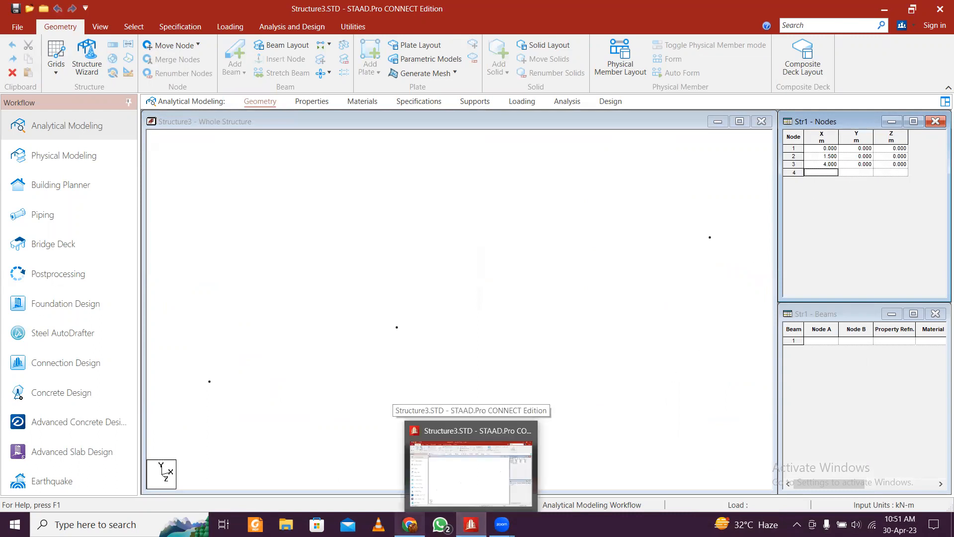
Step: Check the diagram in Chrome again and add a fourth node at X 6 m, Y 0, Z 0 in STAAD.Pro
{"action": "left_click", "coordinate": [409, 524]}
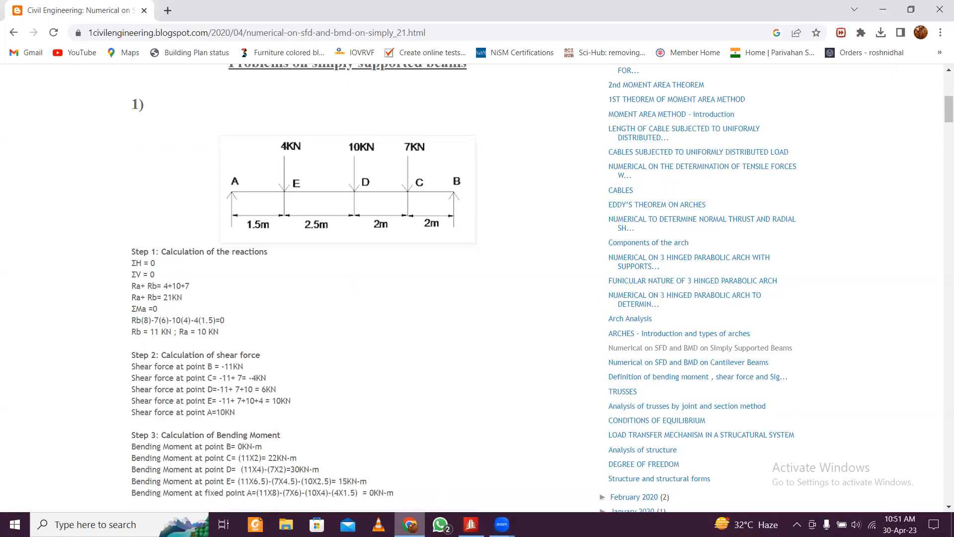
{"action": "left_click", "coordinate": [410, 525]}
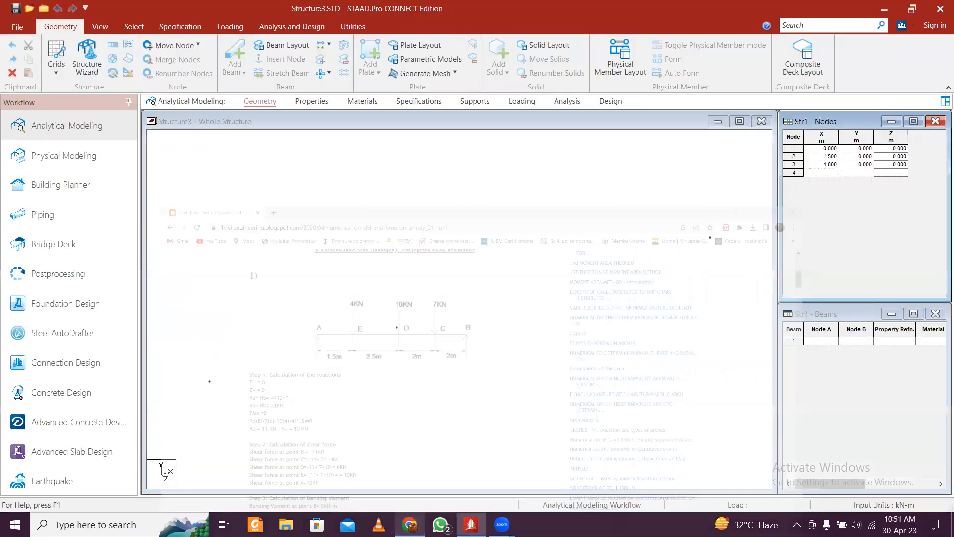
{"action": "type", "text": "6"}
{"action": "key", "text": "Return"}
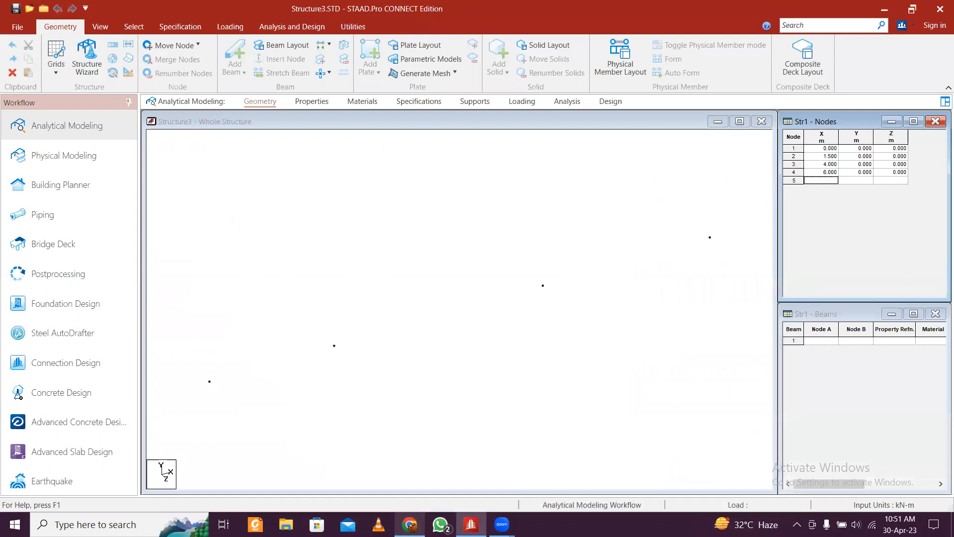
Step: Add a fifth node at X 8 m, Y 0, Z 0 for end B, checking the last span in Chrome
{"action": "left_click", "coordinate": [409, 524]}
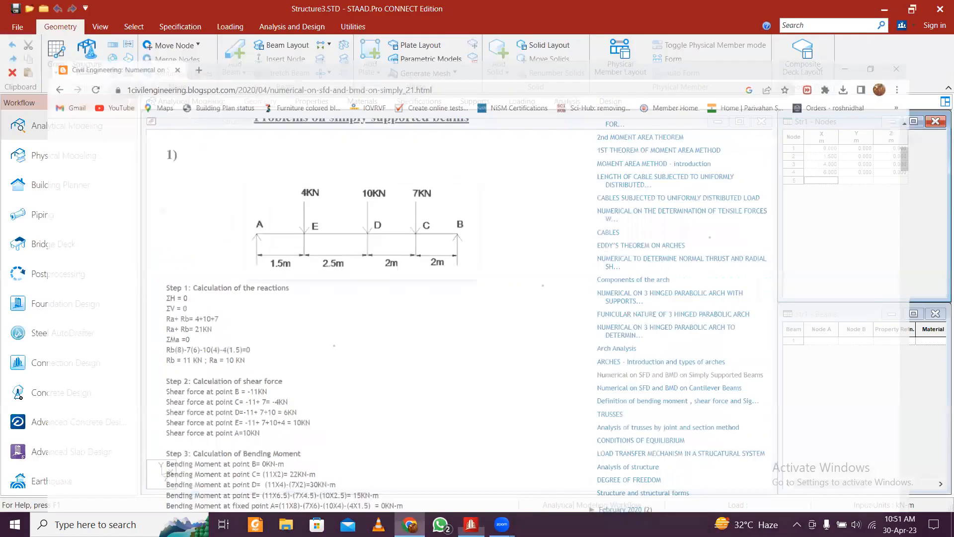
{"action": "left_click", "coordinate": [410, 525]}
{"action": "type", "text": "8"}
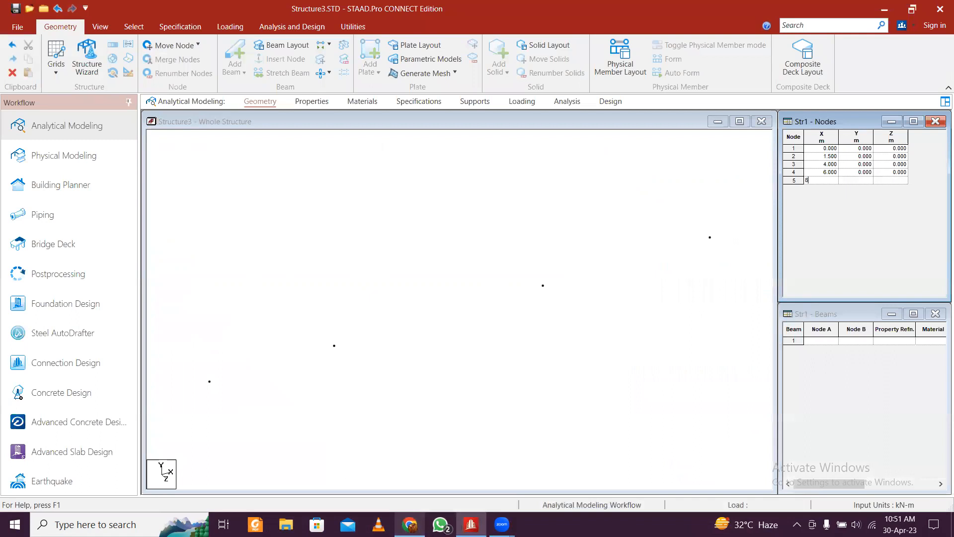
{"action": "key", "text": "Tab"}
{"action": "key", "text": "Tab"}
{"action": "key", "text": "Tab"}
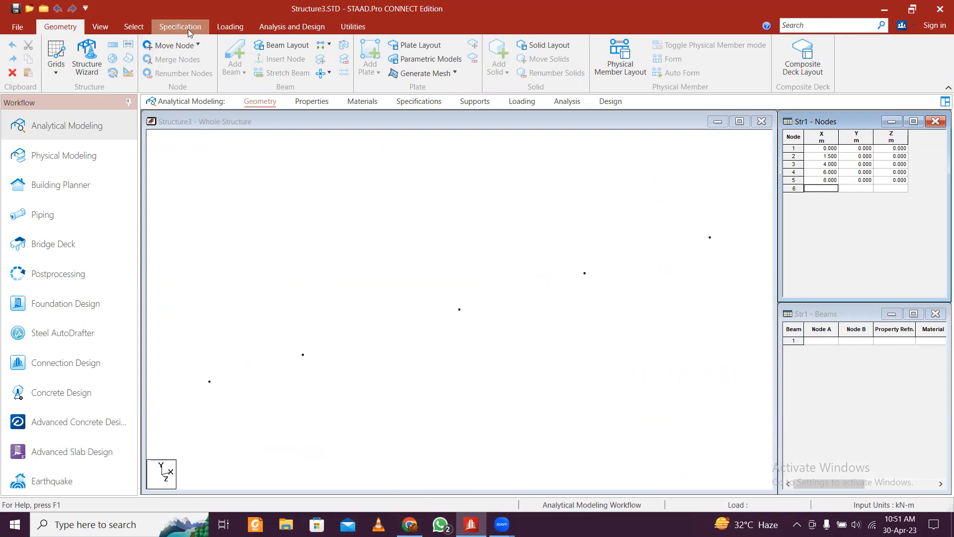
Step: Draw beam members through all five nodes, from the node at X 0 to the node at X 8 m
{"action": "left_click", "coordinate": [256, 249]}
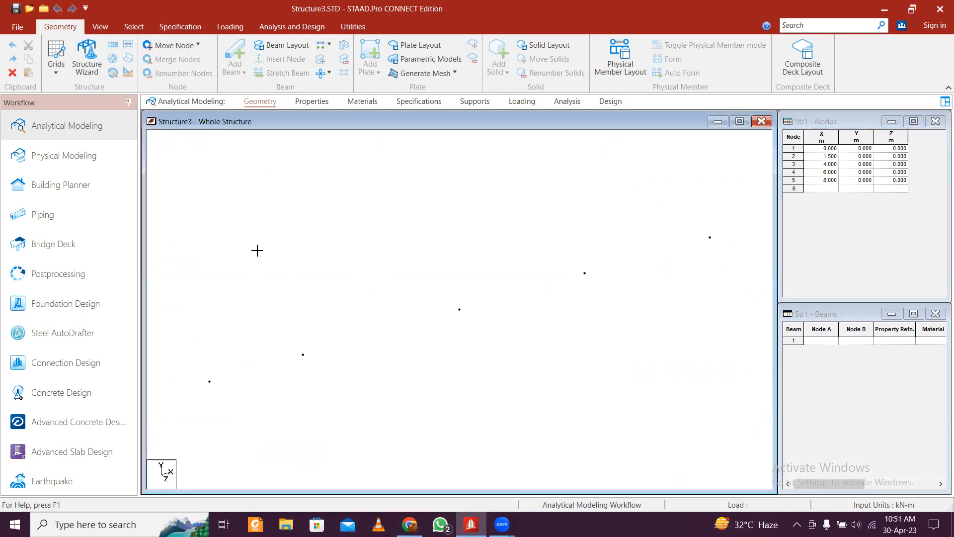
{"action": "left_click", "coordinate": [236, 56]}
{"action": "mouse_move", "coordinate": [209, 381]}
{"action": "left_mouse_down"}
{"action": "mouse_move", "coordinate": [298, 366]}
{"action": "mouse_move", "coordinate": [303, 355]}
{"action": "mouse_move", "coordinate": [375, 377]}
{"action": "mouse_move", "coordinate": [460, 309]}
{"action": "mouse_move", "coordinate": [478, 333]}
{"action": "mouse_move", "coordinate": [579, 272]}
{"action": "mouse_move", "coordinate": [710, 239]}
{"action": "left_mouse_up"}
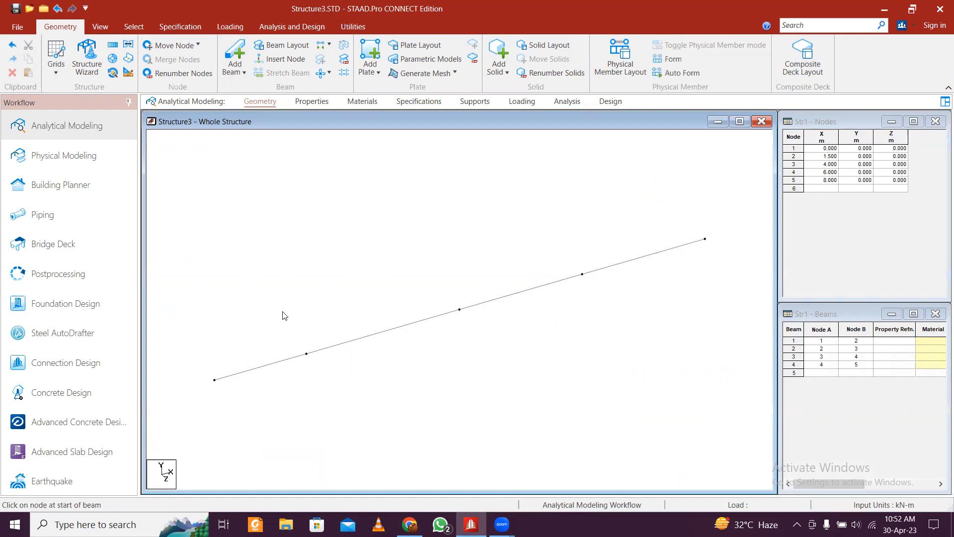
Step: Select the beam's end node at X 0 and start creating a new support for it
{"action": "left_click", "coordinate": [135, 27]}
{"action": "left_click_drag", "start_coordinate": [205, 372], "coordinate": [226, 412]}
{"action": "left_click", "coordinate": [400, 27]}
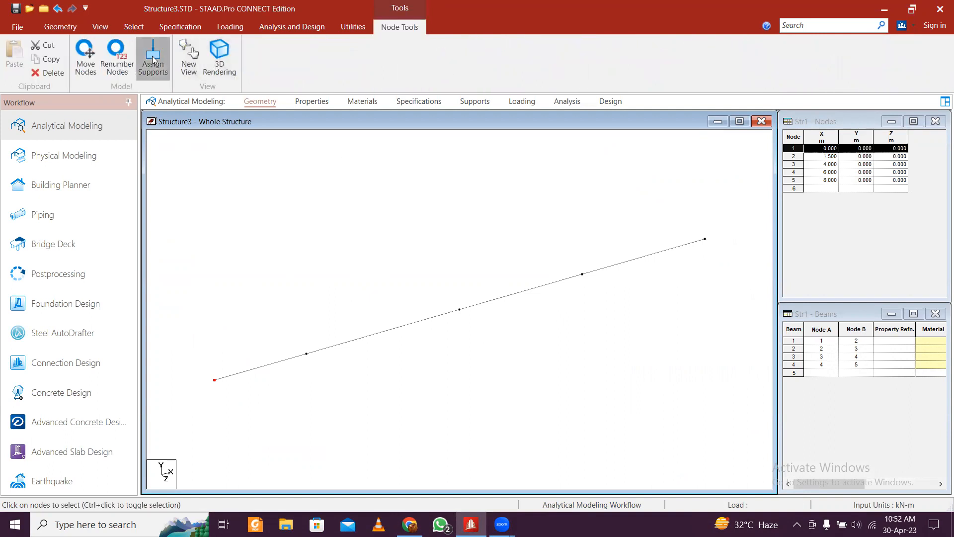
{"action": "left_click", "coordinate": [152, 61]}
{"action": "left_click", "coordinate": [251, 239]}
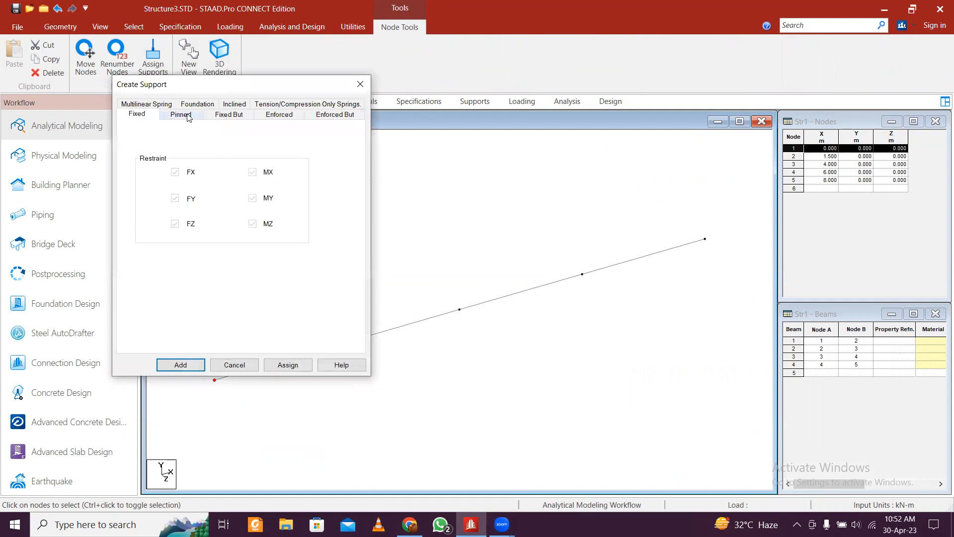
Step: Create a pinned support, checking the beam's support conditions on the diagram in Chrome before adding it in STAAD.Pro
{"action": "left_click", "coordinate": [169, 116]}
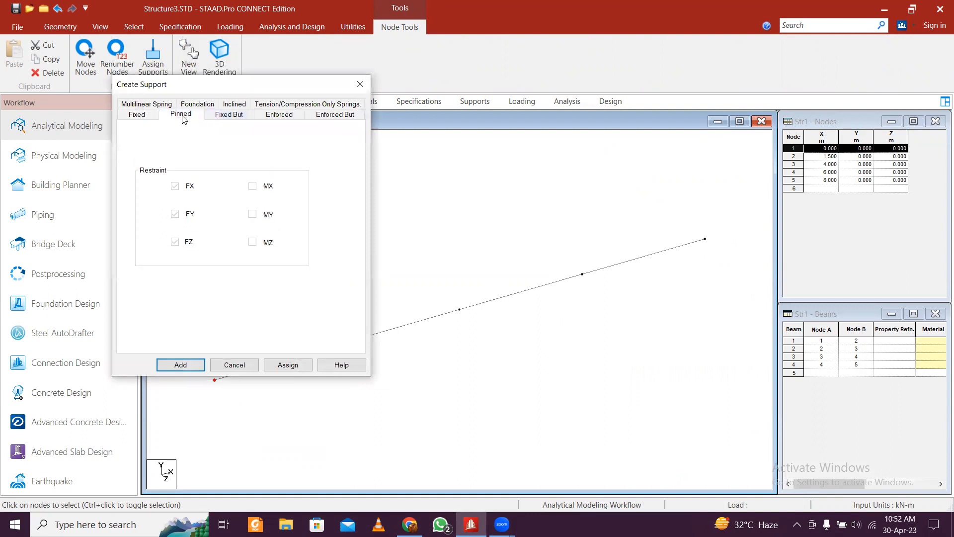
{"action": "left_click", "coordinate": [135, 116]}
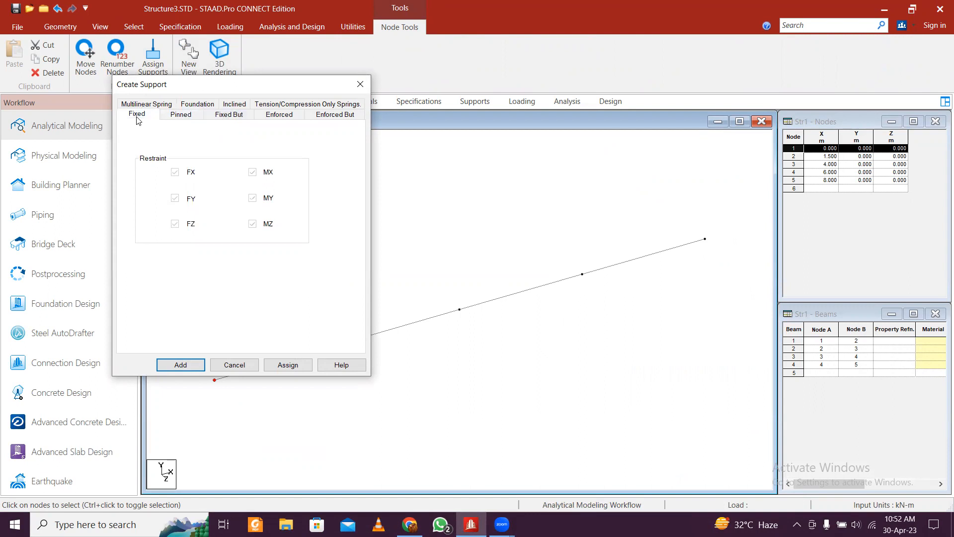
{"action": "left_click", "coordinate": [182, 116]}
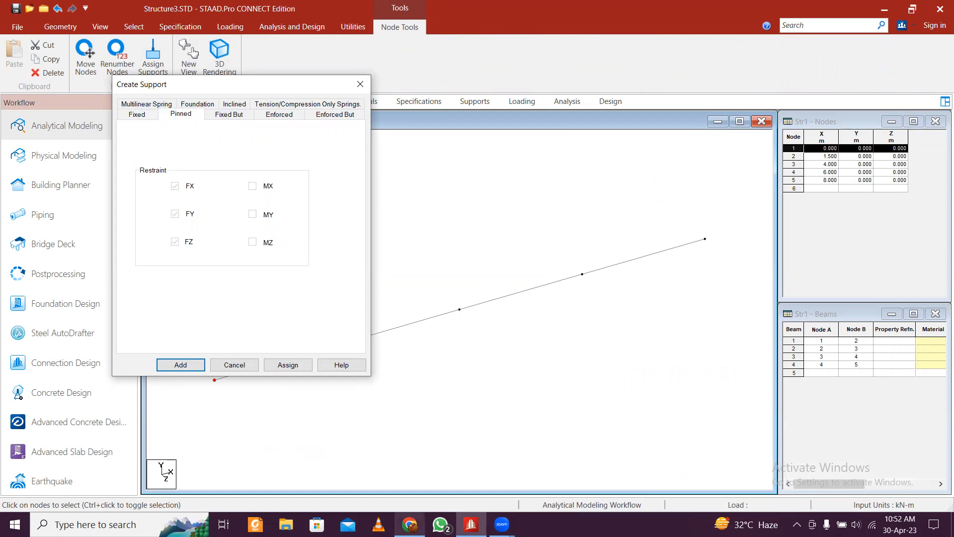
{"action": "mouse_move", "coordinate": [410, 524]}
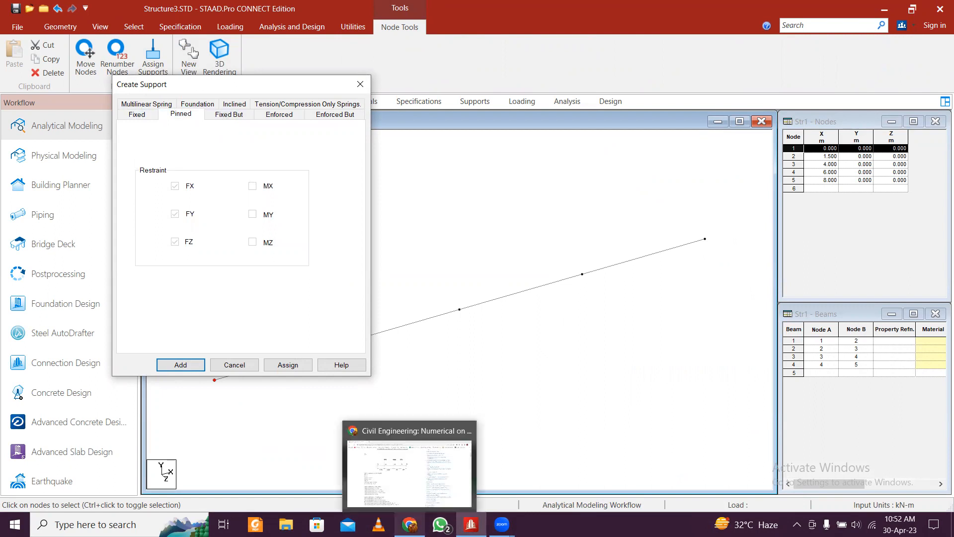
{"action": "left_click", "coordinate": [410, 470]}
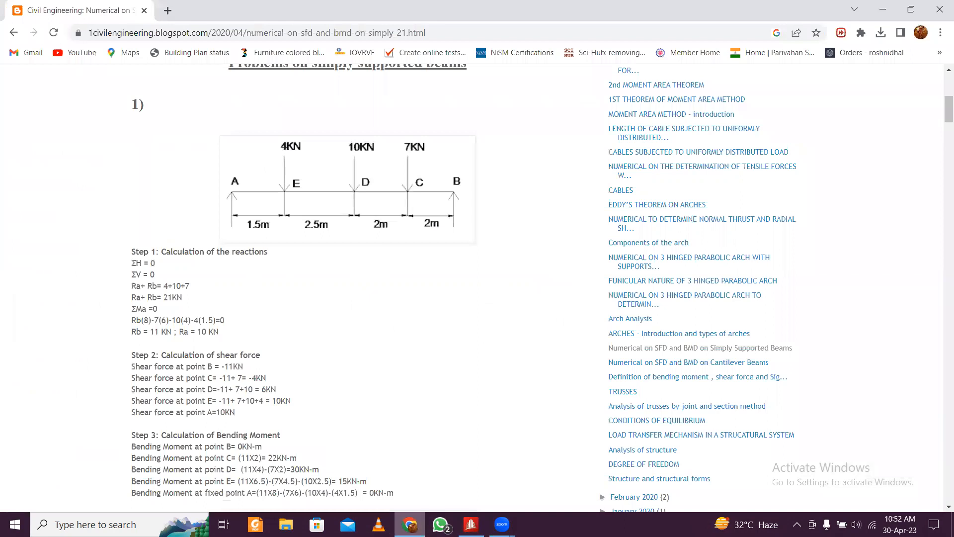
{"action": "left_click", "coordinate": [410, 524]}
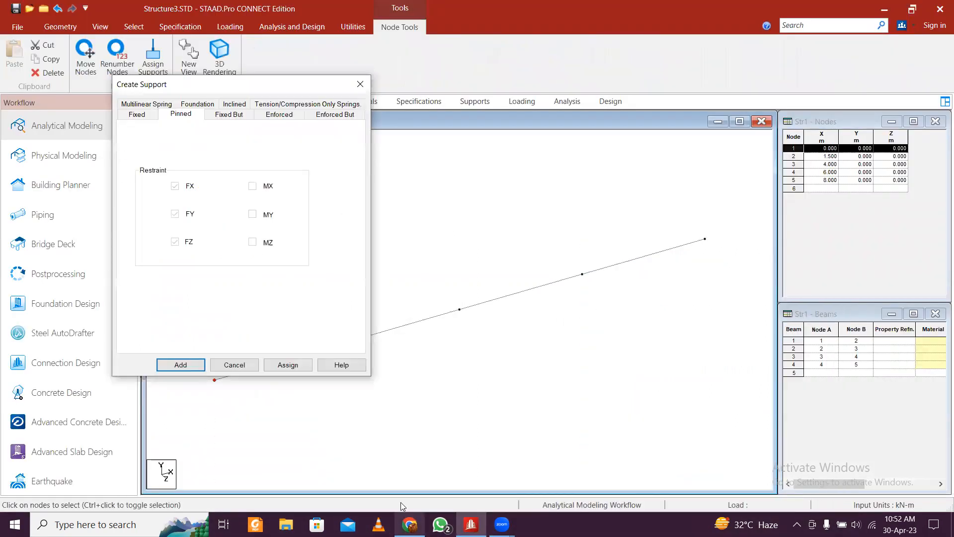
{"action": "left_click", "coordinate": [410, 525]}
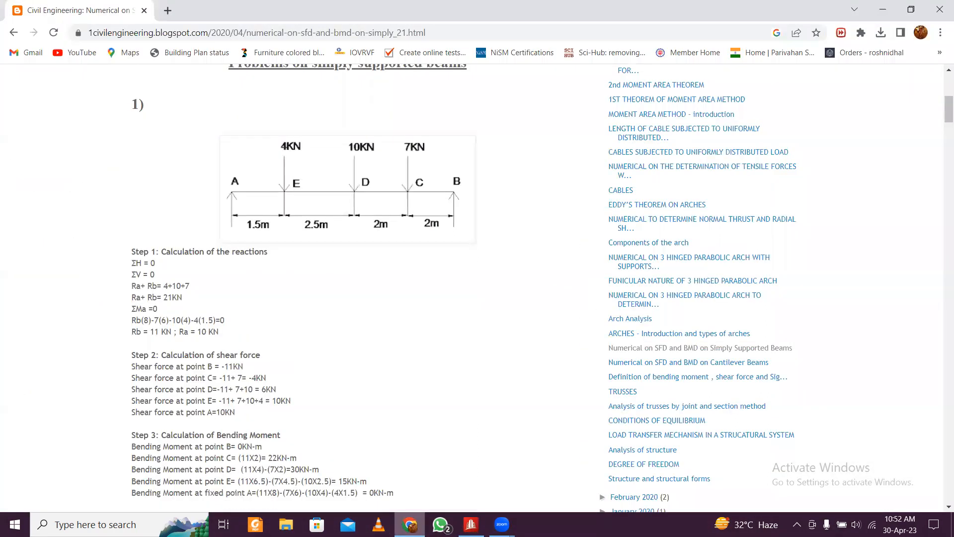
{"action": "left_click", "coordinate": [409, 524]}
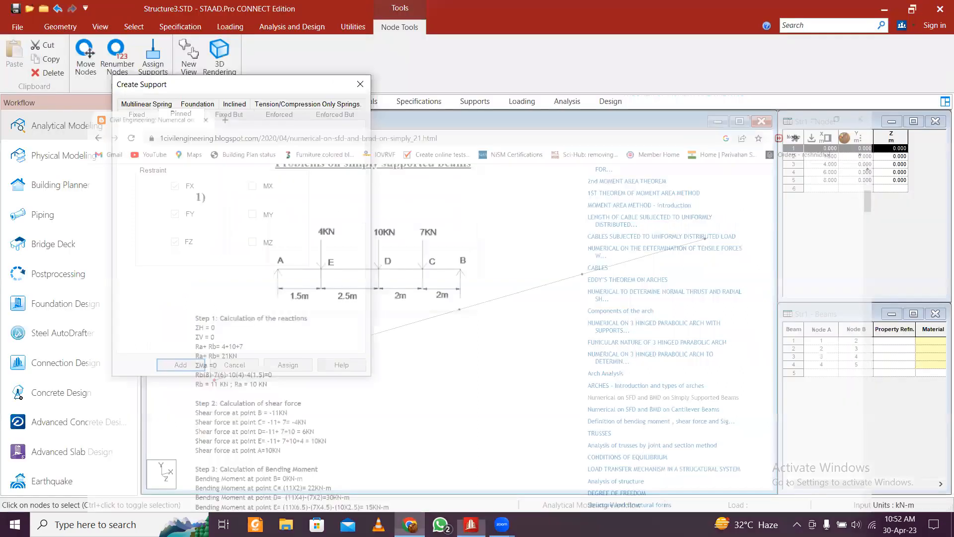
{"action": "left_click", "coordinate": [179, 365]}
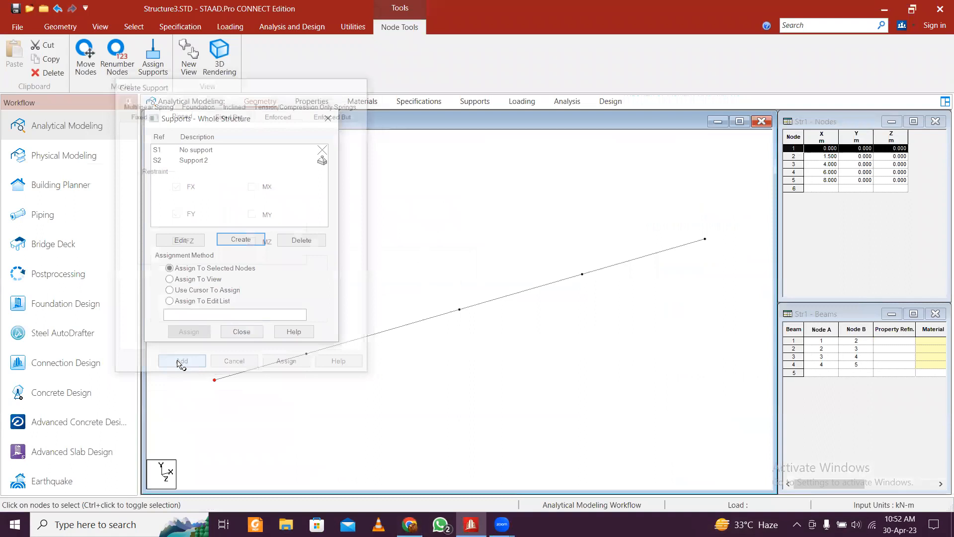
Step: Assign the pinned support to the two end nodes of the beam, at X 0 and X 8 m
{"action": "left_click", "coordinate": [233, 160]}
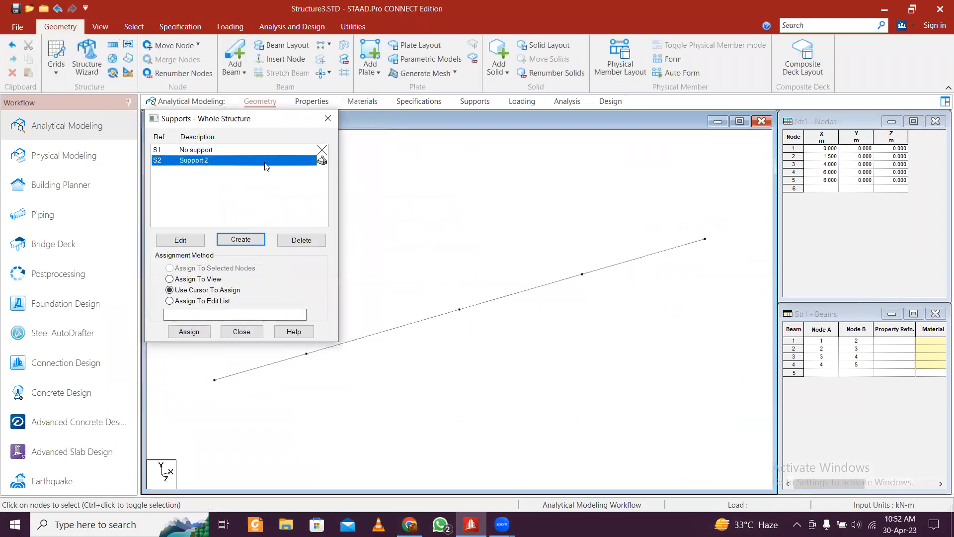
{"action": "left_click_drag", "start_coordinate": [280, 119], "coordinate": [285, 62]}
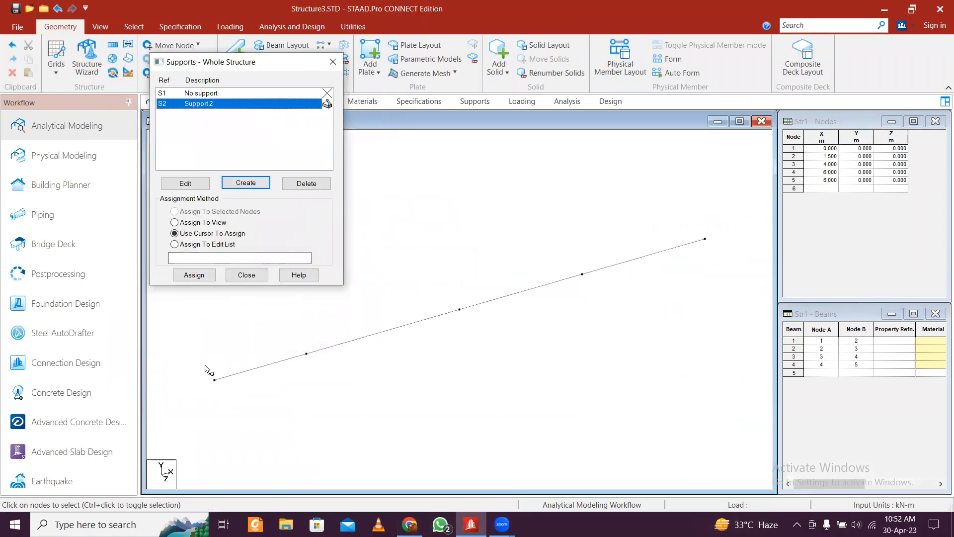
{"action": "left_click", "coordinate": [215, 379]}
{"action": "left_click_drag", "start_coordinate": [700, 230], "coordinate": [730, 279]}
{"action": "left_click", "coordinate": [194, 275]}
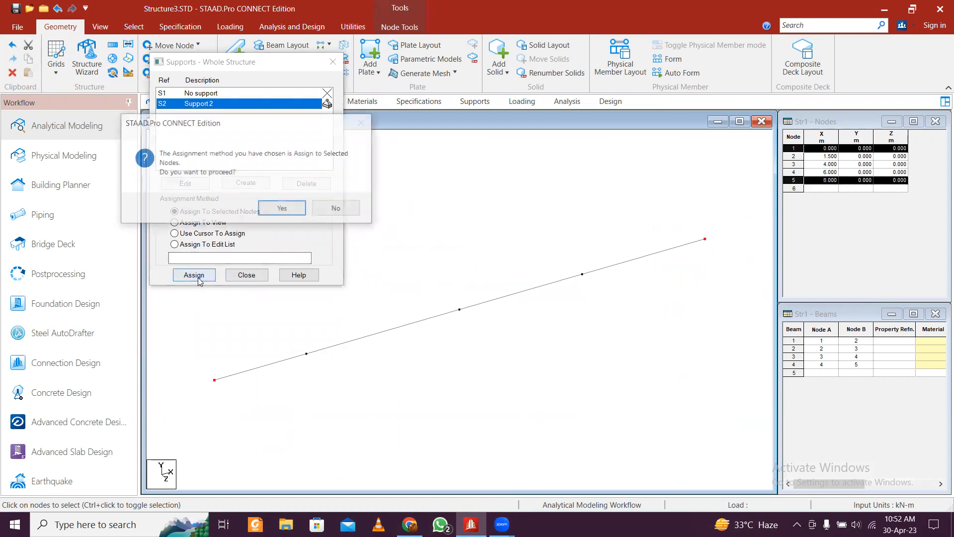
{"action": "left_click", "coordinate": [291, 211]}
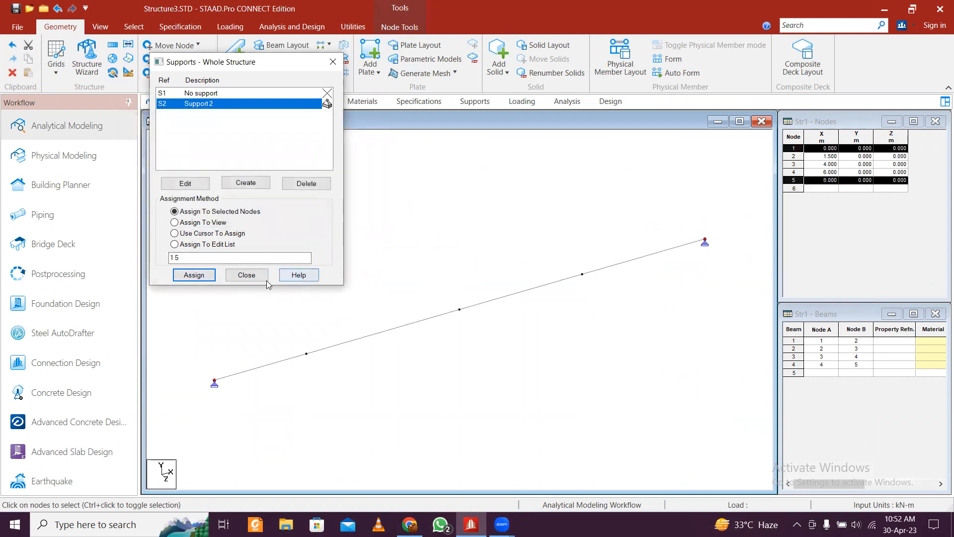
{"action": "left_click", "coordinate": [246, 275]}
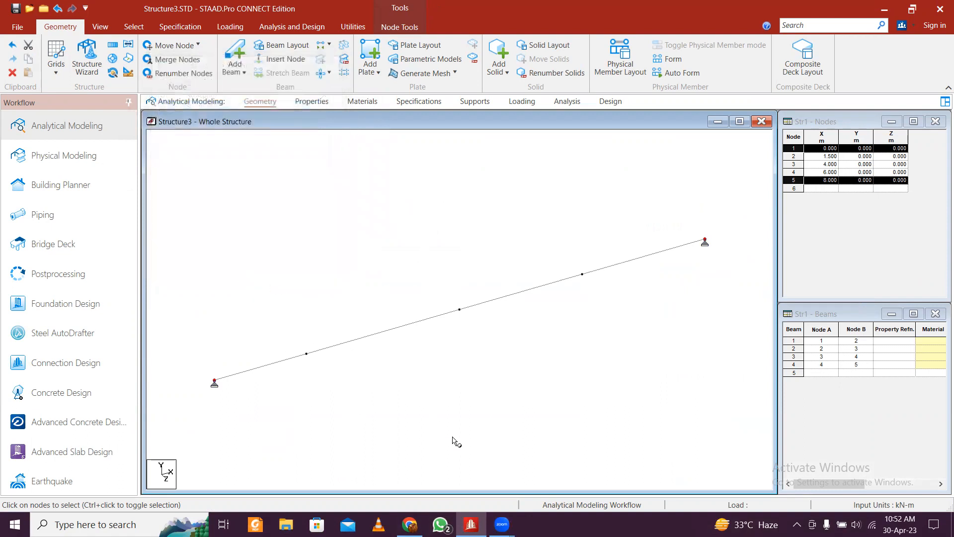
Step: Open the member section properties in STAAD.Pro and recheck the beam problem's diagram in Chrome
{"action": "left_click", "coordinate": [410, 524]}
{"action": "left_click", "coordinate": [410, 526]}
{"action": "left_click", "coordinate": [307, 102]}
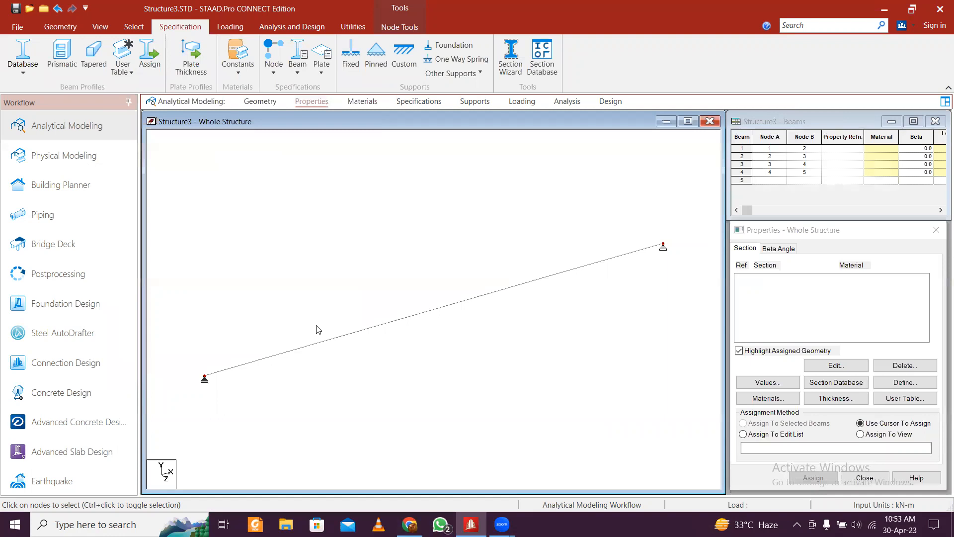
{"action": "key", "text": "alt+Tab"}
{"action": "scroll", "coordinate": [316, 326], "scroll_direction": "down", "scroll_amount": 1}
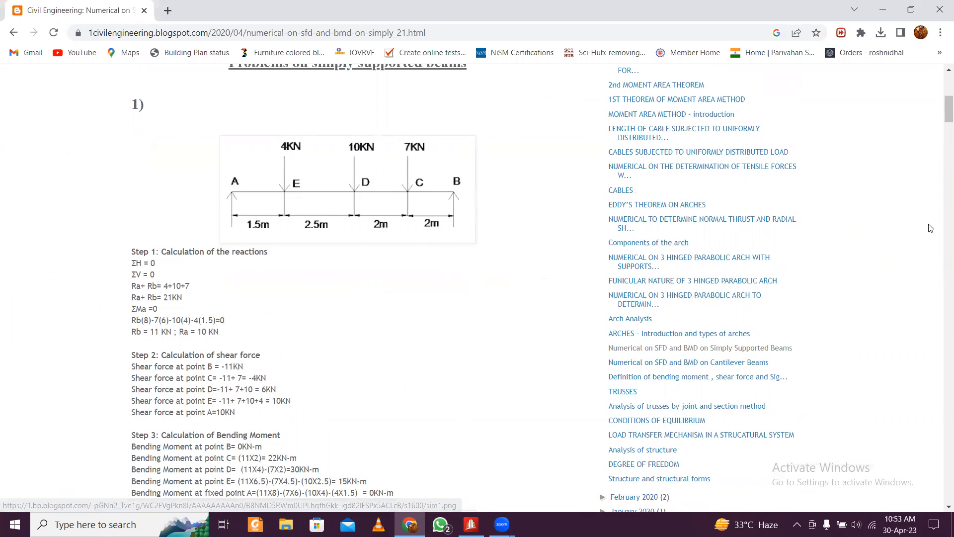
{"action": "key", "text": "alt+Tab"}
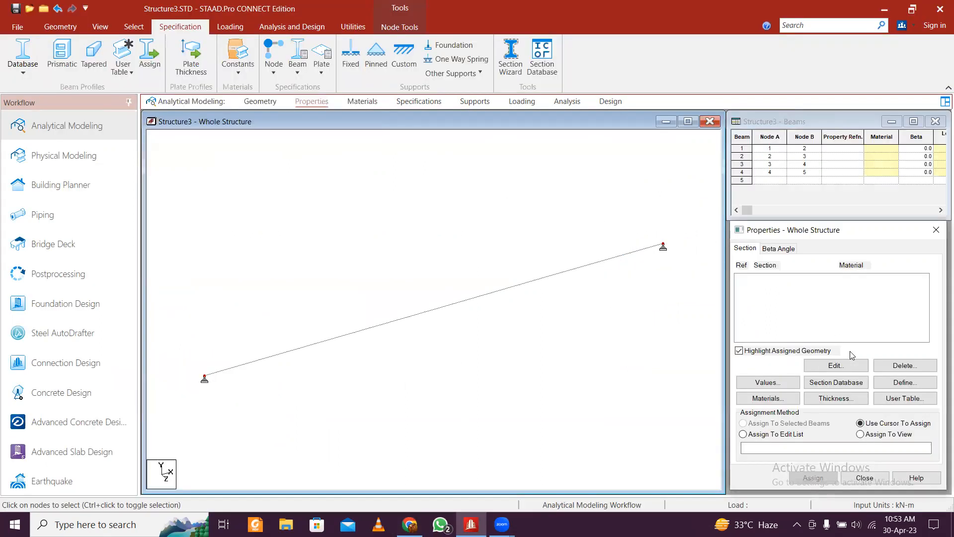
Step: Define a rectangular concrete section with YD 0.35 m and ZD 0.25 m
{"action": "left_click", "coordinate": [899, 383]}
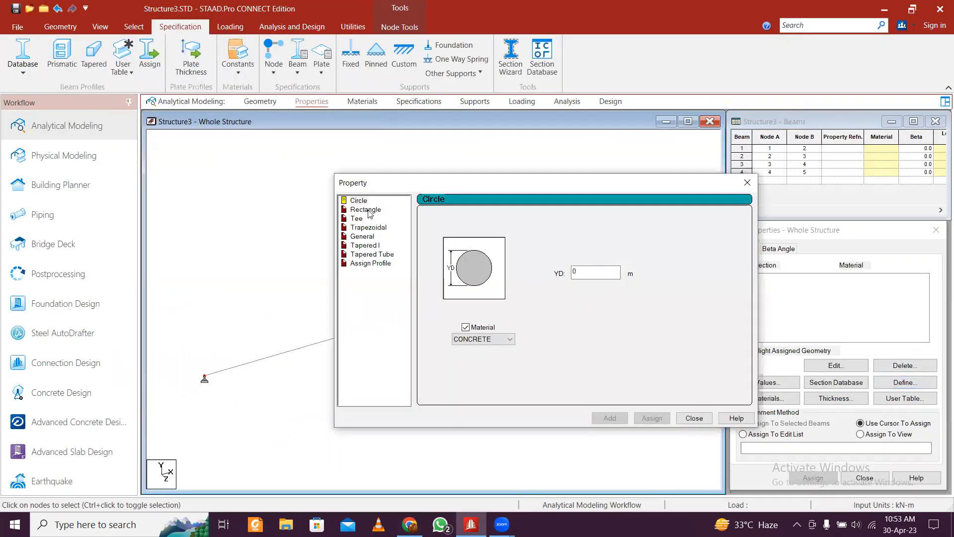
{"action": "left_click", "coordinate": [368, 211]}
{"action": "left_click", "coordinate": [587, 283]}
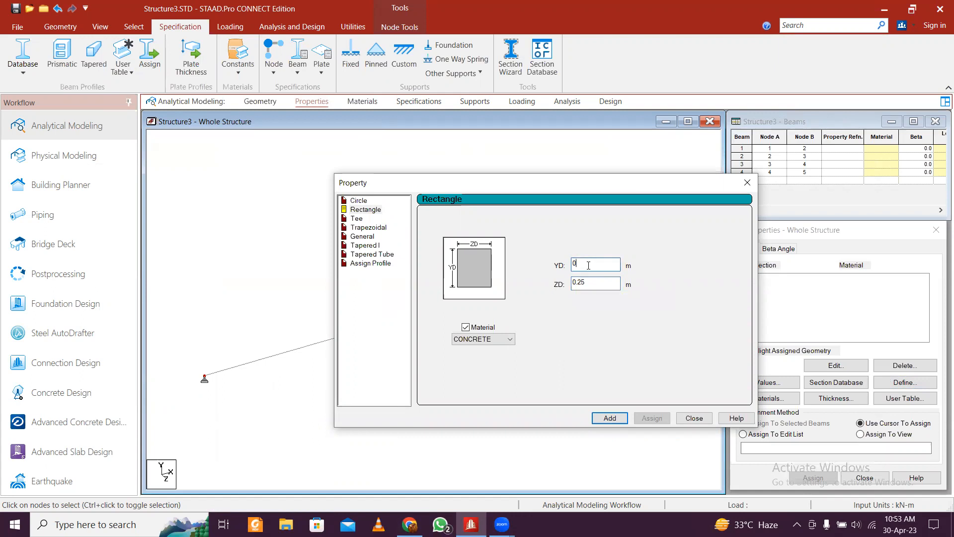
{"action": "type", "text": ".35"}
{"action": "key", "text": "Tab"}
{"action": "type", "text": "0.25"}
{"action": "left_click", "coordinate": [610, 418]}
{"action": "left_click", "coordinate": [693, 418]}
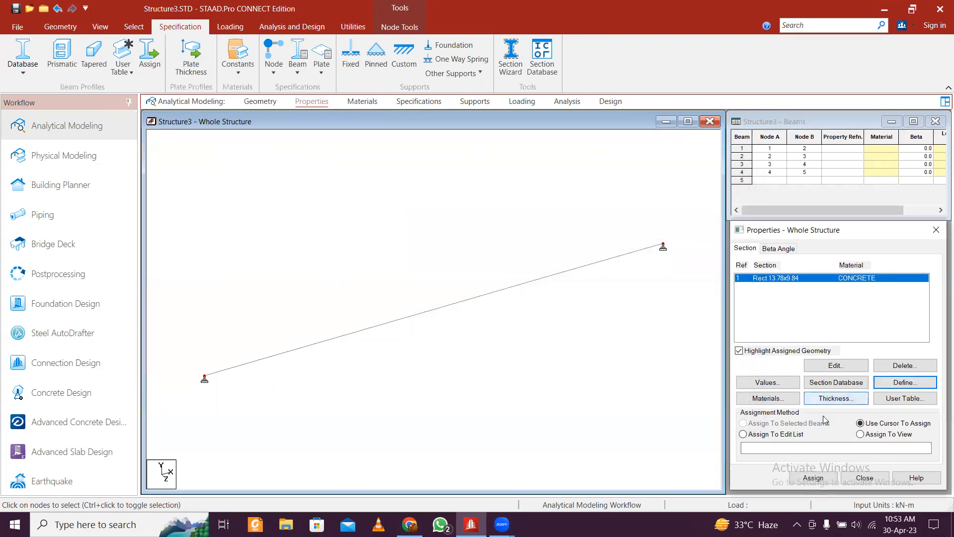
Step: Assign the rectangular concrete section to all beam members in the view and clear the selection
{"action": "left_click", "coordinate": [870, 437]}
{"action": "left_click", "coordinate": [813, 478]}
{"action": "left_click", "coordinate": [853, 390]}
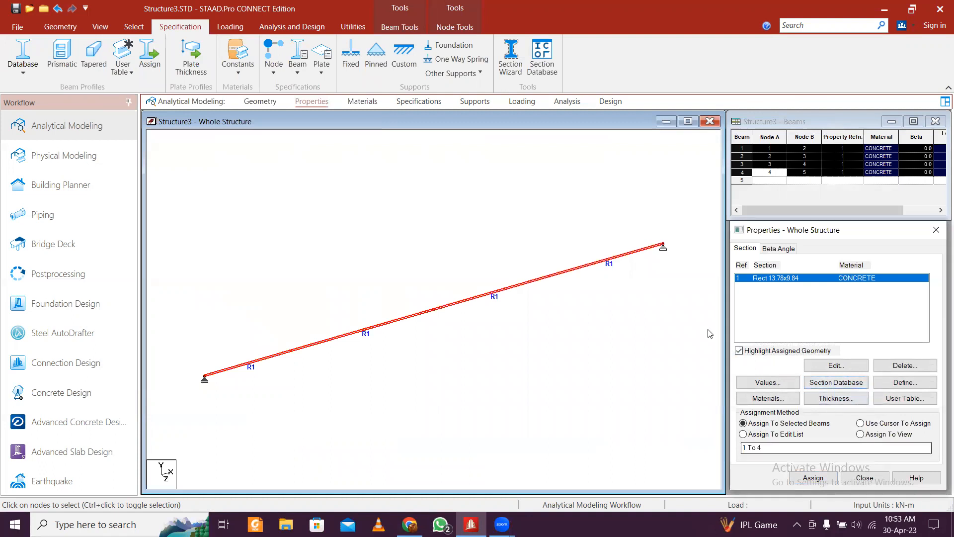
{"action": "left_click", "coordinate": [479, 358]}
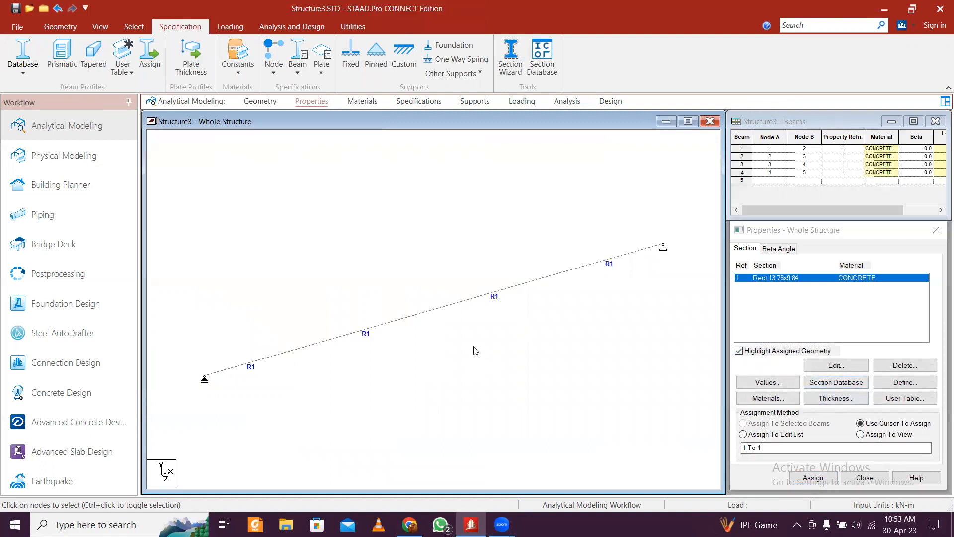
Step: Add primary load case 1 with loading type Dead and the title DL
{"action": "left_click", "coordinate": [522, 101]}
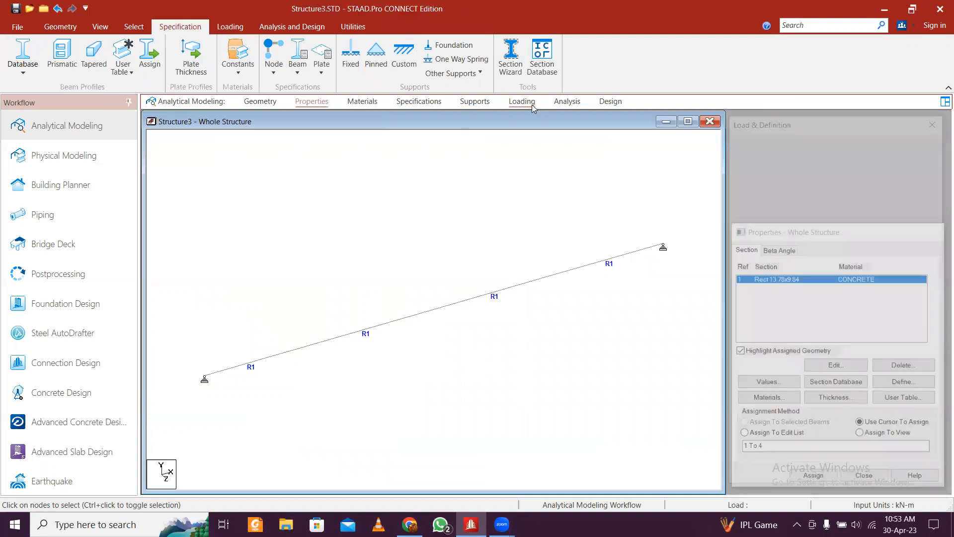
{"action": "left_click", "coordinate": [760, 144]}
{"action": "left_click", "coordinate": [820, 398]}
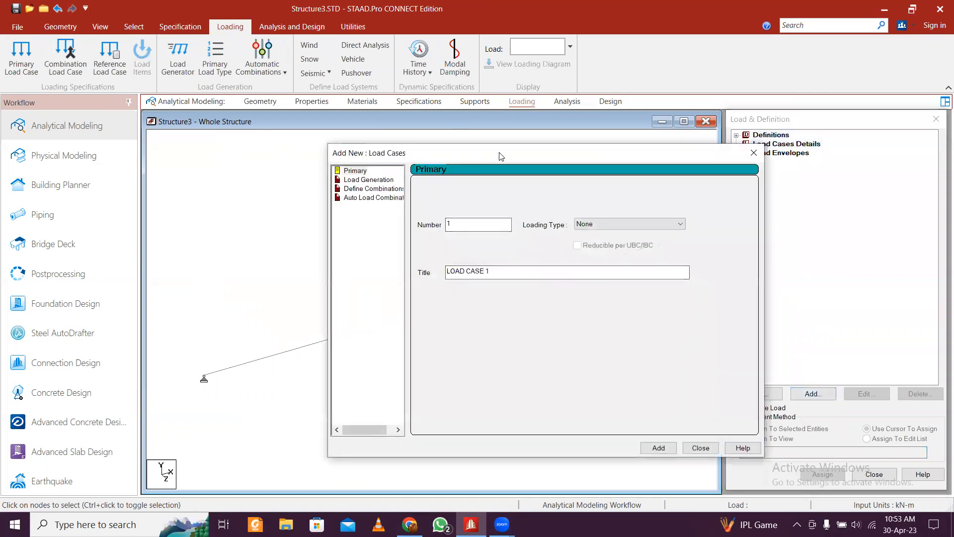
{"action": "left_click", "coordinate": [524, 173]}
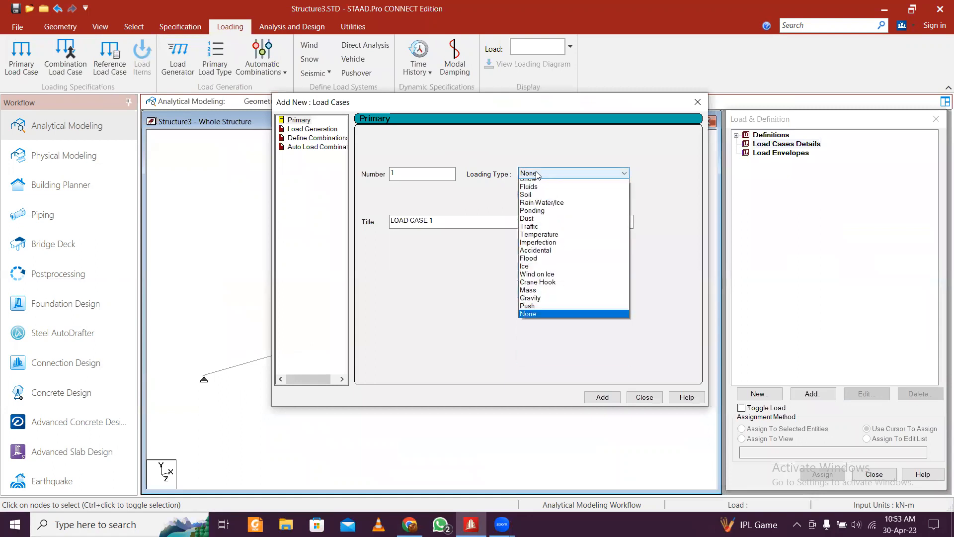
{"action": "left_click", "coordinate": [527, 188]}
{"action": "left_click_drag", "start_coordinate": [366, 220], "coordinate": [353, 224]}
{"action": "type", "text": "DL"}
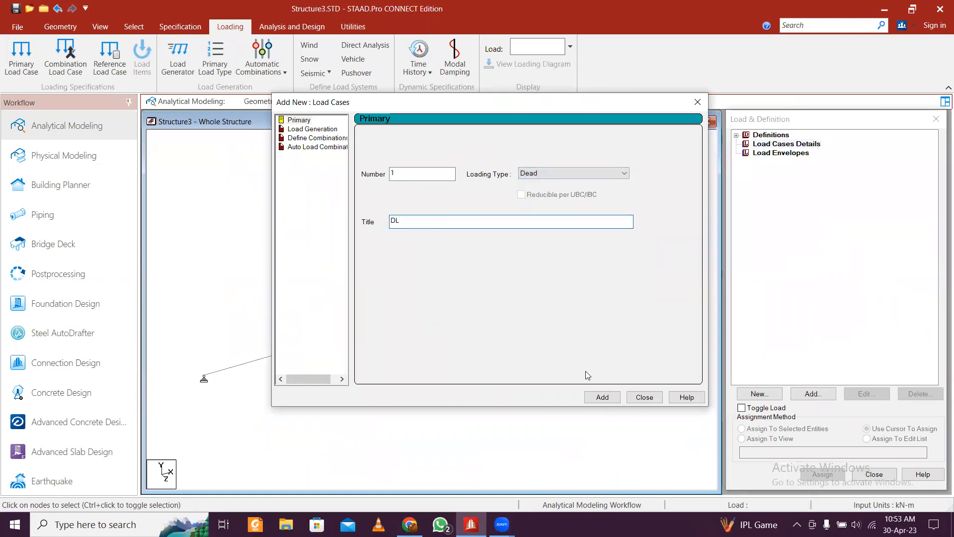
{"action": "left_click", "coordinate": [602, 397]}
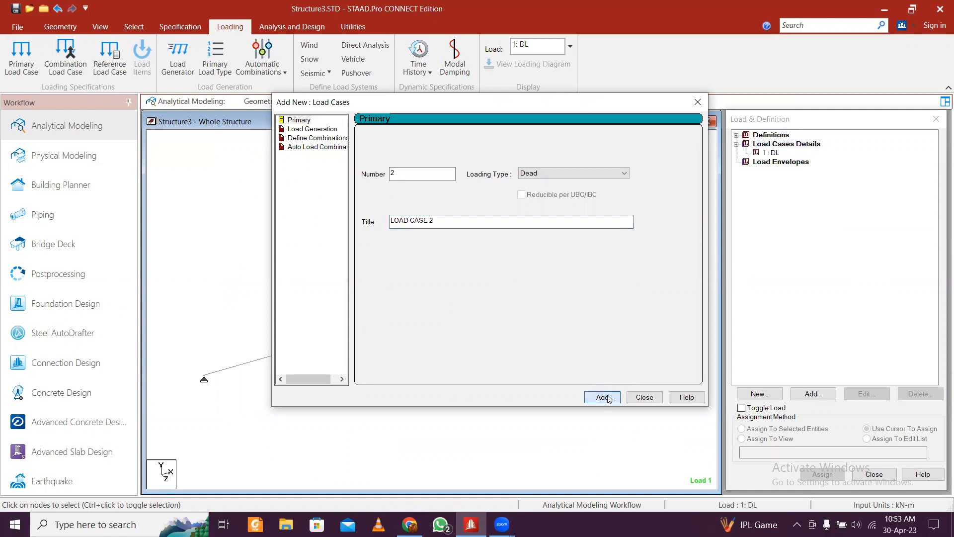
{"action": "left_click", "coordinate": [645, 397]}
Step: Add a selfweight load in the Y direction with factor -1 to load case DL
{"action": "left_click", "coordinate": [773, 153]}
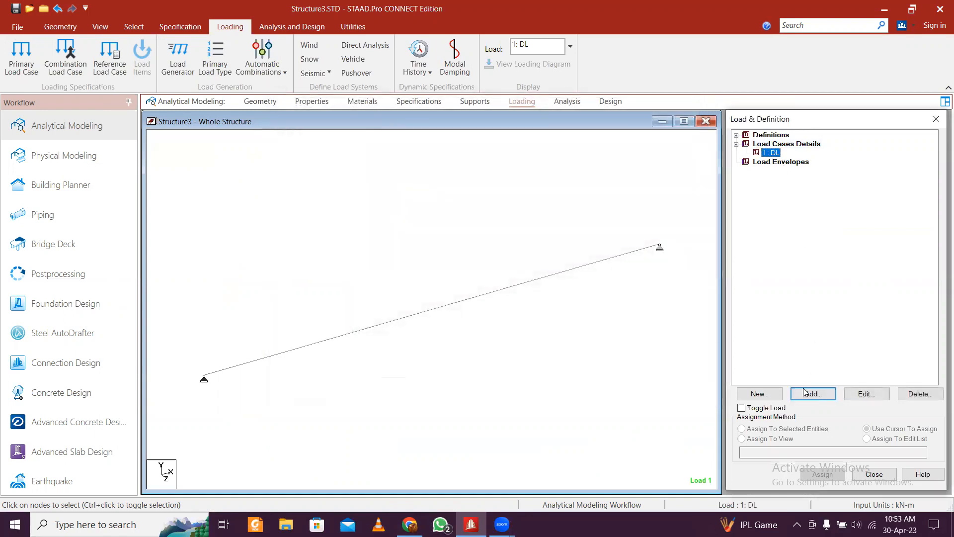
{"action": "left_click", "coordinate": [825, 396]}
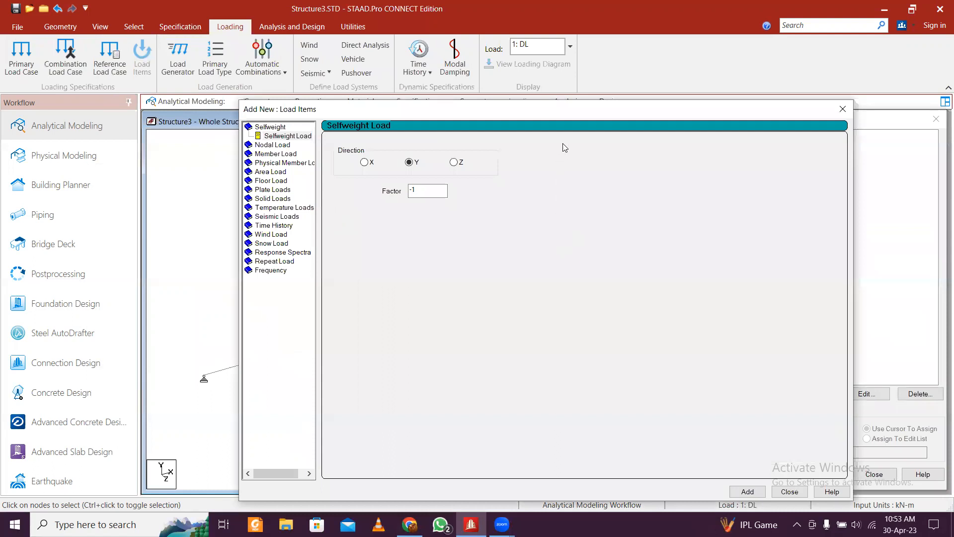
{"action": "left_click_drag", "start_coordinate": [583, 112], "coordinate": [484, 38]}
{"action": "left_click", "coordinate": [648, 417]}
{"action": "left_click_drag", "start_coordinate": [638, 36], "coordinate": [577, 36]}
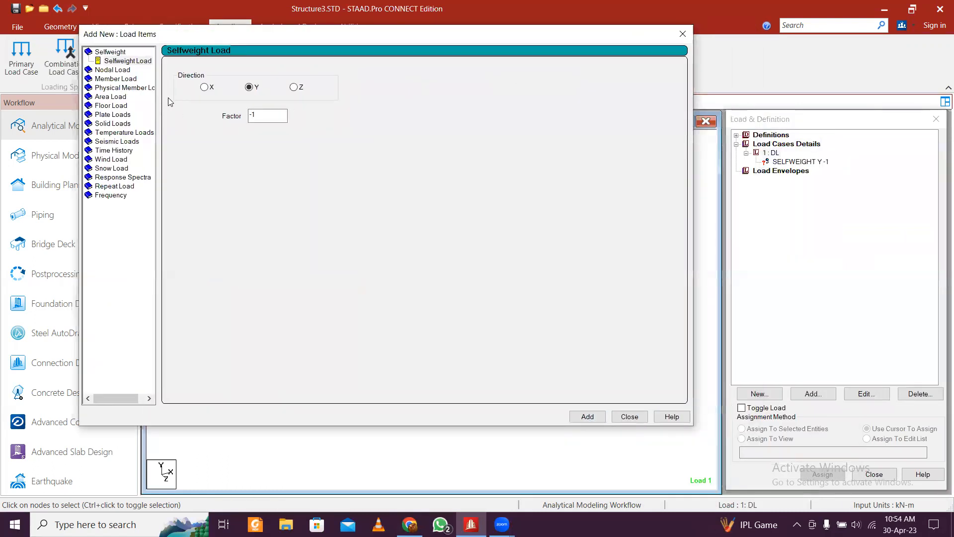
Step: Check the point loads on the diagram in Chrome and add a nodal load of Fy -4 kN to load case DL in STAAD.Pro
{"action": "left_click", "coordinate": [117, 70]}
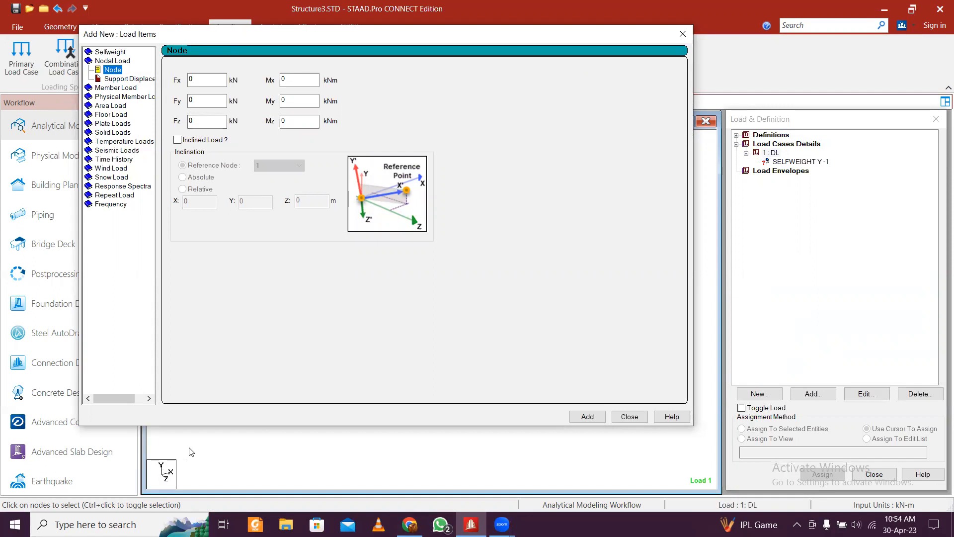
{"action": "left_click", "coordinate": [409, 525]}
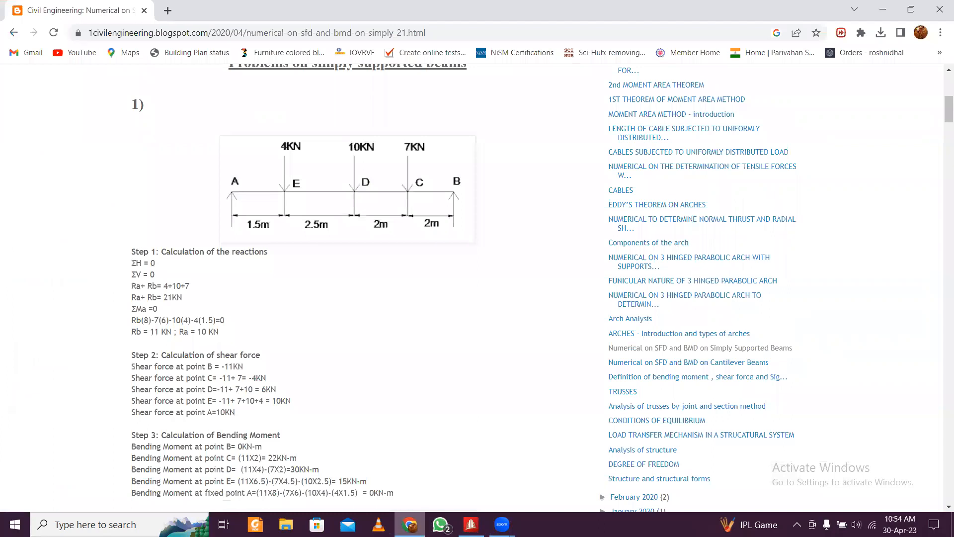
{"action": "left_click", "coordinate": [410, 524]}
{"action": "left_click_drag", "start_coordinate": [203, 100], "coordinate": [173, 103]}
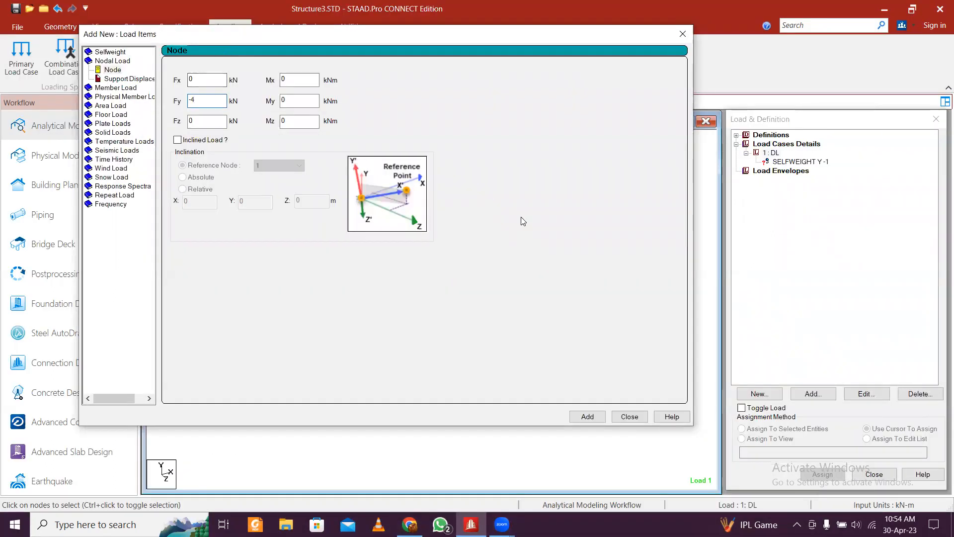
{"action": "left_click", "coordinate": [588, 416]}
Step: Add a second nodal load of Fy -10 kN to load case DL
{"action": "left_click", "coordinate": [212, 97]}
{"action": "key", "text": "BackSpace"}
{"action": "type", "text": "10"}
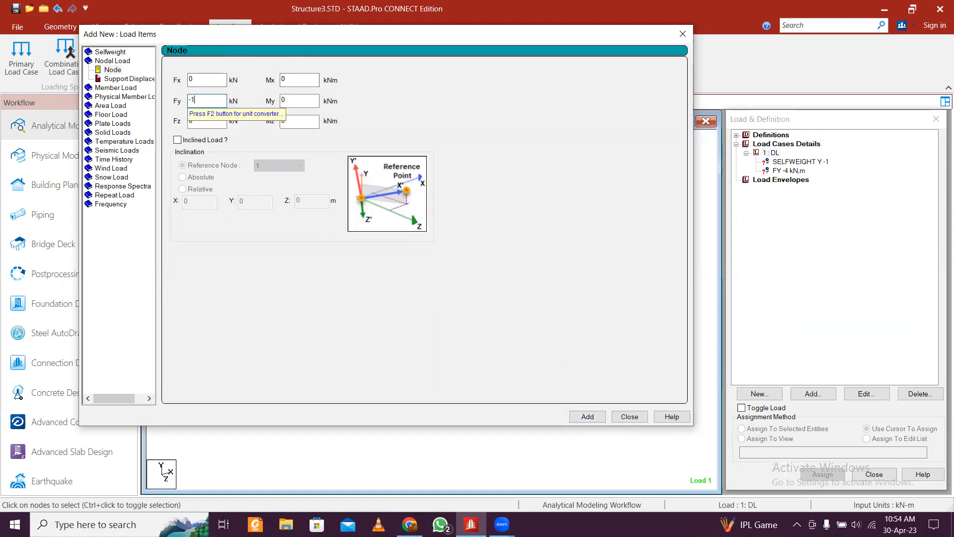
{"action": "left_click", "coordinate": [587, 417]}
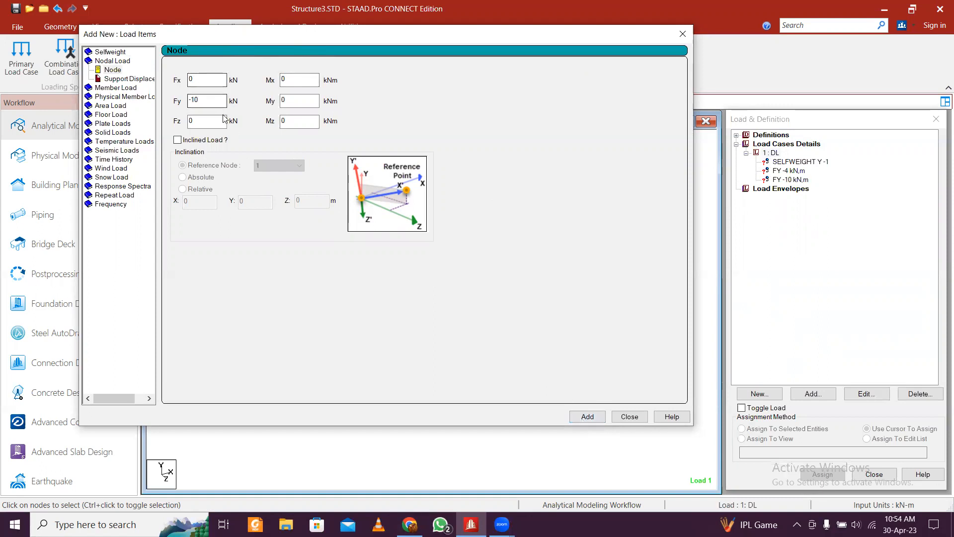
Step: Add a third nodal load of Fy -7 kN to load case DL and finish adding load items
{"action": "key", "text": "BackSpace"}
{"action": "key", "text": "BackSpace"}
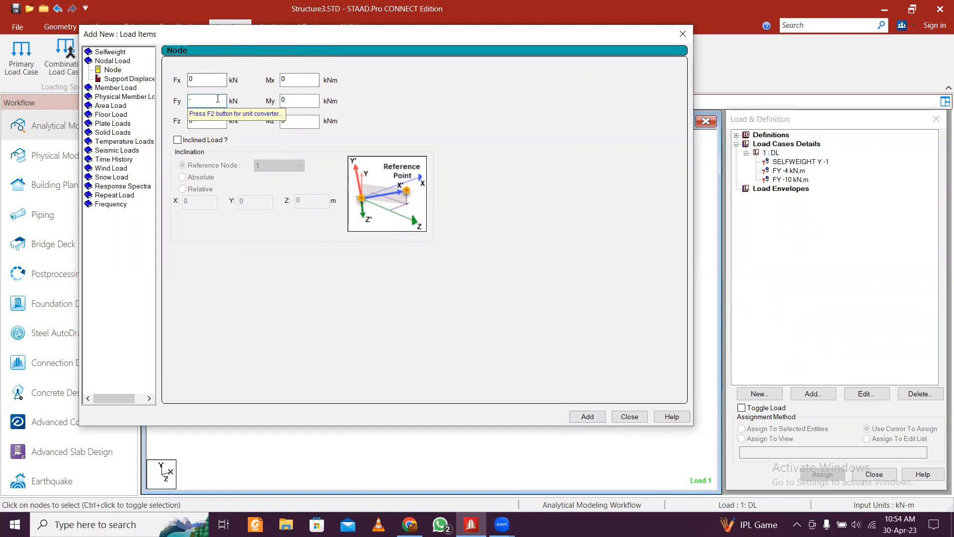
{"action": "type", "text": "7"}
{"action": "left_click", "coordinate": [587, 416]}
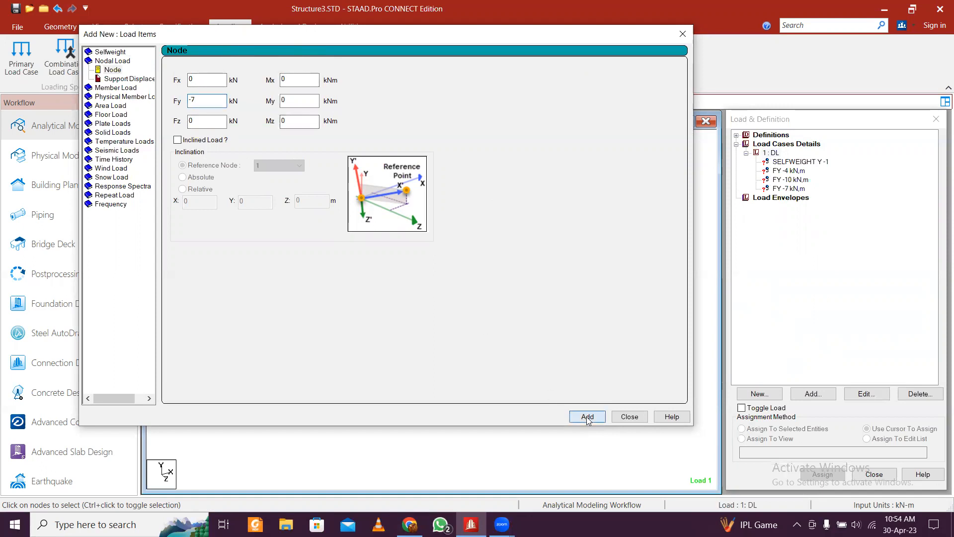
{"action": "left_click", "coordinate": [627, 417]}
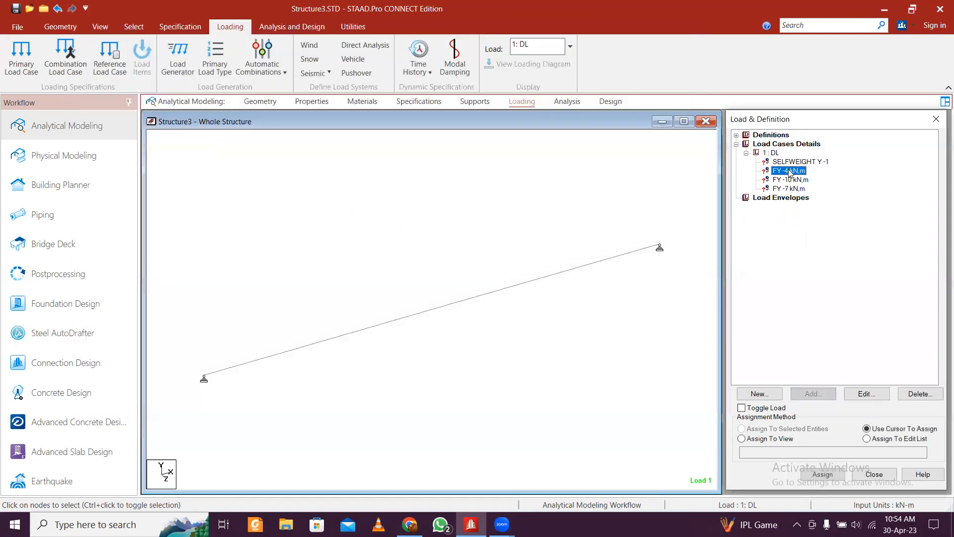
Step: Assign the Fy -4 kN load to node 2, the beam's first interior node, using assignment to selected nodes
{"action": "left_click_drag", "start_coordinate": [266, 311], "coordinate": [326, 396]}
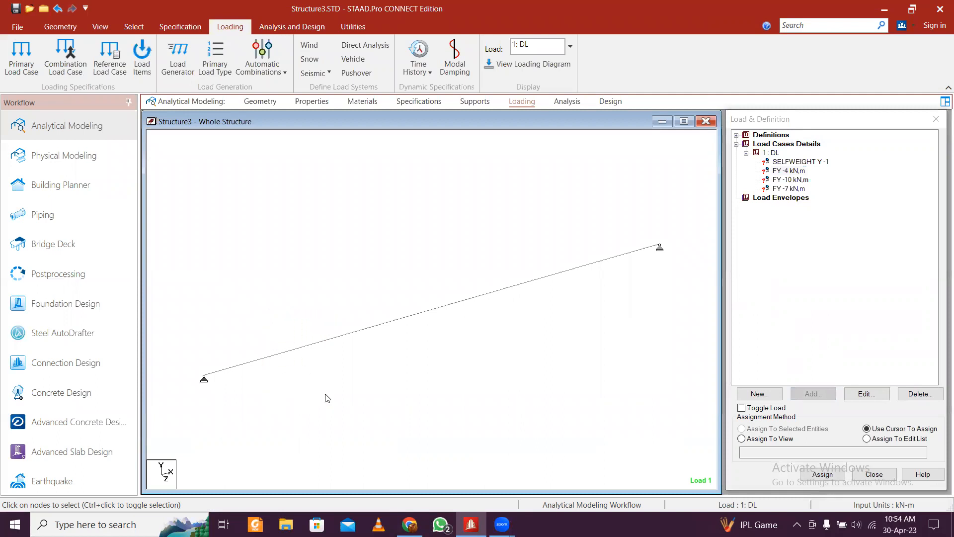
{"action": "left_click", "coordinate": [134, 28]}
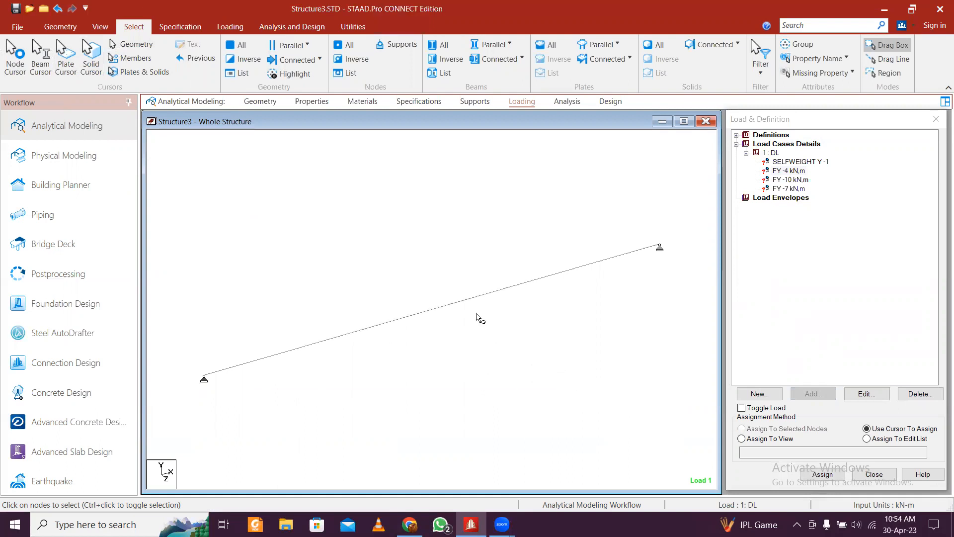
{"action": "left_click", "coordinate": [794, 171]}
{"action": "left_click_drag", "start_coordinate": [277, 303], "coordinate": [345, 411]}
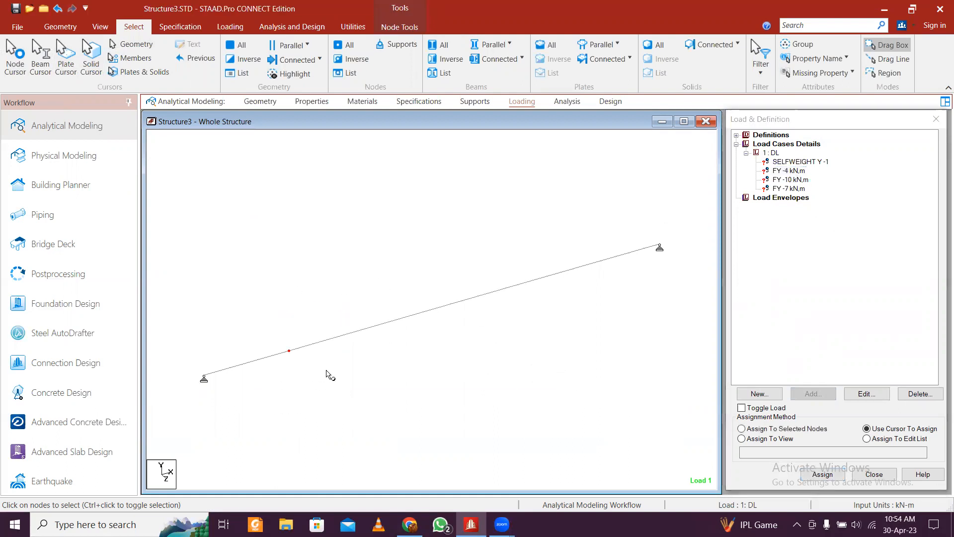
{"action": "left_click", "coordinate": [790, 429]}
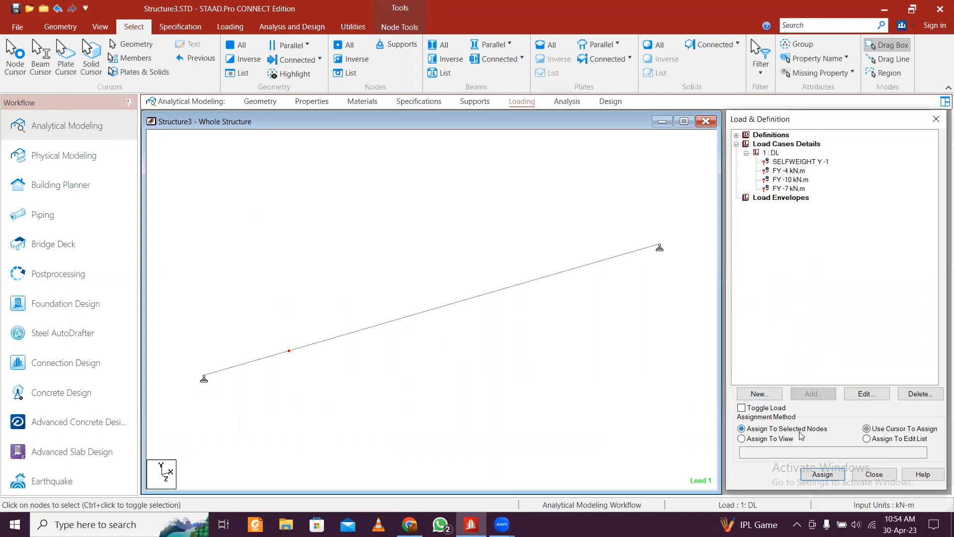
{"action": "left_click", "coordinate": [823, 474]}
{"action": "left_click", "coordinate": [877, 341]}
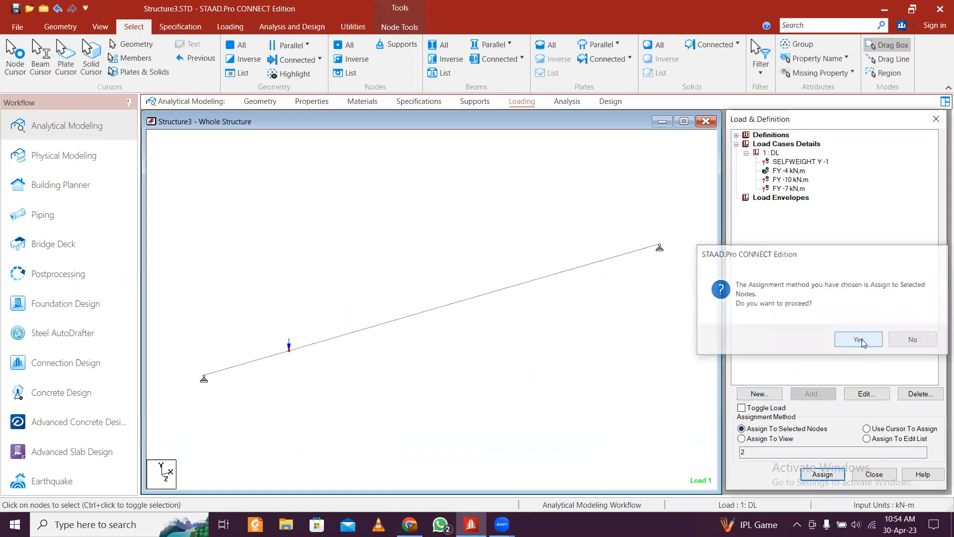
Step: Assign the Fy -10 kN load to node 3, the beam's middle interior node, using assignment to selected nodes
{"action": "left_click", "coordinate": [798, 181]}
{"action": "left_click_drag", "start_coordinate": [379, 264], "coordinate": [491, 389]}
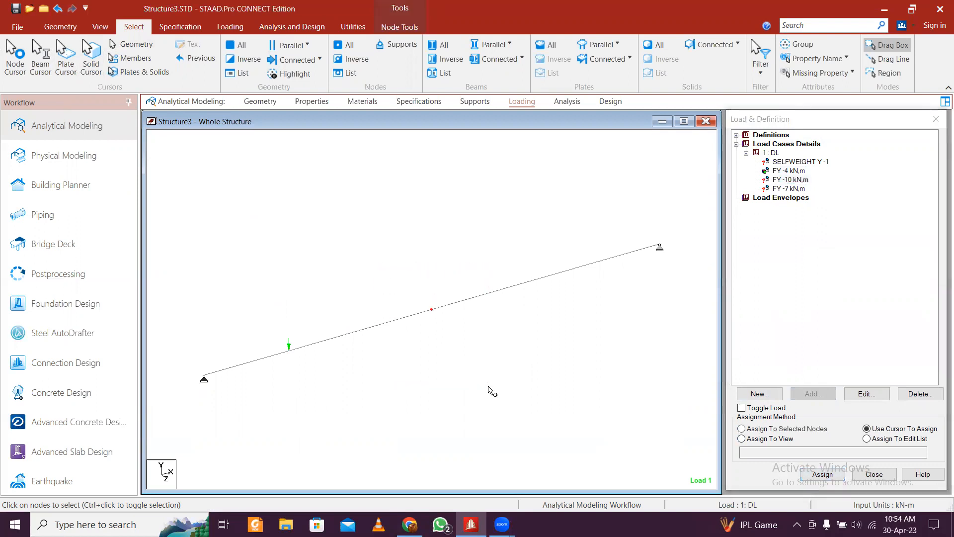
{"action": "left_click", "coordinate": [821, 429]}
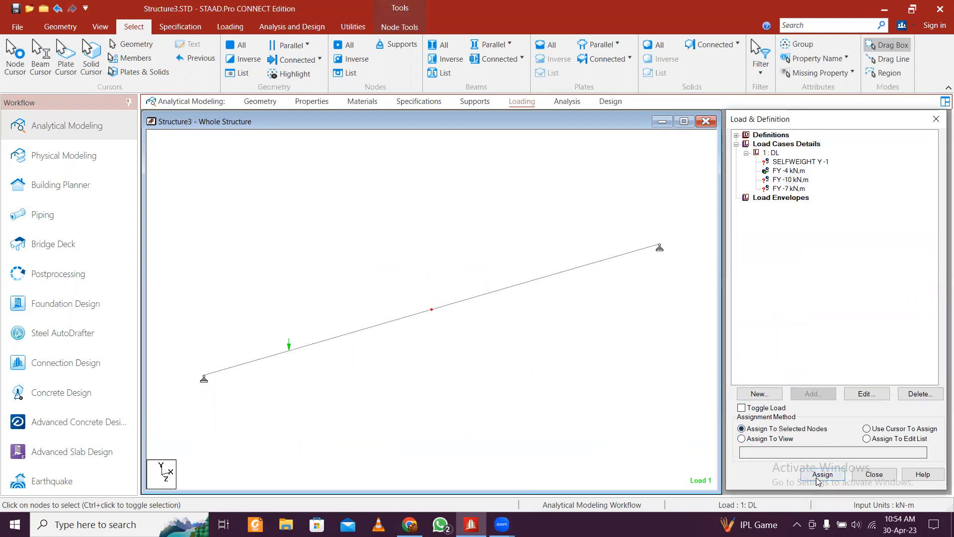
{"action": "left_click", "coordinate": [822, 474]}
{"action": "left_click", "coordinate": [859, 341]}
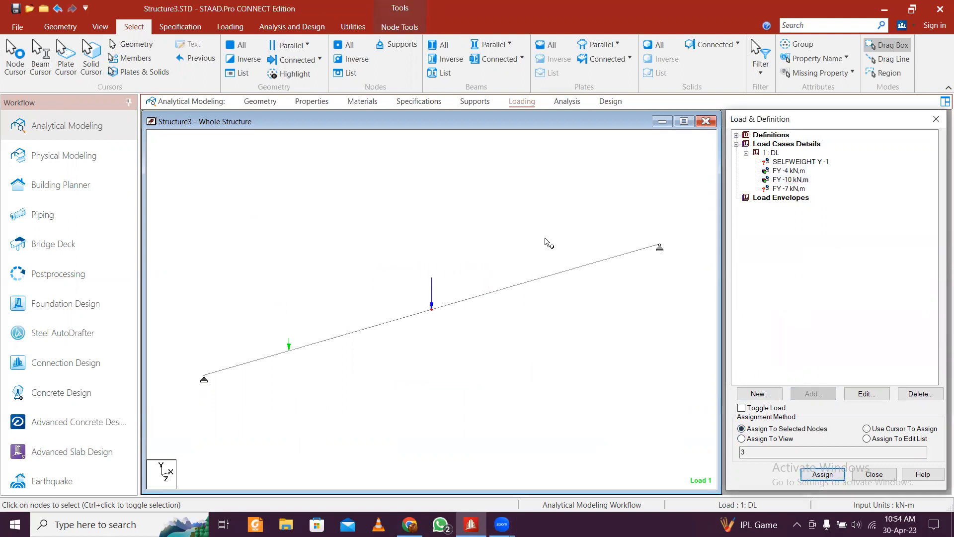
Step: Assign the Fy -7 kN load to node 4, the beam's last interior node, using assignment to selected nodes
{"action": "left_click", "coordinate": [801, 188]}
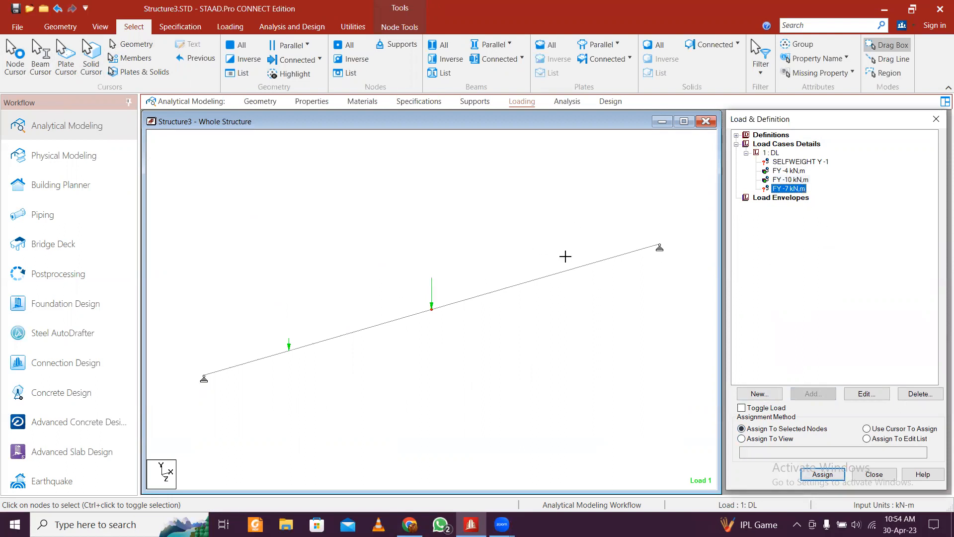
{"action": "left_click", "coordinate": [545, 276]}
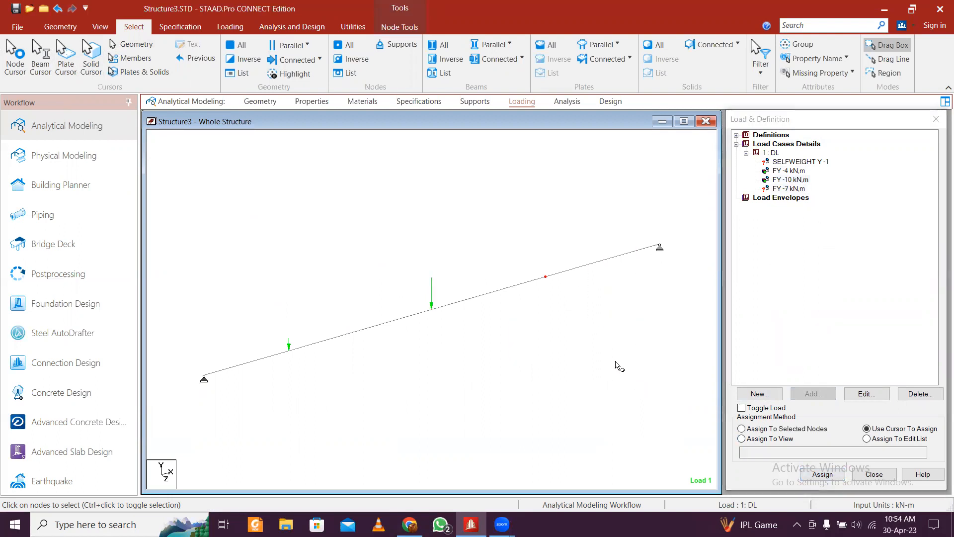
{"action": "left_click", "coordinate": [788, 431]}
{"action": "left_click", "coordinate": [786, 432]}
{"action": "left_click", "coordinate": [822, 475]}
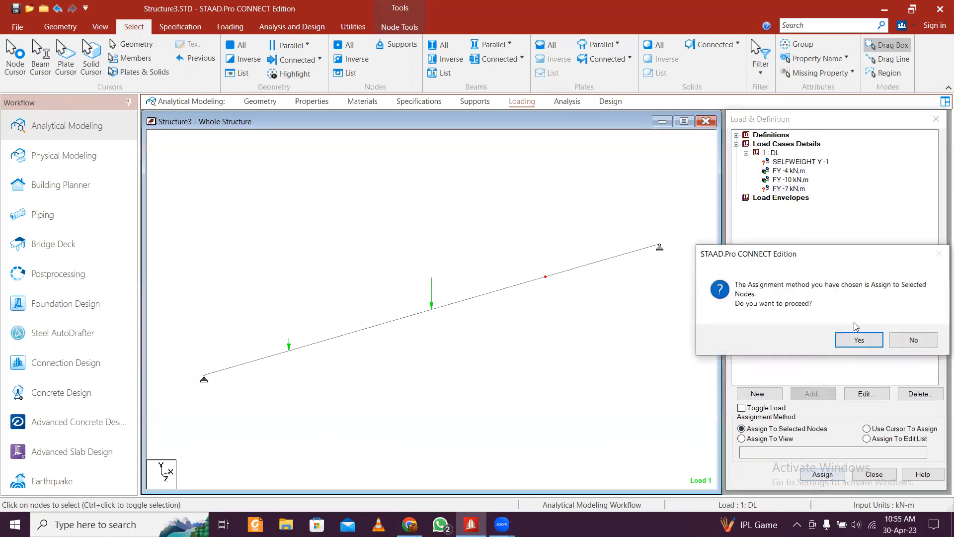
{"action": "left_click", "coordinate": [859, 339]}
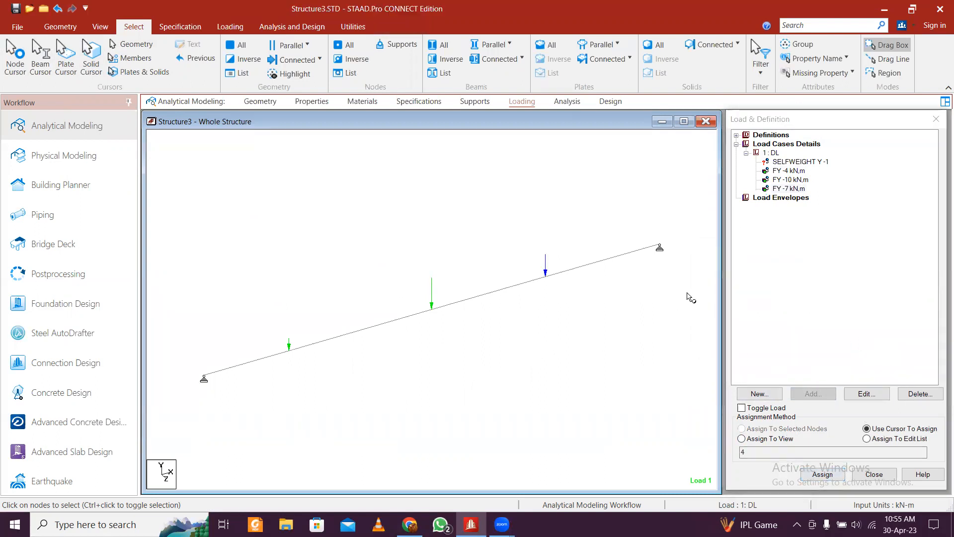
Step: Assign the selfweight load to all members in the view
{"action": "left_click", "coordinate": [799, 162]}
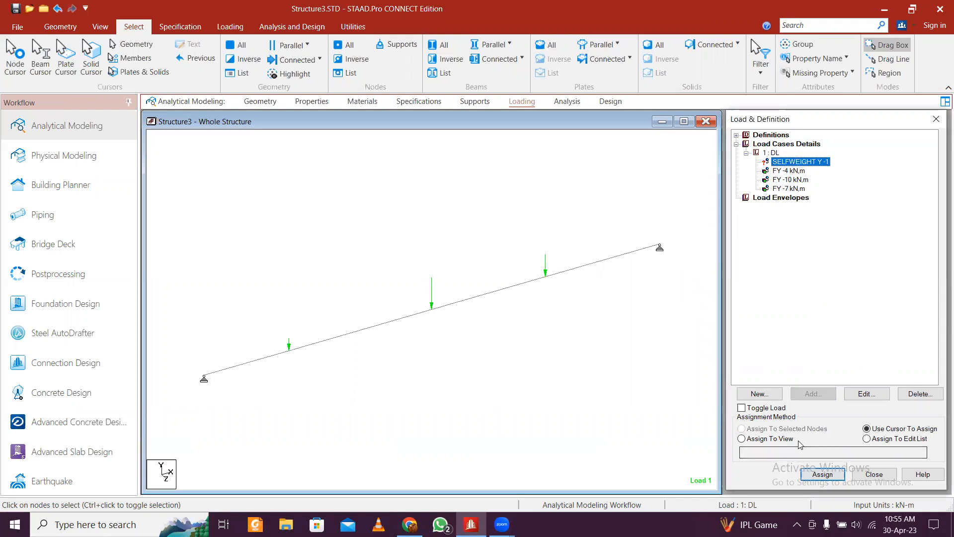
{"action": "left_click", "coordinate": [741, 438]}
{"action": "left_click", "coordinate": [824, 474]}
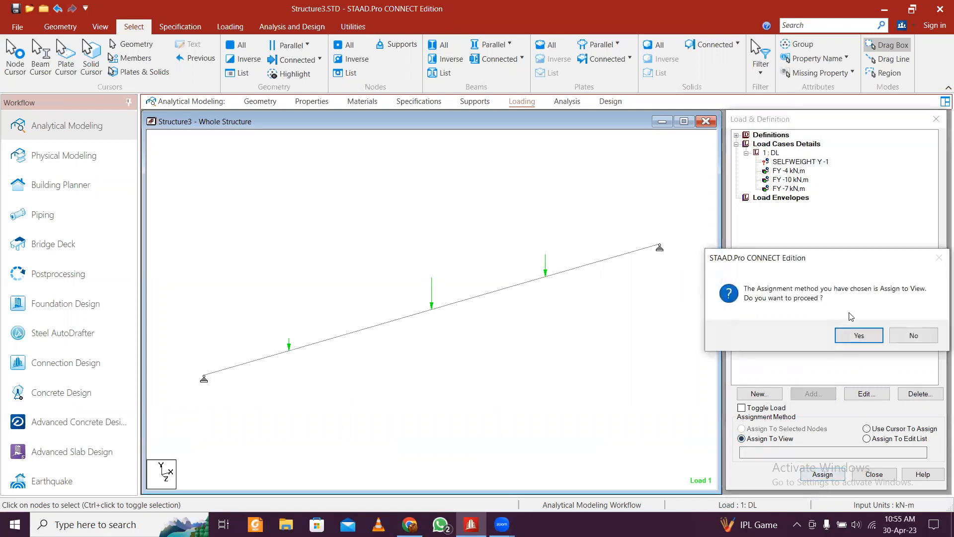
{"action": "left_click", "coordinate": [851, 336]}
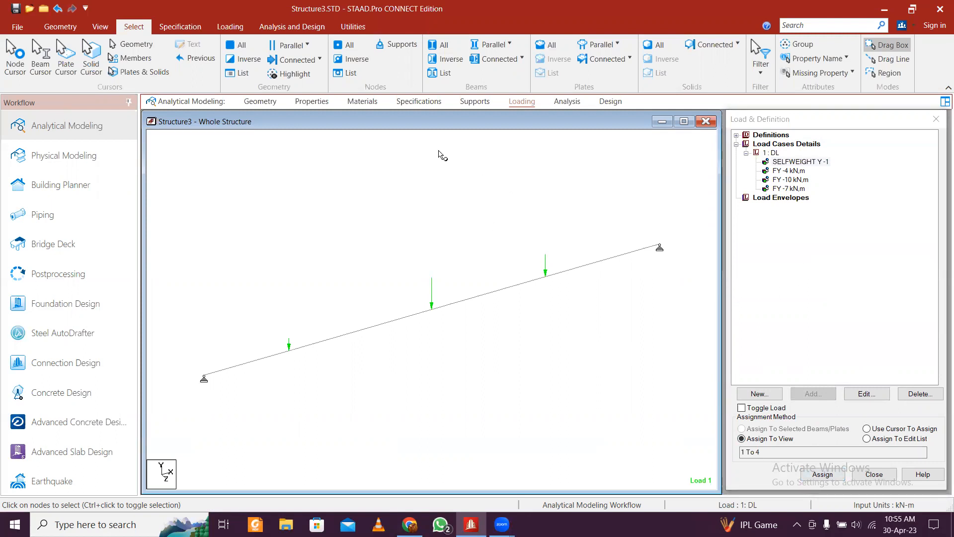
Step: Open the concrete design settings for the whole structure and set the current code to IS456
{"action": "left_click", "coordinate": [309, 103]}
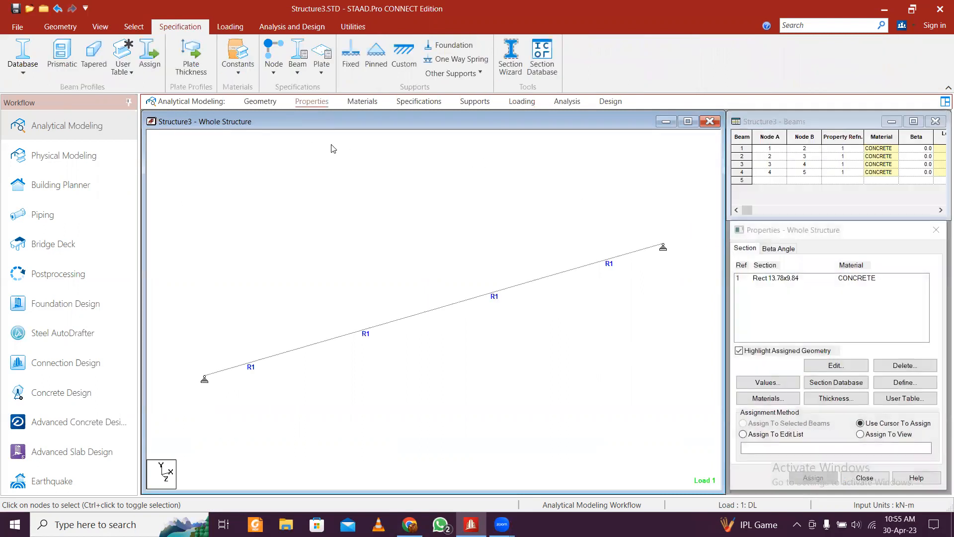
{"action": "left_click", "coordinate": [330, 31]}
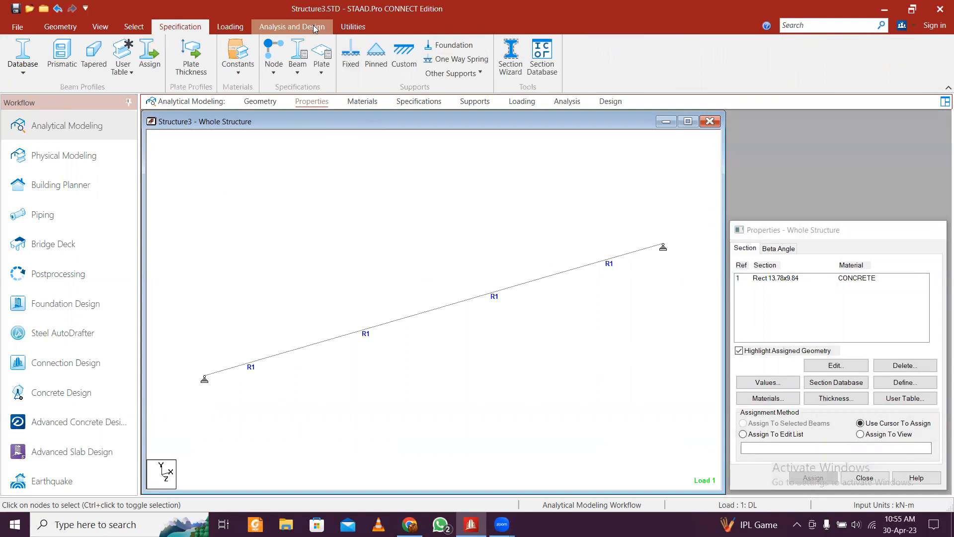
{"action": "left_click", "coordinate": [285, 49]}
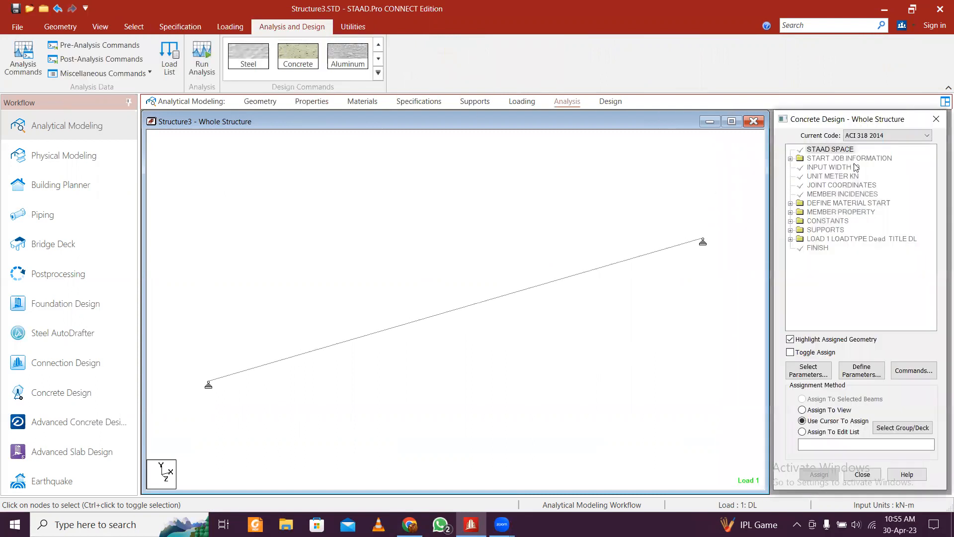
{"action": "left_click", "coordinate": [873, 136]}
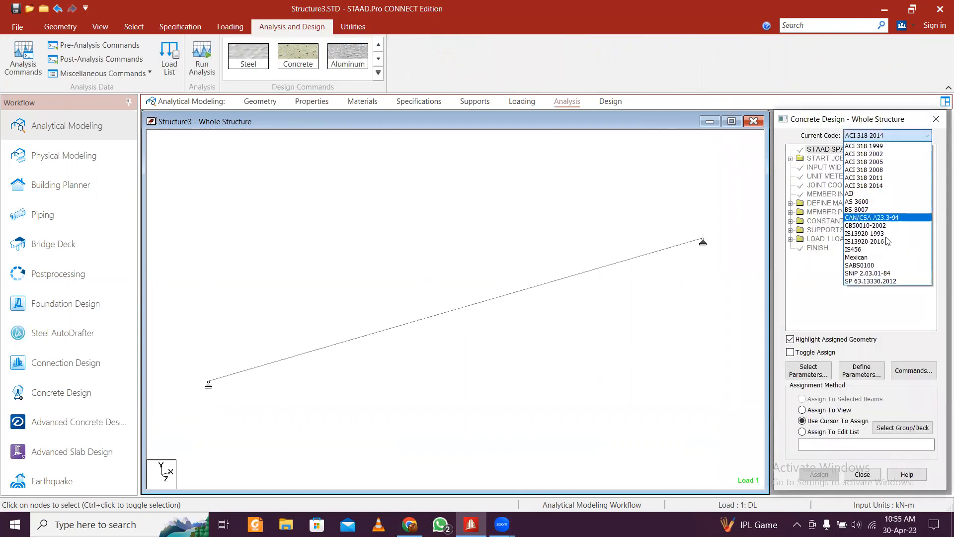
{"action": "left_click", "coordinate": [885, 250]}
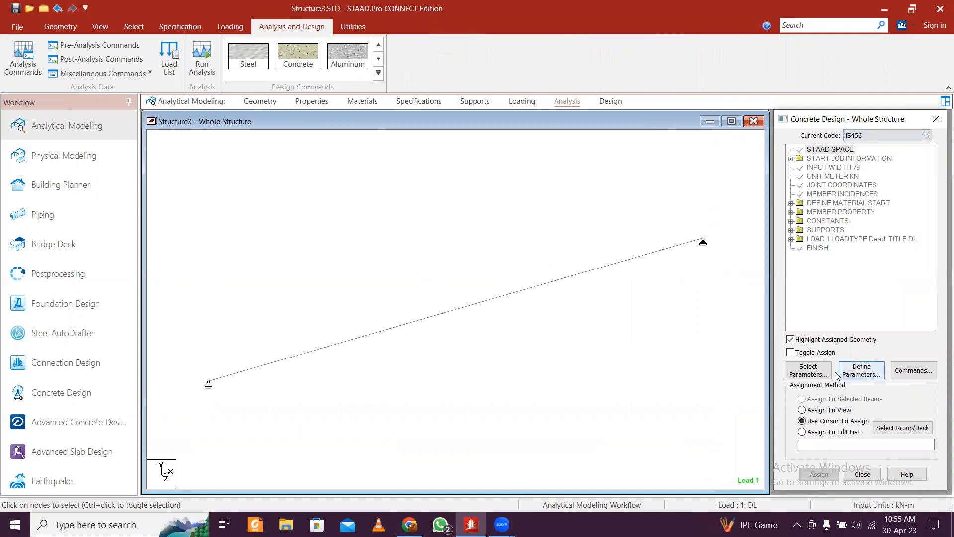
Step: Clear the selected design parameters and choose only Fc, Fymain and Fysec for the concrete design
{"action": "left_click", "coordinate": [808, 372]}
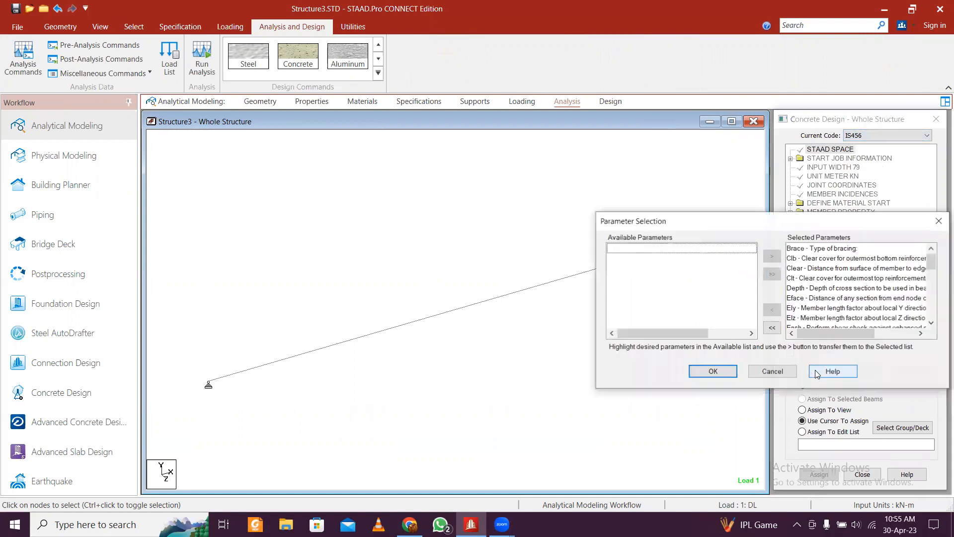
{"action": "left_click", "coordinate": [772, 327]}
{"action": "left_click_drag", "start_coordinate": [817, 220], "coordinate": [479, 187]}
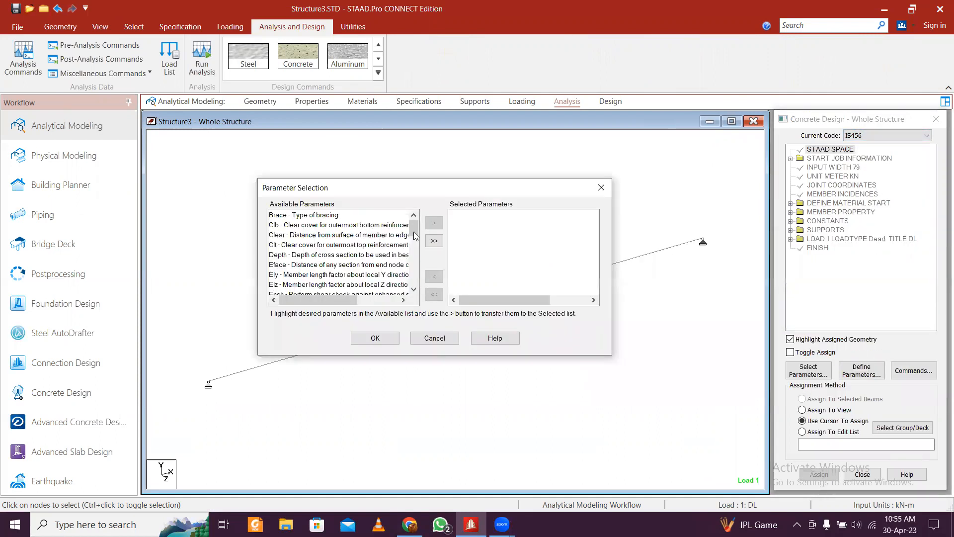
{"action": "left_click_drag", "start_coordinate": [414, 229], "coordinate": [414, 237]}
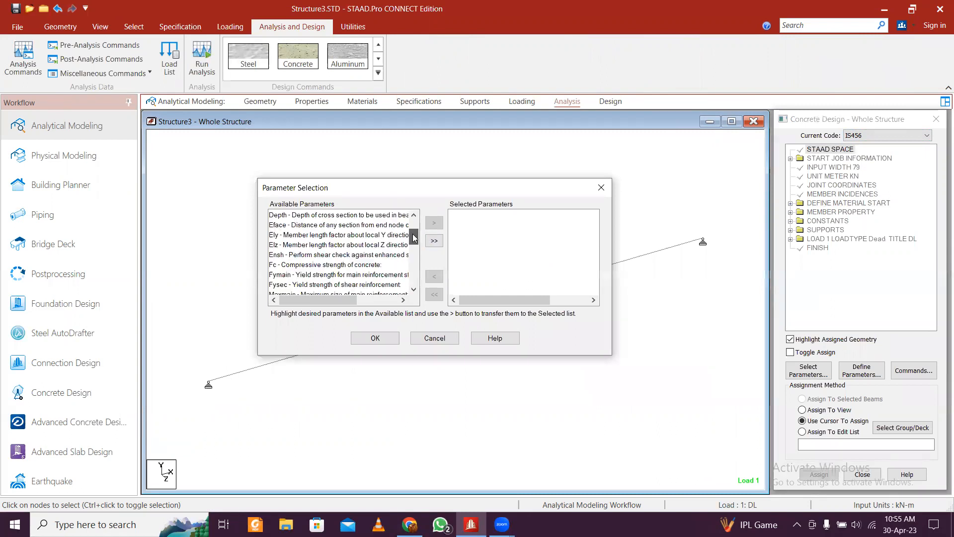
{"action": "left_click", "coordinate": [377, 273]}
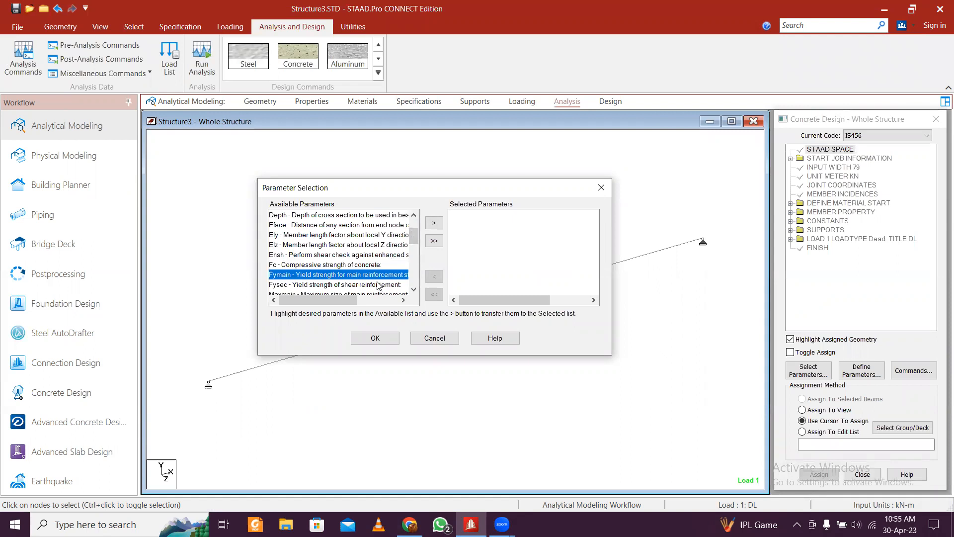
{"action": "left_click", "coordinate": [377, 285], "text": "ctrl"}
{"action": "mouse_move", "coordinate": [411, 242]}
{"action": "left_mouse_down"}
{"action": "mouse_move", "coordinate": [412, 283]}
{"action": "mouse_move", "coordinate": [417, 230]}
{"action": "mouse_move", "coordinate": [417, 244]}
{"action": "left_mouse_up"}
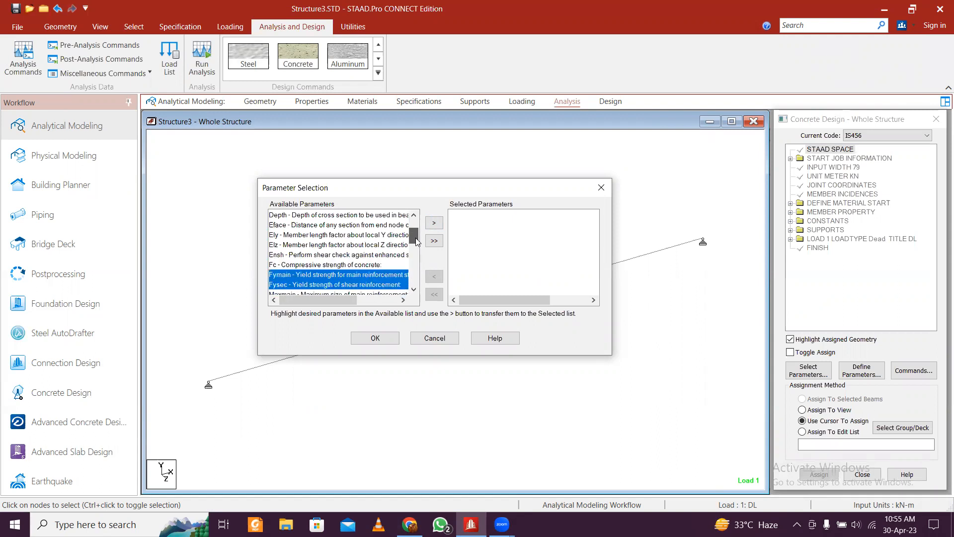
{"action": "left_click", "coordinate": [364, 264], "text": "ctrl"}
{"action": "left_click_drag", "start_coordinate": [414, 238], "coordinate": [414, 251]}
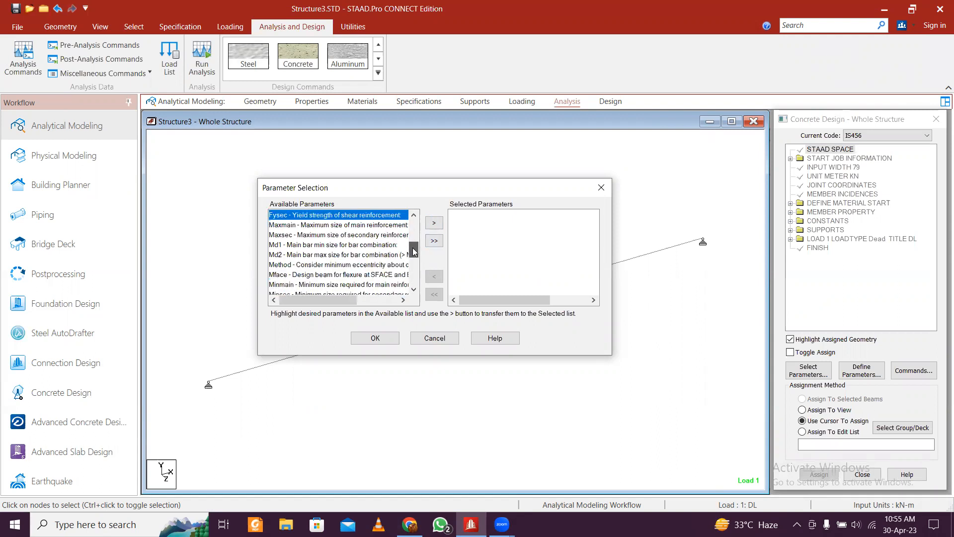
{"action": "left_click", "coordinate": [434, 223]}
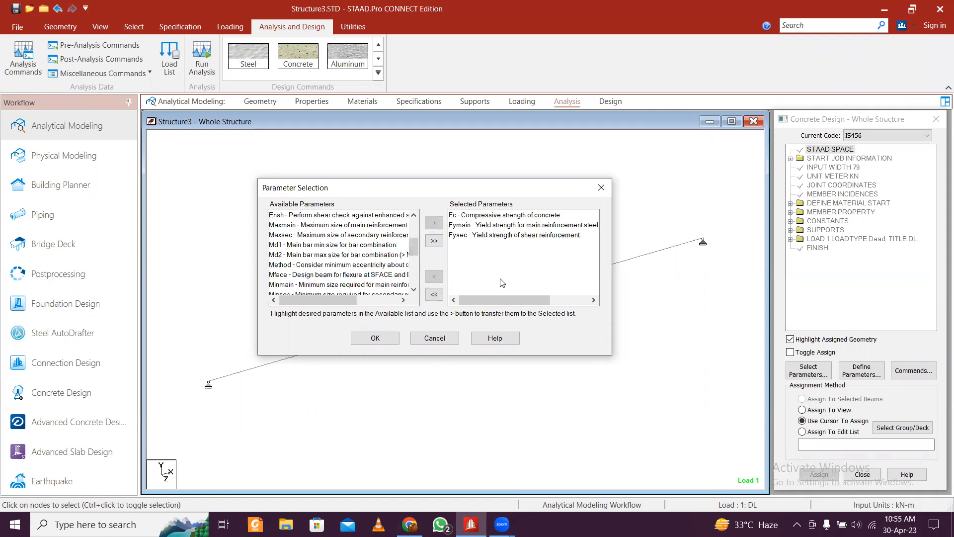
{"action": "left_click", "coordinate": [376, 338]}
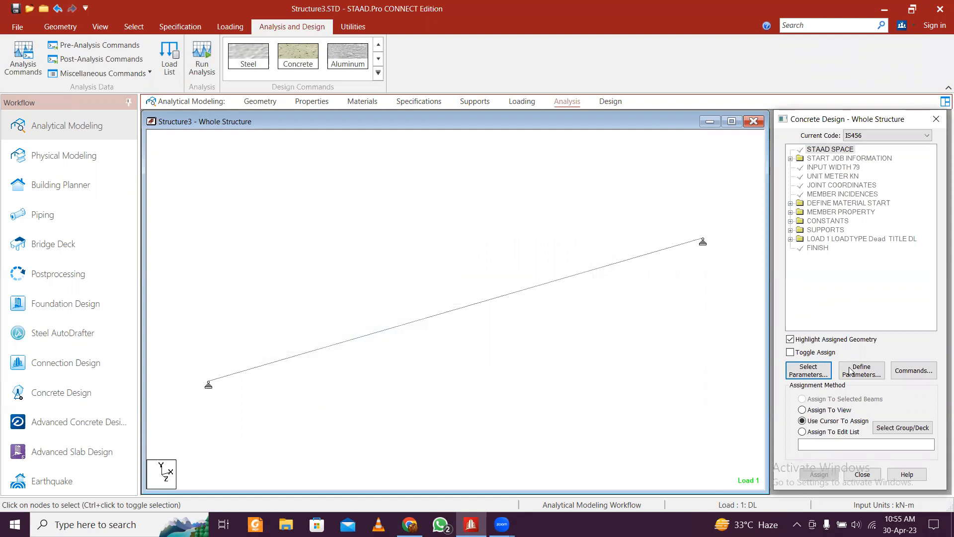
Step: Define the FC design parameter with a concrete compressive strength of 25000 kN/m2 and add it
{"action": "left_click", "coordinate": [877, 376]}
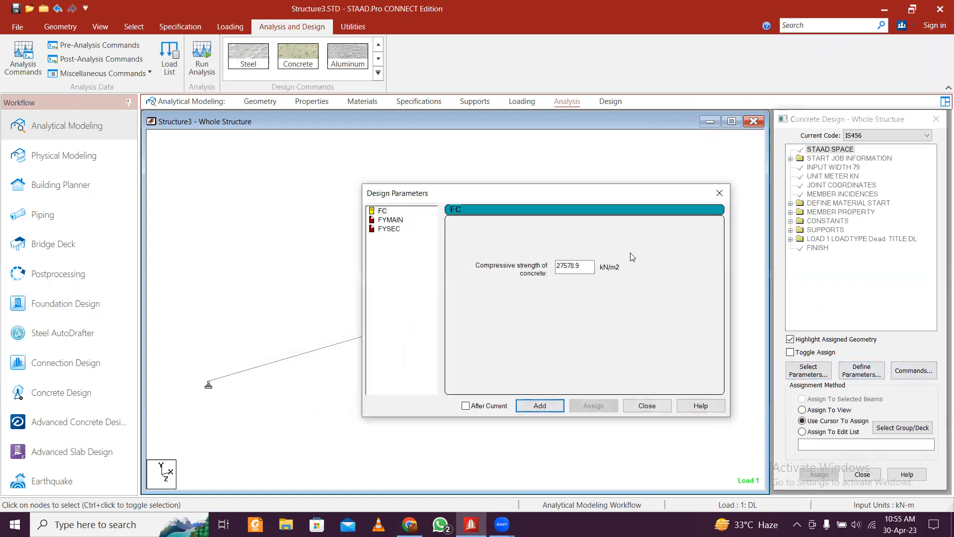
{"action": "left_click_drag", "start_coordinate": [588, 266], "coordinate": [517, 269]}
{"action": "type", "text": "25000"}
{"action": "left_click", "coordinate": [540, 405]}
Step: Add the FYMAIN design parameter with a main reinforcement yield strength of 550000 kN/m2
{"action": "left_click", "coordinate": [390, 220]}
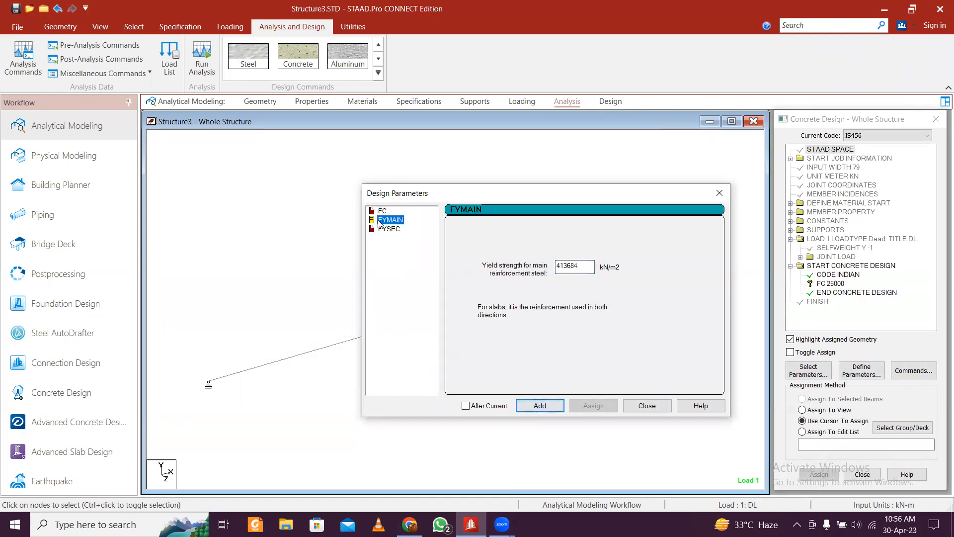
{"action": "left_click_drag", "start_coordinate": [588, 266], "coordinate": [494, 267]}
{"action": "type", "text": "550000"}
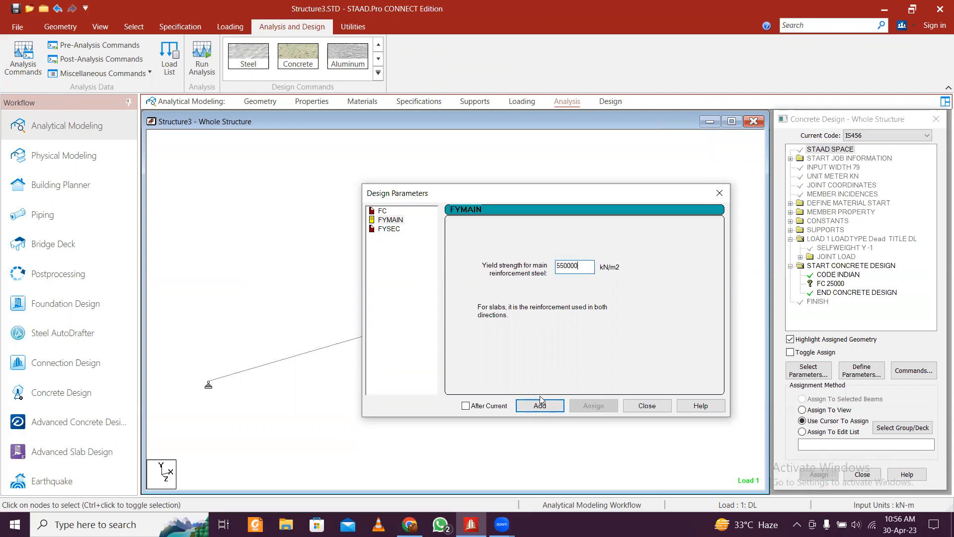
{"action": "left_click", "coordinate": [540, 405]}
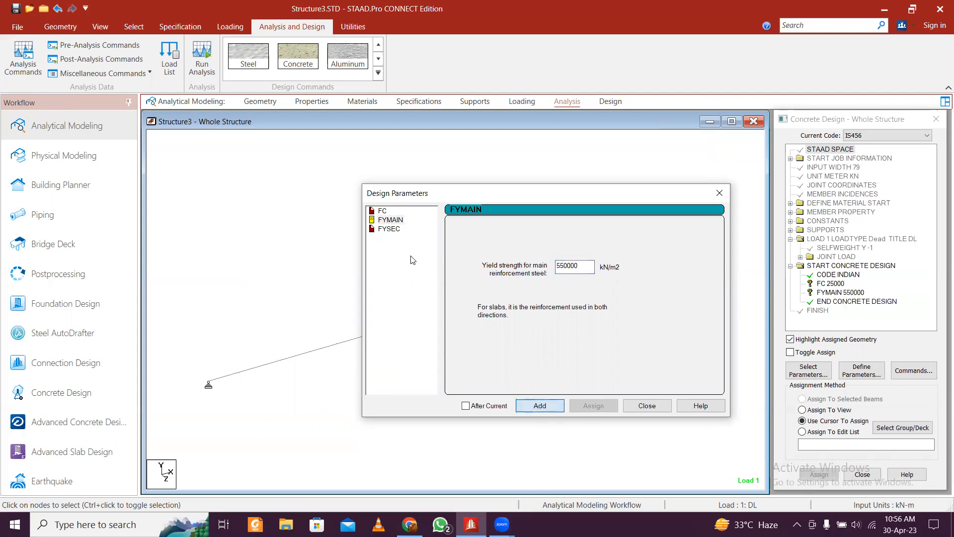
Step: Add the FYSEC design parameter with a shear reinforcement yield strength of 550000 kN/m2 and finish defining parameters
{"action": "left_click", "coordinate": [389, 228]}
{"action": "left_click_drag", "start_coordinate": [591, 265], "coordinate": [470, 255]}
{"action": "type", "text": "550"}
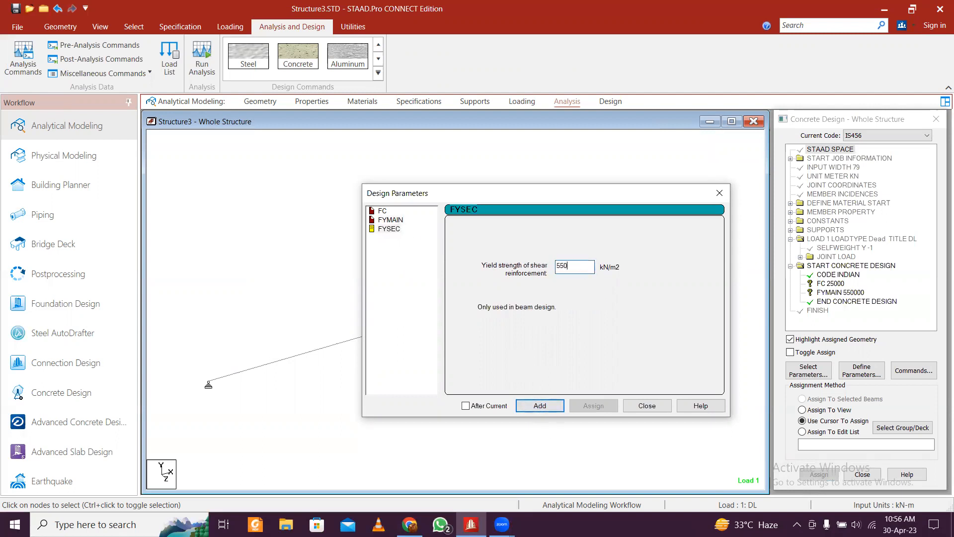
{"action": "left_click", "coordinate": [541, 405]}
{"action": "left_click", "coordinate": [646, 405]}
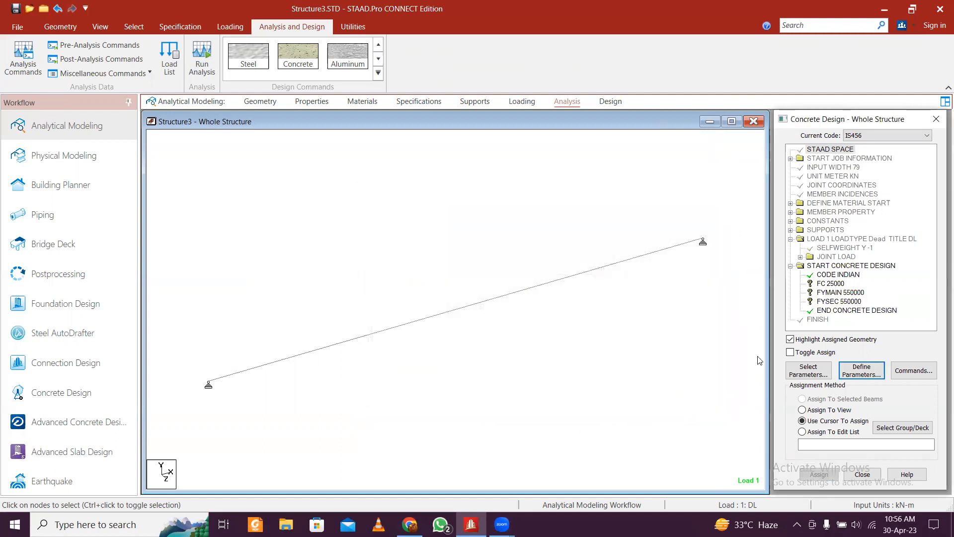
Step: Add the DESIGN BEAM command to the concrete design commands
{"action": "left_click", "coordinate": [901, 368]}
{"action": "left_click", "coordinate": [761, 404]}
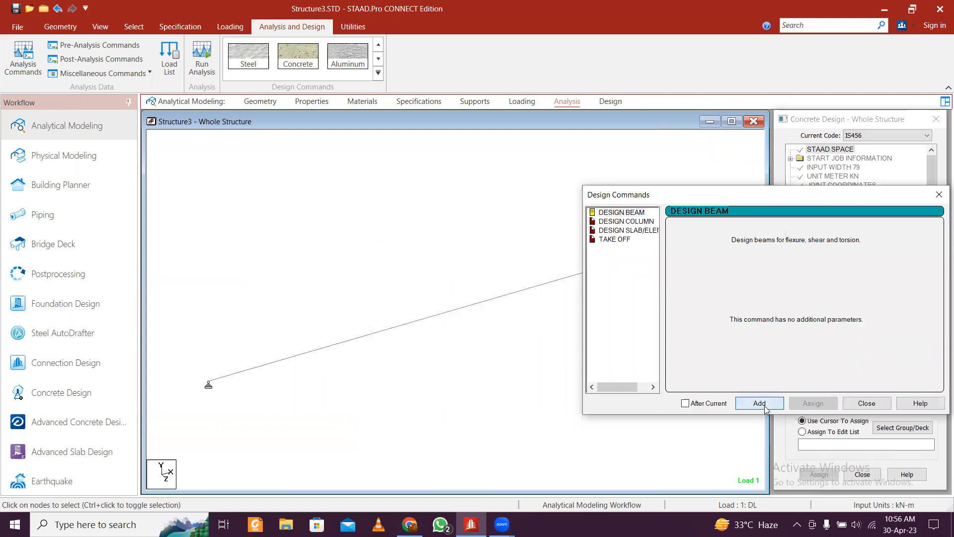
{"action": "left_click", "coordinate": [867, 403]}
Step: Assign the FC 25000 and FYMAIN 550000 design parameters to all members in the view
{"action": "left_click", "coordinate": [831, 284]}
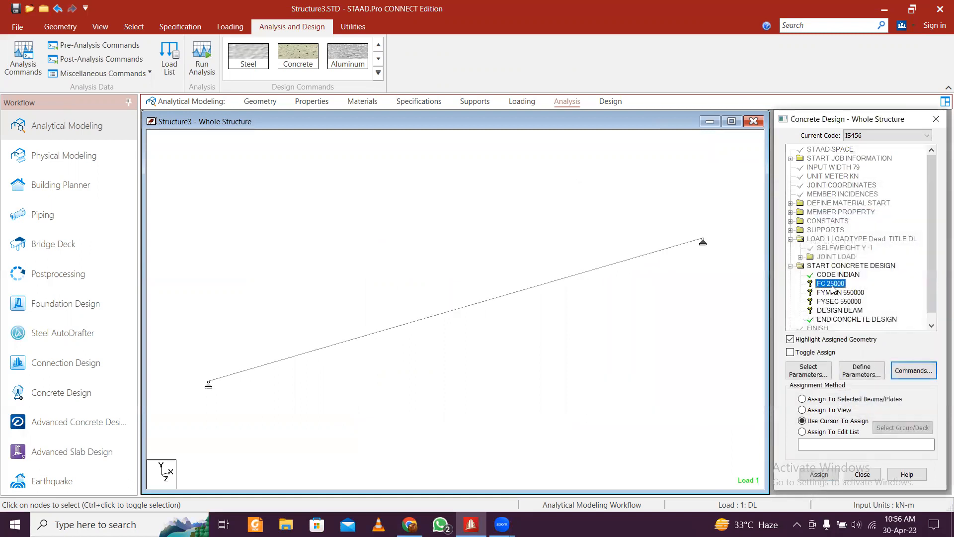
{"action": "left_click", "coordinate": [844, 412]}
{"action": "left_click", "coordinate": [819, 474]}
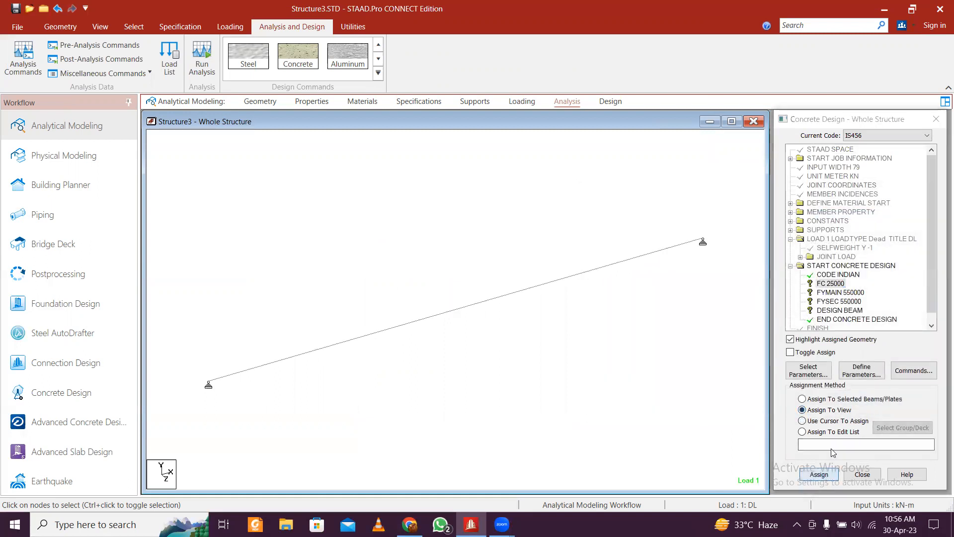
{"action": "left_click", "coordinate": [853, 335]}
{"action": "left_click", "coordinate": [829, 292]}
{"action": "left_click", "coordinate": [825, 410]}
{"action": "left_click", "coordinate": [819, 474]}
{"action": "left_click", "coordinate": [874, 336]}
Step: Assign the FYSEC 550000 parameter and the DESIGN BEAM command to all members in the view
{"action": "left_click", "coordinate": [839, 301]}
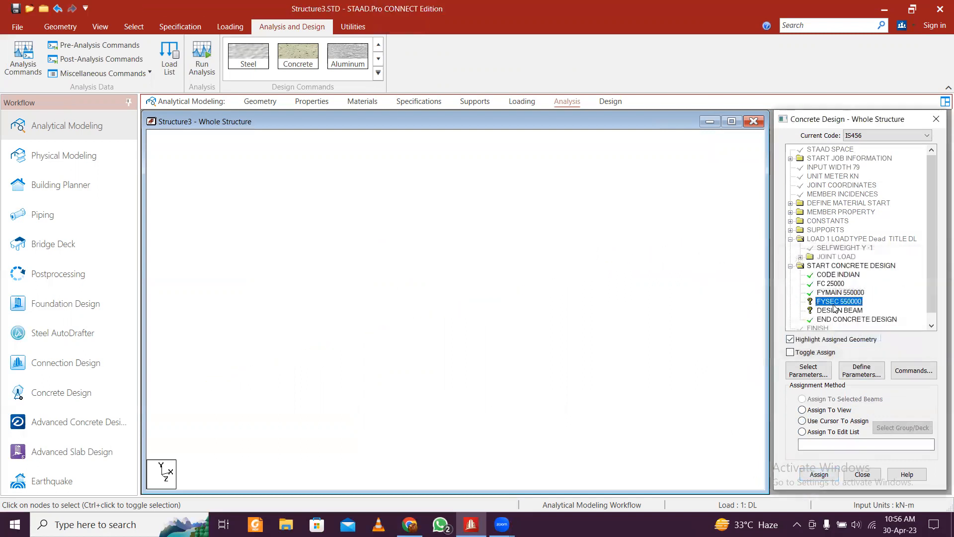
{"action": "left_click", "coordinate": [819, 474]}
{"action": "left_click", "coordinate": [852, 335]}
{"action": "left_click", "coordinate": [846, 312]}
{"action": "left_click", "coordinate": [840, 411]}
{"action": "left_click", "coordinate": [825, 473]}
{"action": "left_click", "coordinate": [865, 334]}
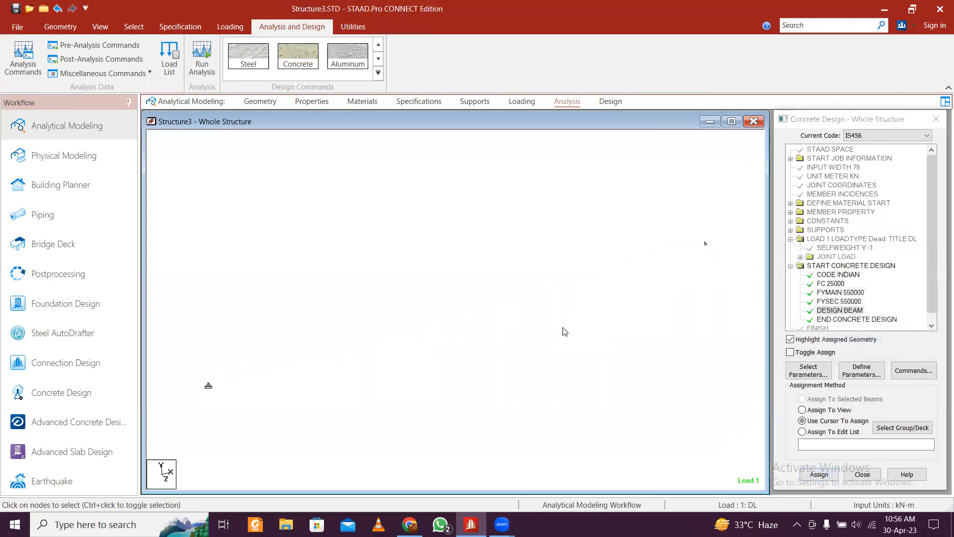
Step: Add a Perform Analysis command with the No Print option
{"action": "left_click", "coordinate": [23, 59]}
{"action": "left_click", "coordinate": [517, 434]}
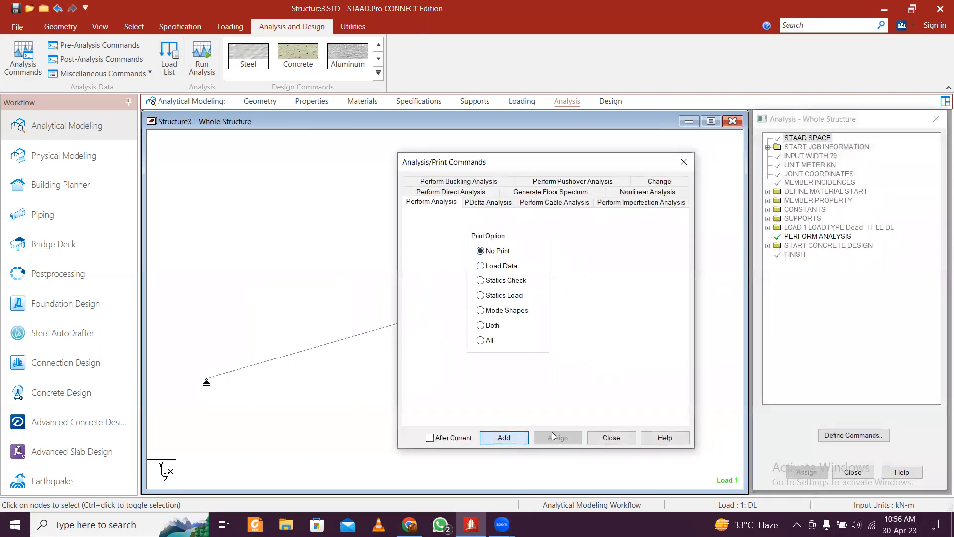
{"action": "left_click", "coordinate": [610, 438]}
Step: Save the modified structure, run the analysis, review its log and finish by staying in modeling mode
{"action": "left_click", "coordinate": [187, 42]}
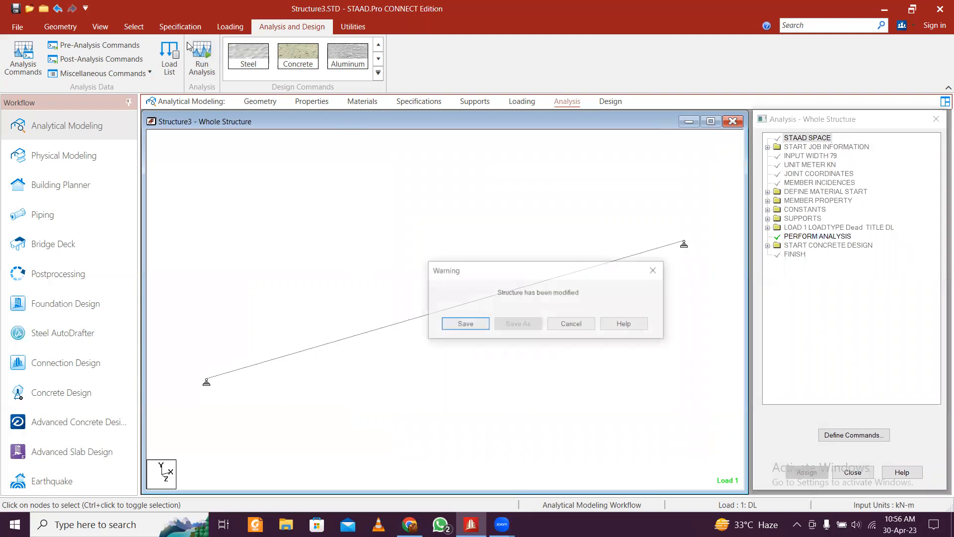
{"action": "left_click", "coordinate": [466, 324]}
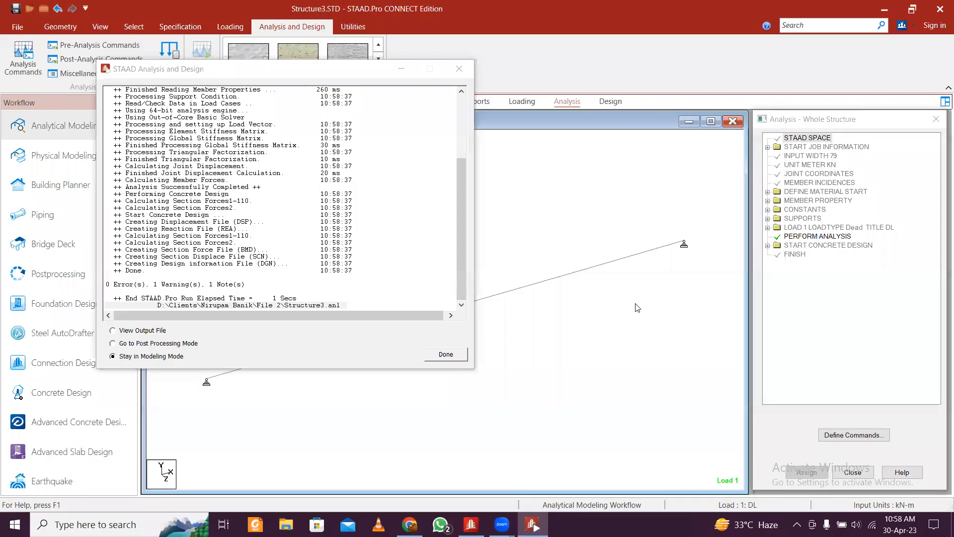
{"action": "scroll", "coordinate": [297, 242], "scroll_direction": "up", "scroll_amount": 5}
{"action": "scroll", "coordinate": [297, 243], "scroll_direction": "down", "scroll_amount": 5}
{"action": "scroll", "coordinate": [297, 242], "scroll_direction": "up", "scroll_amount": 5}
{"action": "scroll", "coordinate": [296, 242], "scroll_direction": "down", "scroll_amount": 5}
{"action": "left_click", "coordinate": [446, 354]}
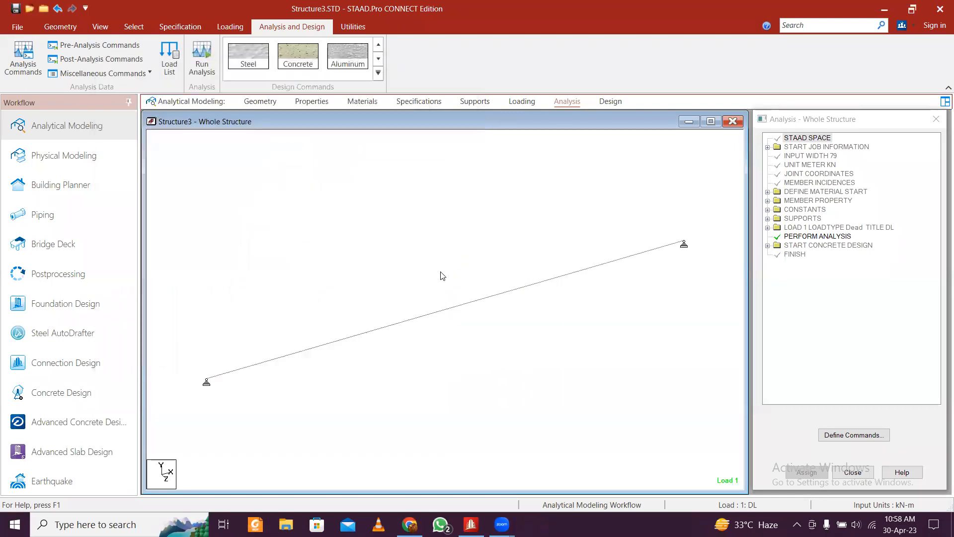
Step: Examine the concrete design reinforcement details of the beam segment at the start support
{"action": "left_click", "coordinate": [416, 319]}
{"action": "double_click", "coordinate": [270, 360]}
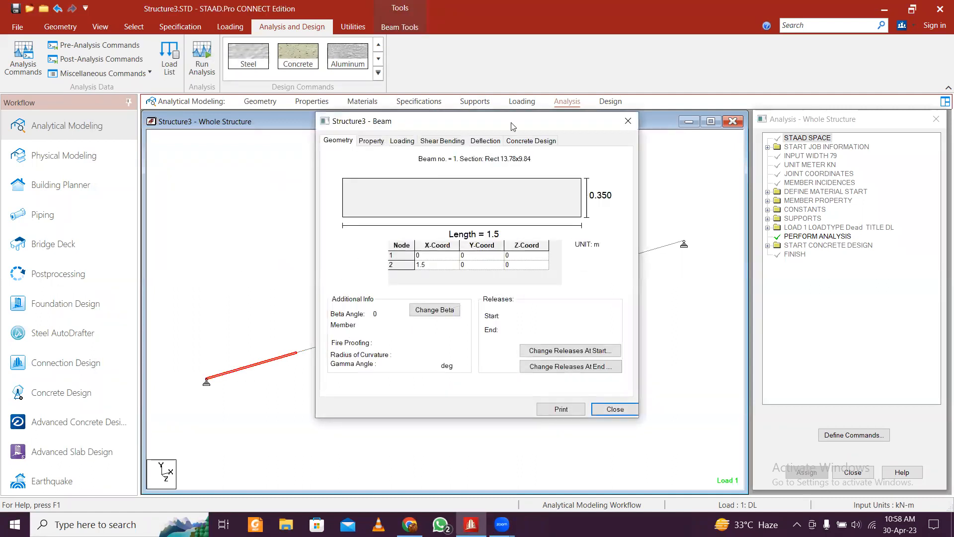
{"action": "left_click", "coordinate": [529, 141]}
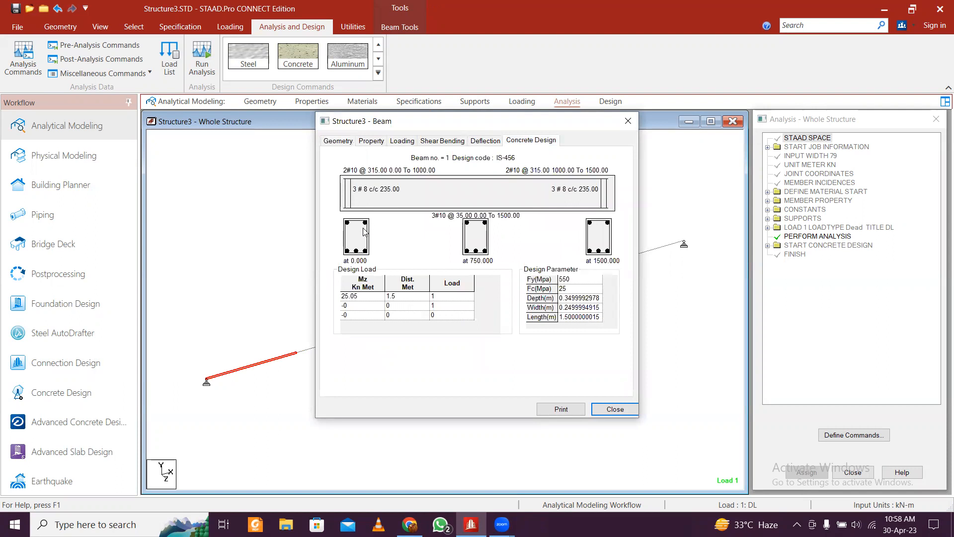
{"action": "left_click", "coordinate": [627, 121]}
{"action": "left_click", "coordinate": [498, 333]}
{"action": "scroll", "coordinate": [490, 303], "scroll_direction": "down", "scroll_amount": 3}
{"action": "scroll", "coordinate": [490, 303], "scroll_direction": "up", "scroll_amount": 2}
{"action": "scroll", "coordinate": [490, 304], "scroll_direction": "down", "scroll_amount": 1}
{"action": "scroll", "coordinate": [491, 307], "scroll_direction": "up", "scroll_amount": 1}
{"action": "scroll", "coordinate": [484, 310], "scroll_direction": "down", "scroll_amount": 1}
Step: Switch to the Postprocessing workflow and set up the results with load case 1 DL and range All
{"action": "left_click", "coordinate": [106, 280]}
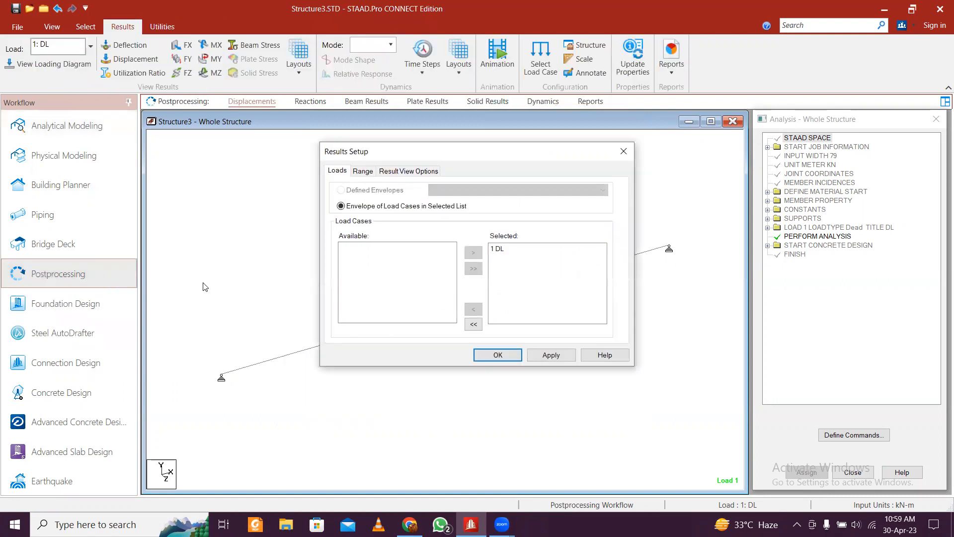
{"action": "left_click", "coordinate": [366, 174]}
{"action": "left_click", "coordinate": [403, 173]}
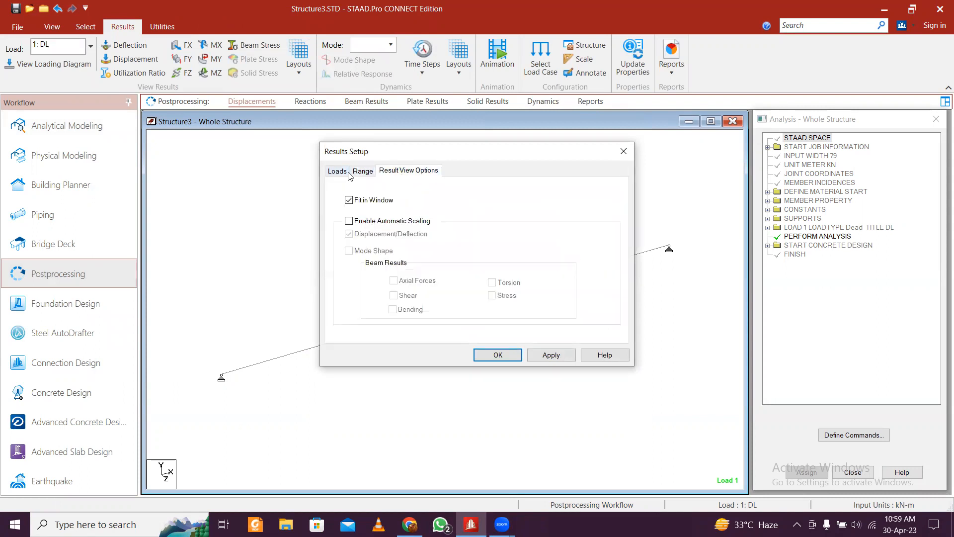
{"action": "left_click", "coordinate": [346, 172]}
{"action": "left_click", "coordinate": [502, 253]}
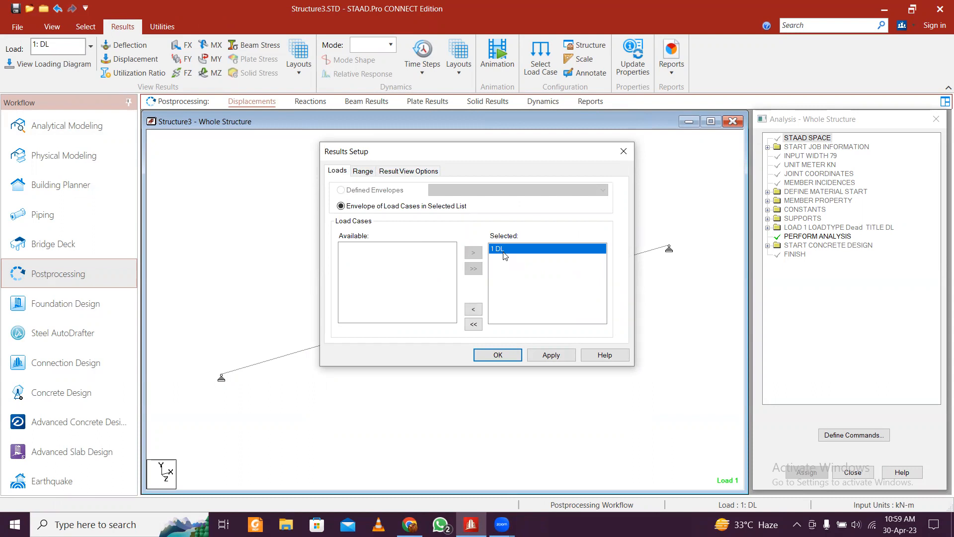
{"action": "left_click", "coordinate": [363, 172]}
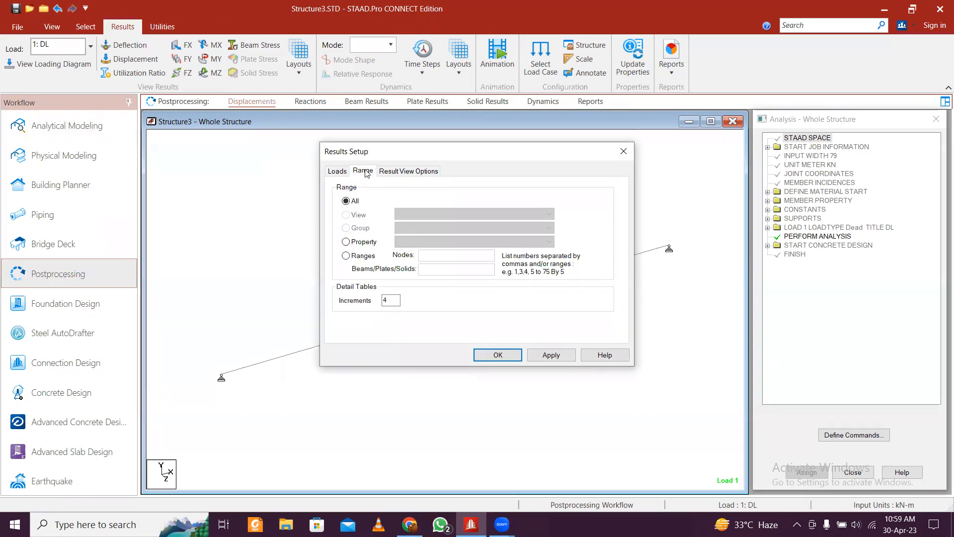
{"action": "left_click", "coordinate": [405, 172]}
{"action": "left_click", "coordinate": [534, 356]}
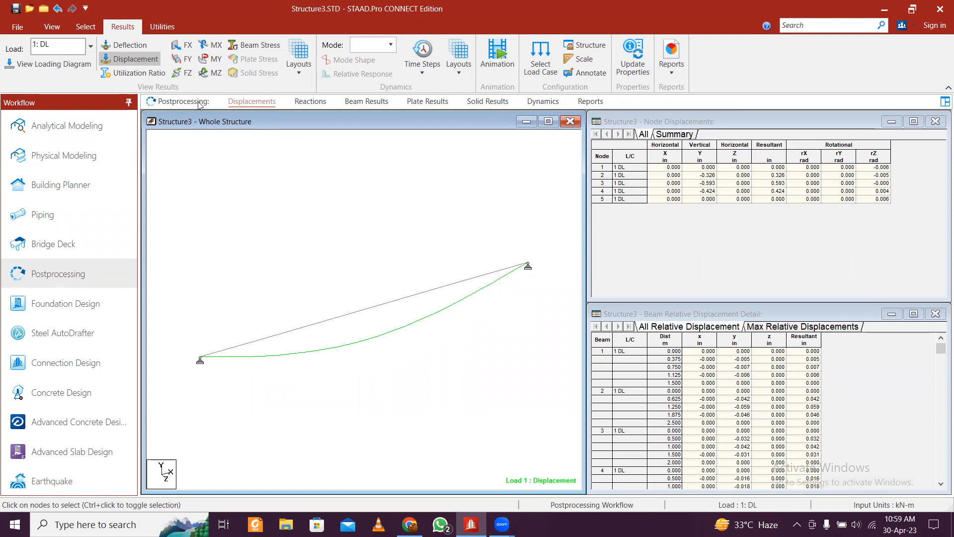
Step: Hide the displacement diagram, inspect the shear FY diagram and replace it with the bending MZ diagram
{"action": "left_click", "coordinate": [151, 64]}
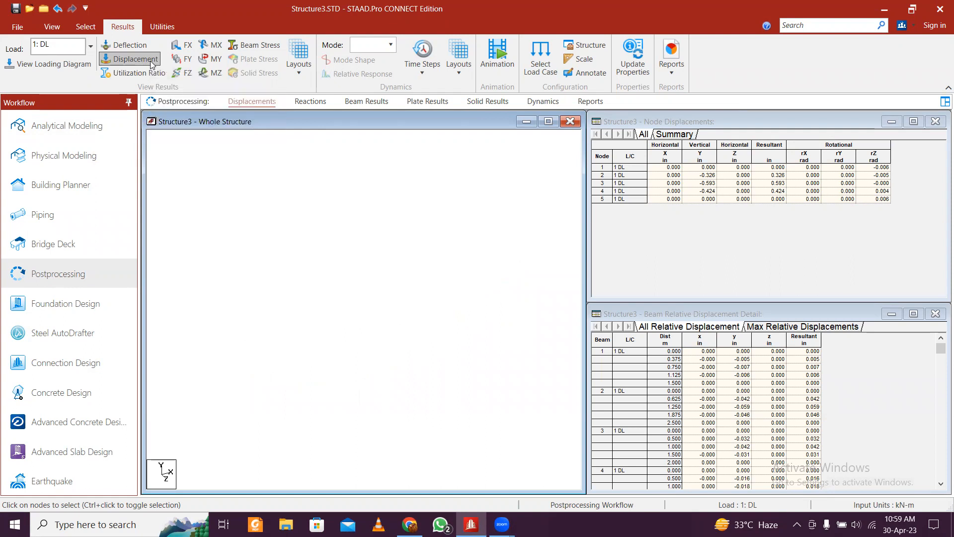
{"action": "left_click", "coordinate": [184, 60]}
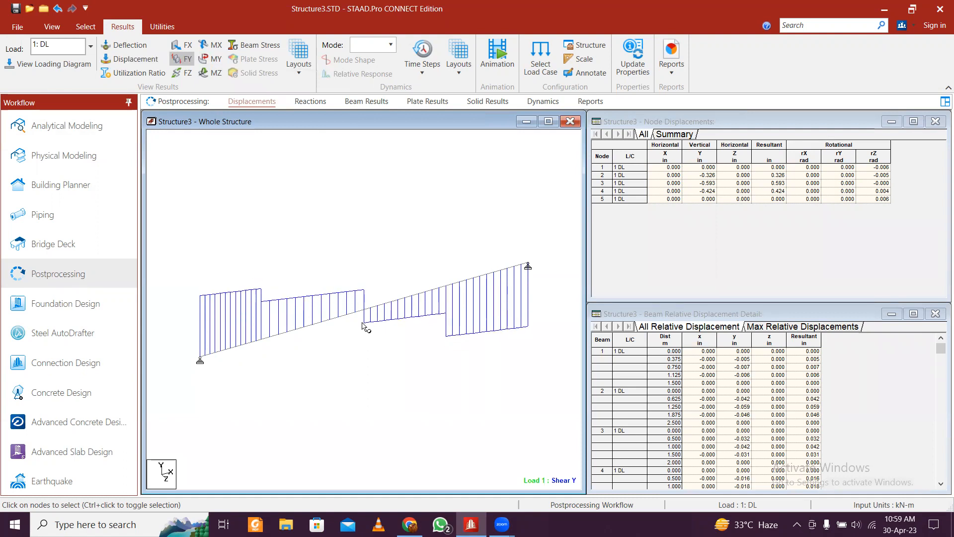
{"action": "left_click", "coordinate": [187, 59]}
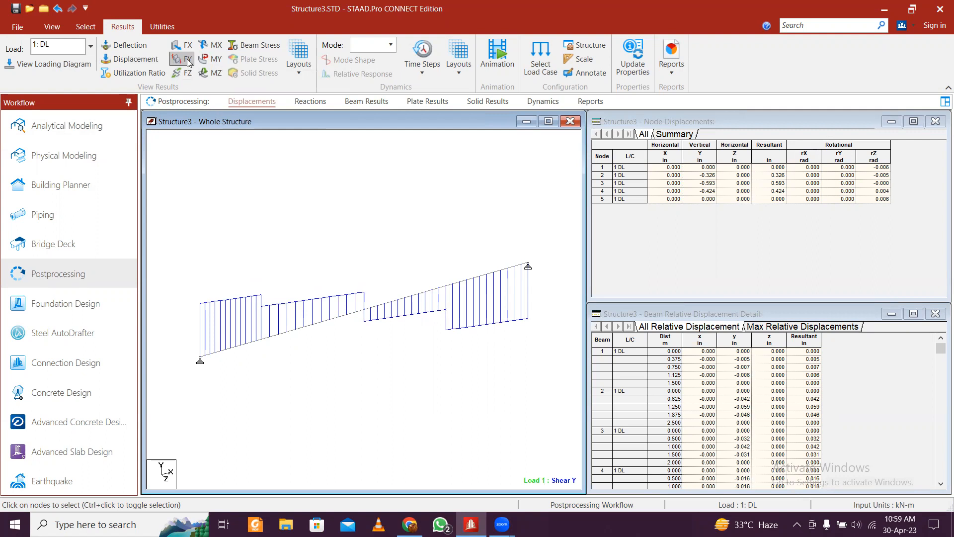
{"action": "left_click", "coordinate": [211, 72]}
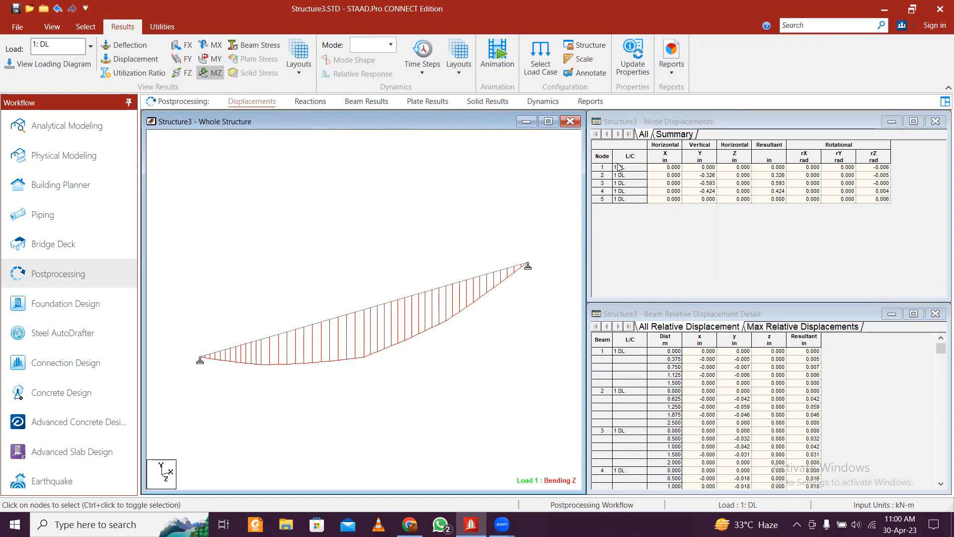
{"action": "scroll", "coordinate": [754, 394], "scroll_direction": "down", "scroll_amount": 1}
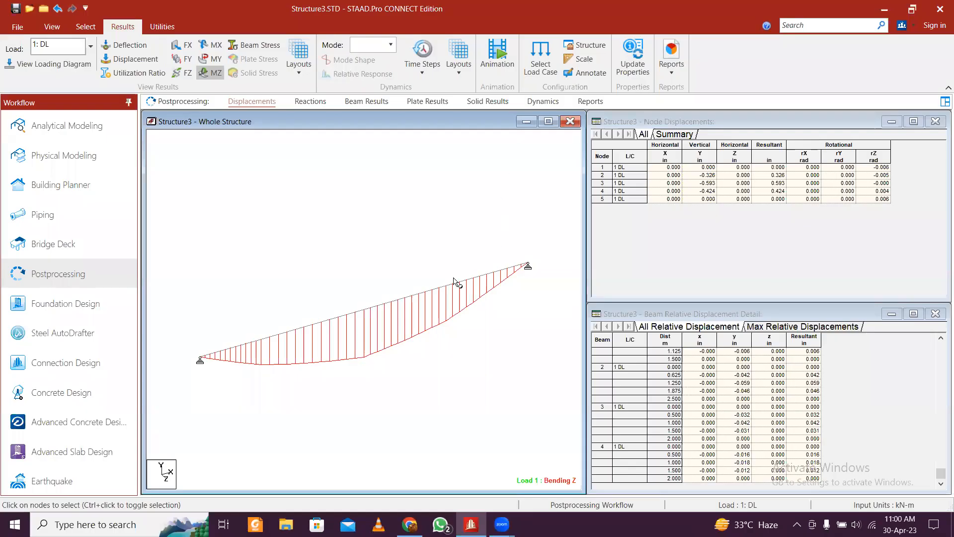
Step: Annotate all beams with bending ends, maximum and mid-point values, plus maximum shear, axial ends and maximum resultant displacement
{"action": "left_click", "coordinate": [588, 74]}
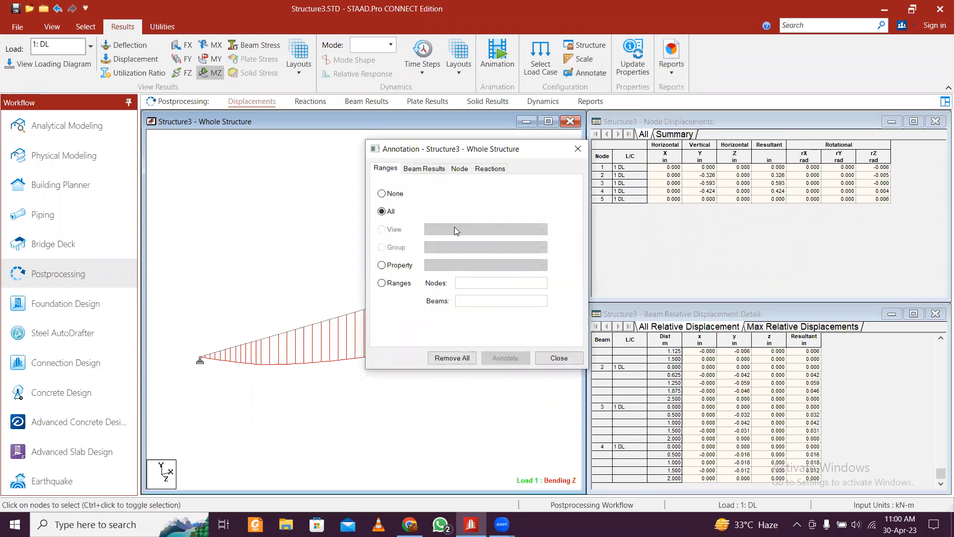
{"action": "left_click", "coordinate": [424, 169]}
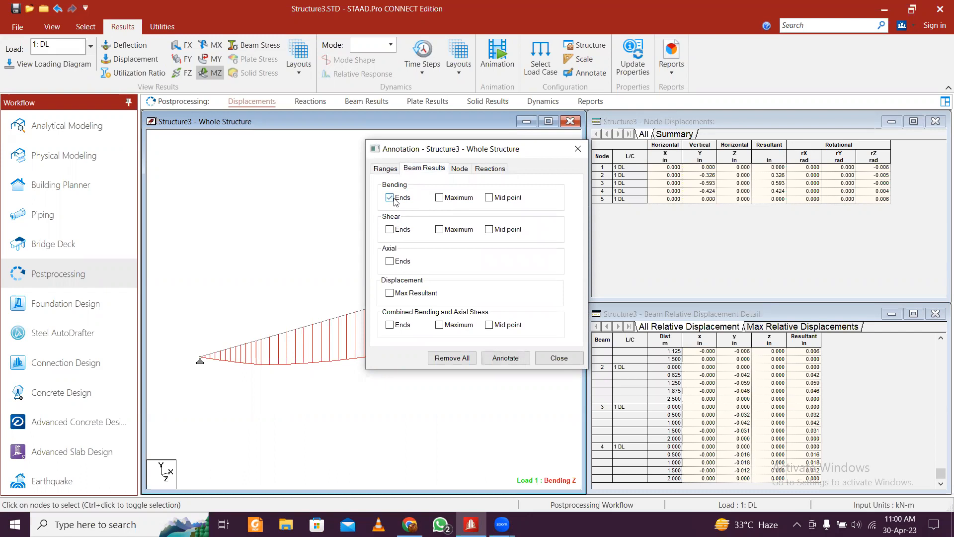
{"action": "left_click", "coordinate": [490, 198]}
{"action": "left_click", "coordinate": [389, 261]}
{"action": "left_click", "coordinate": [507, 358]}
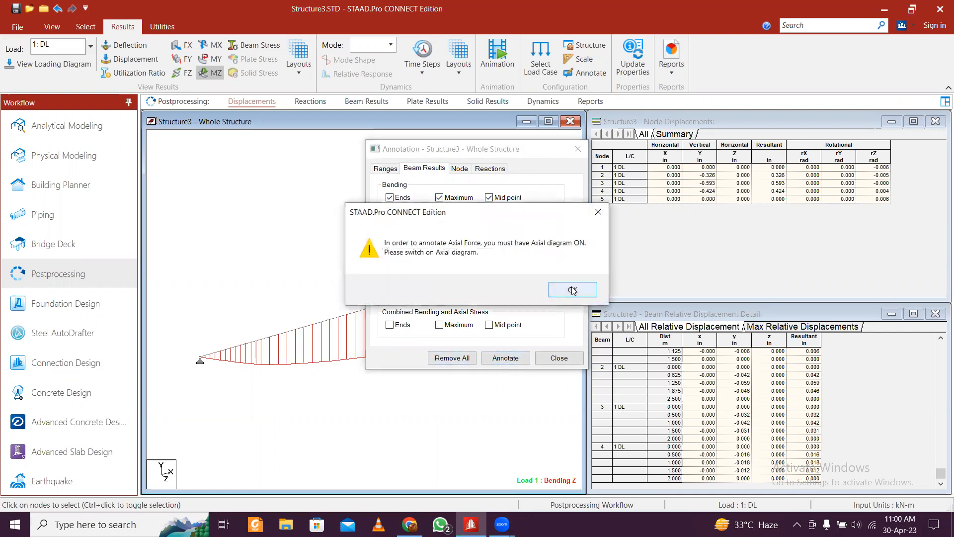
{"action": "left_click", "coordinate": [573, 291]}
{"action": "left_click", "coordinate": [578, 289]}
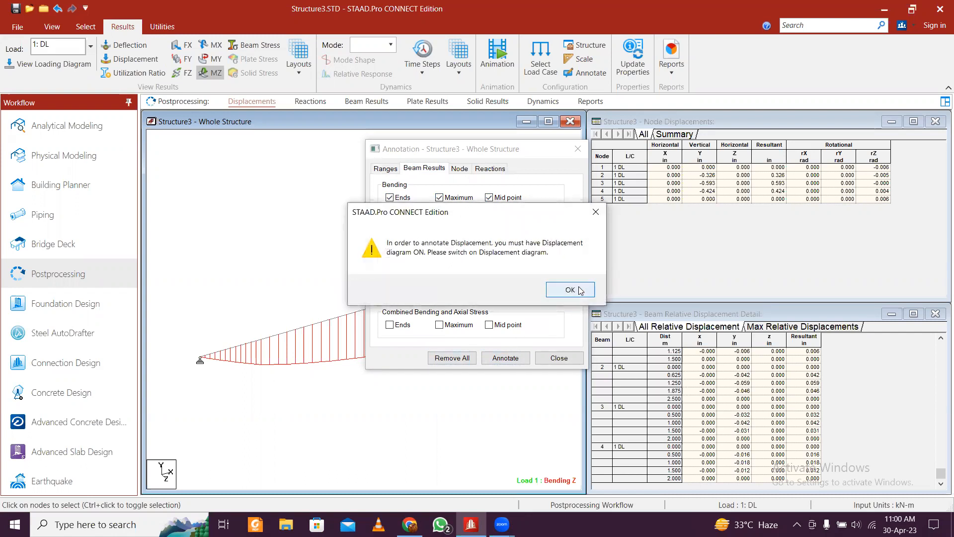
{"action": "left_click", "coordinate": [580, 290]}
{"action": "left_click", "coordinate": [577, 149]}
Step: Examine the annotated bending MZ diagram and replace it with the annotated shear FY diagram
{"action": "scroll", "coordinate": [368, 390], "scroll_direction": "up", "scroll_amount": 4}
{"action": "scroll", "coordinate": [275, 365], "scroll_direction": "down", "scroll_amount": 5}
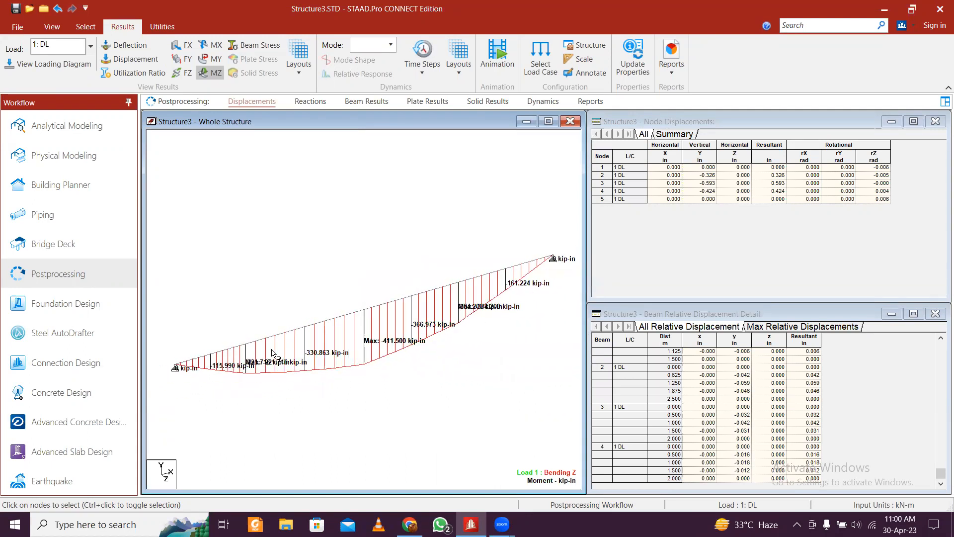
{"action": "scroll", "coordinate": [201, 355], "scroll_direction": "up", "scroll_amount": 1}
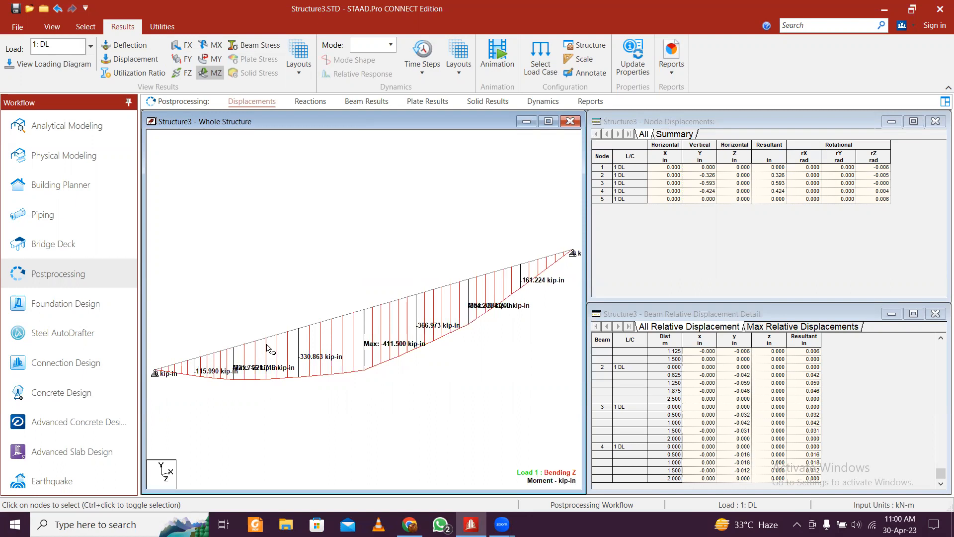
{"action": "scroll", "coordinate": [404, 360], "scroll_direction": "down", "scroll_amount": 3}
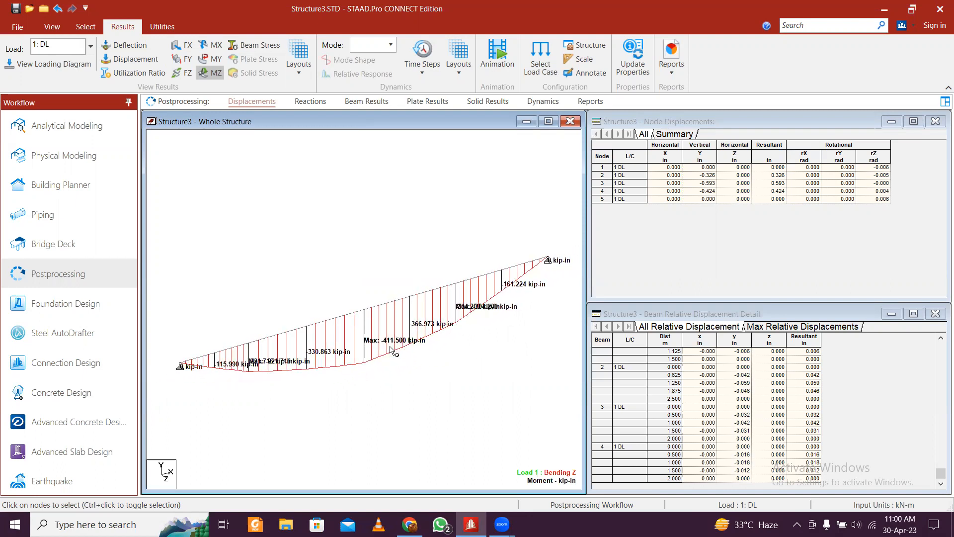
{"action": "left_click", "coordinate": [213, 74]}
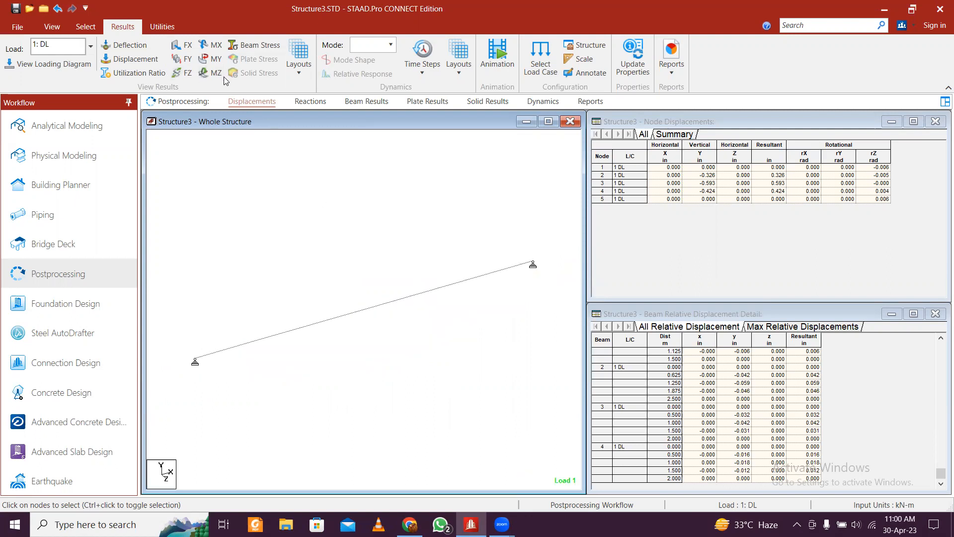
{"action": "left_click", "coordinate": [184, 60]}
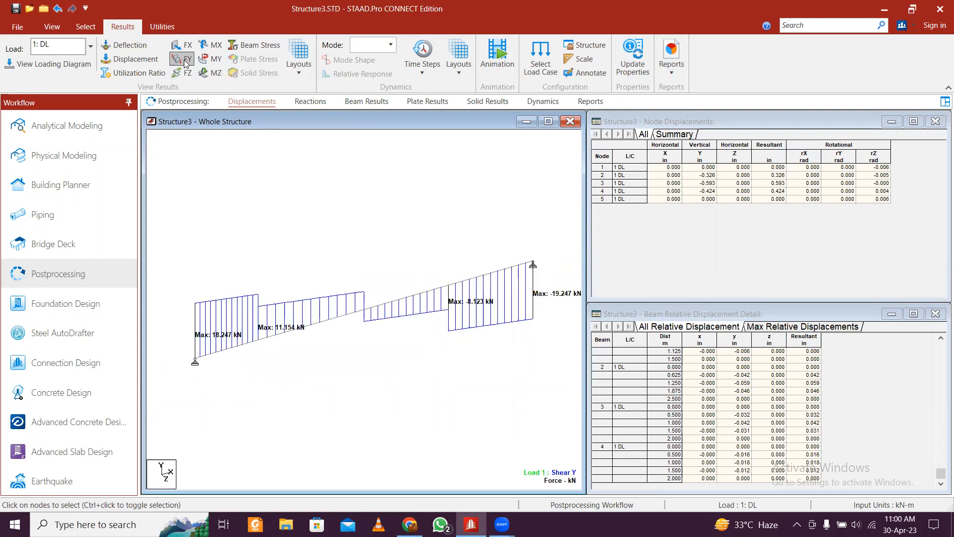
{"action": "scroll", "coordinate": [263, 335], "scroll_direction": "up", "scroll_amount": 2}
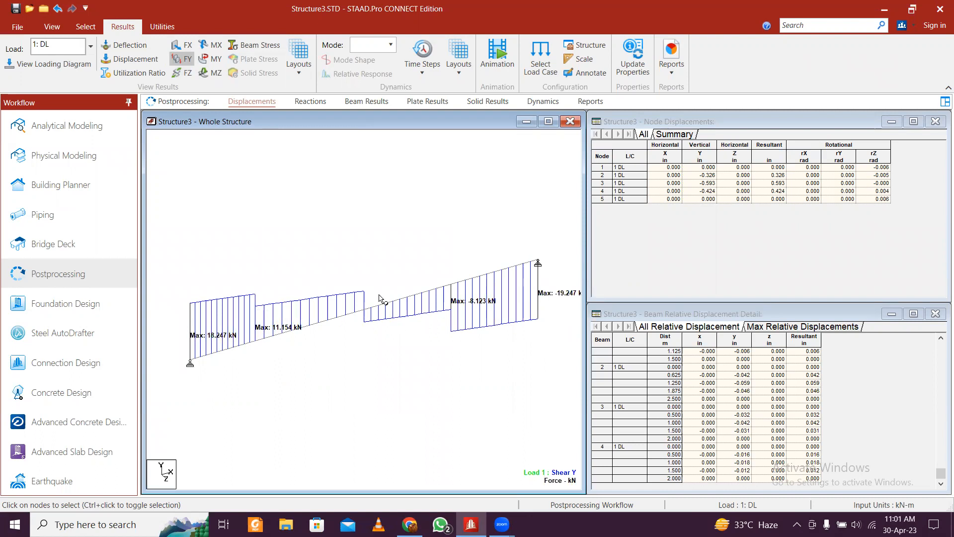
Step: Display the annotated displacement diagram and exaggerate its plotted deflection for inspection
{"action": "left_click", "coordinate": [133, 59]}
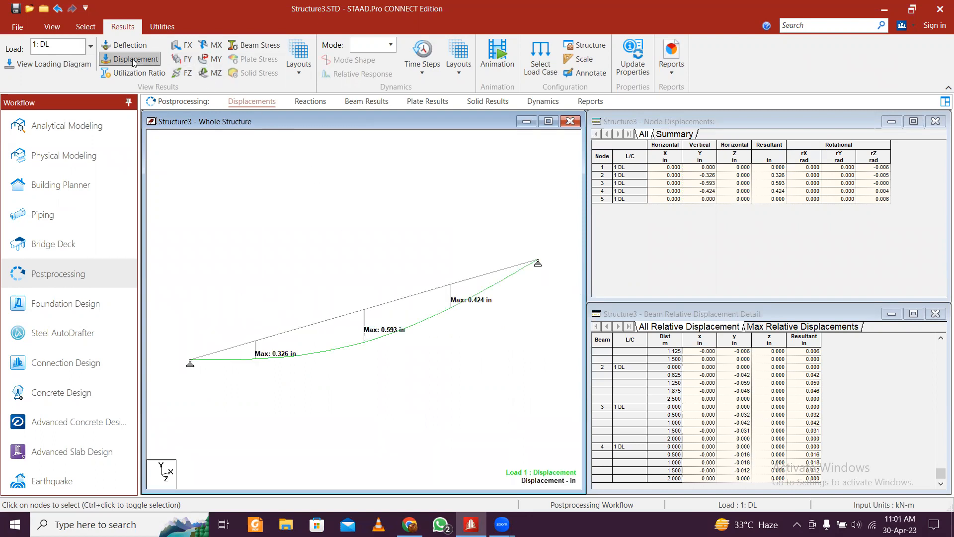
{"action": "scroll", "coordinate": [382, 331], "scroll_direction": "up", "scroll_amount": 3}
{"action": "scroll", "coordinate": [383, 334], "scroll_direction": "up", "scroll_amount": 4}
{"action": "scroll", "coordinate": [386, 335], "scroll_direction": "down", "scroll_amount": 2}
{"action": "scroll", "coordinate": [390, 343], "scroll_direction": "up", "scroll_amount": 5, "text": "ctrl"}
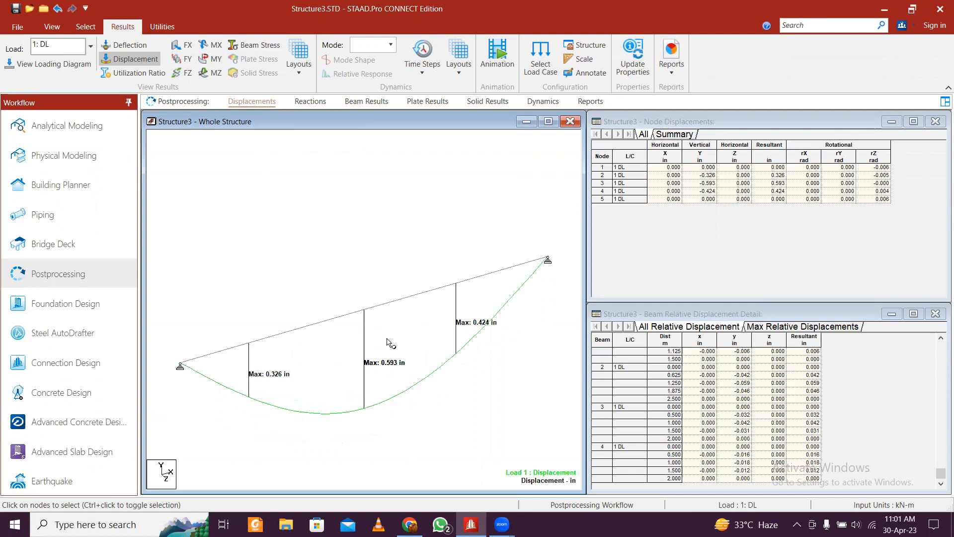
Step: Replace the displacement diagram with the annotated shear FY diagram, and that with the bending MZ diagram
{"action": "left_click", "coordinate": [130, 58]}
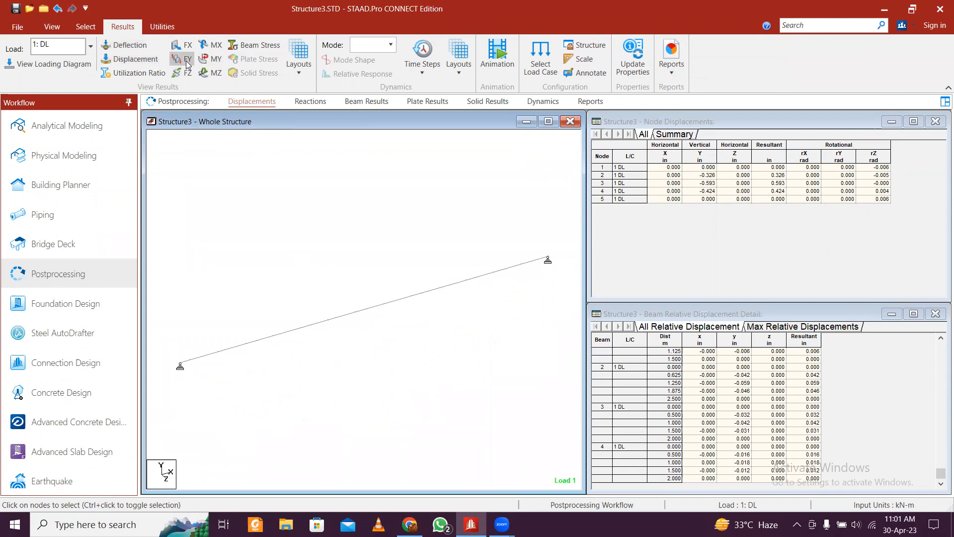
{"action": "left_click", "coordinate": [187, 61]}
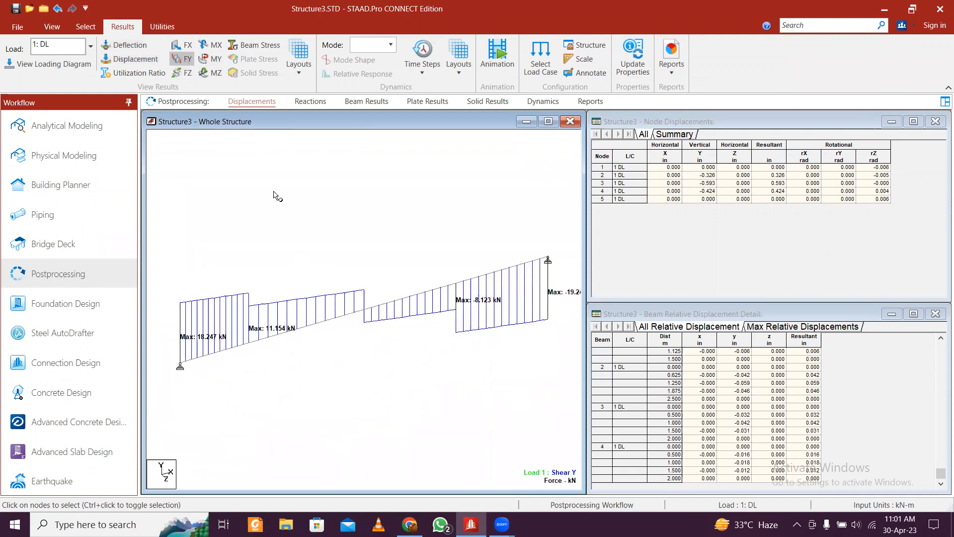
{"action": "left_click", "coordinate": [187, 60]}
{"action": "left_click", "coordinate": [213, 73]}
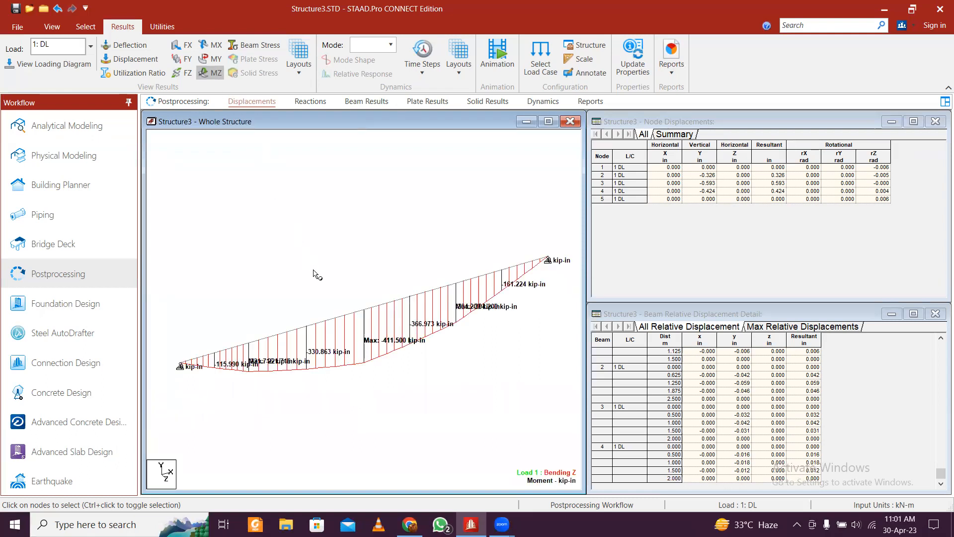
Step: Remove all annotations from the bending MZ diagram of the whole structure
{"action": "left_click", "coordinate": [591, 73]}
{"action": "left_click", "coordinate": [463, 358]}
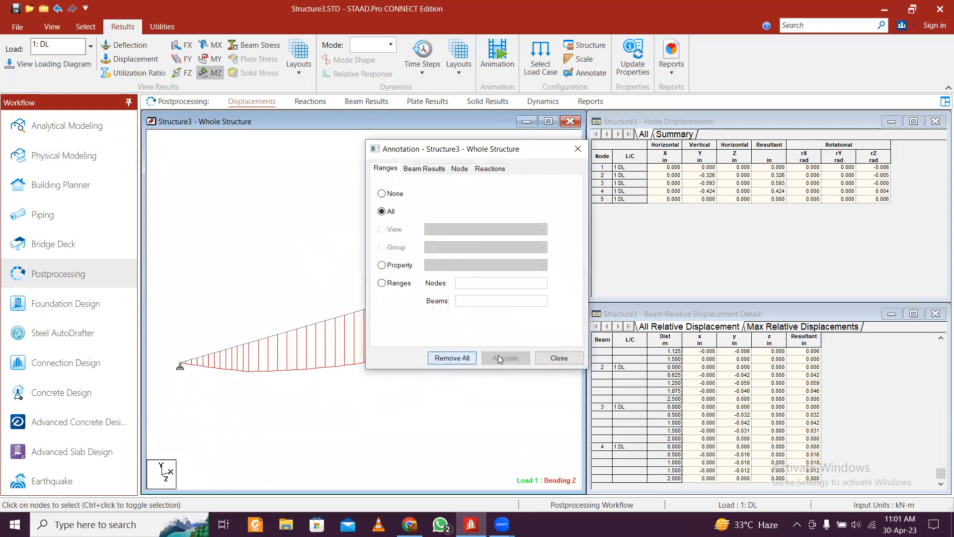
{"action": "left_click", "coordinate": [556, 358]}
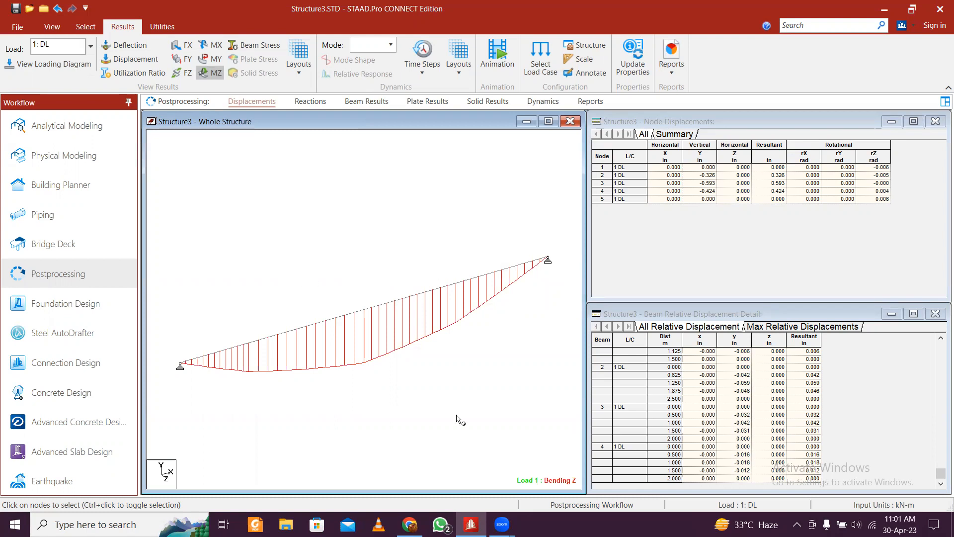
Step: Switch to Chrome and look through the simply supported beam problems from problem 1's diagrams on to problem 5
{"action": "key", "text": "alt+Tab"}
{"action": "scroll", "coordinate": [392, 316], "scroll_direction": "down", "scroll_amount": 7}
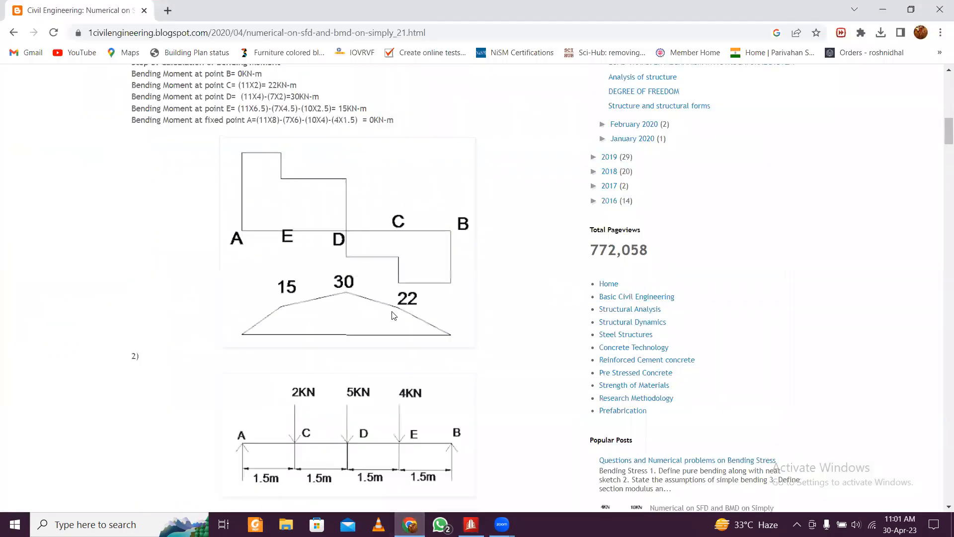
{"action": "scroll", "coordinate": [393, 316], "scroll_direction": "up", "scroll_amount": 7}
{"action": "scroll", "coordinate": [392, 314], "scroll_direction": "down", "scroll_amount": 6}
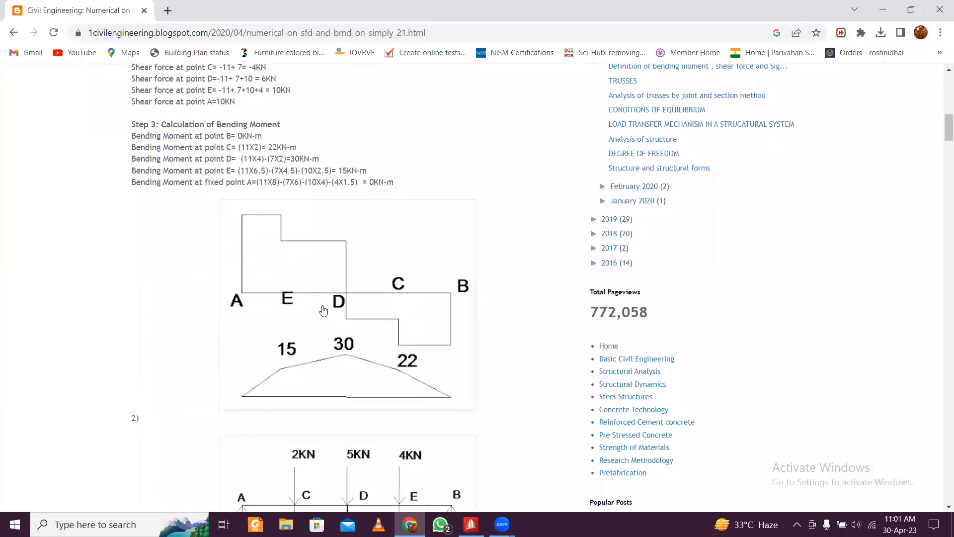
{"action": "scroll", "coordinate": [338, 300], "scroll_direction": "down", "scroll_amount": 4}
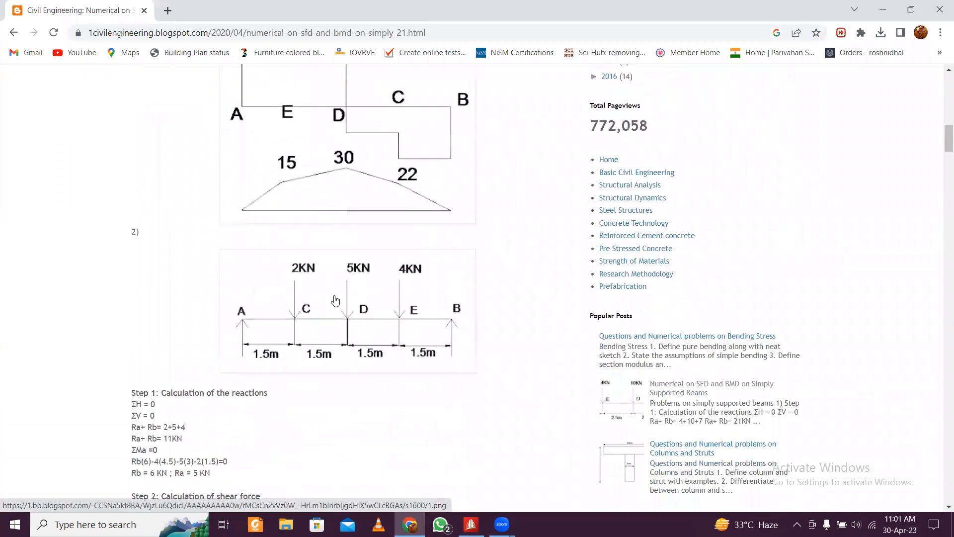
{"action": "scroll", "coordinate": [361, 305], "scroll_direction": "down", "scroll_amount": 3}
{"action": "scroll", "coordinate": [361, 306], "scroll_direction": "down", "scroll_amount": 16}
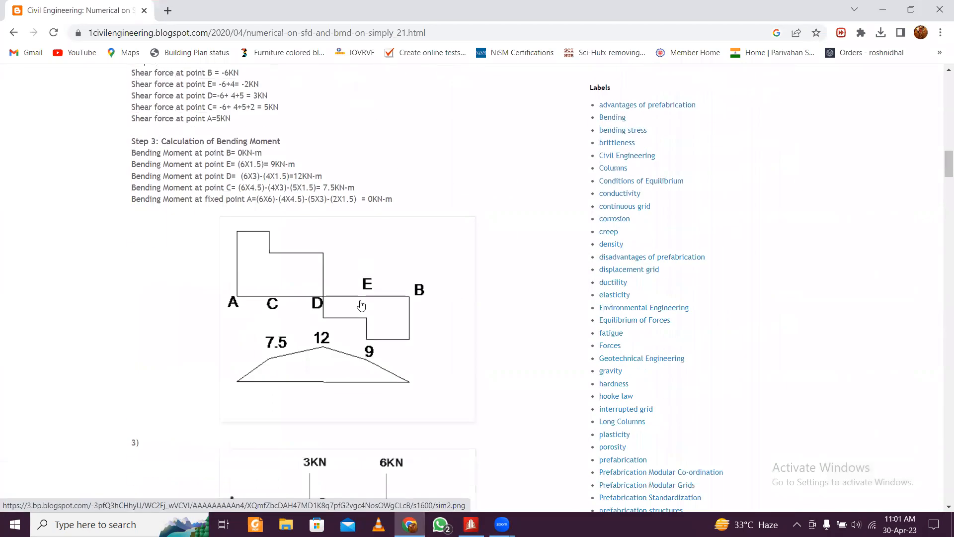
{"action": "scroll", "coordinate": [362, 305], "scroll_direction": "down", "scroll_amount": 13}
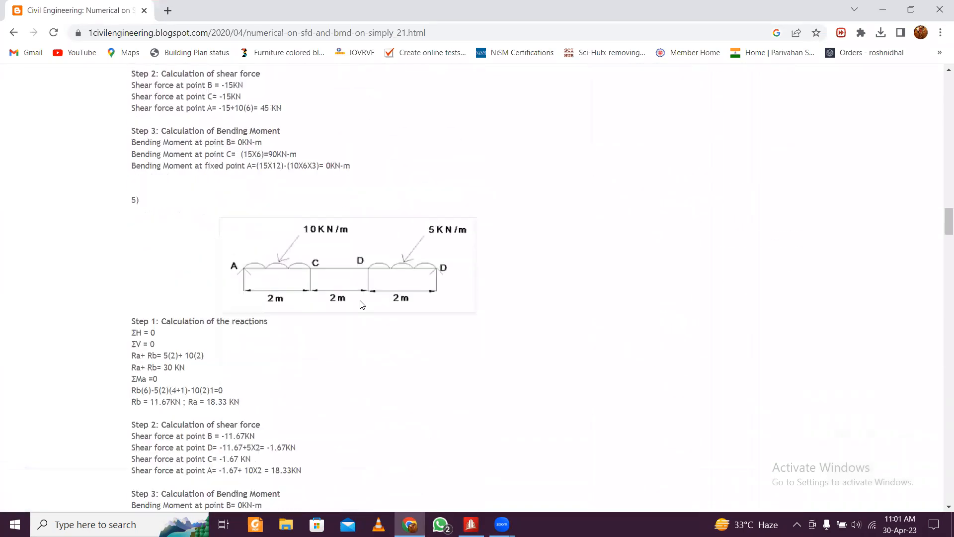
Step: Examine problem 5's loading figure, span dimensions and worked solution, and glance at problem 6
{"action": "scroll", "coordinate": [362, 305], "scroll_direction": "up", "scroll_amount": 1}
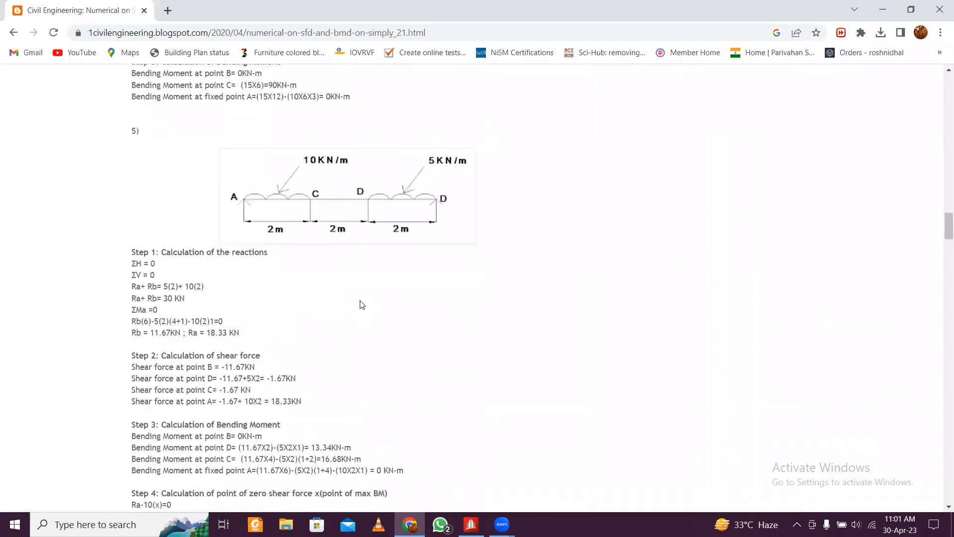
{"action": "scroll", "coordinate": [362, 305], "scroll_direction": "down", "scroll_amount": 6}
{"action": "scroll", "coordinate": [362, 304], "scroll_direction": "up", "scroll_amount": 9}
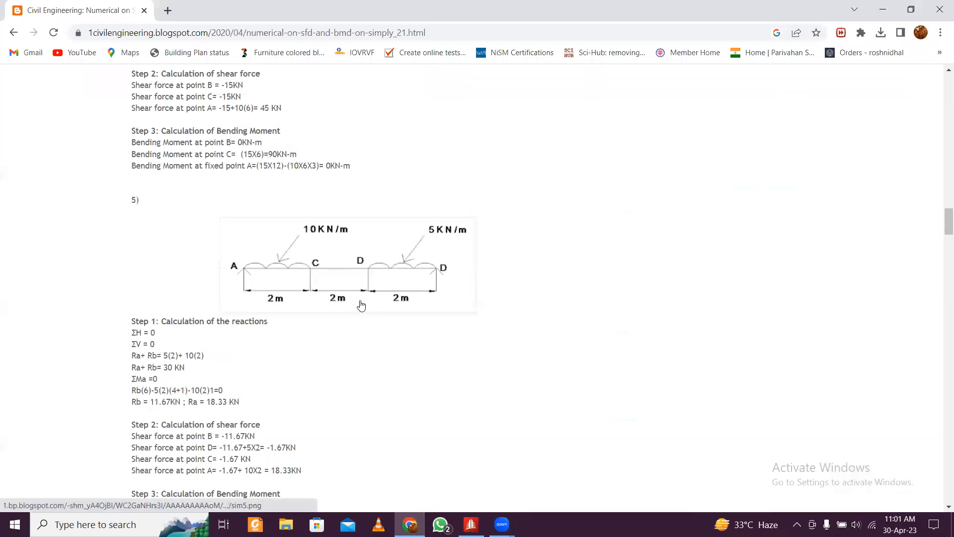
{"action": "scroll", "coordinate": [362, 304], "scroll_direction": "down", "scroll_amount": 4}
{"action": "scroll", "coordinate": [361, 305], "scroll_direction": "up", "scroll_amount": 2}
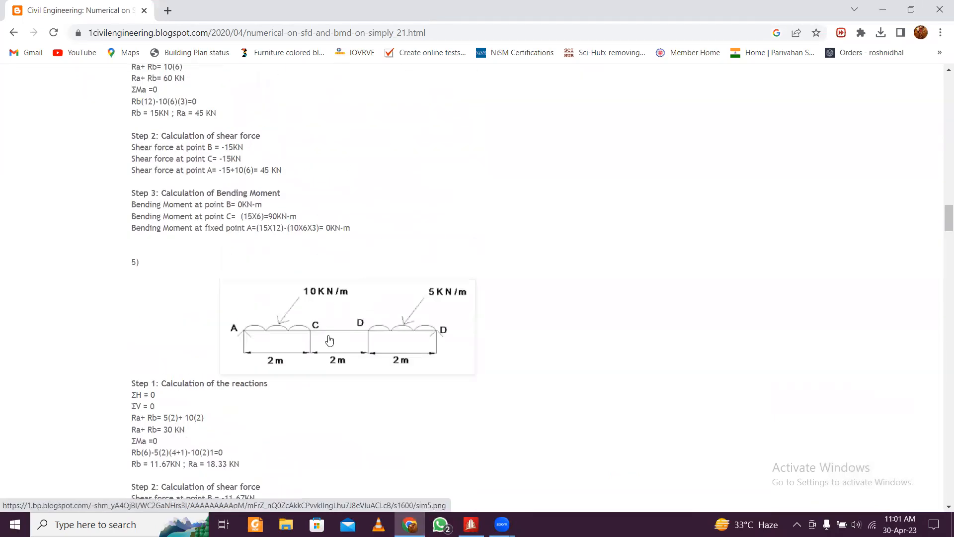
{"action": "scroll", "coordinate": [321, 339], "scroll_direction": "down", "scroll_amount": 6}
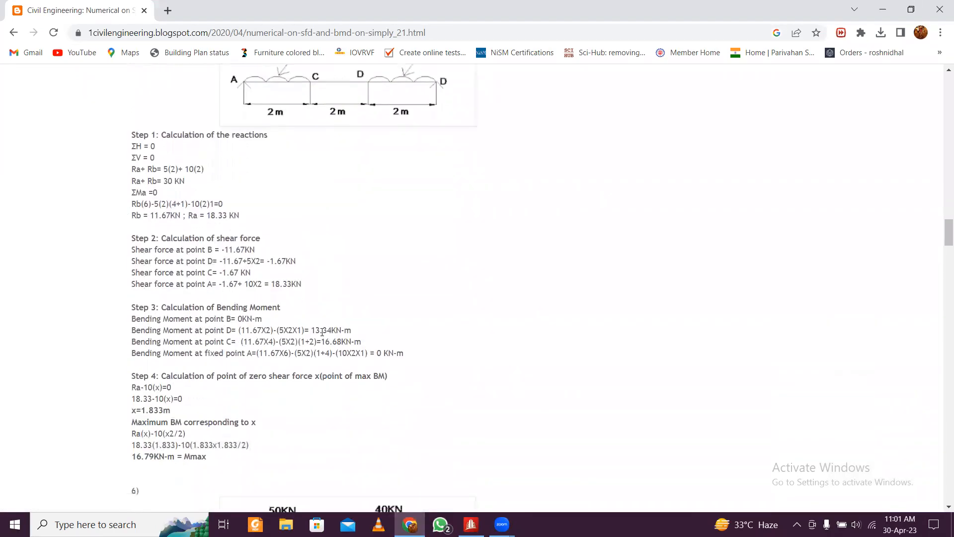
{"action": "scroll", "coordinate": [322, 338], "scroll_direction": "down", "scroll_amount": 1}
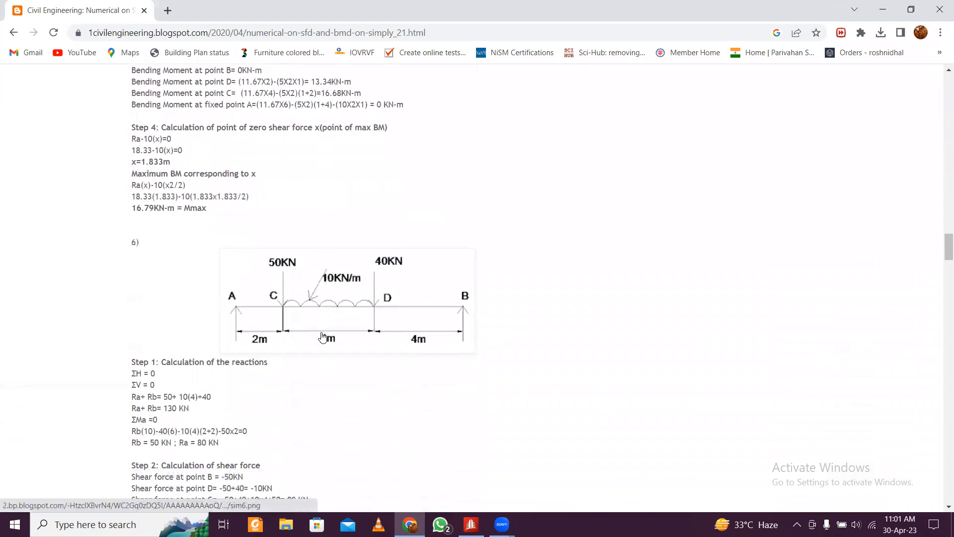
{"action": "scroll", "coordinate": [322, 338], "scroll_direction": "up", "scroll_amount": 7}
{"action": "scroll", "coordinate": [320, 335], "scroll_direction": "down", "scroll_amount": 2}
{"action": "scroll", "coordinate": [328, 298], "scroll_direction": "up", "scroll_amount": 2}
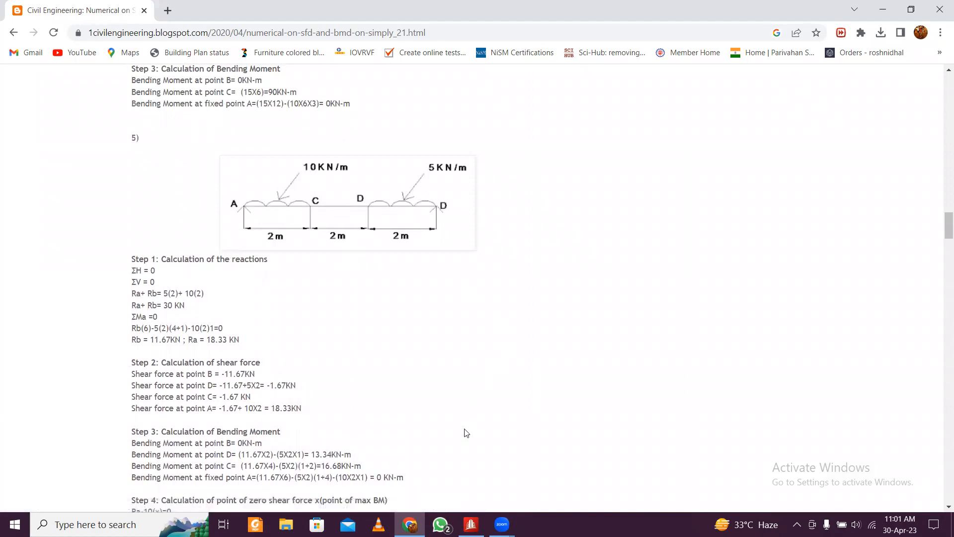
Step: Switch back to STAAD.Pro and create a new metric analytical model named Structure3, overwriting the existing file
{"action": "left_click", "coordinate": [472, 524]}
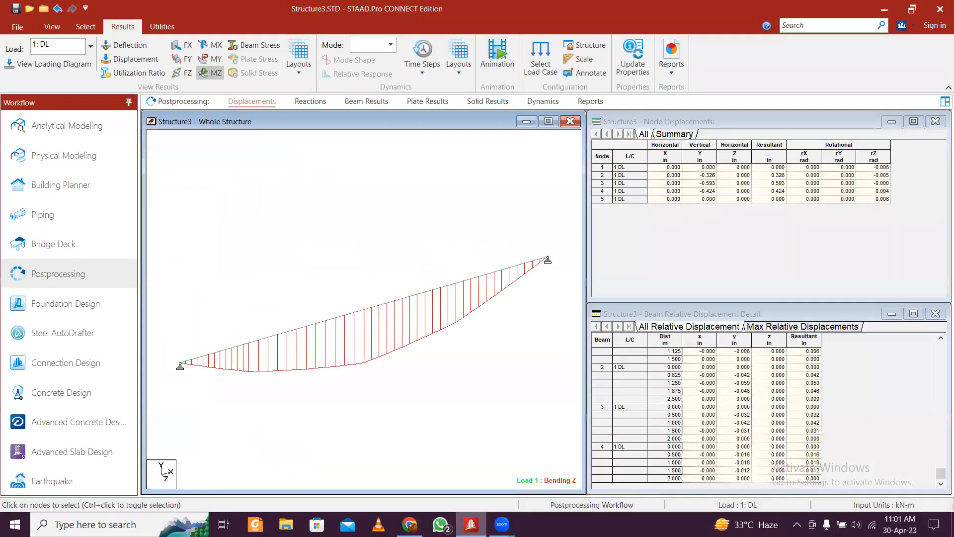
{"action": "left_click", "coordinate": [19, 24]}
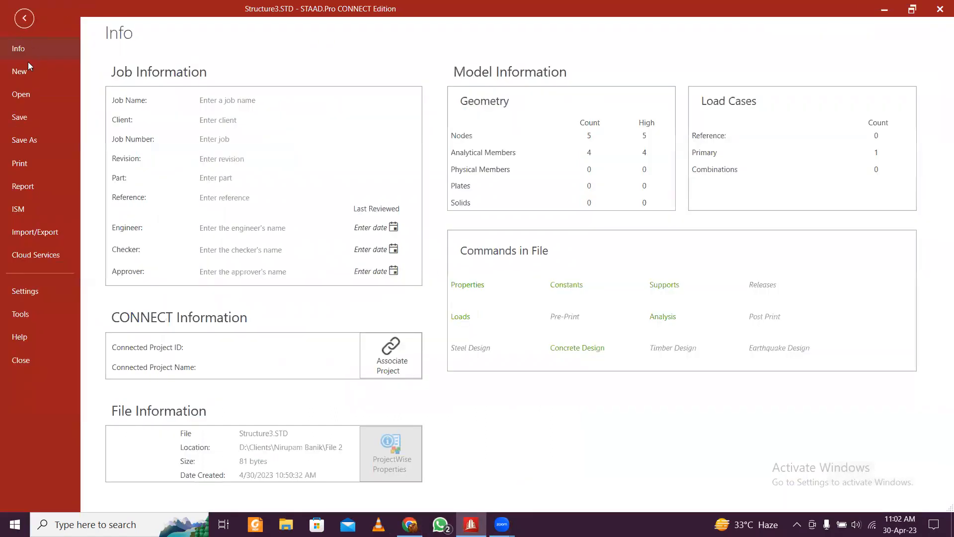
{"action": "left_click", "coordinate": [27, 73]}
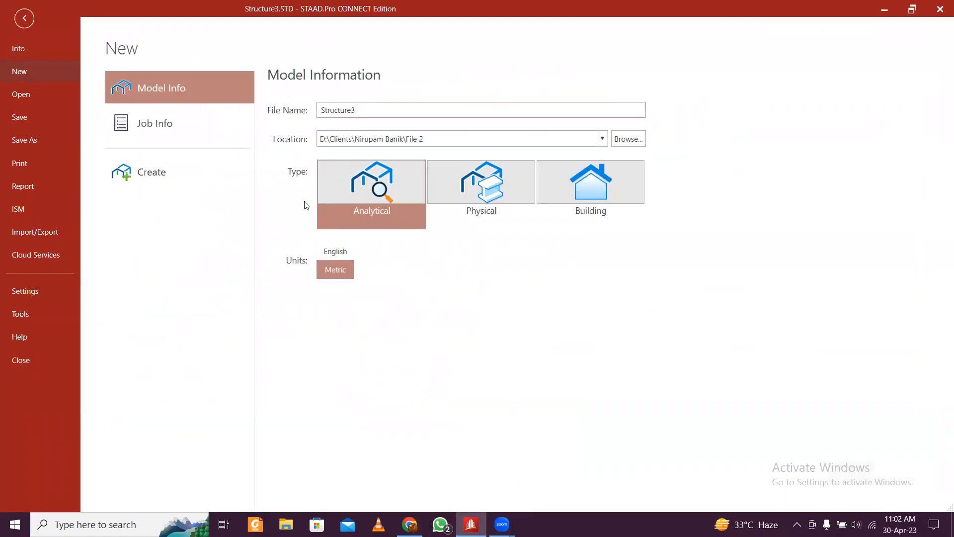
{"action": "left_click", "coordinate": [168, 181]}
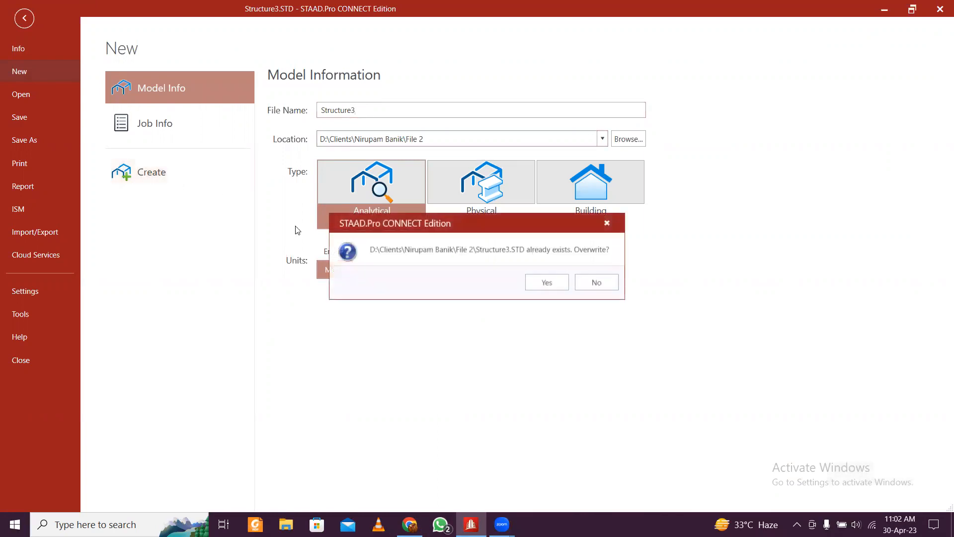
{"action": "left_click", "coordinate": [584, 282]}
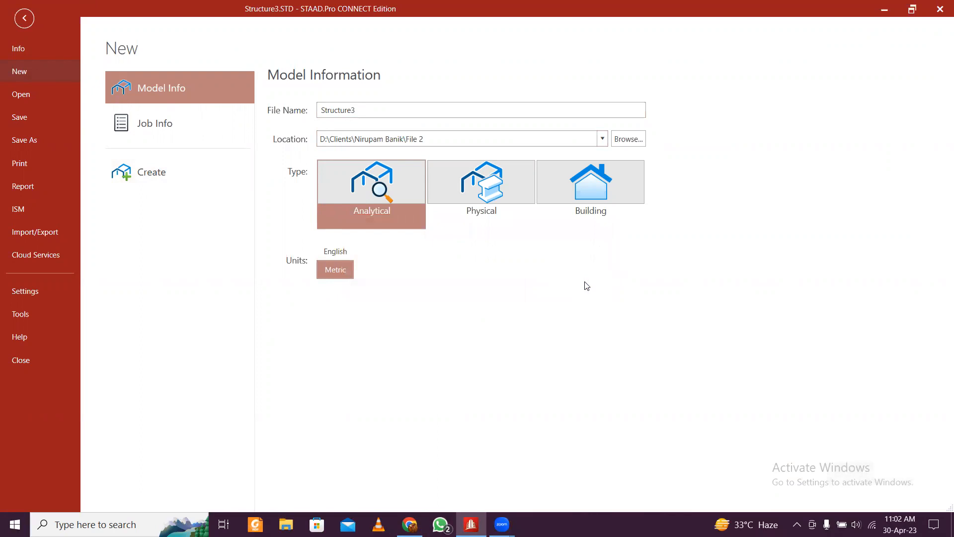
{"action": "left_click", "coordinate": [170, 174]}
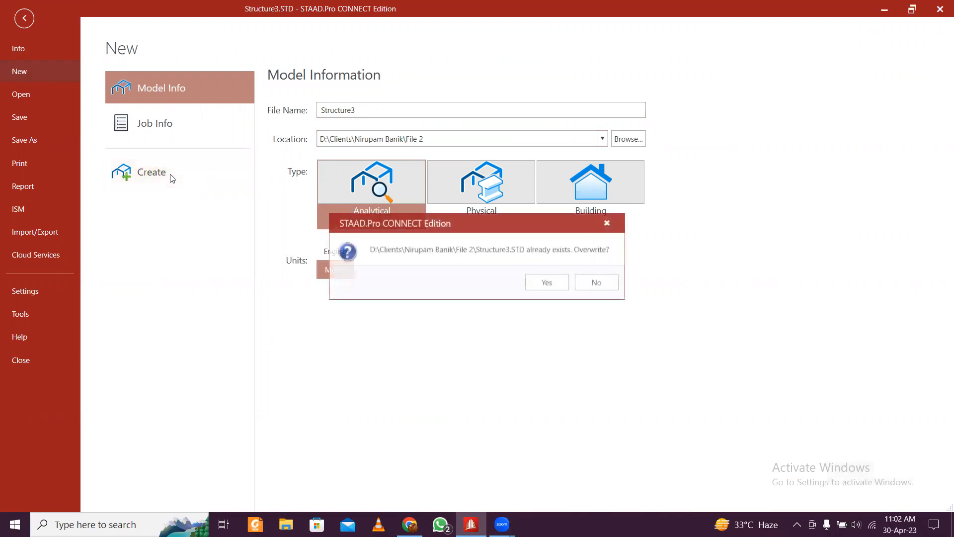
{"action": "left_click", "coordinate": [552, 288]}
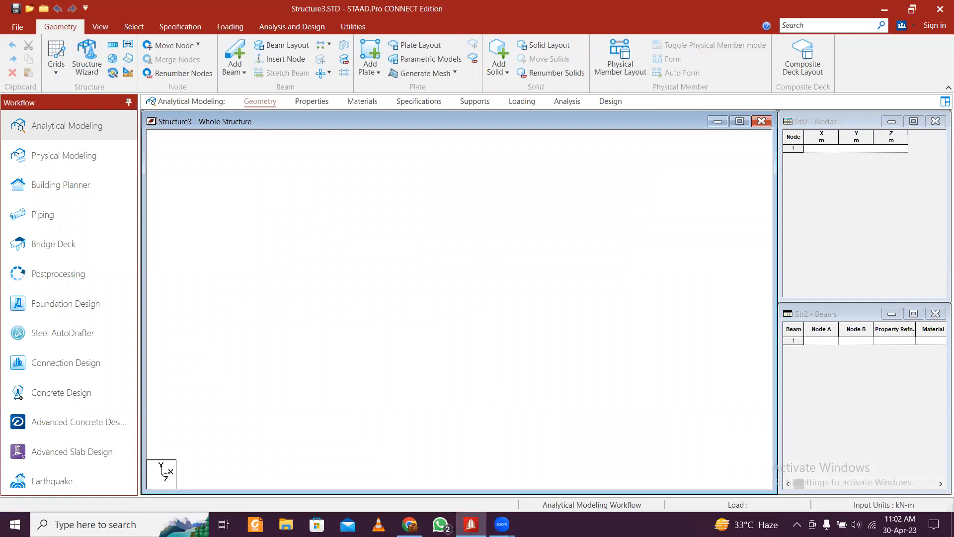
Step: Check problem 5's span dimensions in Chrome, return to STAAD.Pro and enter three nodes at X = 2, 4 and 6 m
{"action": "key", "text": "alt+Tab"}
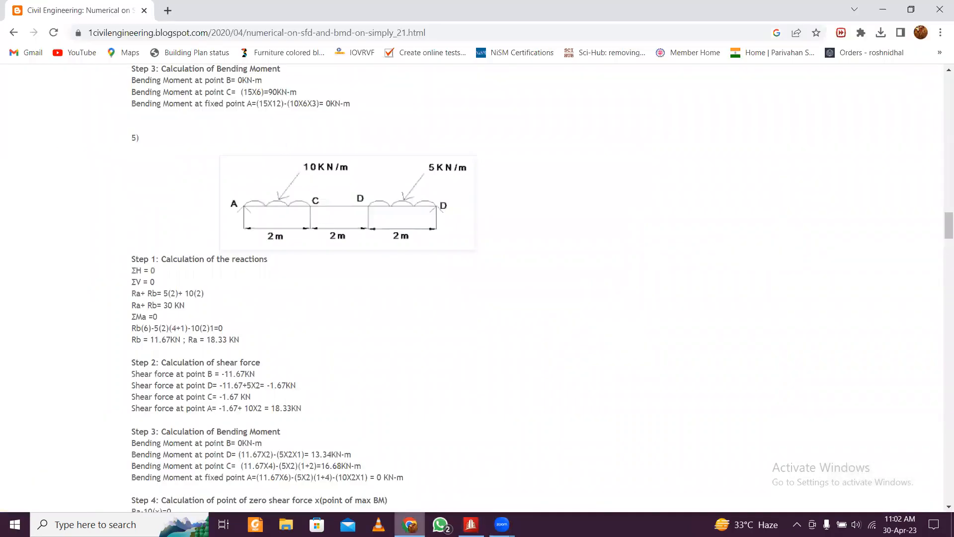
{"action": "left_click", "coordinate": [410, 524]}
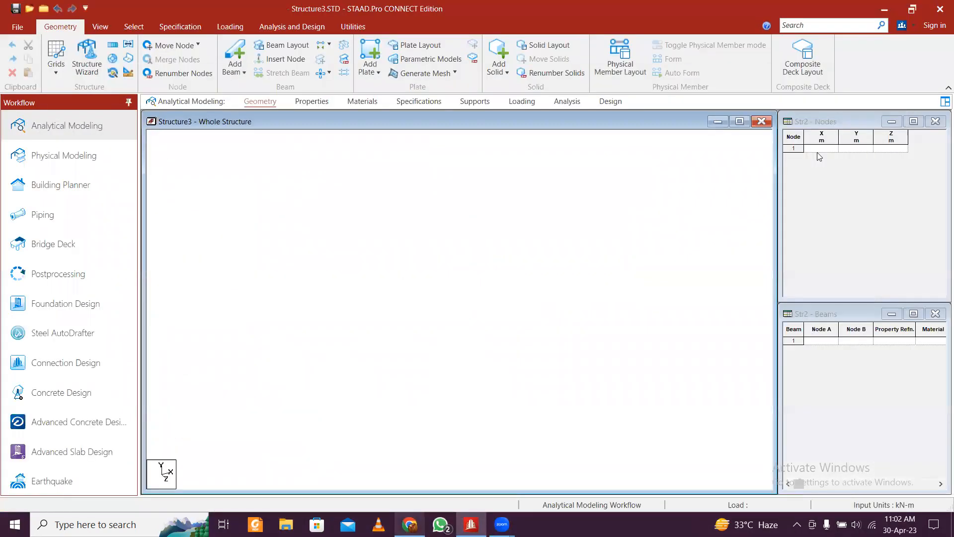
{"action": "left_click", "coordinate": [819, 151]}
{"action": "type", "text": "2"}
{"action": "key", "text": "Return"}
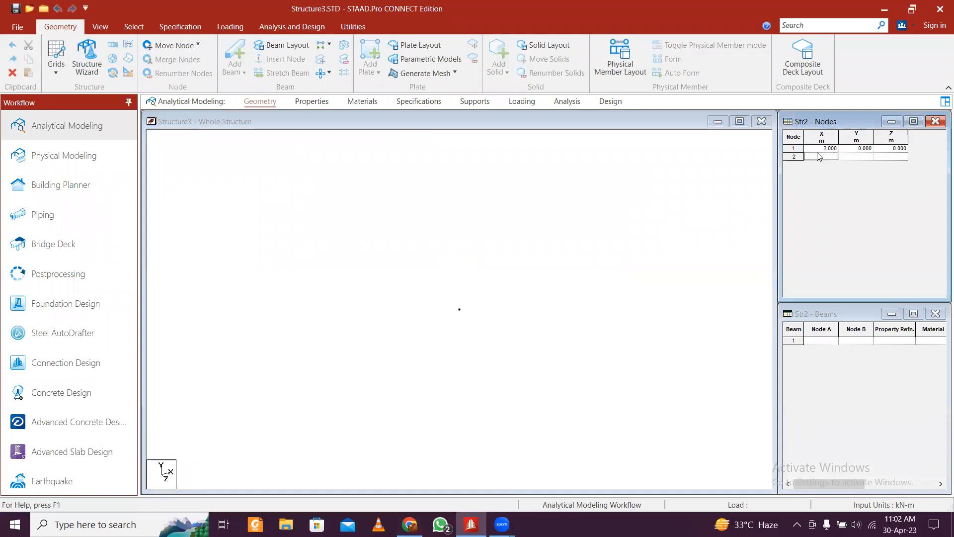
{"action": "type", "text": "4"}
{"action": "key", "text": "Return"}
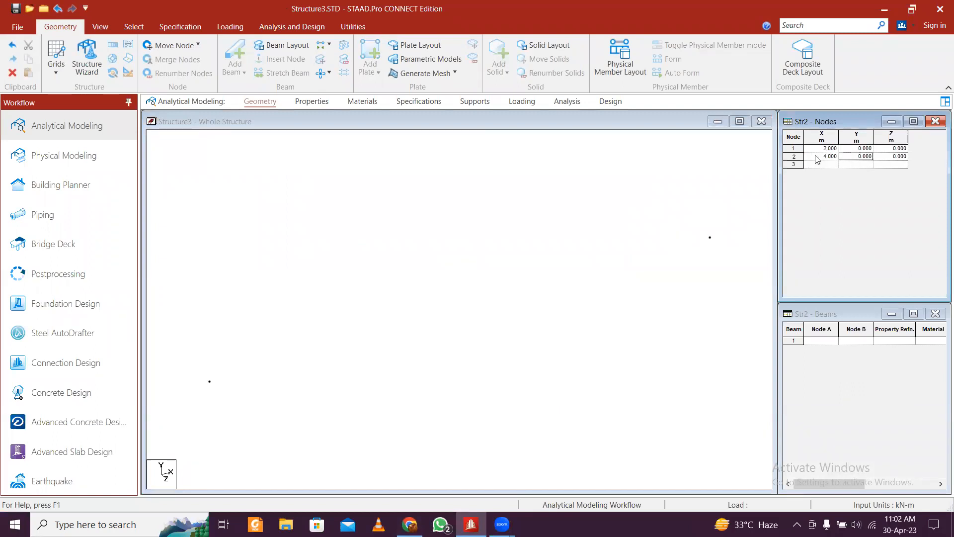
{"action": "type", "text": "6"}
{"action": "key", "text": "Return"}
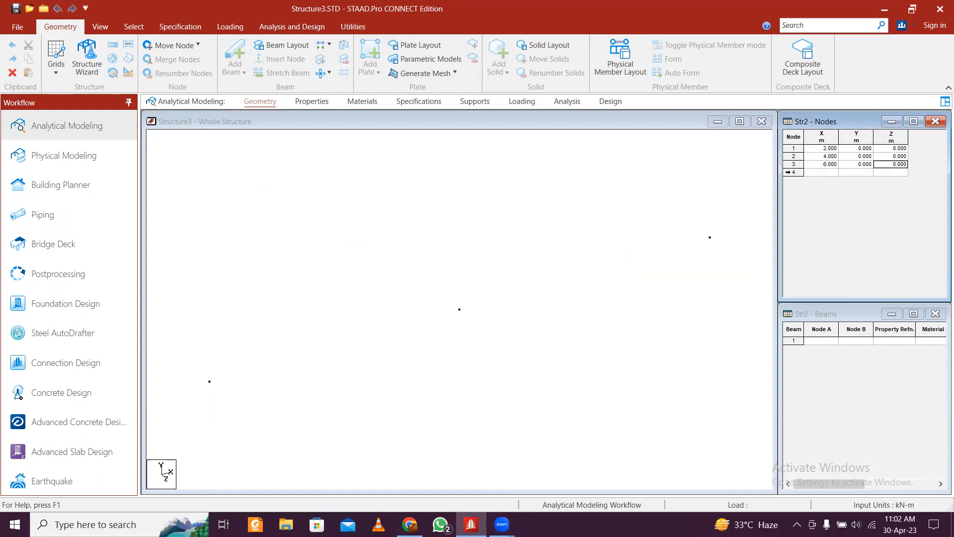
Step: Add beams joining the three nodes in line, from the node at X = 2 m to the one at X = 6 m
{"action": "left_click", "coordinate": [617, 298]}
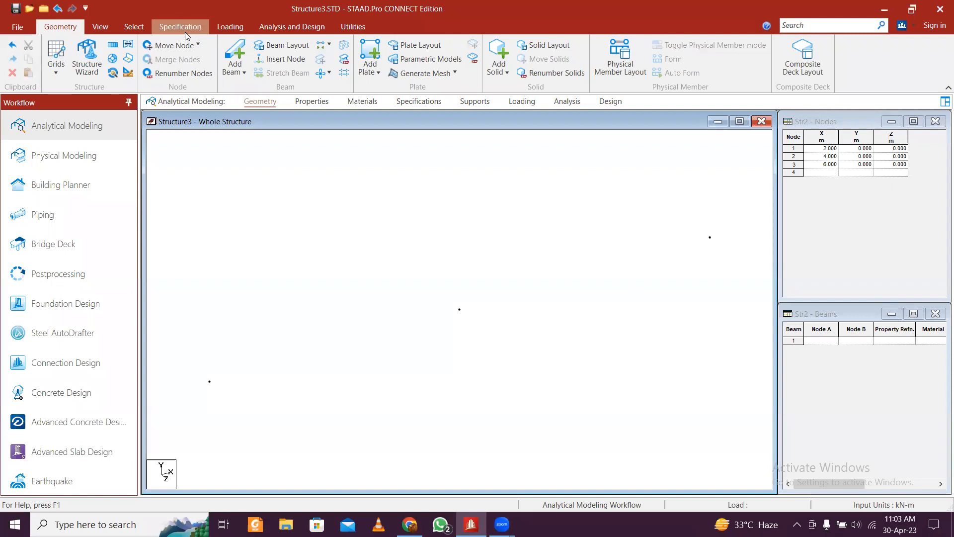
{"action": "left_click", "coordinate": [234, 57]}
{"action": "mouse_move", "coordinate": [210, 381]}
{"action": "left_mouse_down"}
{"action": "mouse_move", "coordinate": [428, 313]}
{"action": "mouse_move", "coordinate": [464, 318]}
{"action": "mouse_move", "coordinate": [460, 310]}
{"action": "mouse_move", "coordinate": [492, 331]}
{"action": "mouse_move", "coordinate": [695, 258]}
{"action": "mouse_move", "coordinate": [710, 237]}
{"action": "left_mouse_up"}
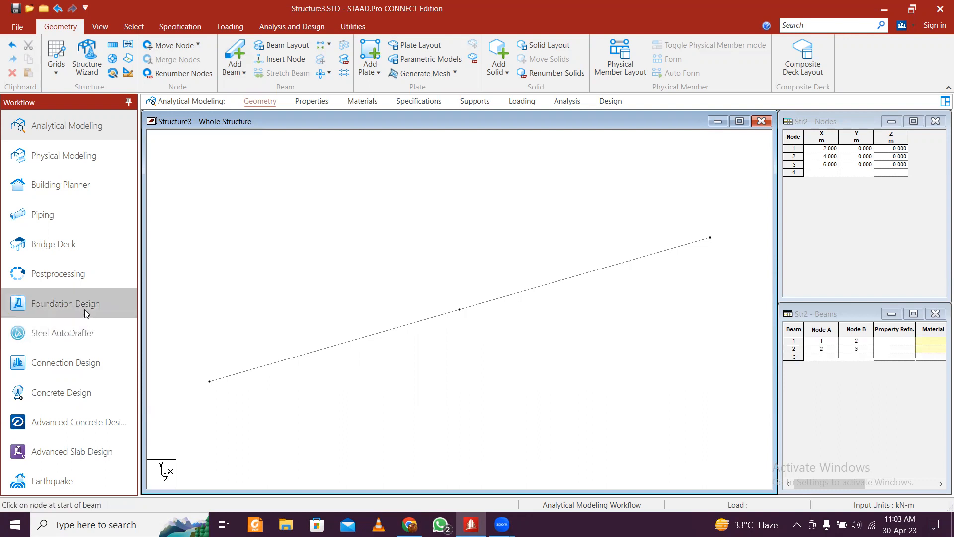
Step: Create a pinned support definition for the beam
{"action": "left_click", "coordinate": [473, 102]}
{"action": "left_click", "coordinate": [848, 388]}
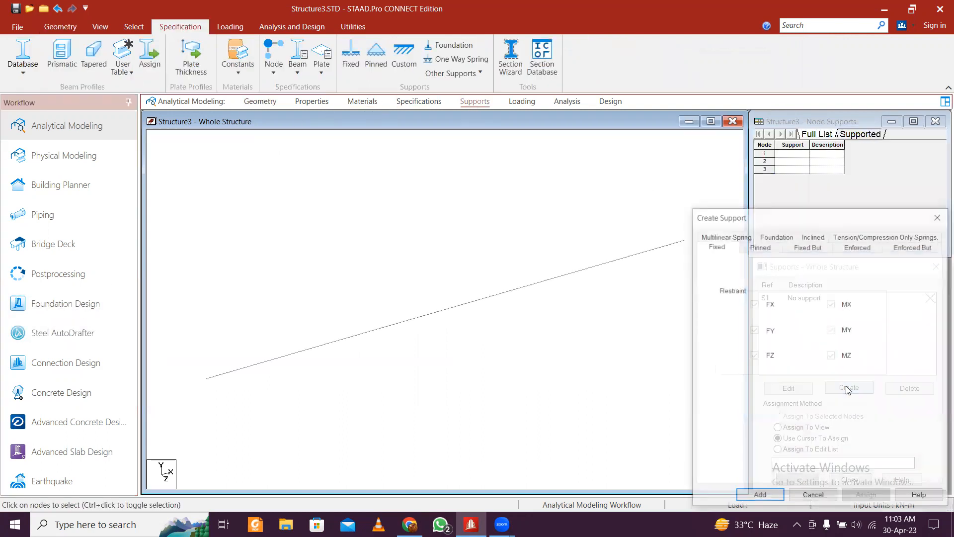
{"action": "left_click_drag", "start_coordinate": [821, 219], "coordinate": [762, 95]}
{"action": "left_click", "coordinate": [700, 124]}
{"action": "left_click", "coordinate": [701, 373]}
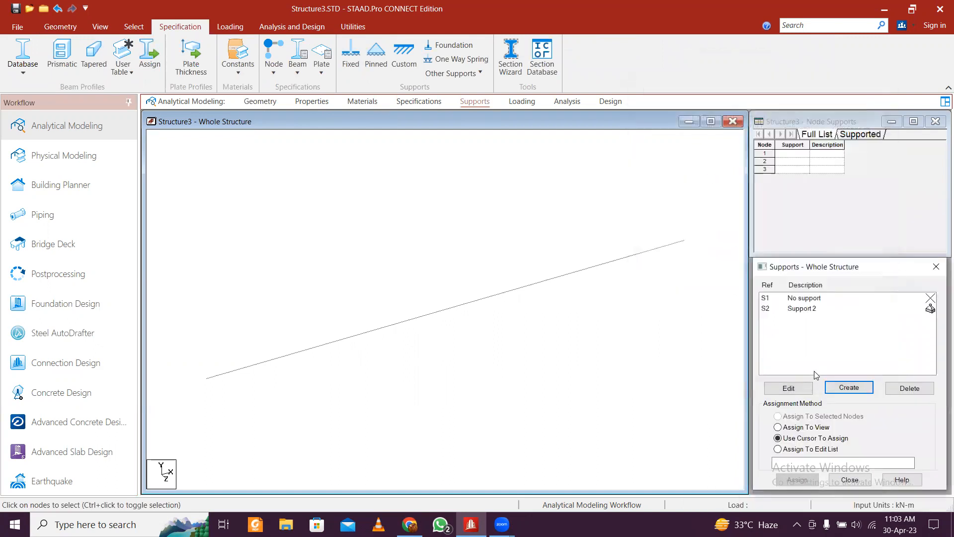
Step: Assign the pinned support to the beam's two end nodes, 1 and 3
{"action": "left_click", "coordinate": [806, 309]}
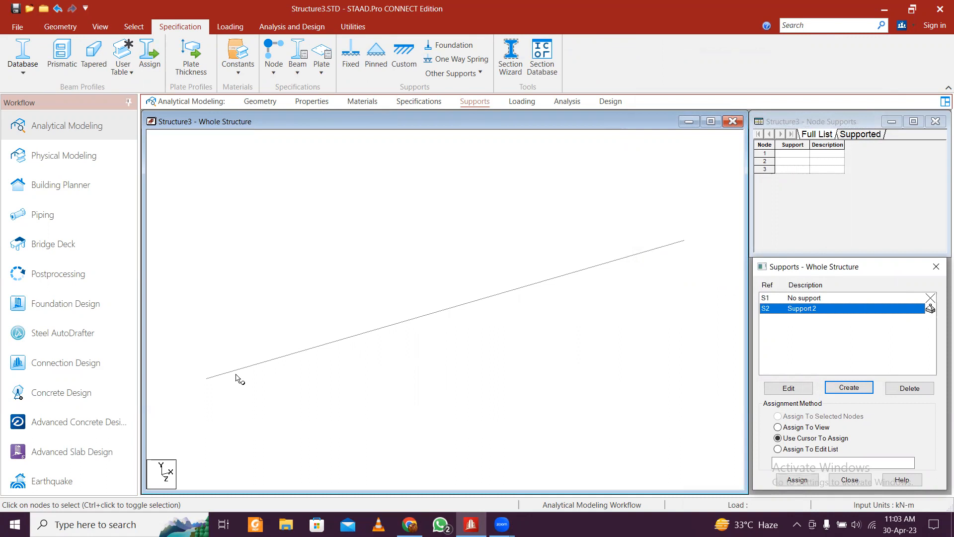
{"action": "left_click_drag", "start_coordinate": [188, 363], "coordinate": [225, 400]}
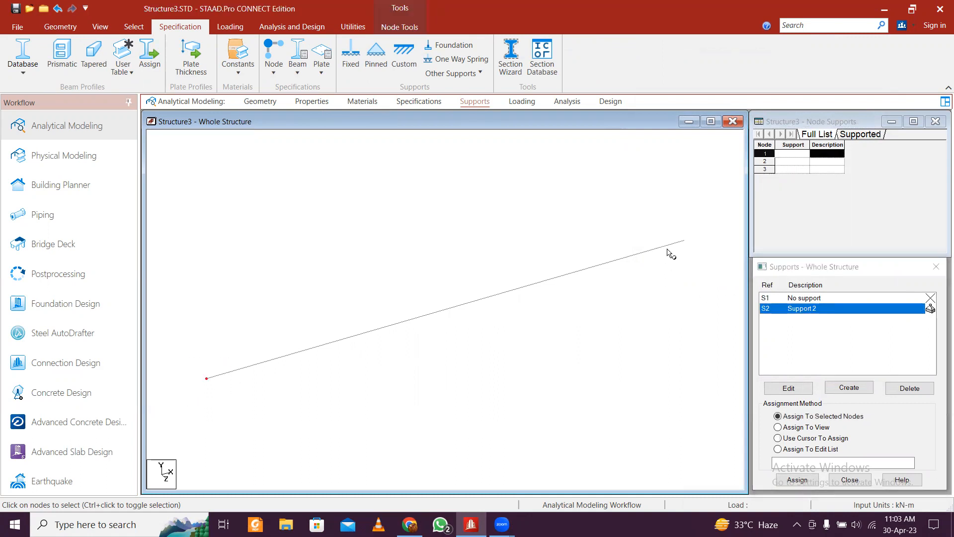
{"action": "left_click", "coordinate": [684, 241]}
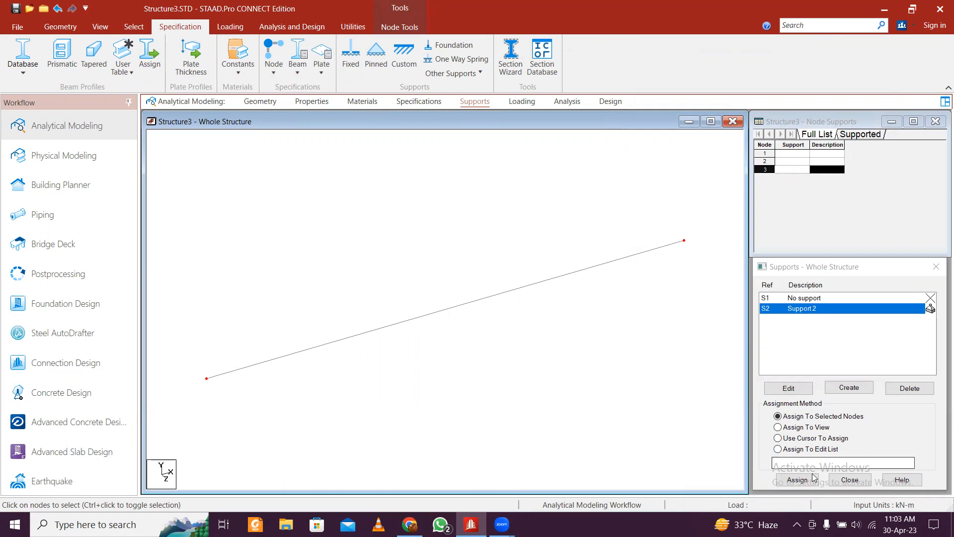
{"action": "left_click", "coordinate": [797, 480]}
{"action": "left_click", "coordinate": [867, 416]}
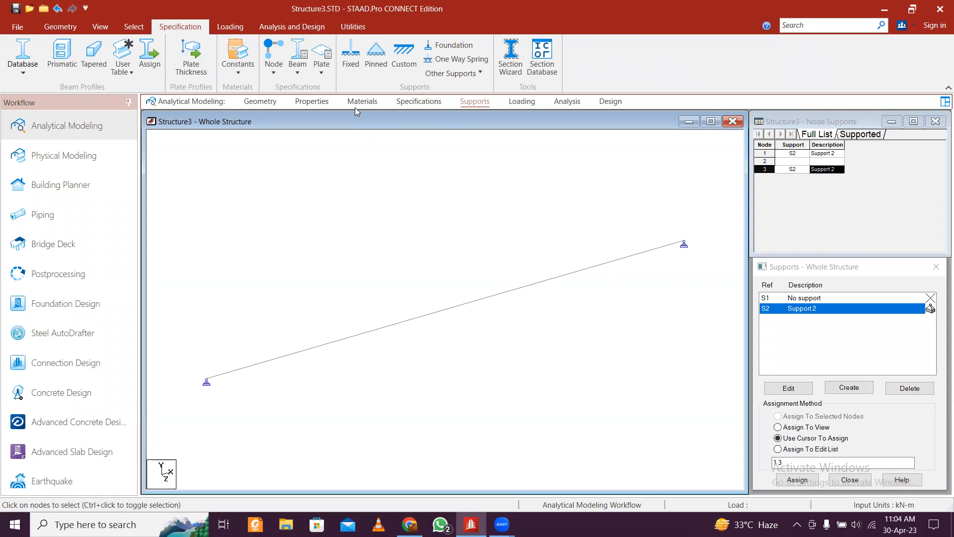
Step: Define a rectangular concrete section with YD 0.35 m and ZD 0.25 m
{"action": "left_click", "coordinate": [312, 101]}
{"action": "left_click", "coordinate": [890, 382]}
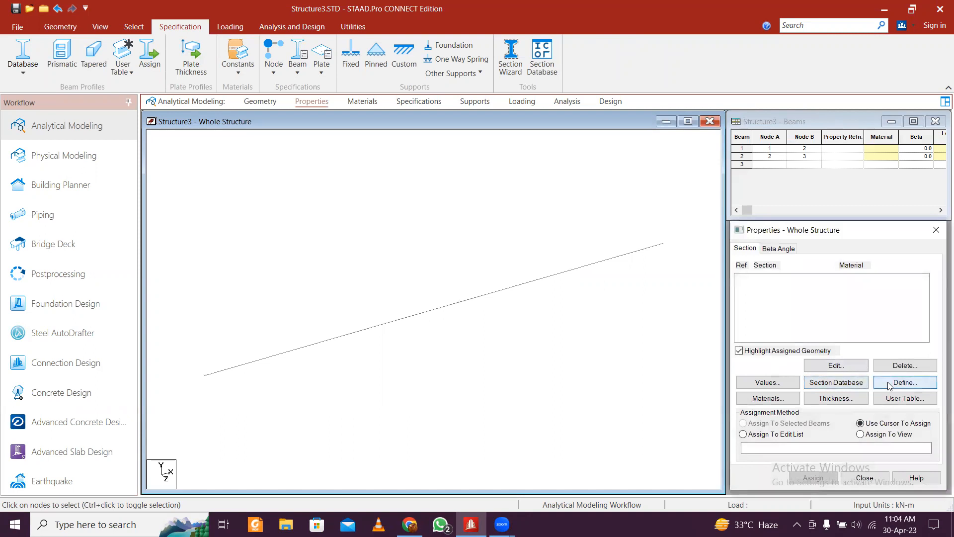
{"action": "left_click", "coordinate": [368, 209]}
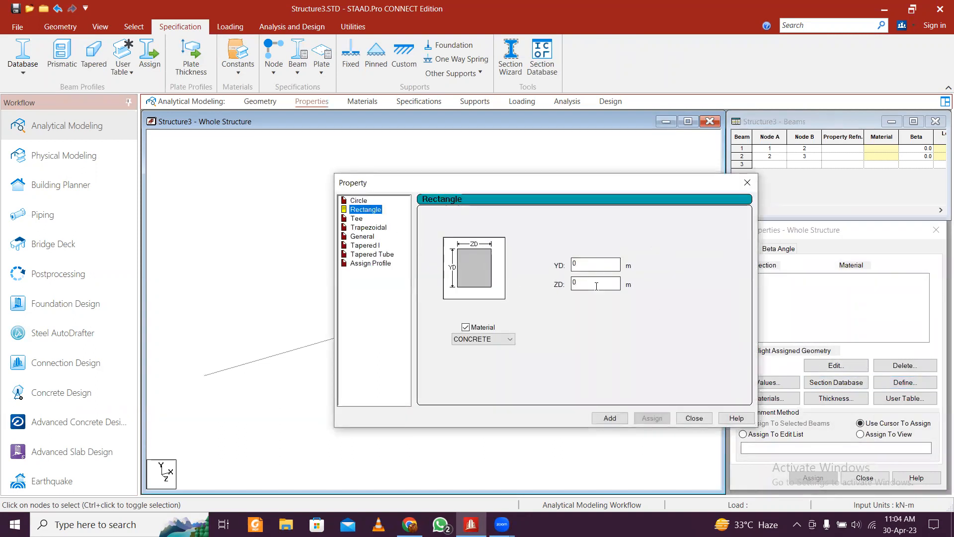
{"action": "type", "text": ".25"}
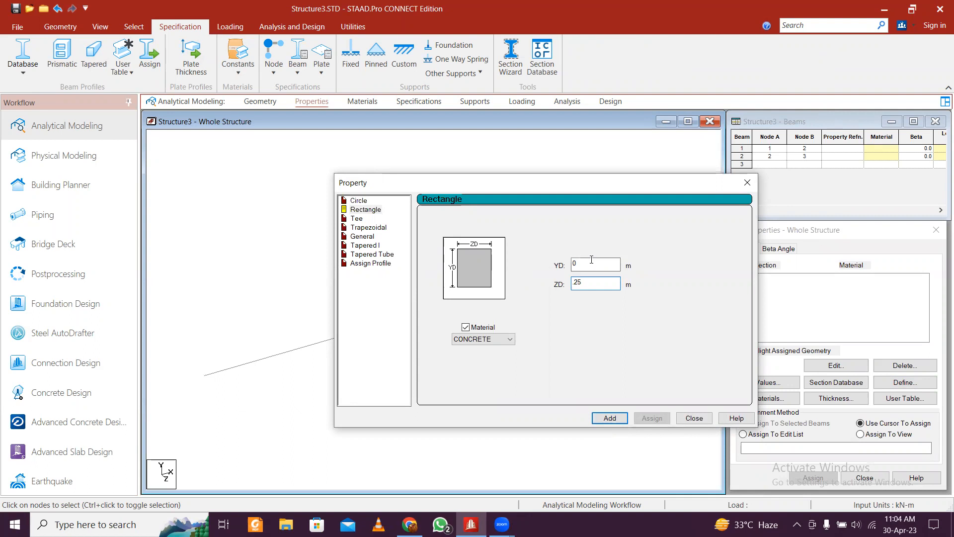
{"action": "left_click", "coordinate": [594, 263]}
{"action": "type", "text": ".35"}
{"action": "left_click", "coordinate": [608, 417]}
{"action": "left_click", "coordinate": [696, 418]}
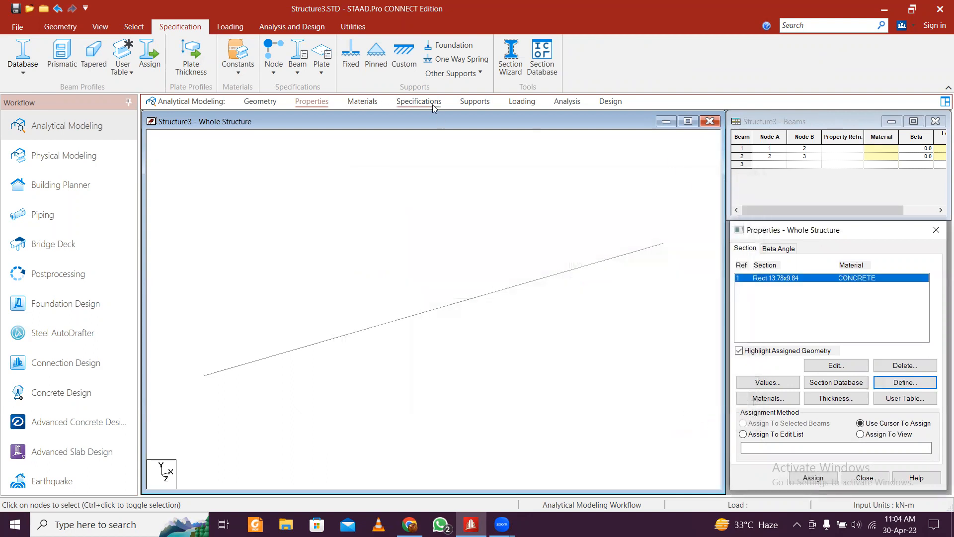
Step: Create primary load case 1 with loading type Dead and the title DL
{"action": "left_click", "coordinate": [522, 102]}
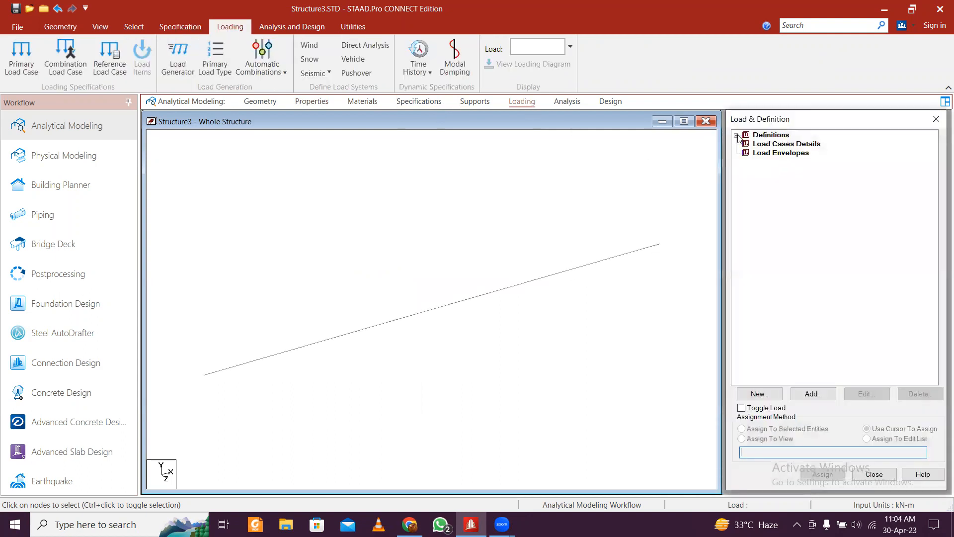
{"action": "left_click", "coordinate": [754, 144]}
{"action": "left_click", "coordinate": [814, 395]}
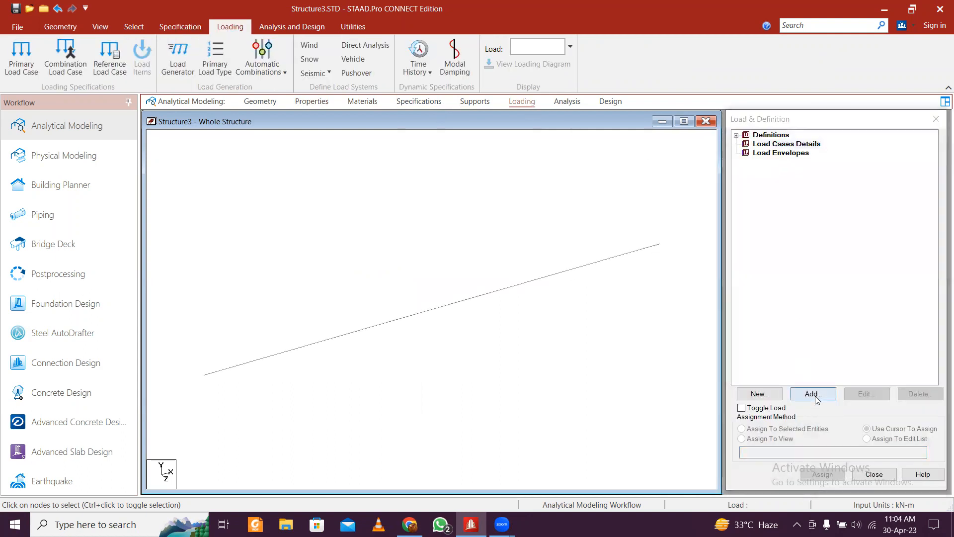
{"action": "left_click_drag", "start_coordinate": [517, 158], "coordinate": [402, 91]}
{"action": "left_click", "coordinate": [496, 158]}
{"action": "left_click", "coordinate": [496, 158]}
{"action": "left_click", "coordinate": [374, 203]}
{"action": "left_click_drag", "start_coordinate": [375, 204], "coordinate": [226, 208]}
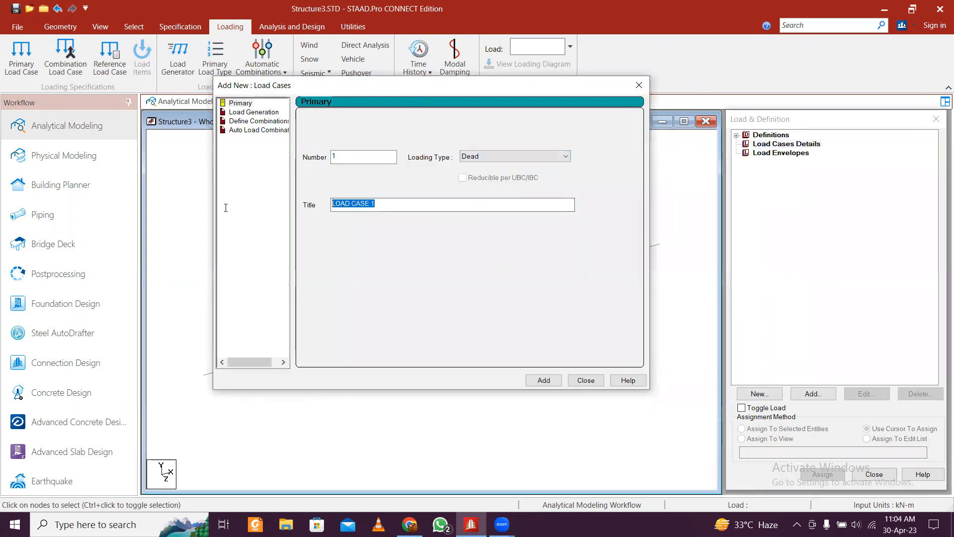
{"action": "type", "text": "DL"}
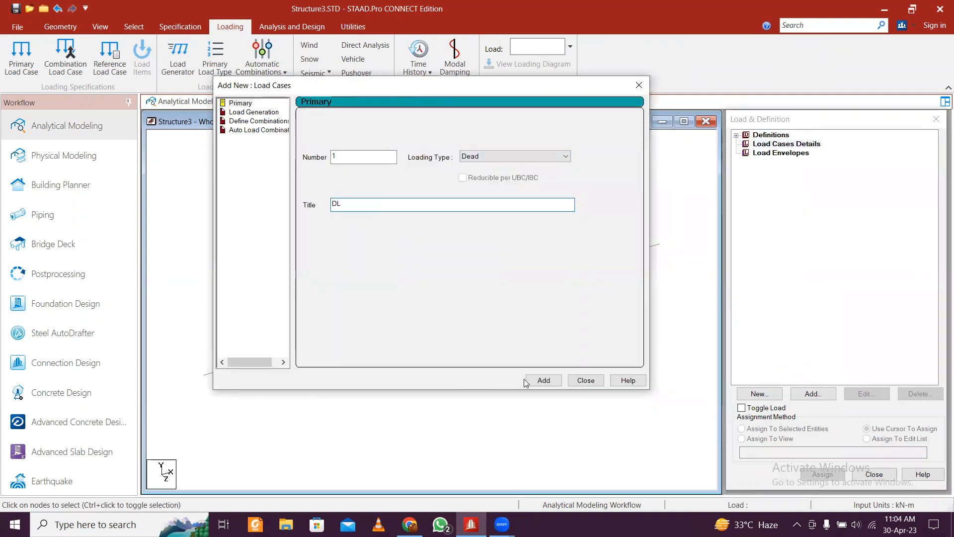
{"action": "left_click", "coordinate": [544, 380]}
{"action": "left_click", "coordinate": [582, 380]}
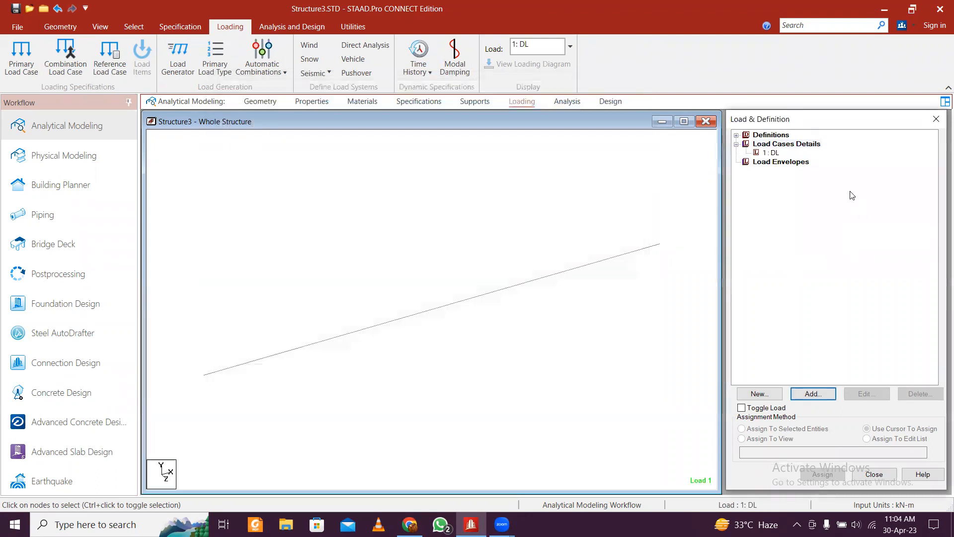
Step: Add a selfweight load in the Y direction with factor -1 to the DL load case
{"action": "left_click", "coordinate": [769, 153]}
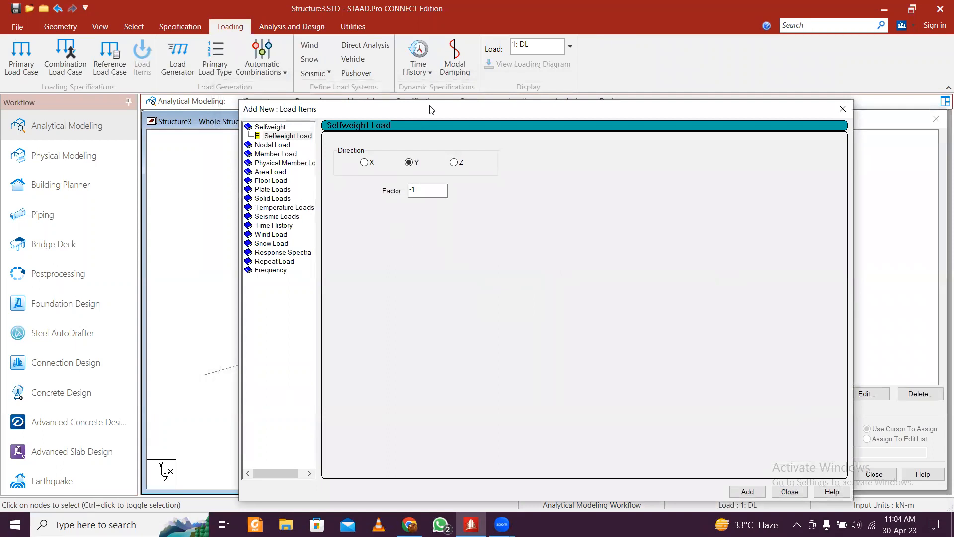
{"action": "left_click_drag", "start_coordinate": [431, 109], "coordinate": [346, 32]}
{"action": "left_click", "coordinate": [663, 416]}
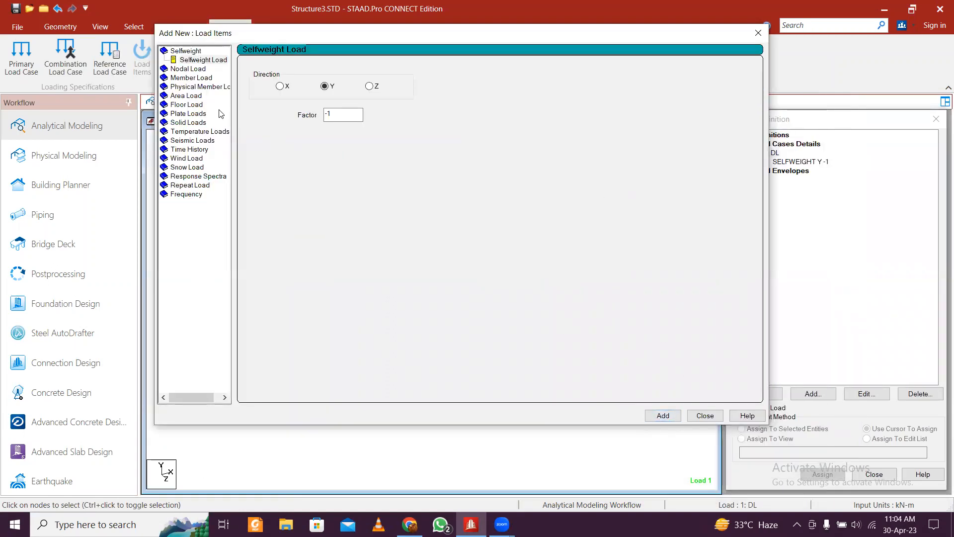
Step: Check problem 5's loads in Chrome, return to STAAD.Pro and add a uniform member force of -10 kN/m in GY to DL
{"action": "left_click", "coordinate": [194, 97]}
{"action": "left_click", "coordinate": [195, 105]}
{"action": "left_click", "coordinate": [197, 86]}
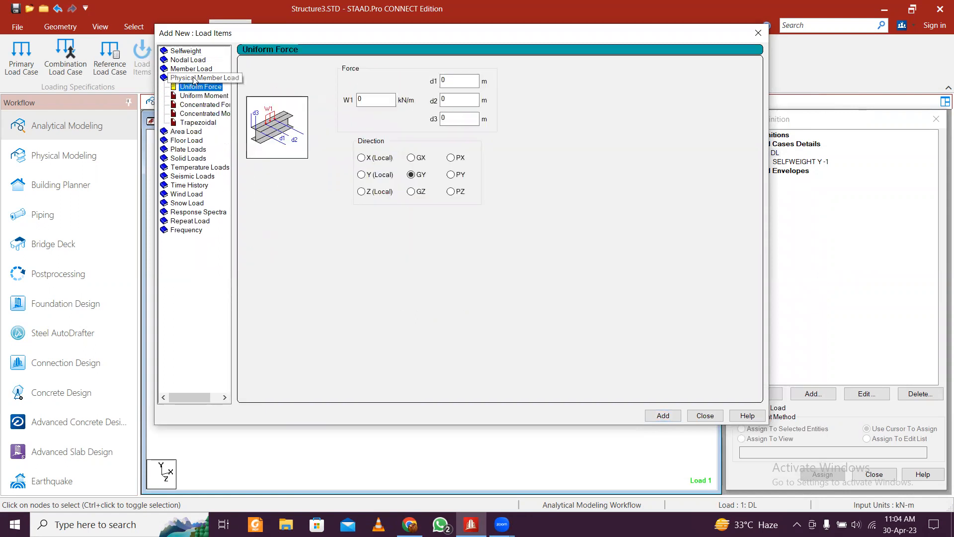
{"action": "left_click", "coordinate": [191, 60]}
{"action": "left_click_drag", "start_coordinate": [279, 99], "coordinate": [228, 97]}
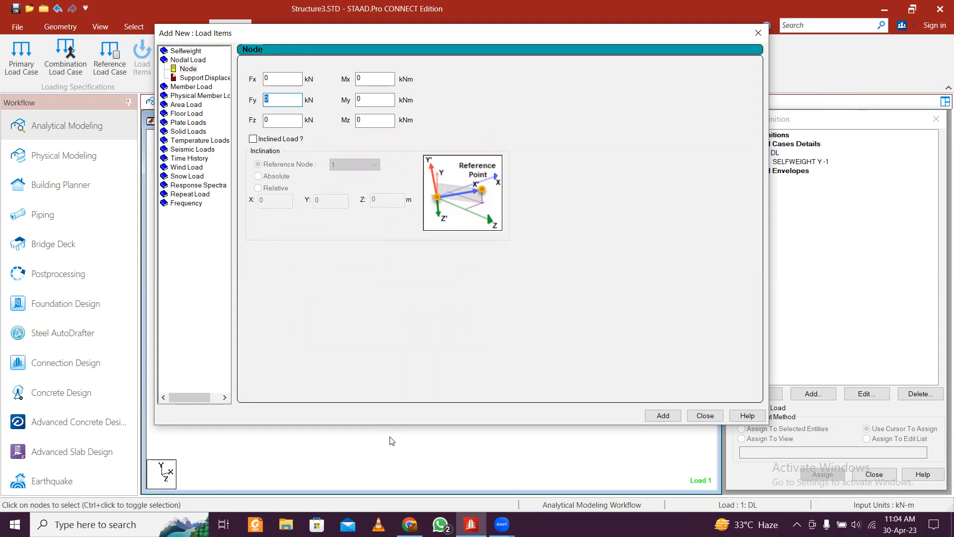
{"action": "key", "text": "alt+Tab"}
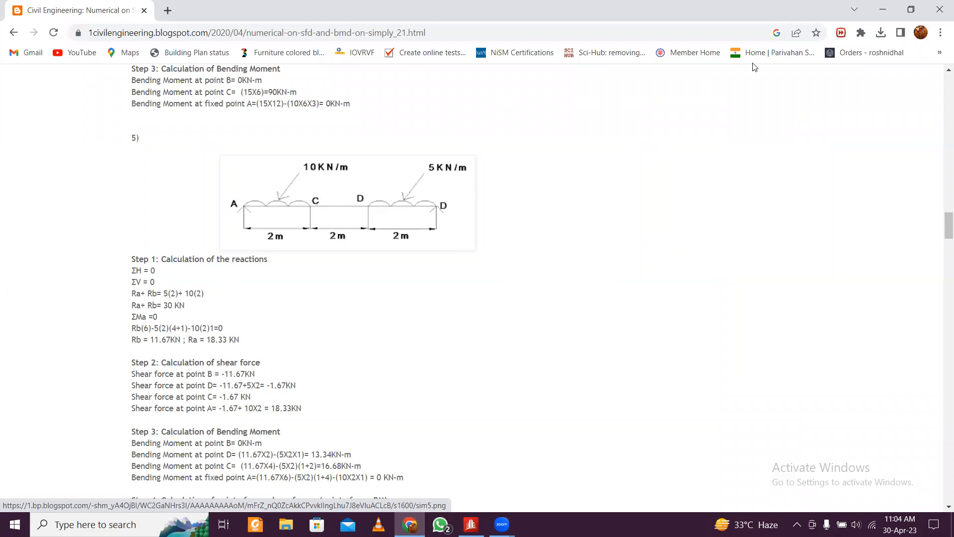
{"action": "left_click", "coordinate": [884, 11]}
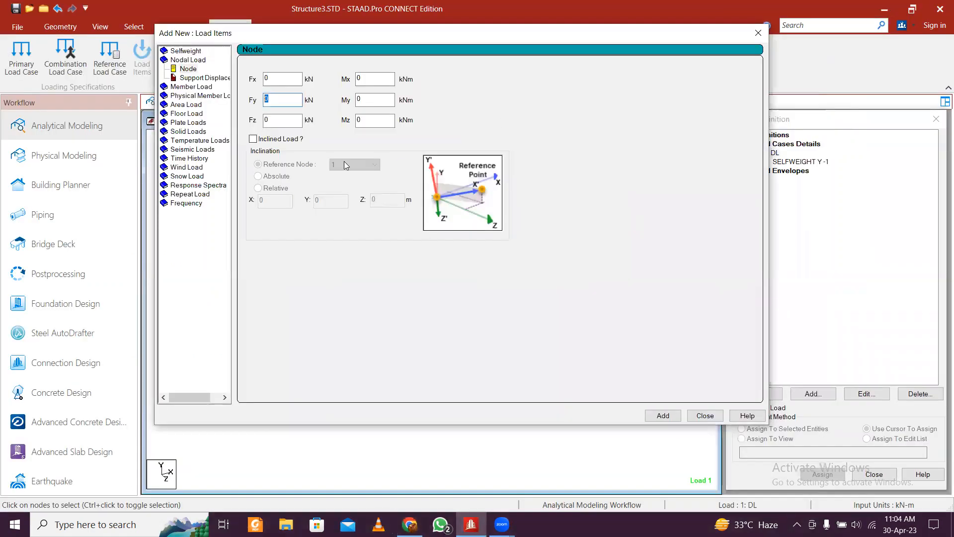
{"action": "left_click", "coordinate": [204, 88]}
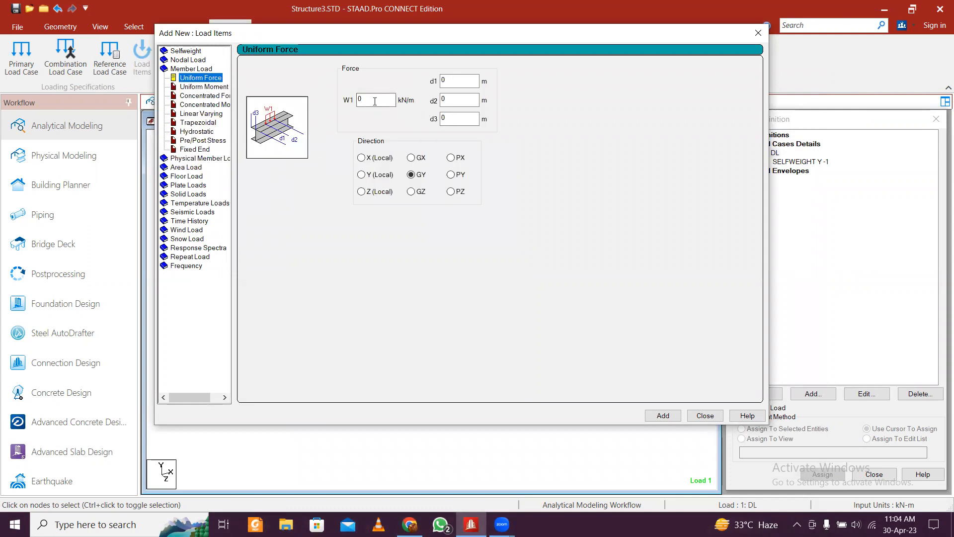
{"action": "left_click", "coordinate": [375, 101]}
{"action": "type", "text": "-1"}
{"action": "left_click", "coordinate": [664, 418]}
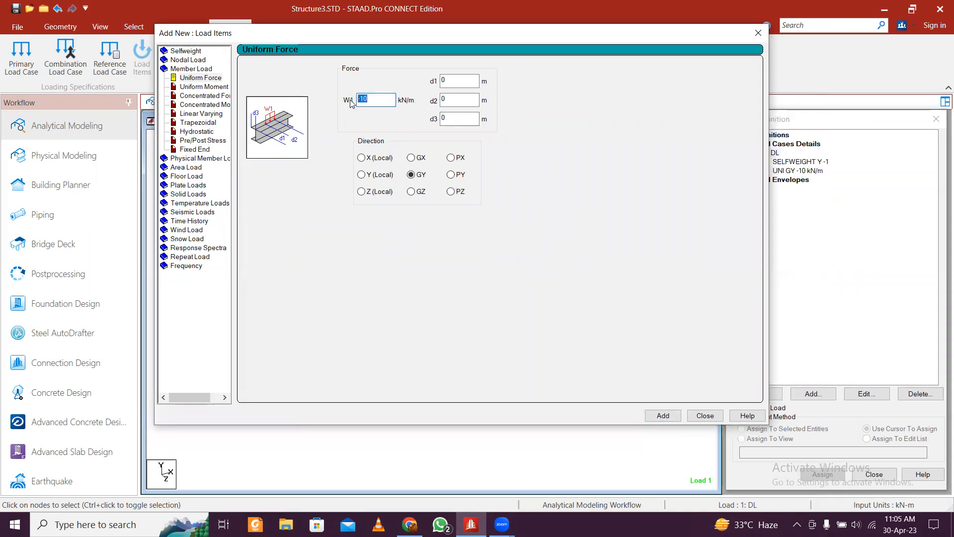
Step: Recheck the second load in Chrome and add a uniform member force of -5 kN/m in GY to DL in STAAD.Pro
{"action": "type", "text": "-"}
{"action": "left_click", "coordinate": [412, 515]}
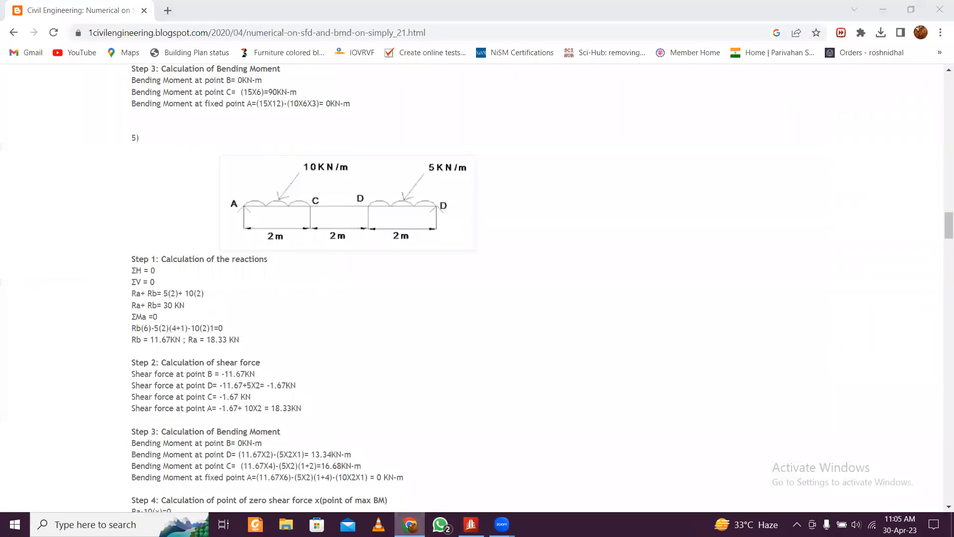
{"action": "left_click", "coordinate": [412, 515]}
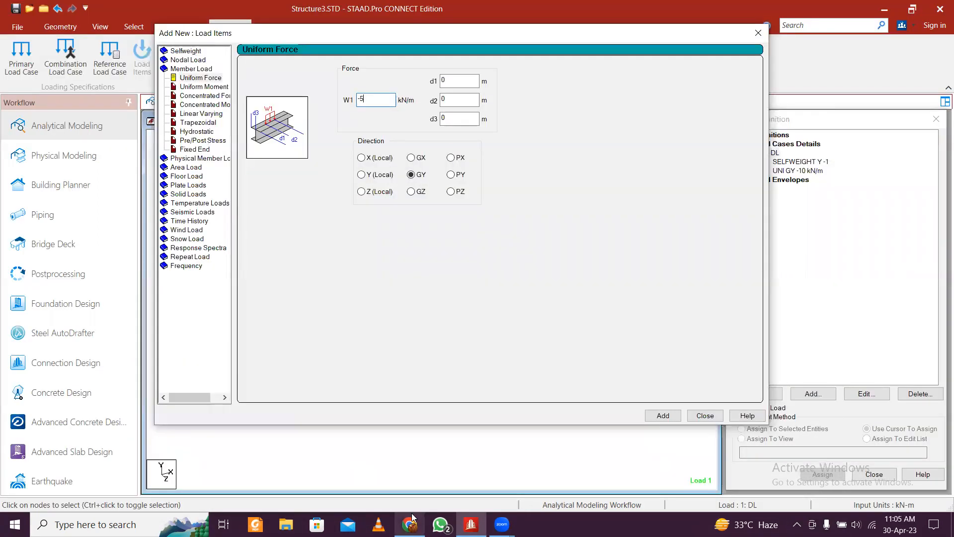
{"action": "left_click", "coordinate": [661, 414]}
{"action": "left_click", "coordinate": [705, 415]}
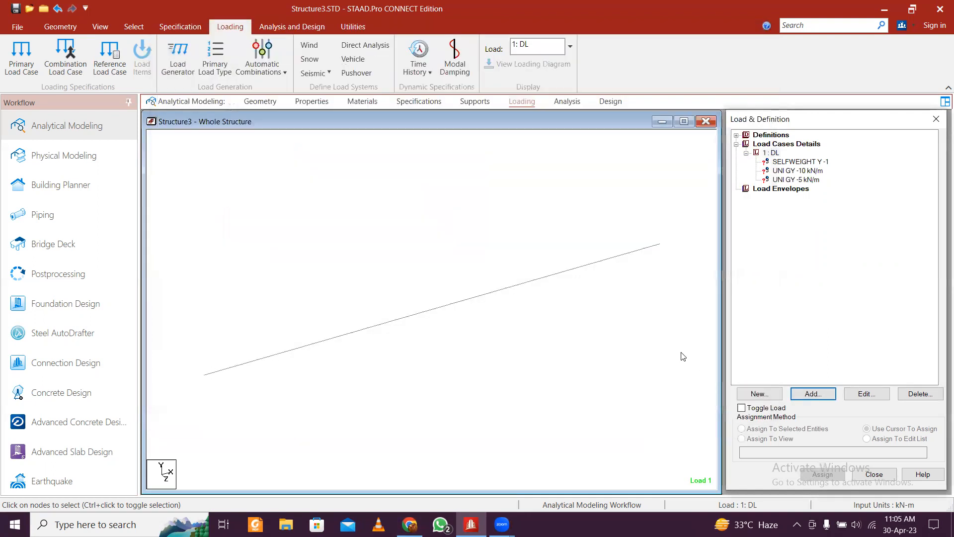
Step: Assign the selfweight load to the whole view, covering both beams
{"action": "left_click", "coordinate": [818, 162]}
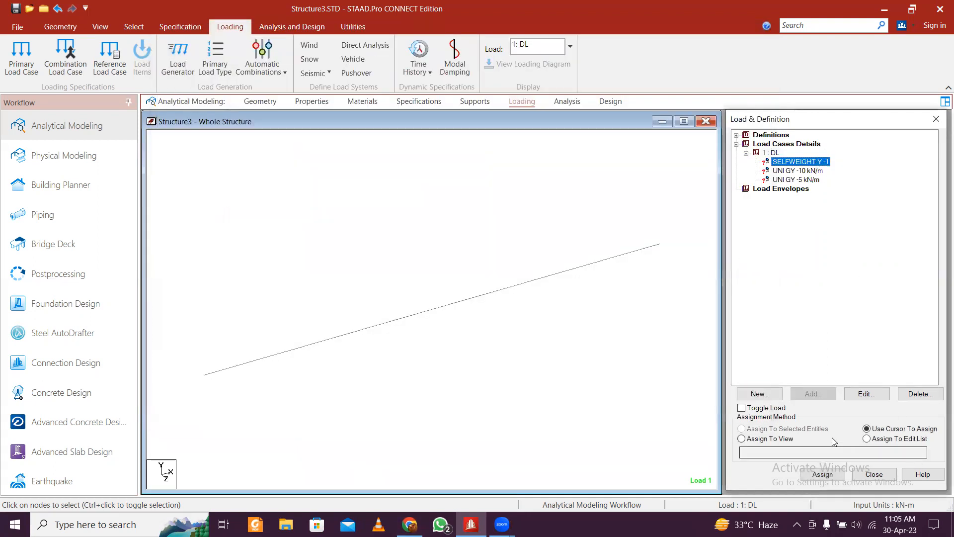
{"action": "left_click", "coordinate": [822, 475]}
{"action": "left_click", "coordinate": [861, 338]}
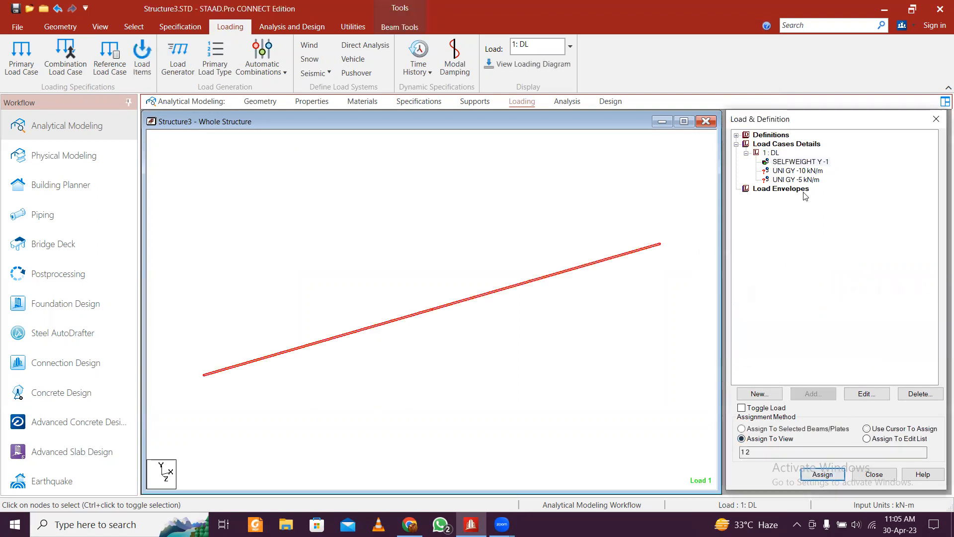
Step: Assign the -10 kN/m uniform load to the first beam, between nodes 1 and 2
{"action": "left_click", "coordinate": [796, 170]}
{"action": "left_click", "coordinate": [560, 350]}
{"action": "left_click", "coordinate": [795, 178]}
{"action": "left_click", "coordinate": [795, 170]}
{"action": "left_click", "coordinate": [278, 354]}
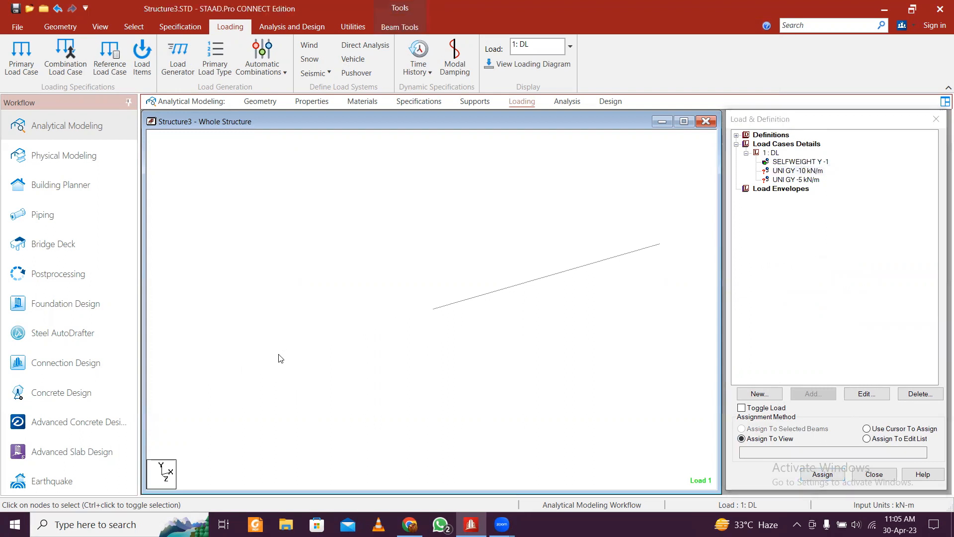
{"action": "left_click", "coordinate": [818, 430]}
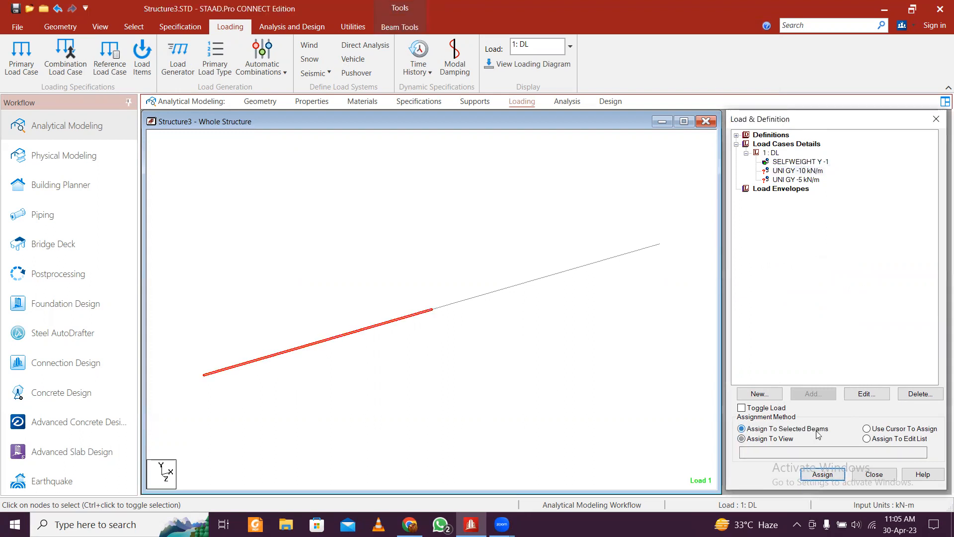
{"action": "left_click", "coordinate": [831, 478]}
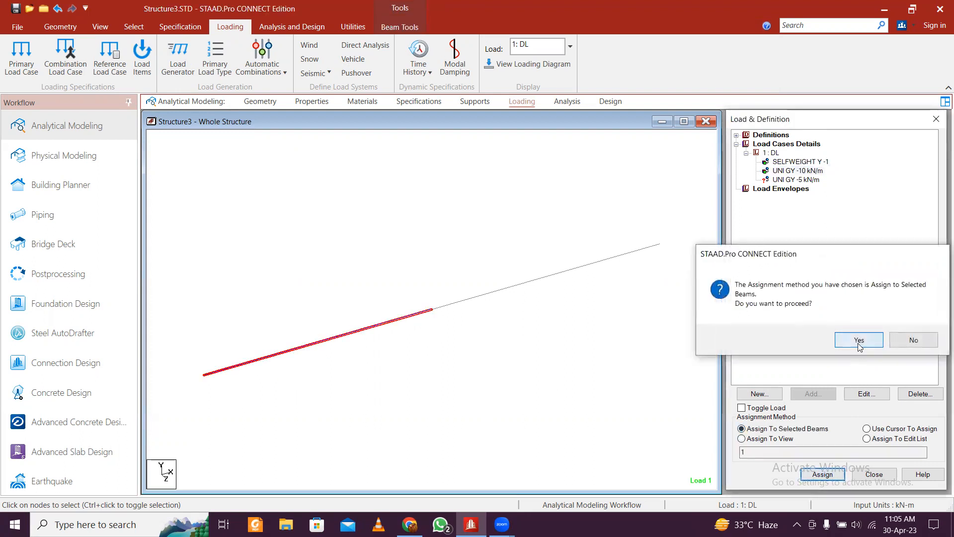
{"action": "left_click", "coordinate": [859, 340]}
Step: Check problem 5's span layout in Chrome and compare it with the beams in STAAD.Pro for the -5 kN/m load
{"action": "left_click", "coordinate": [816, 182]}
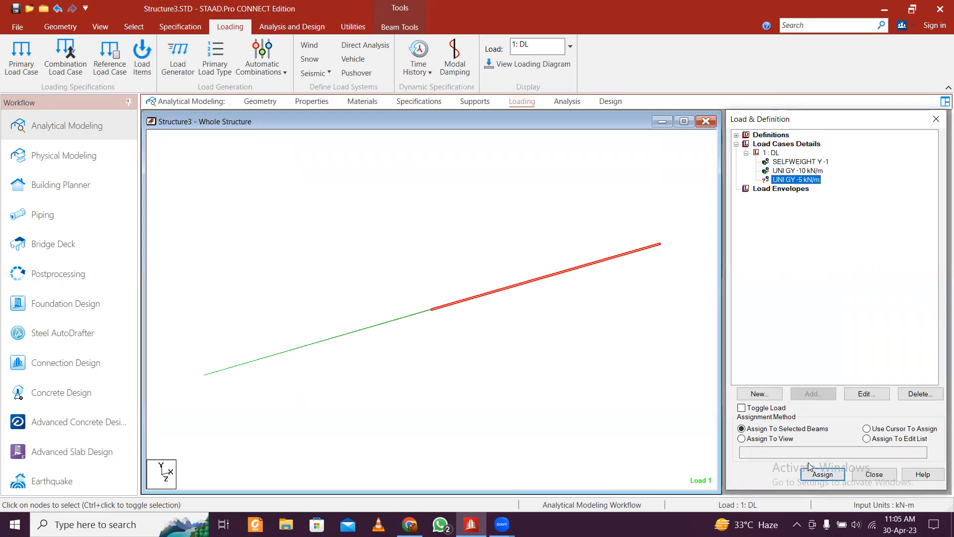
{"action": "left_click", "coordinate": [551, 342]}
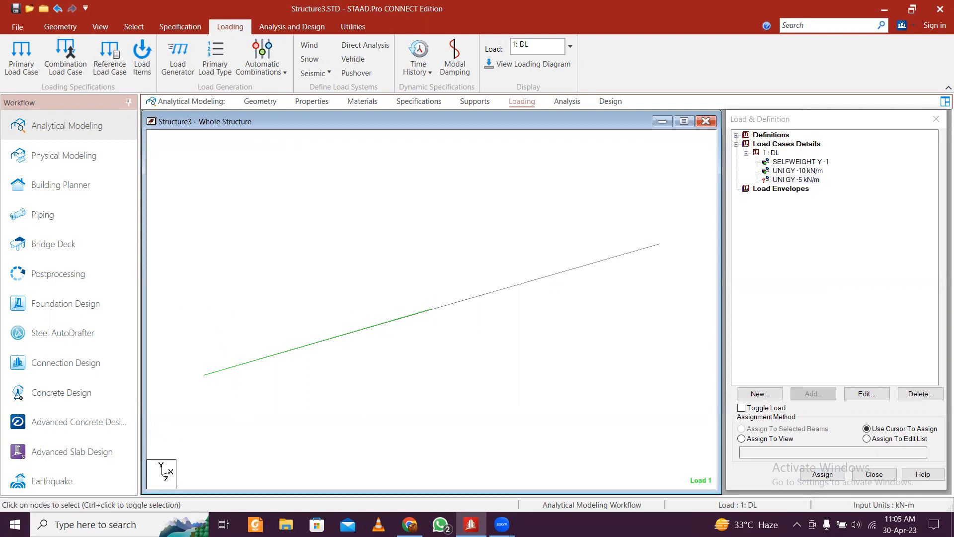
{"action": "key", "text": "alt+Tab"}
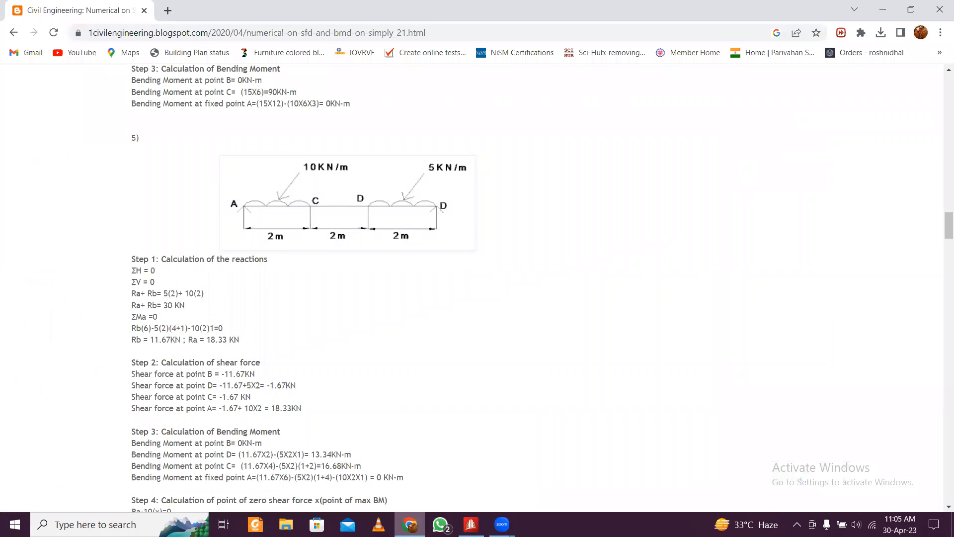
{"action": "key", "text": "alt+Tab"}
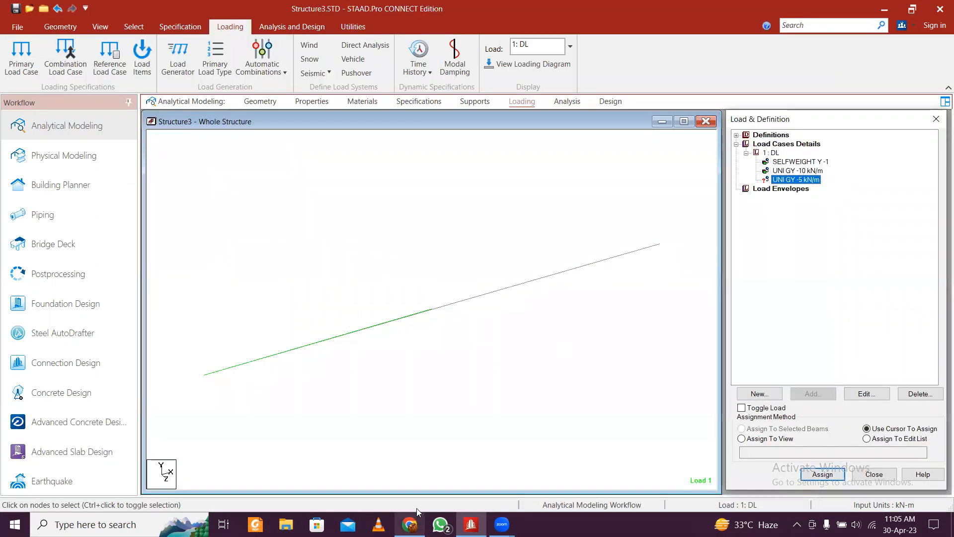
{"action": "left_click", "coordinate": [393, 324]}
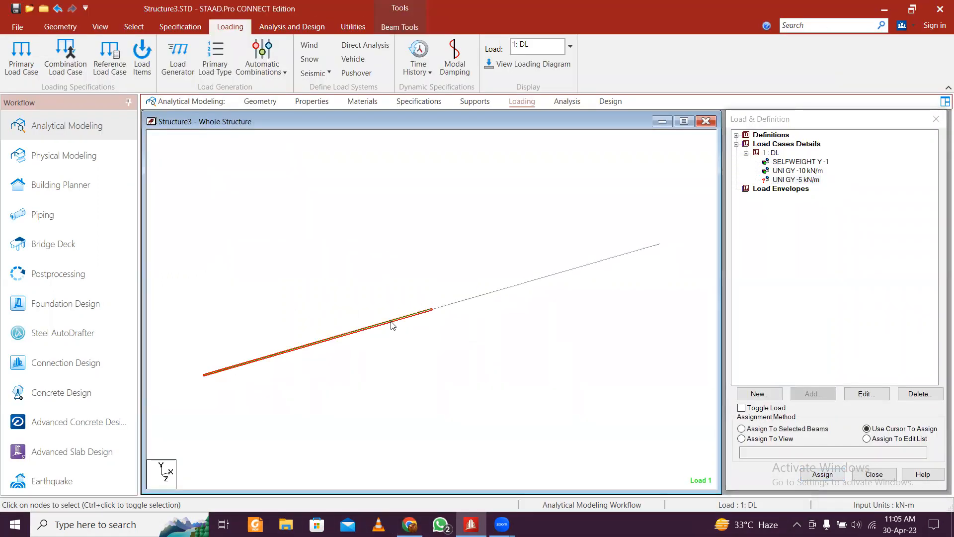
{"action": "left_click", "coordinate": [493, 298]}
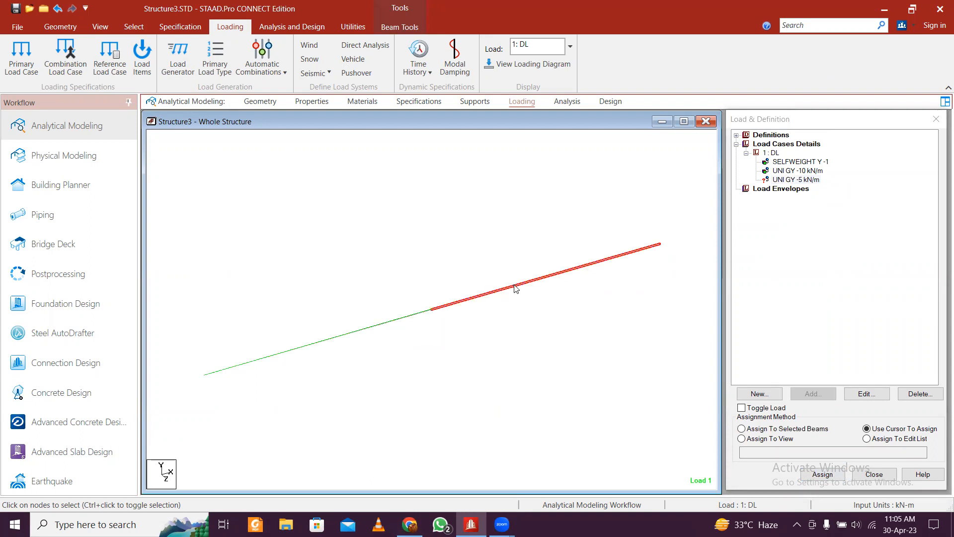
Step: Return to the beam geometry and set node 1's X coordinate to 0 m
{"action": "left_click", "coordinate": [273, 102]}
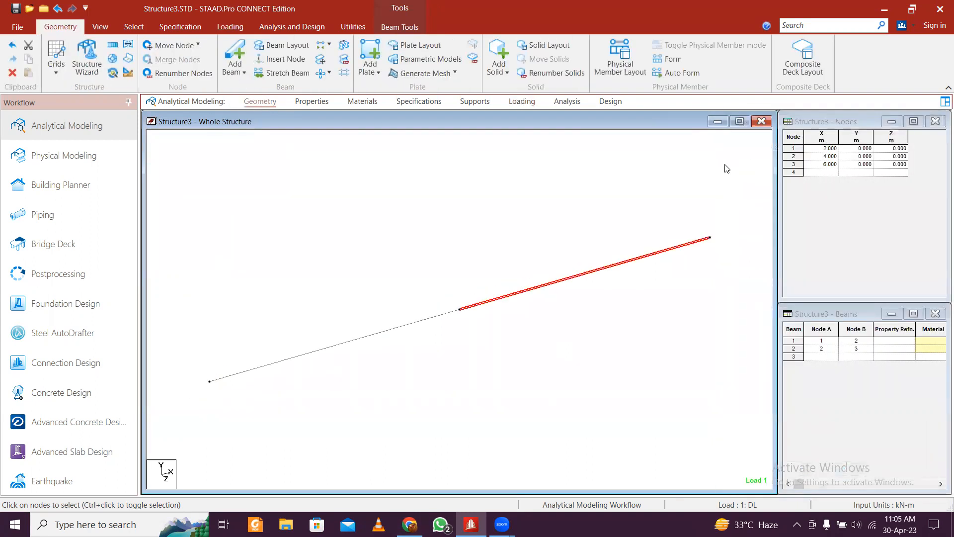
{"action": "left_click", "coordinate": [831, 148]}
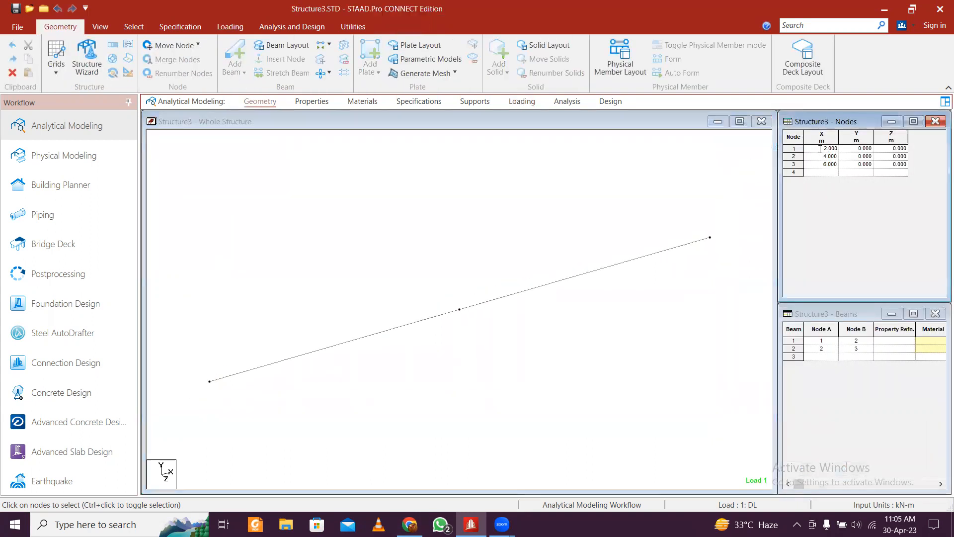
{"action": "type", "text": "0"}
{"action": "left_click", "coordinate": [656, 184]}
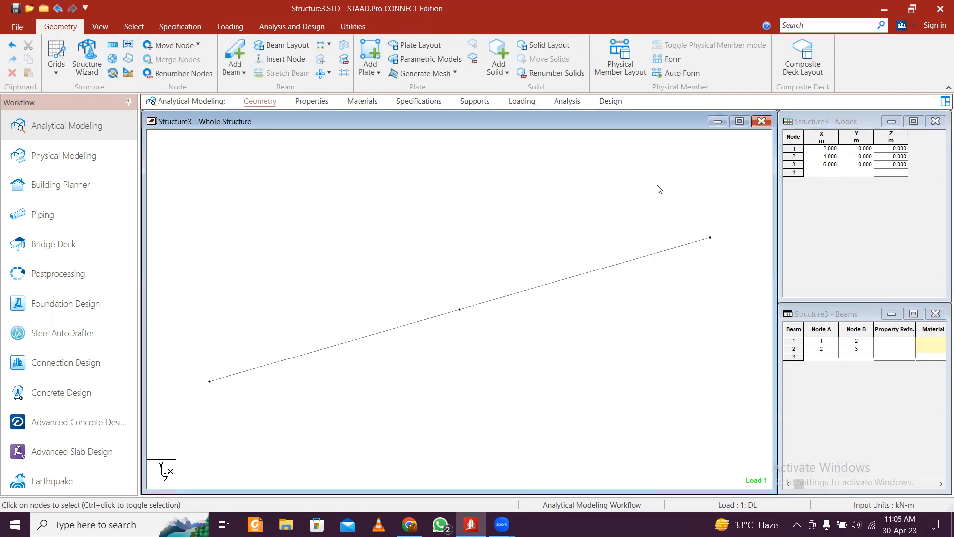
{"action": "left_click", "coordinate": [825, 150]}
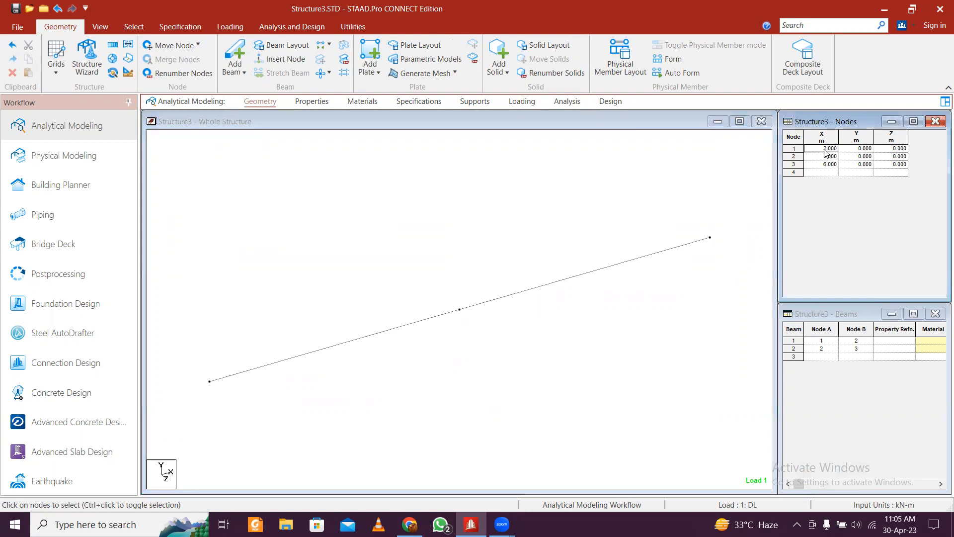
{"action": "type", "text": "0"}
{"action": "key", "text": "Tab"}
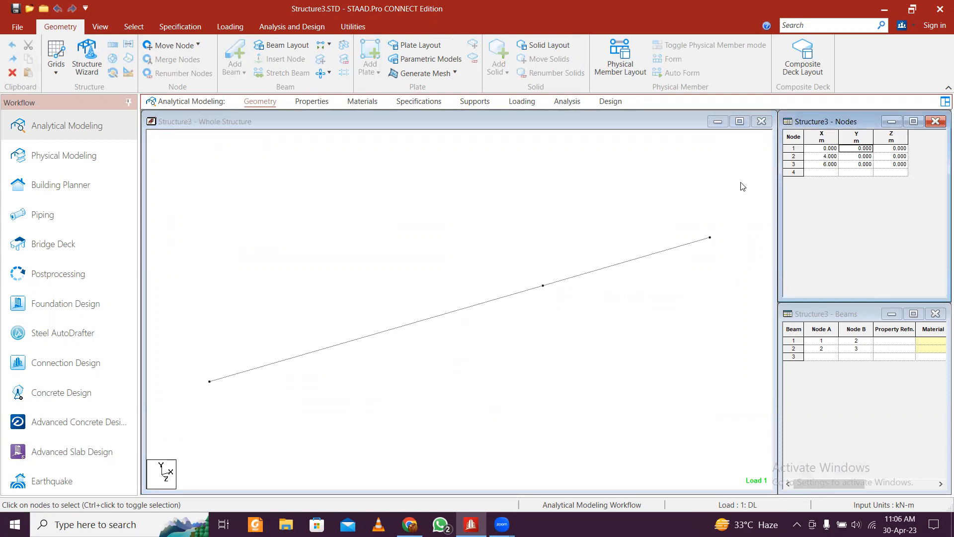
Step: Recheck the spans in Chrome, then in STAAD.Pro set node 2's X coordinate to 2 m and node 3's to 4 m
{"action": "left_click", "coordinate": [829, 158]}
{"action": "key", "text": "alt+Tab"}
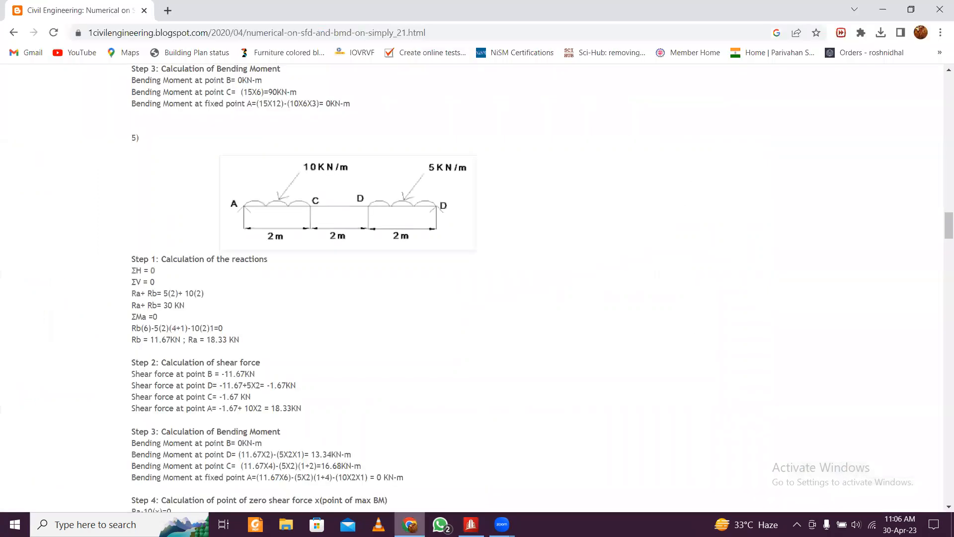
{"action": "key", "text": "alt+Tab"}
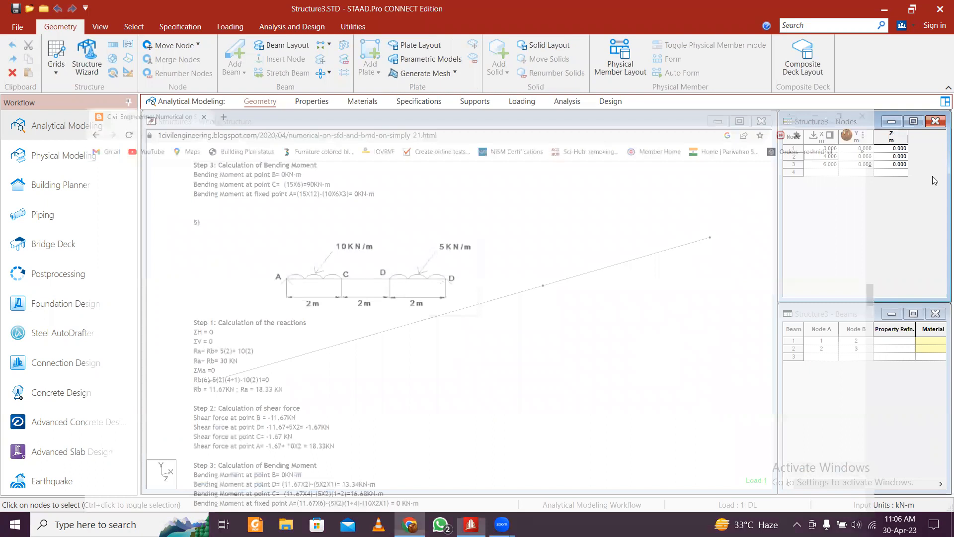
{"action": "type", "text": "2"}
{"action": "left_click", "coordinate": [825, 165]}
{"action": "type", "text": "4"}
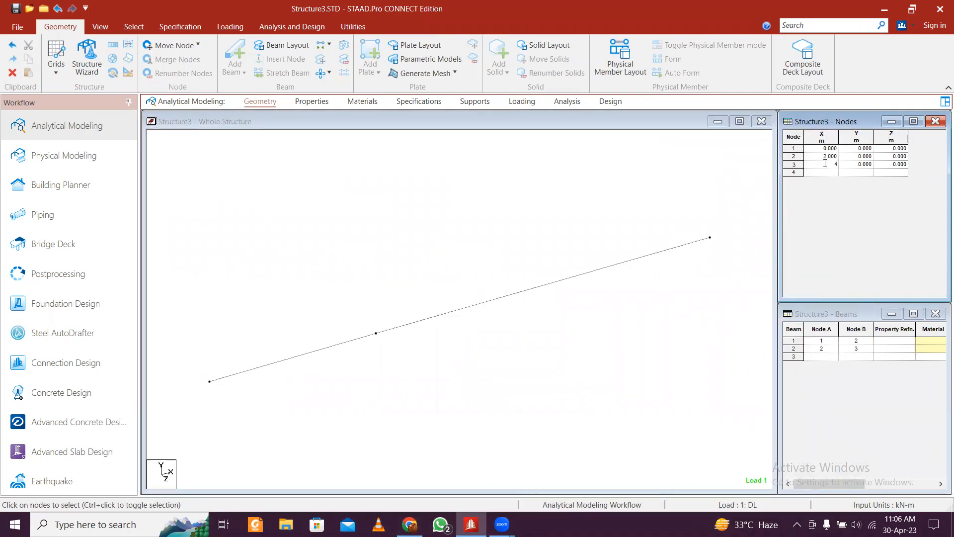
Step: Confirm the total span in Chrome and add node 4 at X 6, Y 0, Z 0 m in STAAD.Pro
{"action": "left_click", "coordinate": [832, 174]}
{"action": "key", "text": "alt+Tab"}
{"action": "left_click", "coordinate": [410, 524]}
{"action": "type", "text": "6"}
{"action": "left_click", "coordinate": [855, 173]}
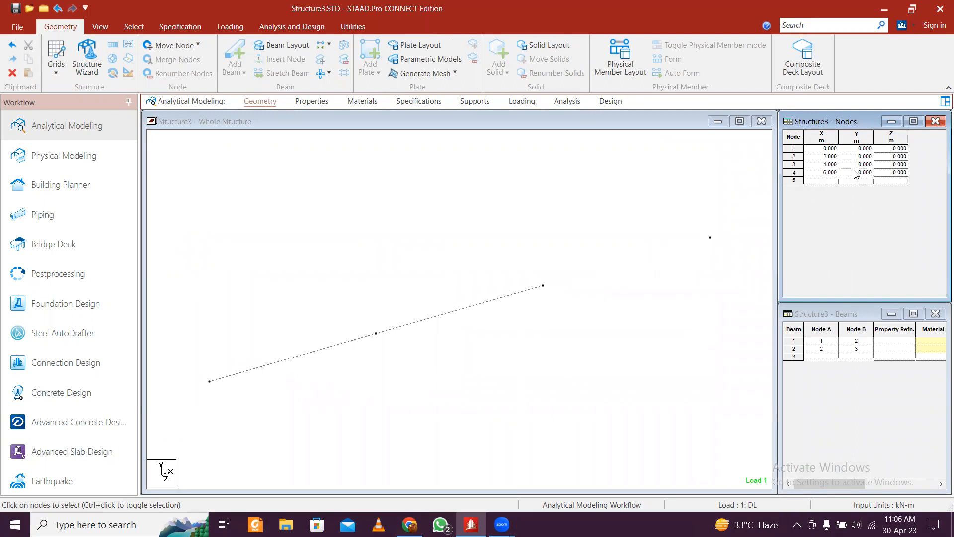
{"action": "left_click", "coordinate": [902, 173]}
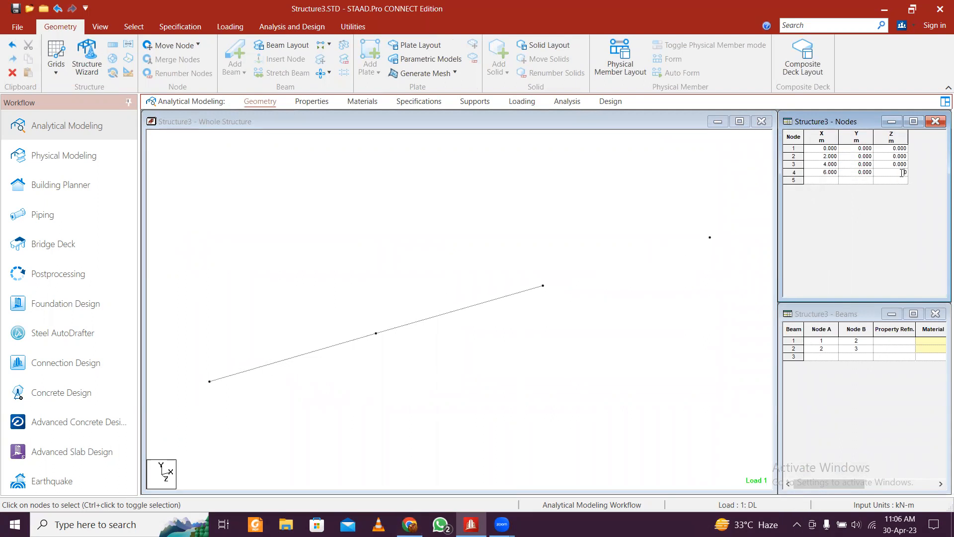
{"action": "left_click", "coordinate": [603, 314]}
Step: Add a third beam between nodes 3 and 4
{"action": "left_click", "coordinate": [242, 69]}
{"action": "left_click", "coordinate": [254, 89]}
{"action": "left_click_drag", "start_coordinate": [544, 285], "coordinate": [710, 238]}
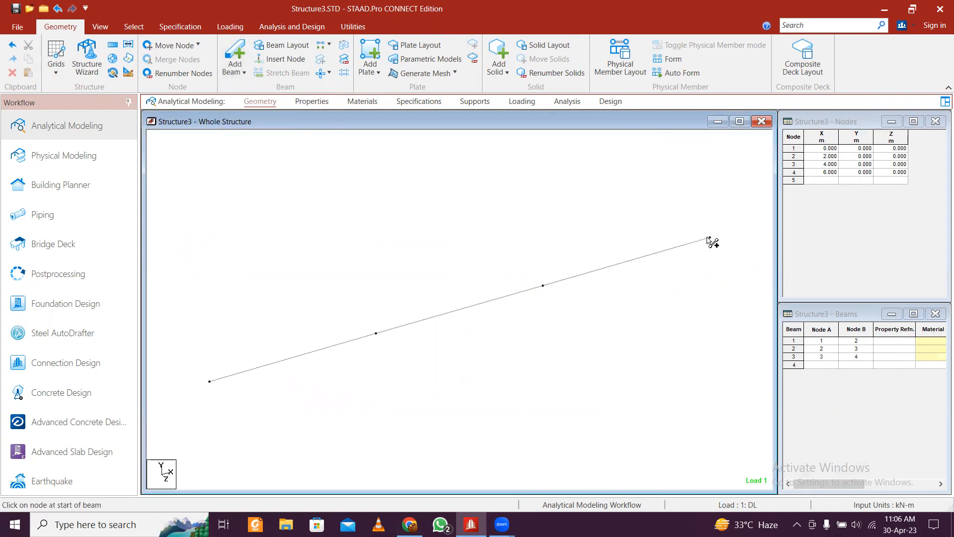
Step: Assign the Rect 13.78x9.84 concrete section to all three selected beams
{"action": "left_click", "coordinate": [312, 101]}
{"action": "left_click", "coordinate": [781, 278]}
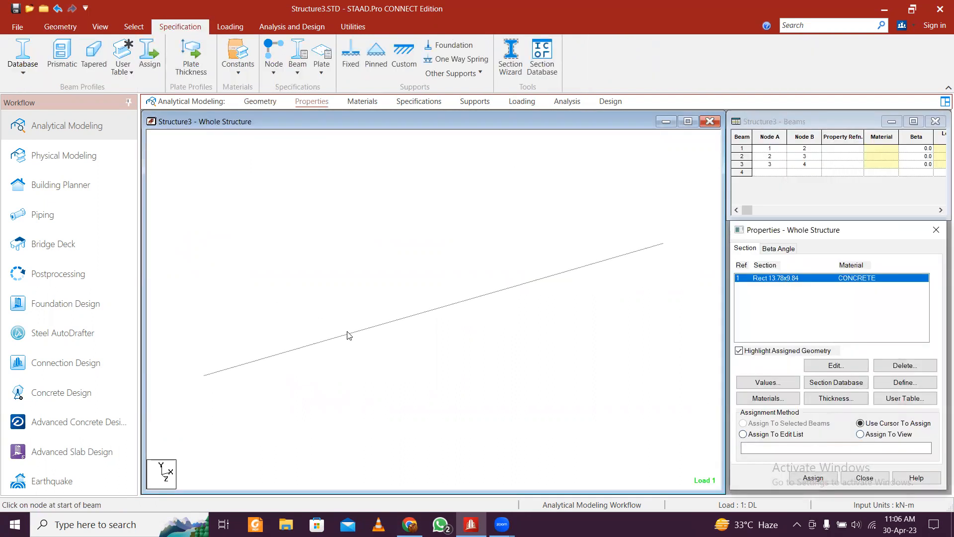
{"action": "left_click", "coordinate": [402, 354]}
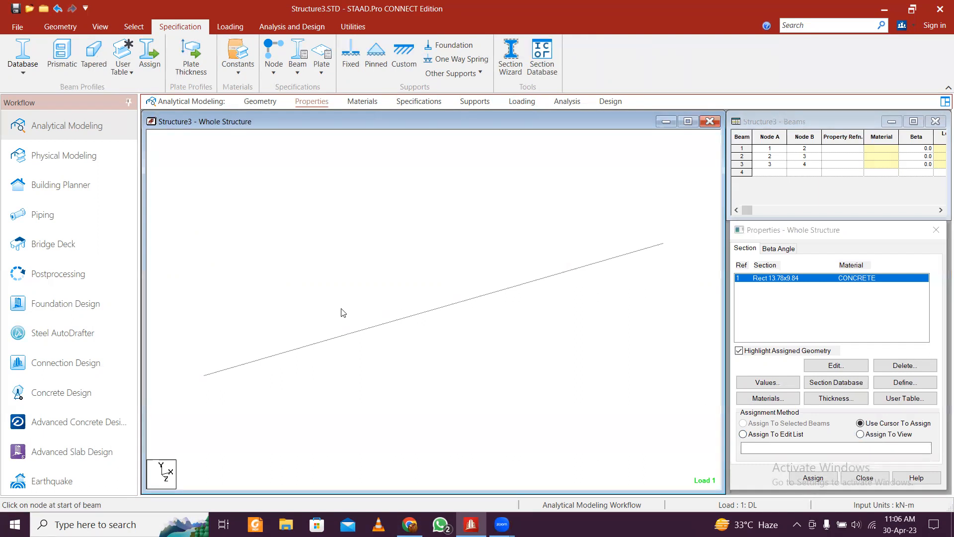
{"action": "left_click", "coordinate": [379, 324]}
{"action": "left_click", "coordinate": [595, 268], "text": "ctrl"}
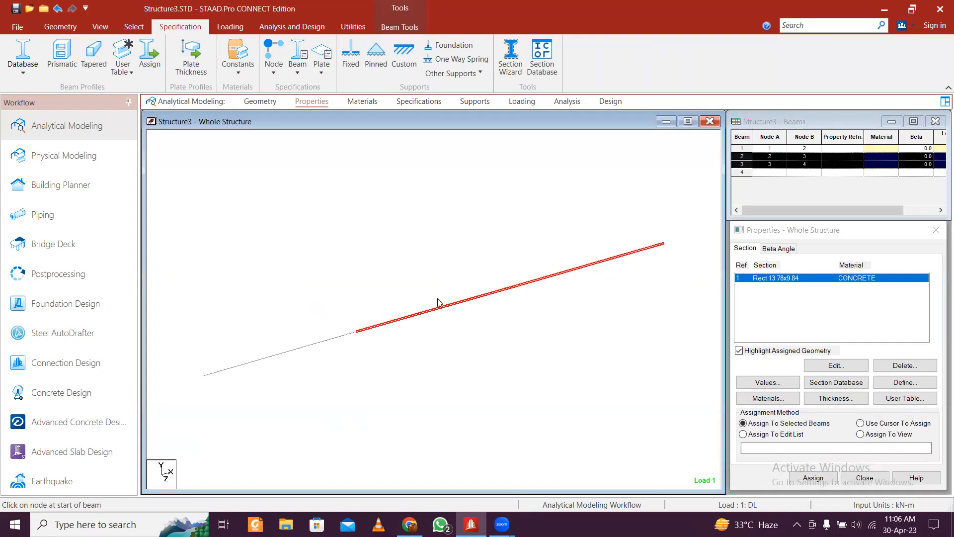
{"action": "left_click", "coordinate": [316, 344], "text": "ctrl"}
{"action": "left_click", "coordinate": [813, 477]}
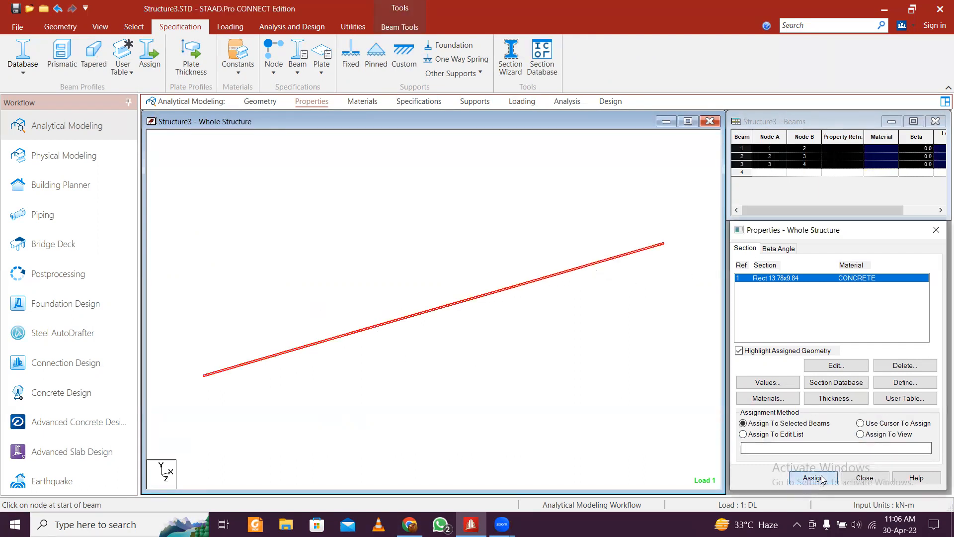
{"action": "left_click", "coordinate": [853, 395]}
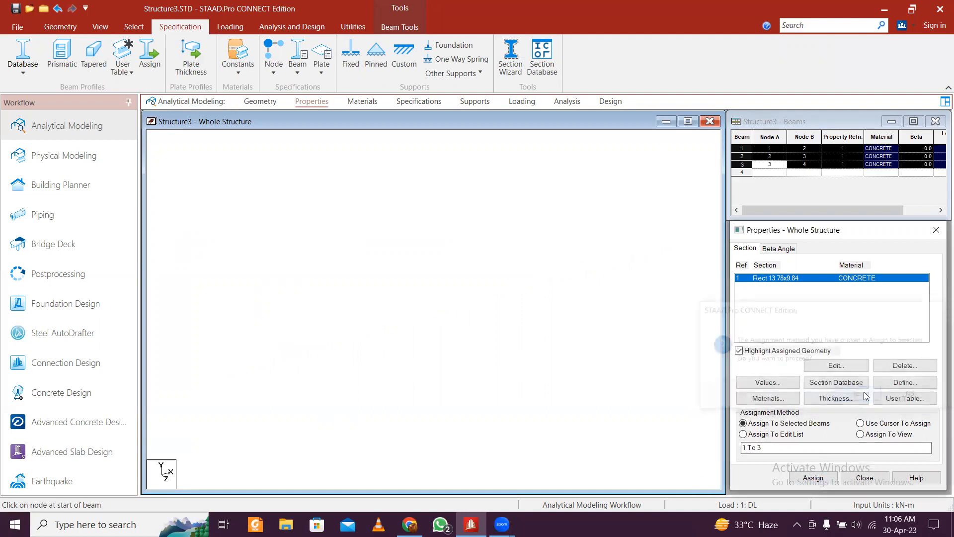
Step: Expand load case DL and check which beams the -10 and -5 kN/m uniform loads are assigned to
{"action": "left_click", "coordinate": [526, 102]}
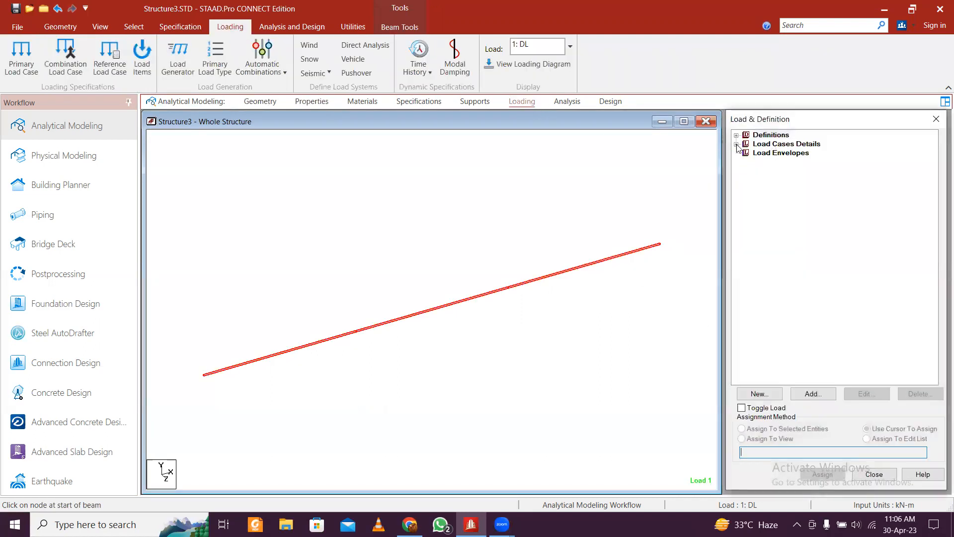
{"action": "left_click", "coordinate": [736, 144]}
{"action": "left_click", "coordinate": [746, 153]}
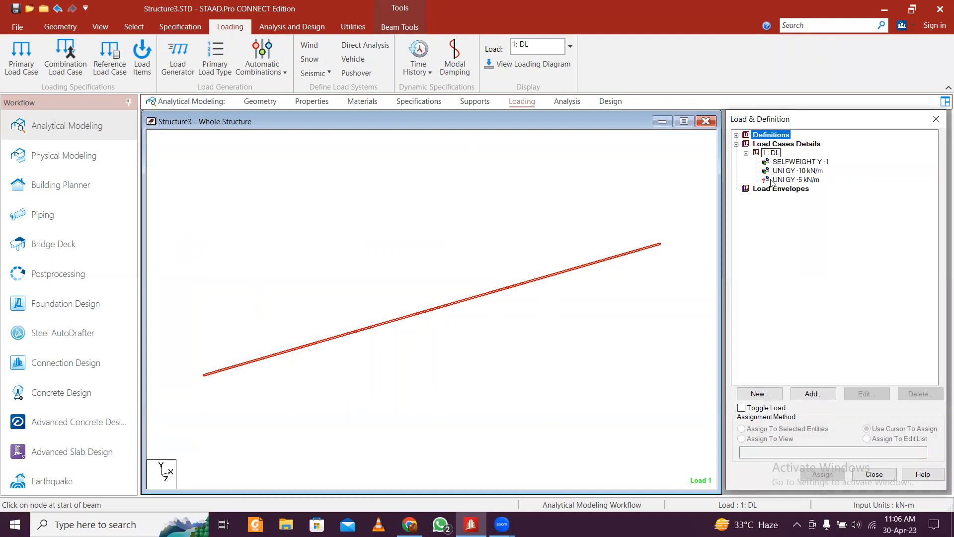
{"action": "left_click", "coordinate": [772, 180]}
{"action": "left_click", "coordinate": [777, 171]}
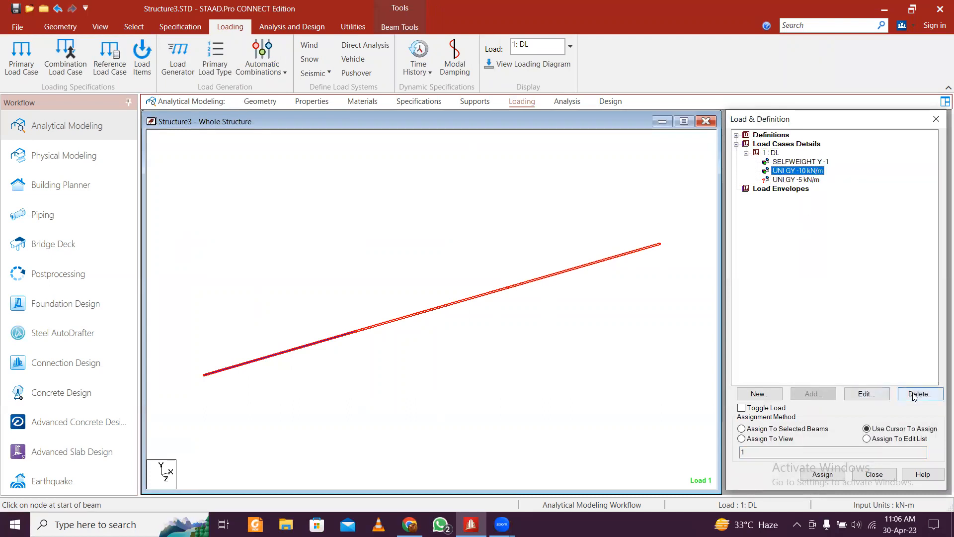
{"action": "left_click", "coordinate": [803, 188]}
{"action": "left_click", "coordinate": [803, 180]}
{"action": "left_click", "coordinate": [668, 284]}
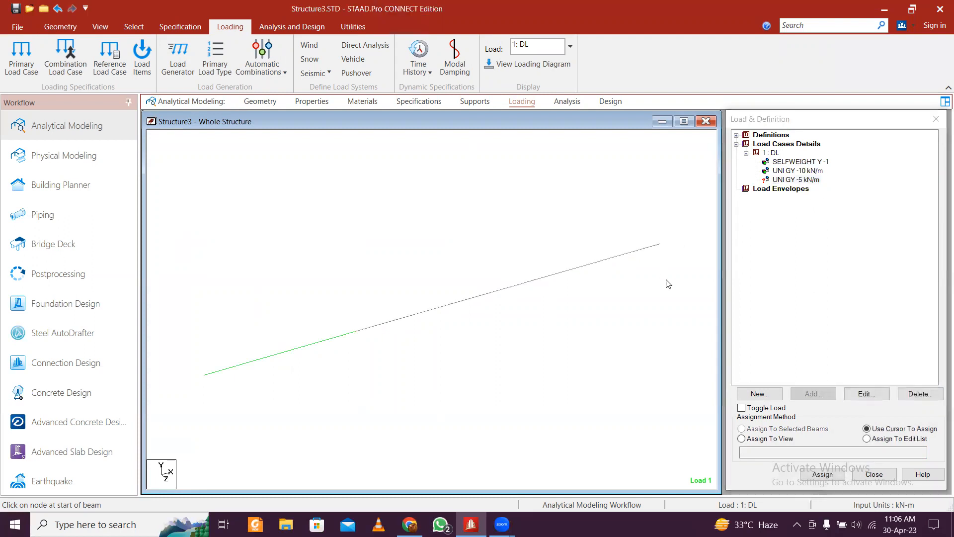
Step: Edit the -10 kN/m uniform load and remove member 1 from its assignment
{"action": "left_click", "coordinate": [785, 172]}
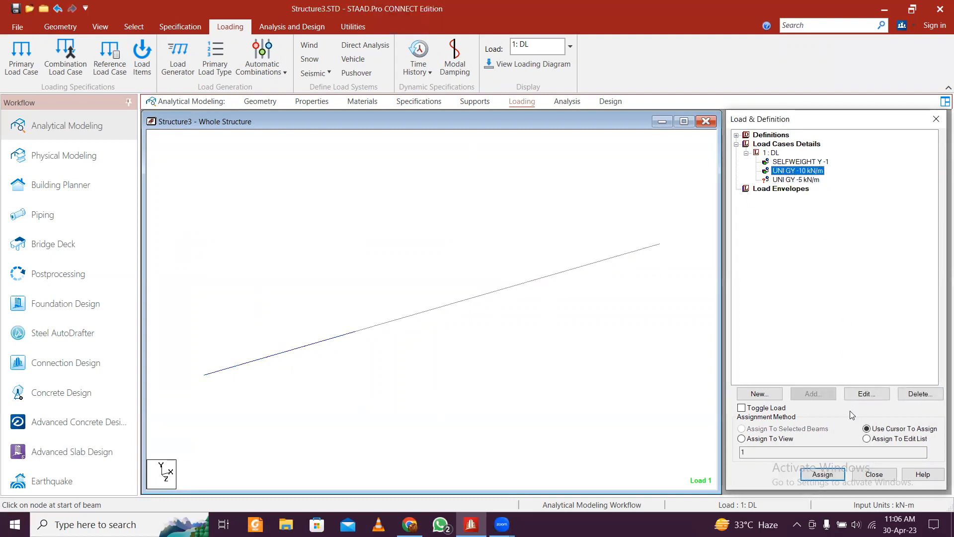
{"action": "left_click", "coordinate": [867, 394]}
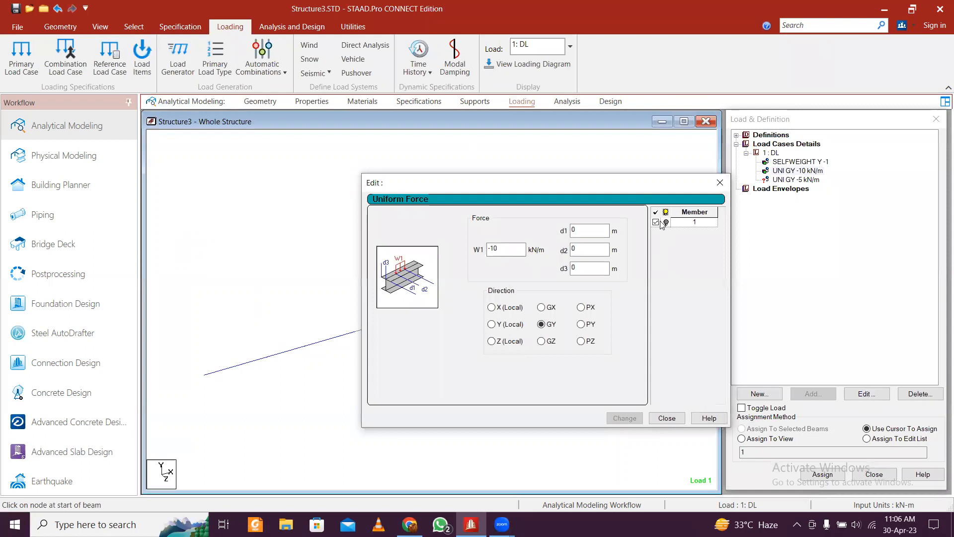
{"action": "left_click", "coordinate": [656, 222]}
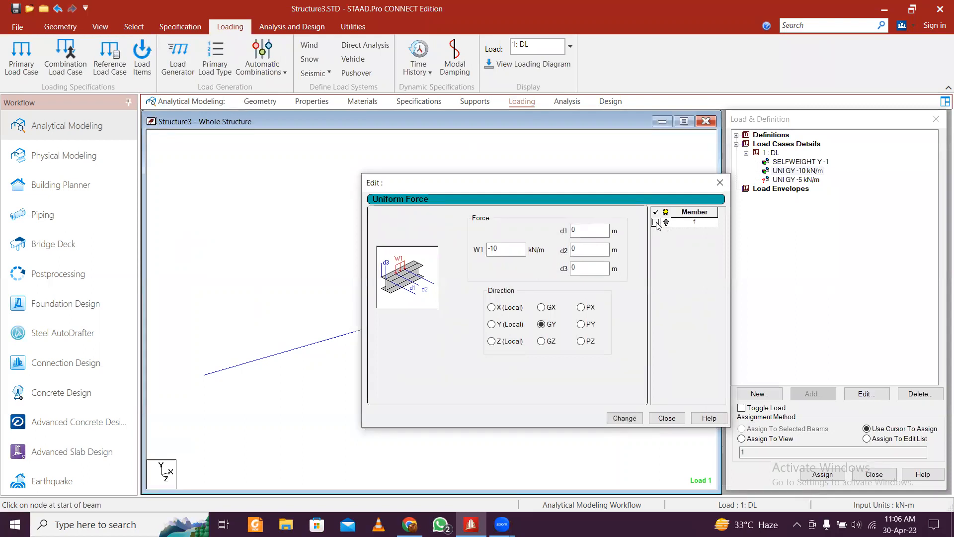
{"action": "left_click", "coordinate": [624, 418]}
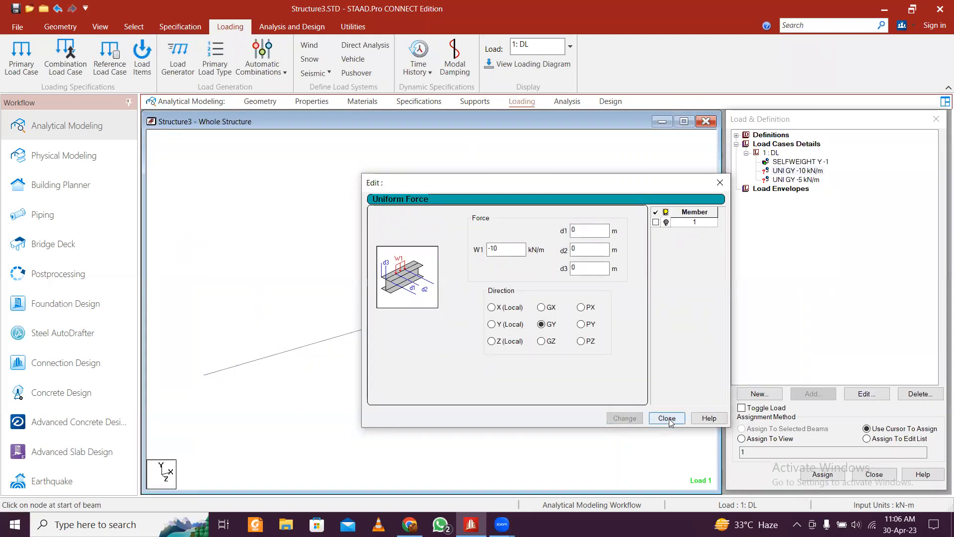
{"action": "left_click", "coordinate": [666, 418]}
Step: Assign the selfweight load to the whole view, covering all three beams
{"action": "left_click", "coordinate": [791, 180]}
{"action": "left_click", "coordinate": [799, 171]}
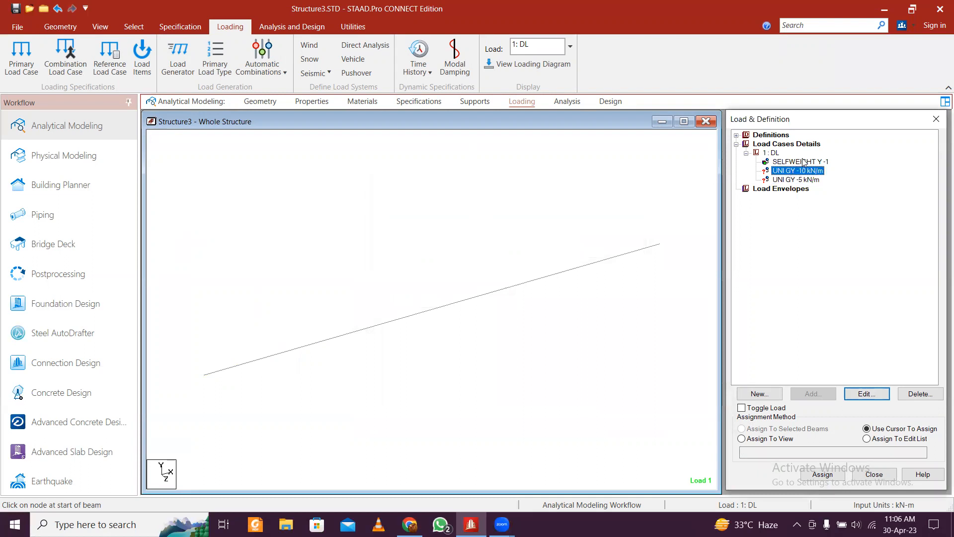
{"action": "left_click", "coordinate": [804, 162]}
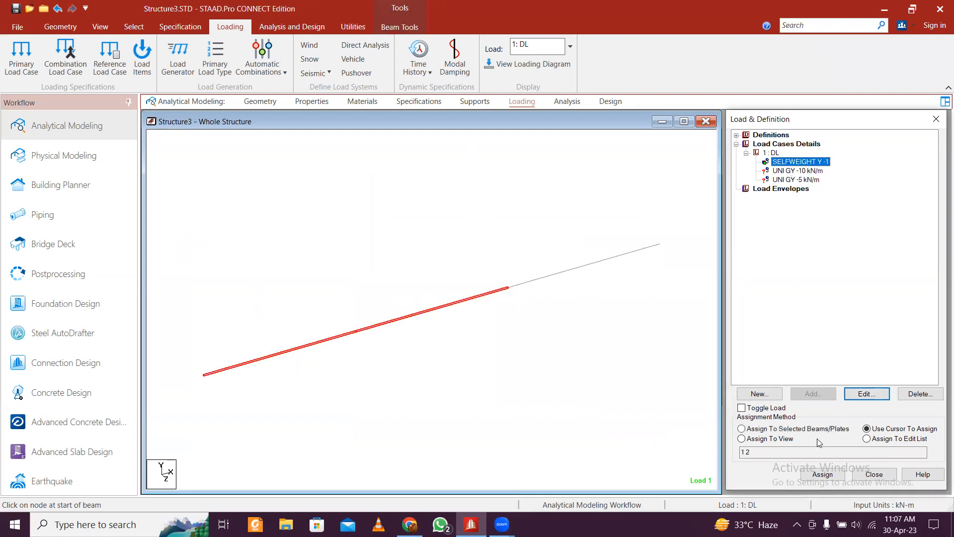
{"action": "left_click", "coordinate": [742, 439]}
{"action": "left_click", "coordinate": [822, 474]}
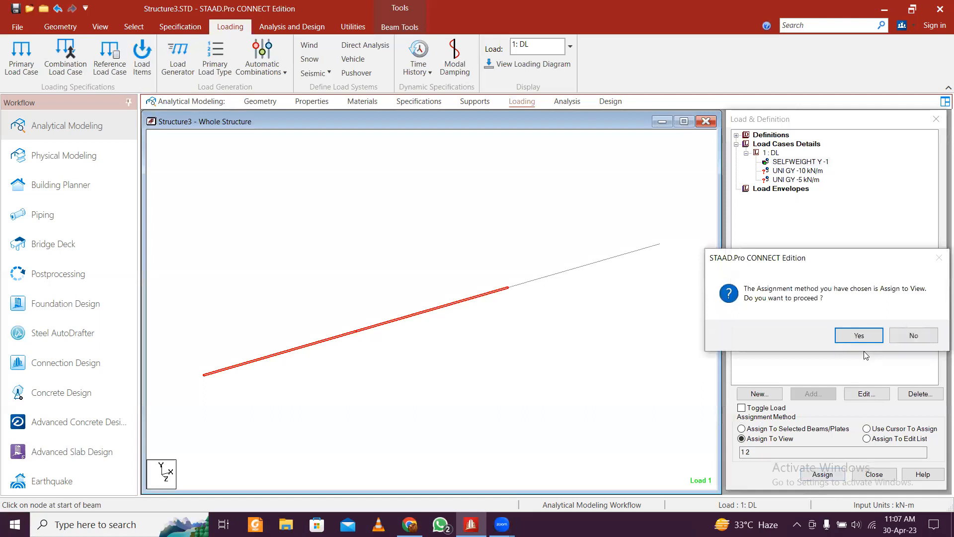
{"action": "left_click", "coordinate": [859, 335]}
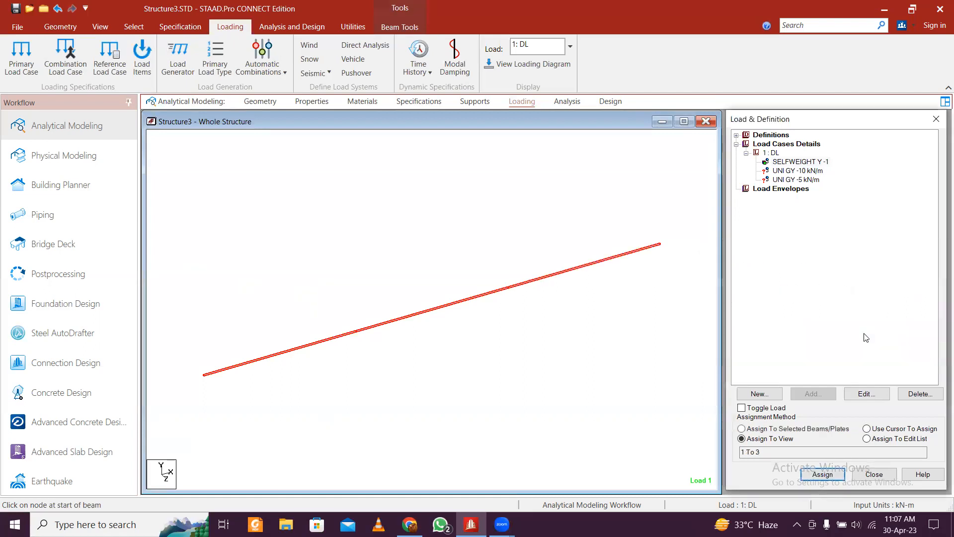
Step: Assign the -10 kN/m uniform load to the first beam only, at the node 1 end
{"action": "left_click", "coordinate": [792, 171]}
{"action": "left_click", "coordinate": [536, 315]}
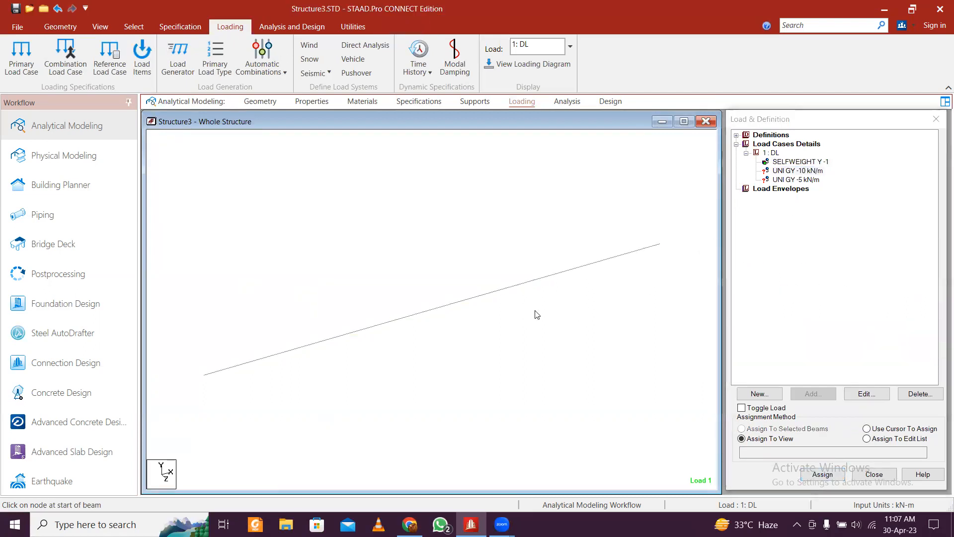
{"action": "left_click", "coordinate": [807, 170]}
{"action": "left_click", "coordinate": [311, 344]}
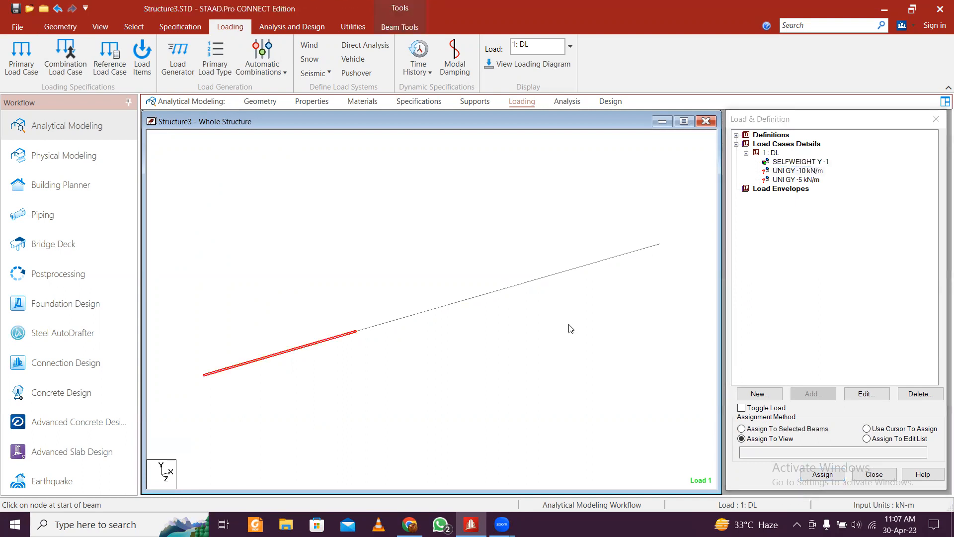
{"action": "left_click", "coordinate": [810, 430]}
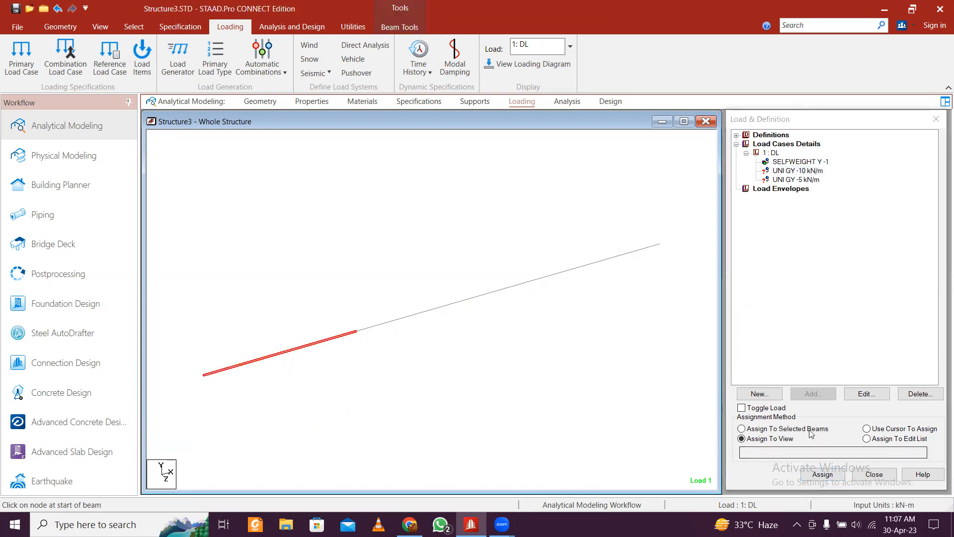
{"action": "left_click", "coordinate": [822, 474]}
{"action": "left_click", "coordinate": [859, 340]}
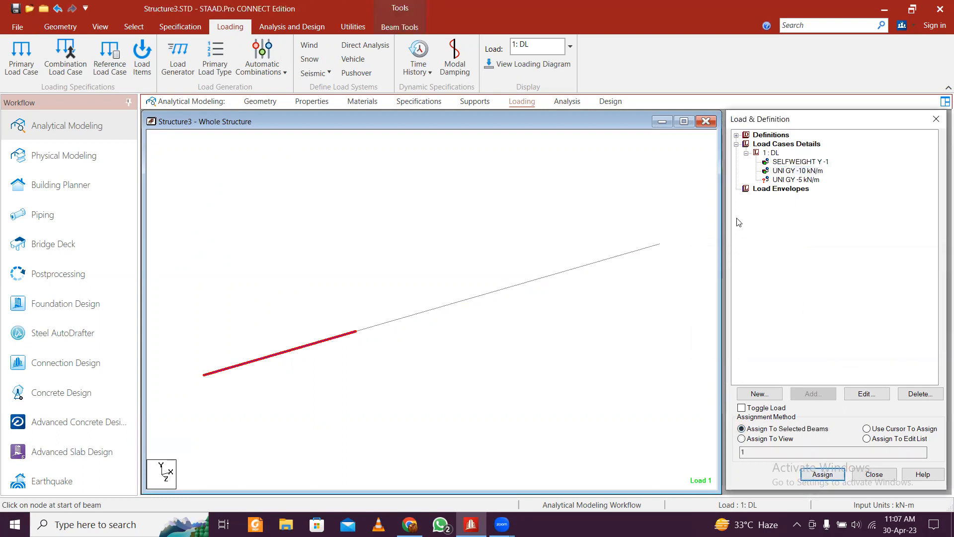
Step: Assign the -5 kN/m uniform load to the last beam, between nodes 3 and 4
{"action": "left_click", "coordinate": [791, 180]}
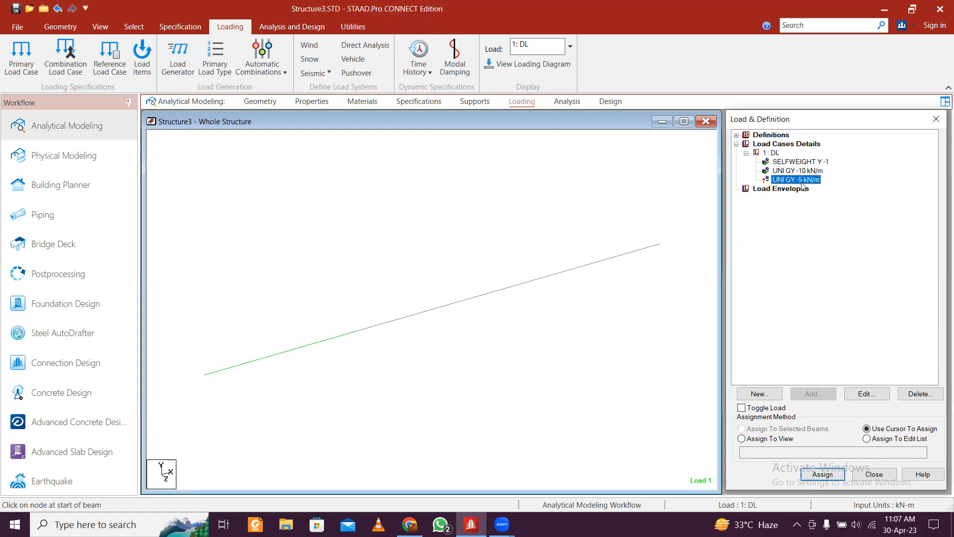
{"action": "left_click", "coordinate": [624, 255]}
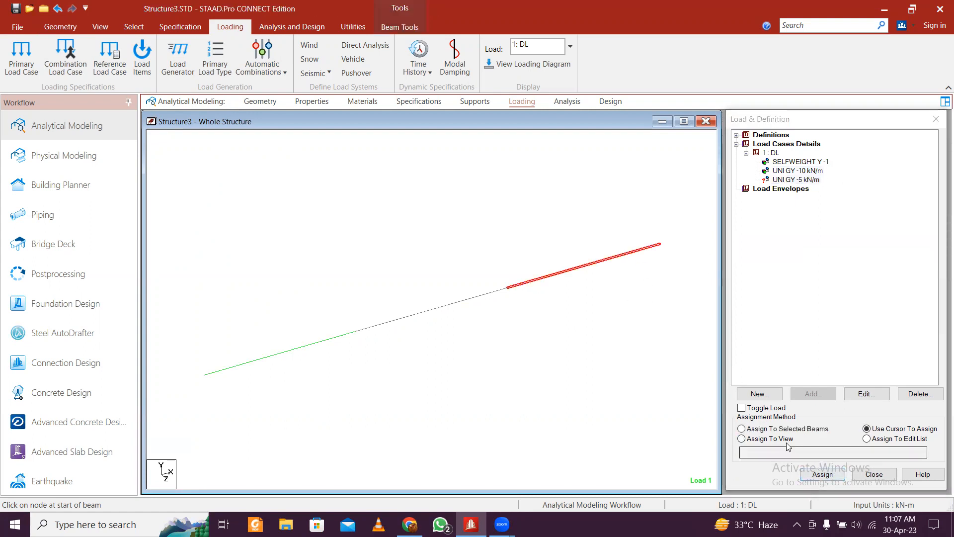
{"action": "left_click", "coordinate": [798, 431]}
{"action": "left_click", "coordinate": [823, 474]}
{"action": "left_click", "coordinate": [870, 338]}
{"action": "left_click", "coordinate": [633, 347]}
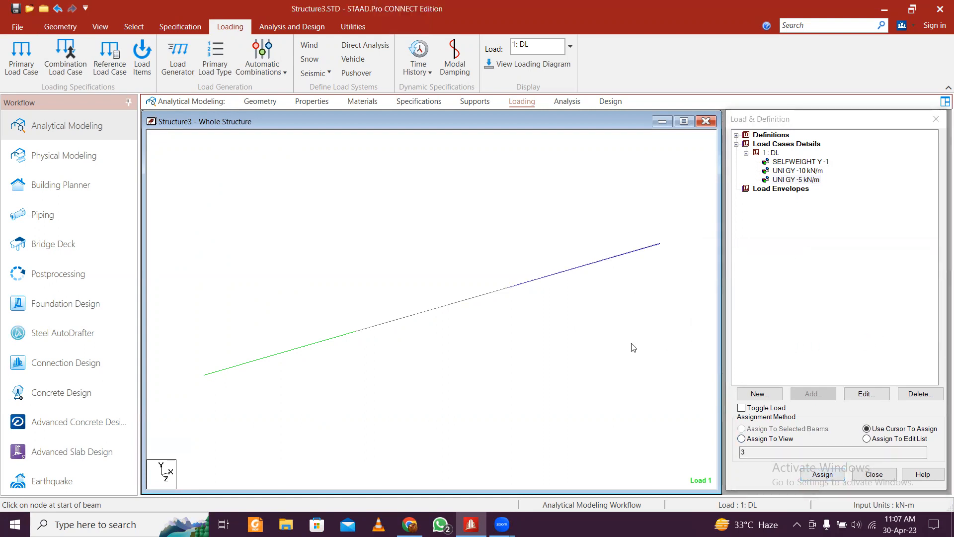
Step: Delete the existing Support 2 definition that is assigned to nodes 1 and 3
{"action": "left_click", "coordinate": [261, 102]}
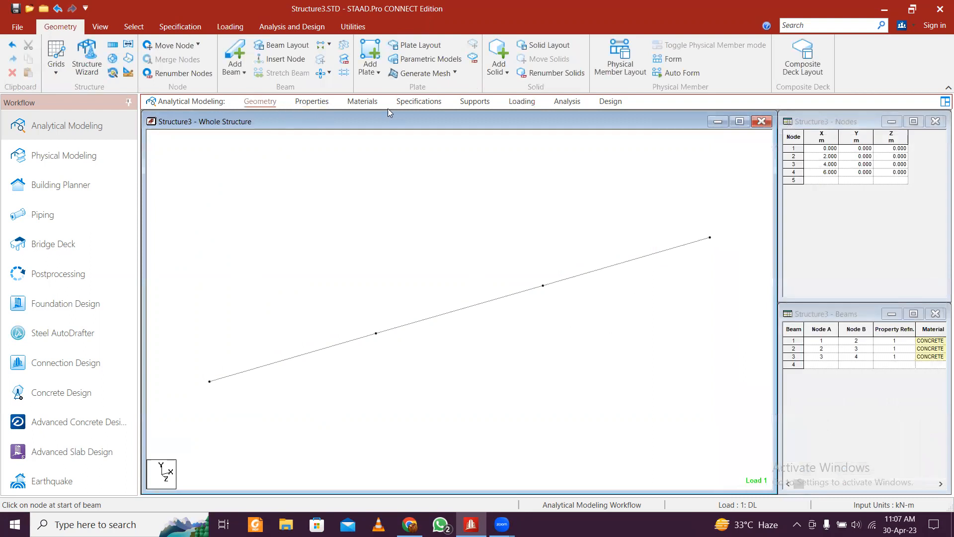
{"action": "left_click", "coordinate": [477, 102]}
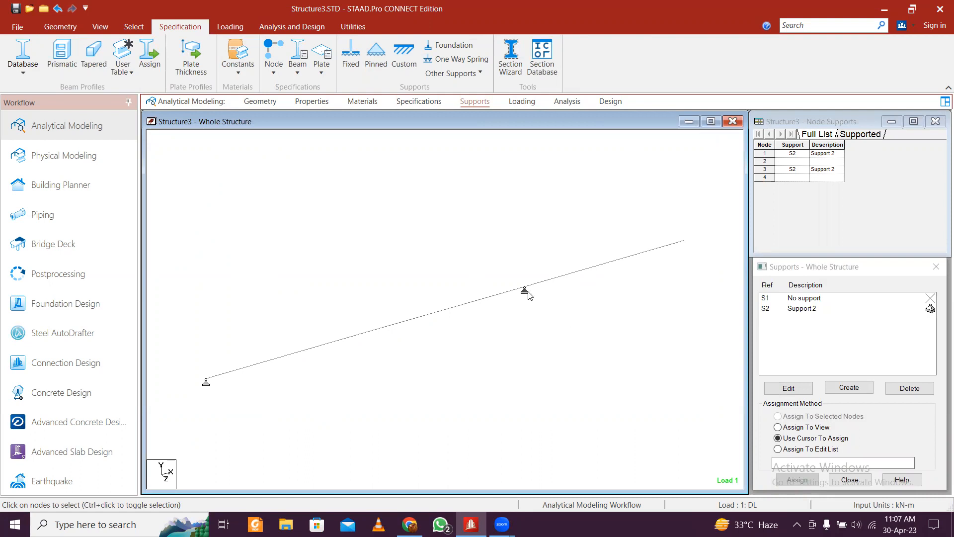
{"action": "left_click", "coordinate": [815, 311]}
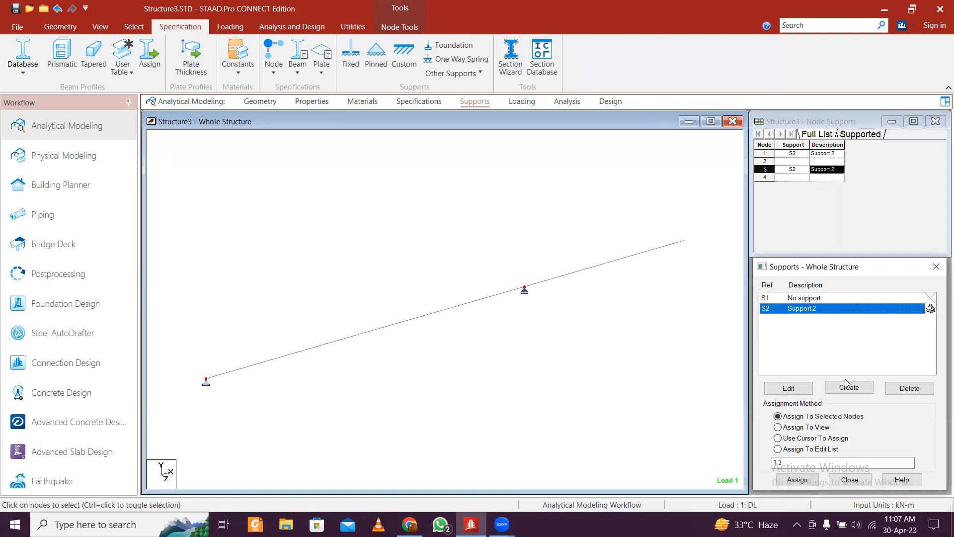
{"action": "left_click", "coordinate": [809, 391]}
{"action": "left_click", "coordinate": [899, 417]}
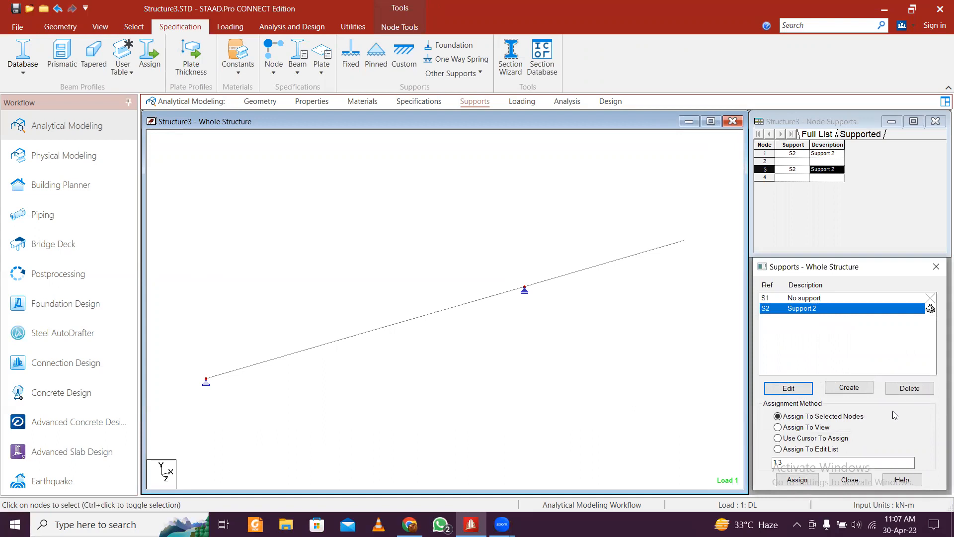
{"action": "left_click", "coordinate": [916, 389]}
{"action": "left_click", "coordinate": [853, 415]}
Step: Create a new pinned support definition
{"action": "left_click", "coordinate": [849, 387]}
{"action": "left_click", "coordinate": [761, 246]}
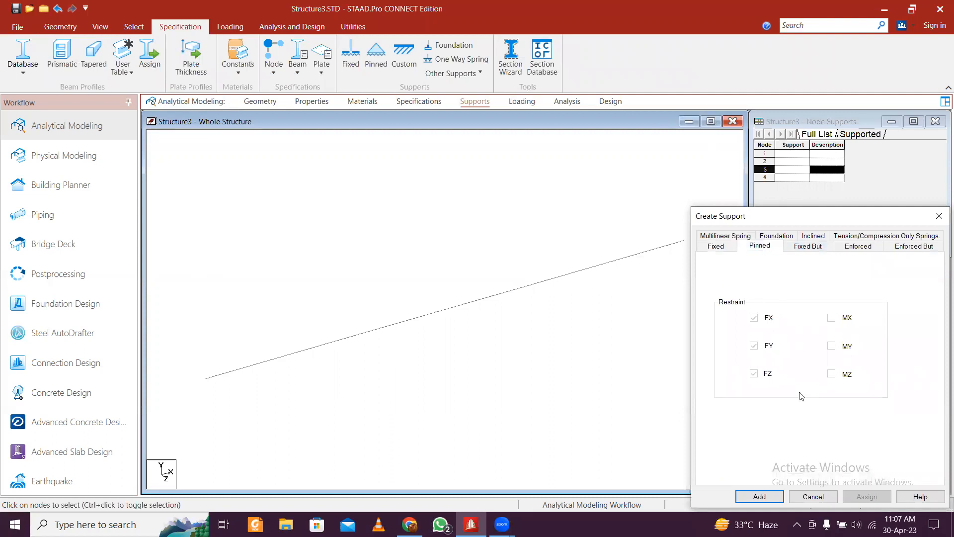
{"action": "left_click", "coordinate": [759, 496]}
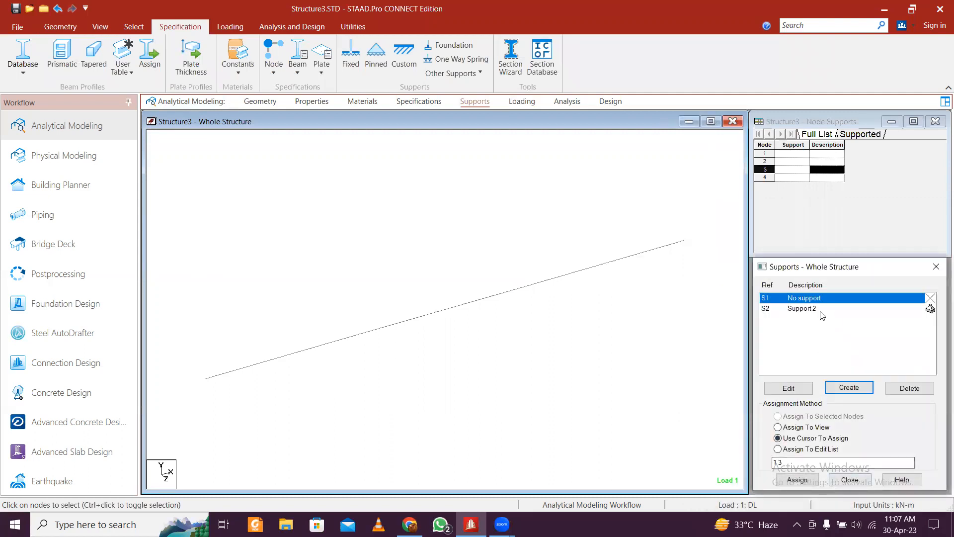
Step: Assign the pinned support to the two end nodes of the beam, nodes 1 and 4
{"action": "left_click", "coordinate": [822, 311]}
{"action": "left_click_drag", "start_coordinate": [190, 362], "coordinate": [217, 392]}
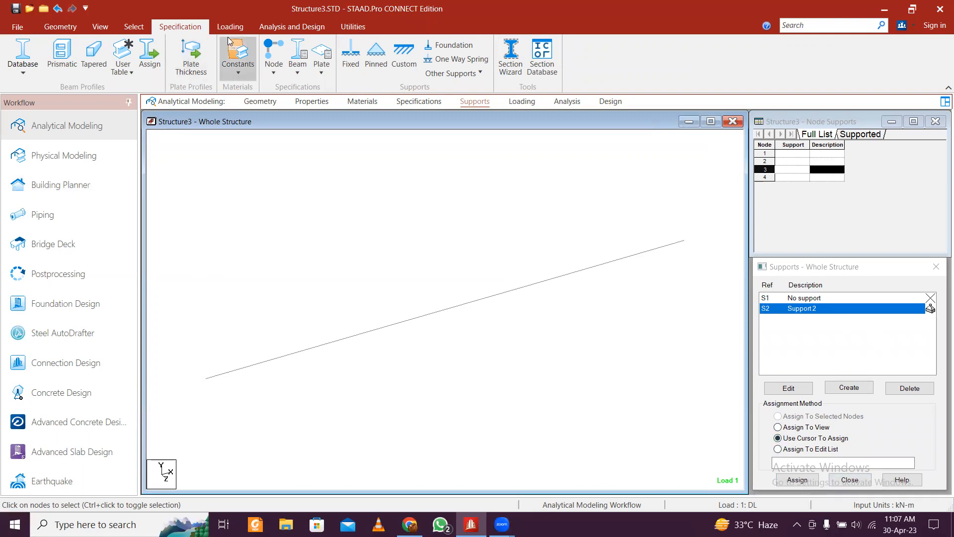
{"action": "left_click", "coordinate": [132, 26]}
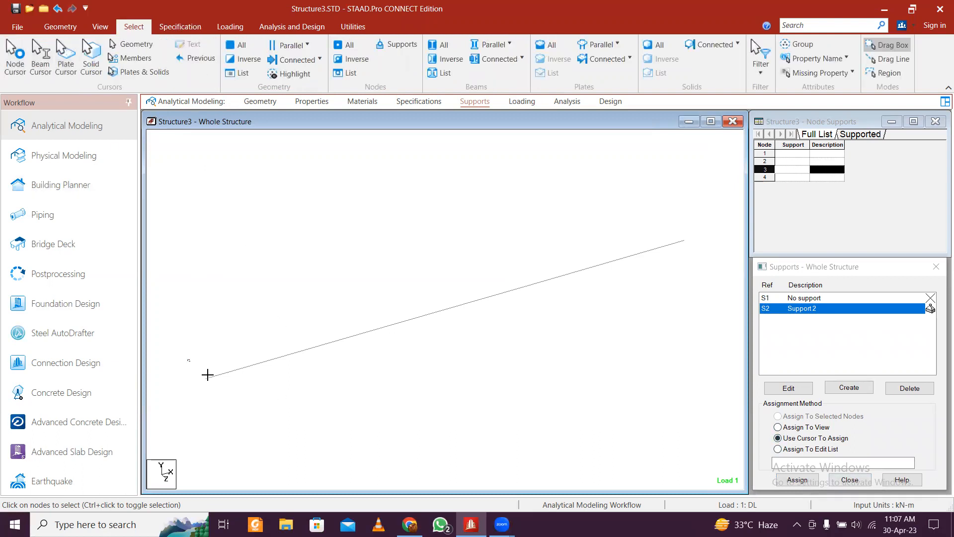
{"action": "left_click", "coordinate": [205, 379]}
{"action": "left_click_drag", "start_coordinate": [676, 230], "coordinate": [691, 271]}
{"action": "left_click", "coordinate": [808, 437]}
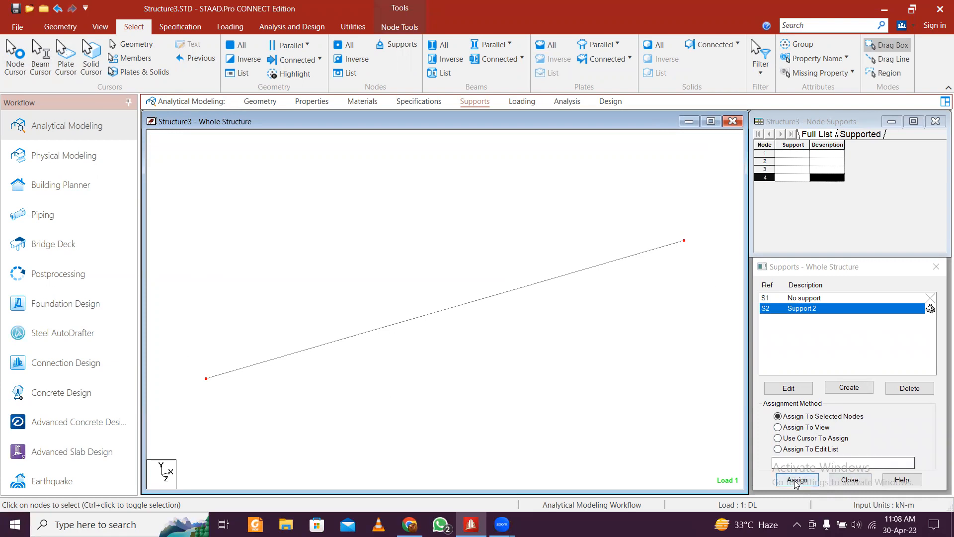
{"action": "left_click", "coordinate": [798, 480]}
{"action": "left_click", "coordinate": [807, 416]}
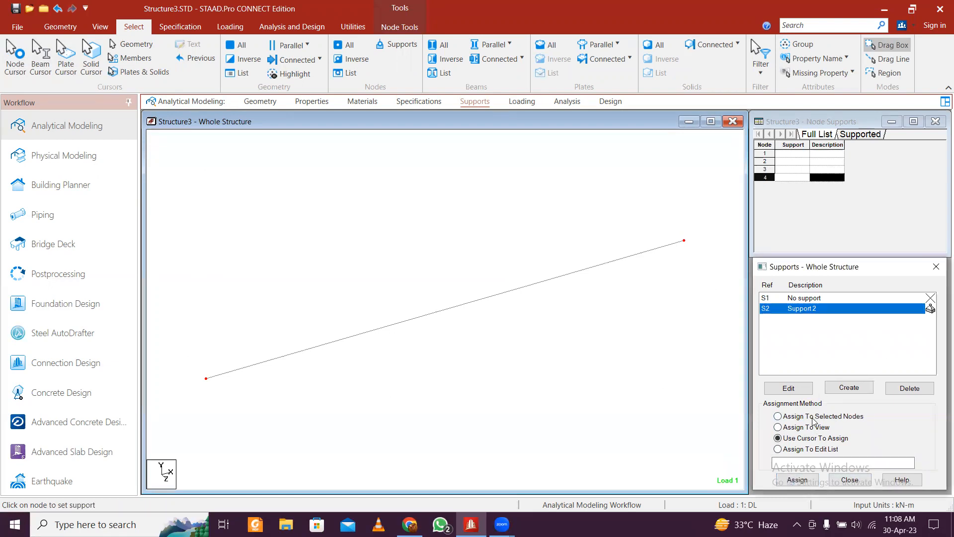
{"action": "left_click", "coordinate": [797, 480]}
{"action": "left_click", "coordinate": [859, 414]}
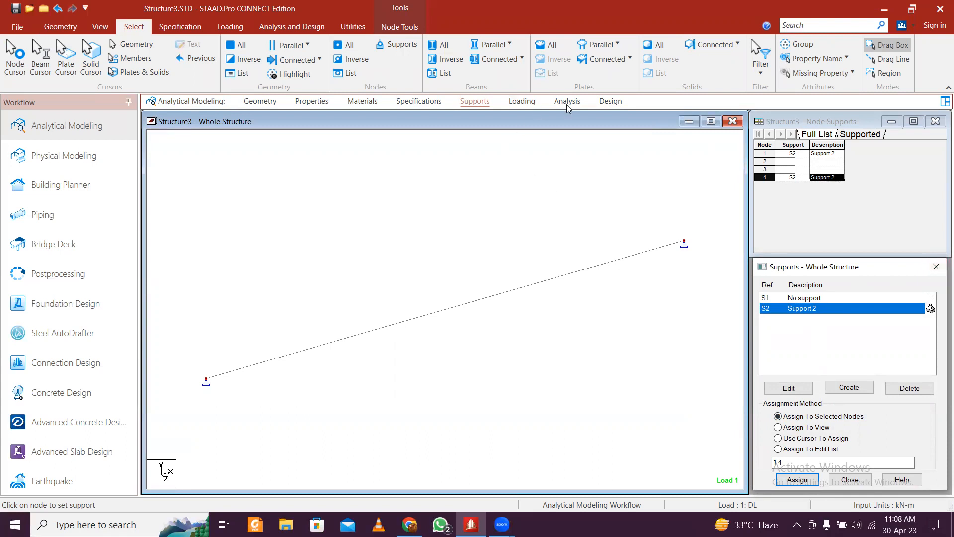
Step: Start the concrete design setup and set its current code to IS456
{"action": "left_click", "coordinate": [610, 102]}
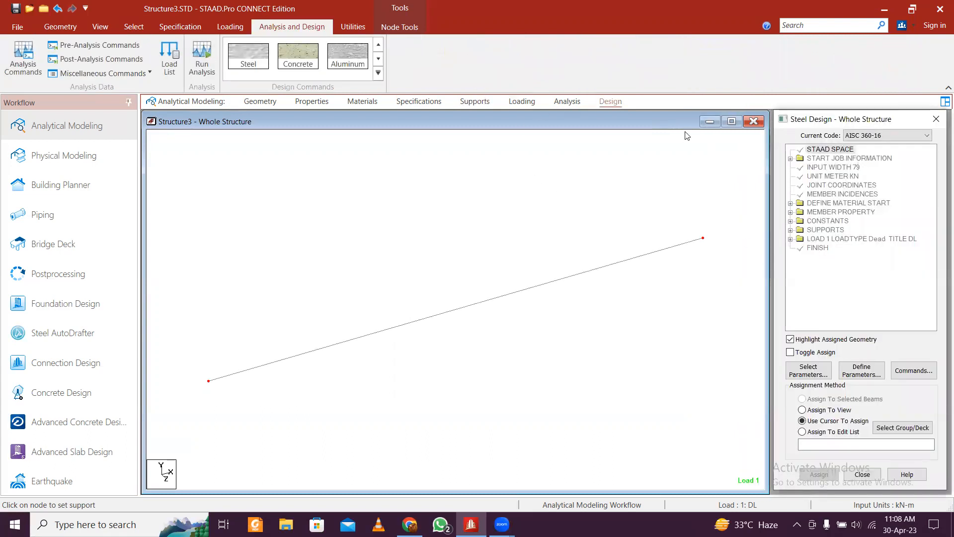
{"action": "left_click", "coordinate": [297, 55]}
{"action": "left_click", "coordinate": [885, 135]}
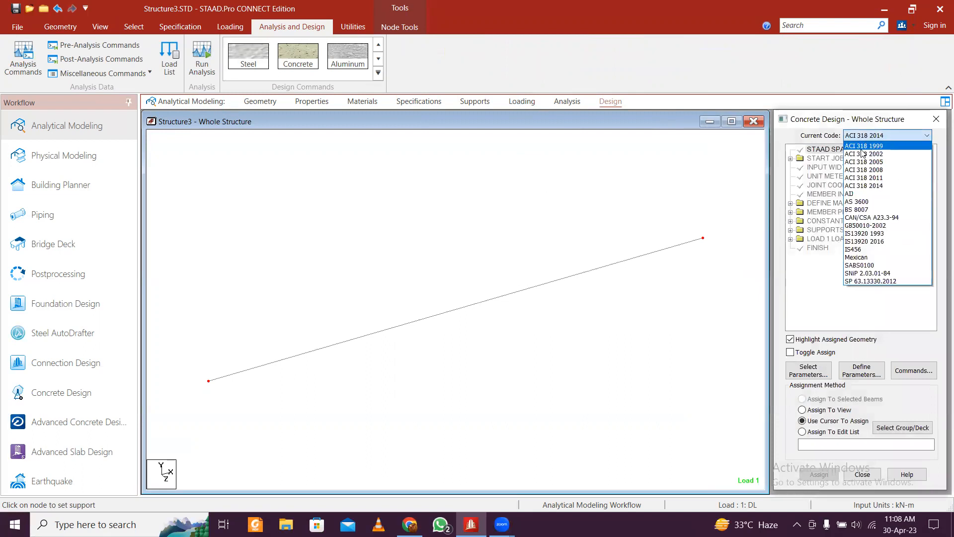
{"action": "left_click", "coordinate": [873, 249]}
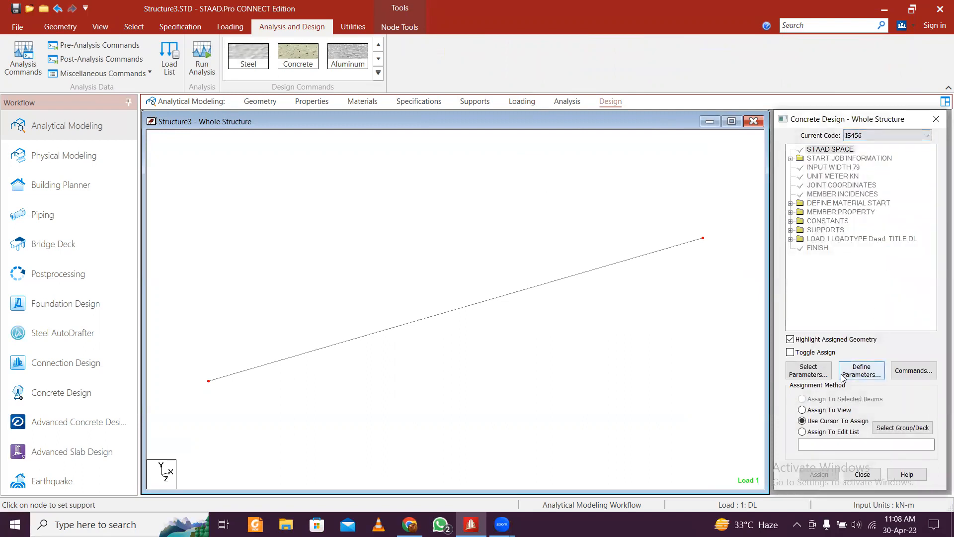
Step: Limit the selected design parameters to Fc, Fymain and Fysec
{"action": "left_click", "coordinate": [808, 370]}
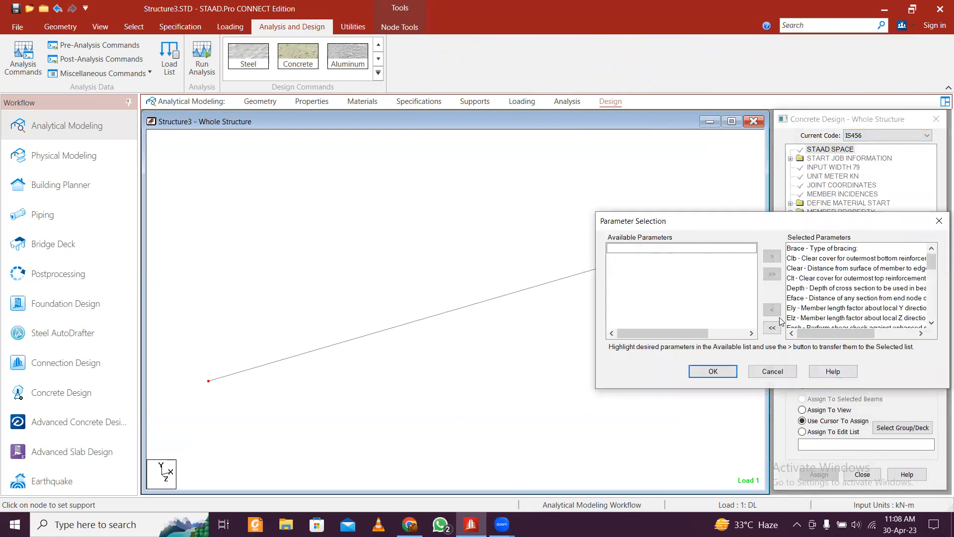
{"action": "left_click_drag", "start_coordinate": [801, 222], "coordinate": [397, 207]}
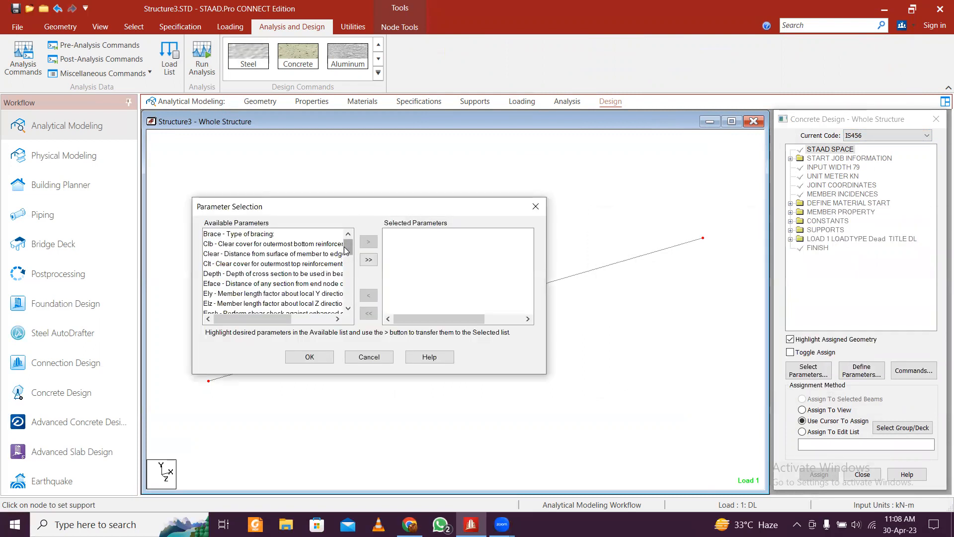
{"action": "left_click_drag", "start_coordinate": [346, 248], "coordinate": [347, 255]}
{"action": "left_click_drag", "start_coordinate": [288, 283], "coordinate": [283, 303]}
{"action": "left_click", "coordinate": [368, 242]}
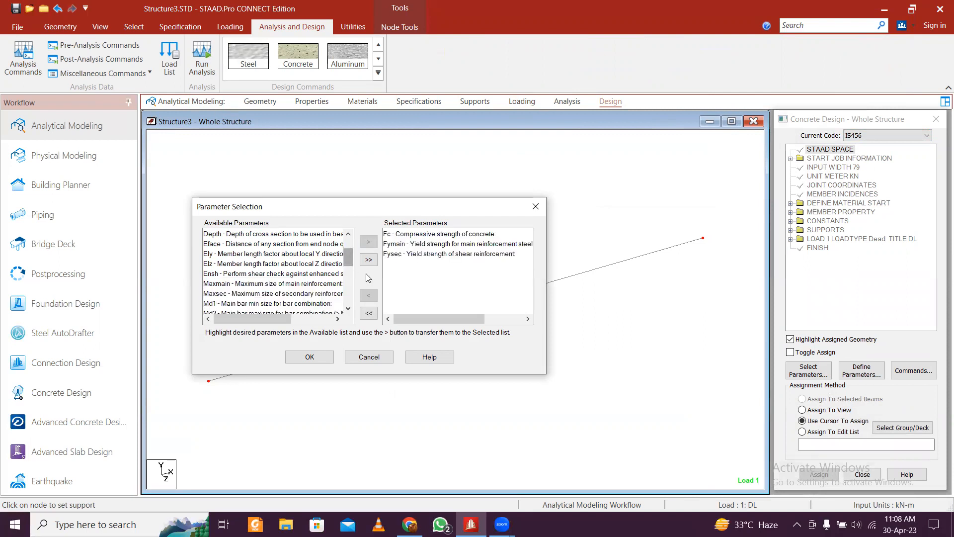
{"action": "left_click", "coordinate": [322, 362]}
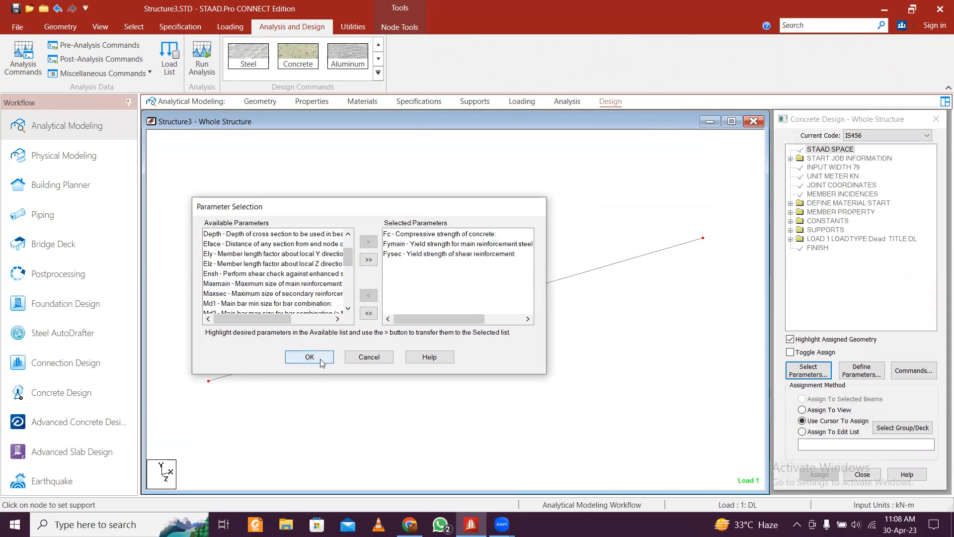
Step: Add the DESIGN BEAM command to the concrete design
{"action": "left_click", "coordinate": [912, 372]}
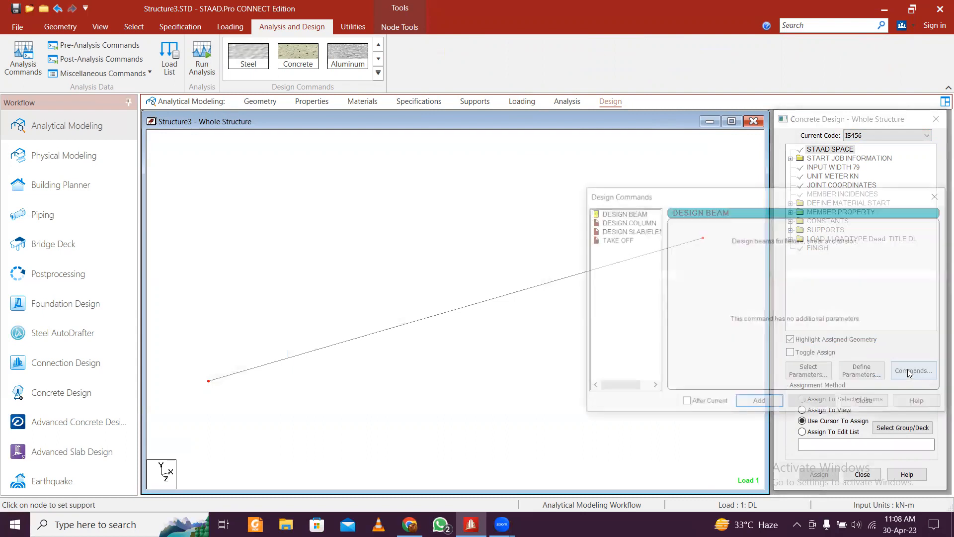
{"action": "left_click", "coordinate": [759, 402]}
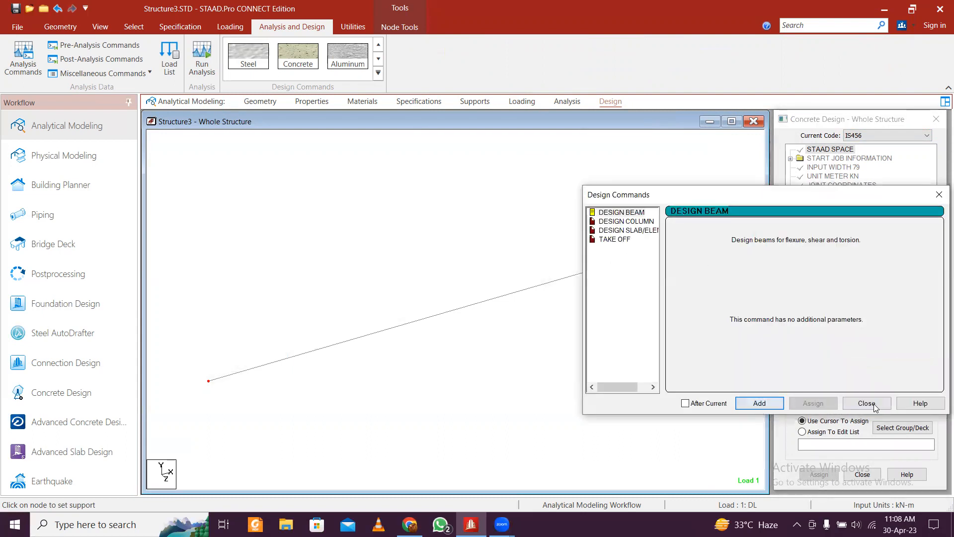
{"action": "left_click", "coordinate": [867, 403]}
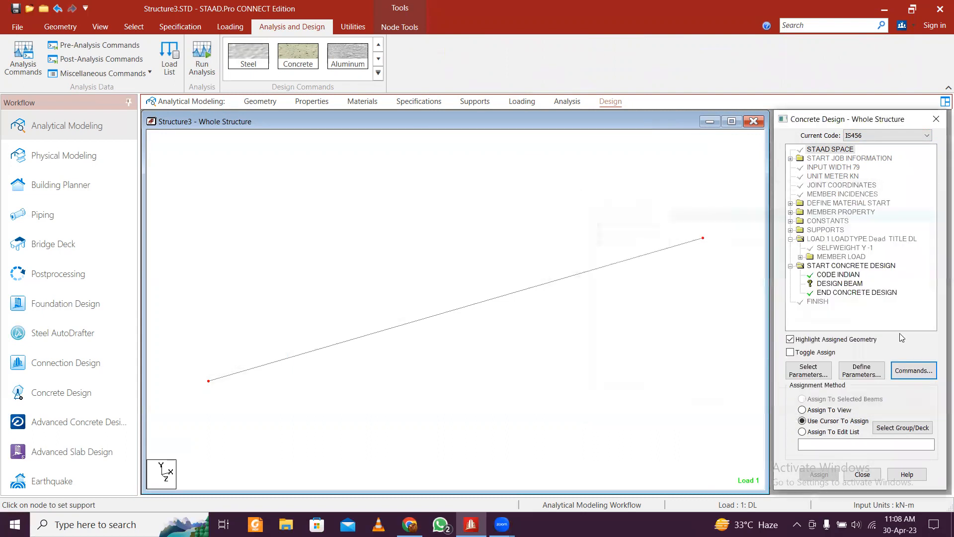
Step: Define the design parameters FC as 25000, FYMAIN as 550000 and FYSEC as 550000 kN/m2
{"action": "left_click", "coordinate": [868, 368]}
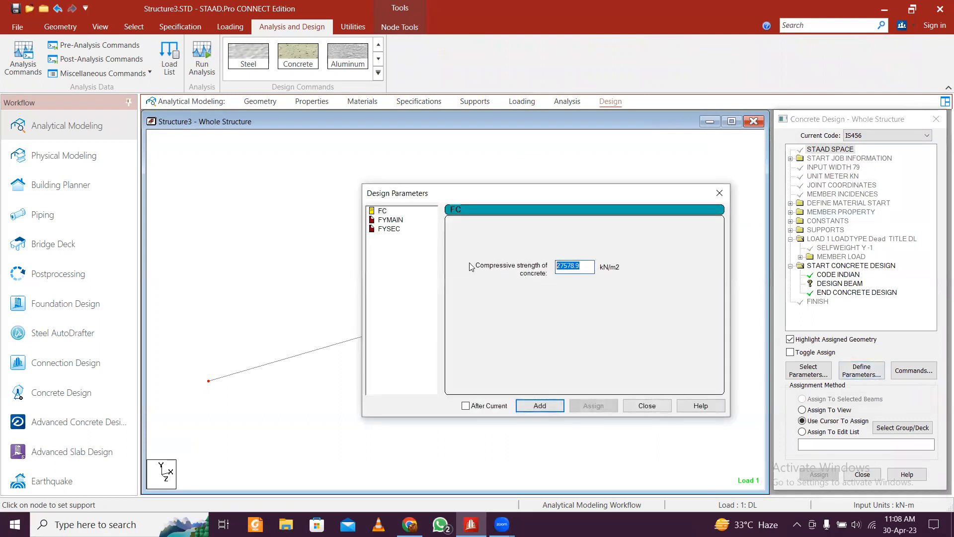
{"action": "type", "text": "25000"}
{"action": "left_click", "coordinate": [540, 406]}
{"action": "left_click", "coordinate": [396, 221]}
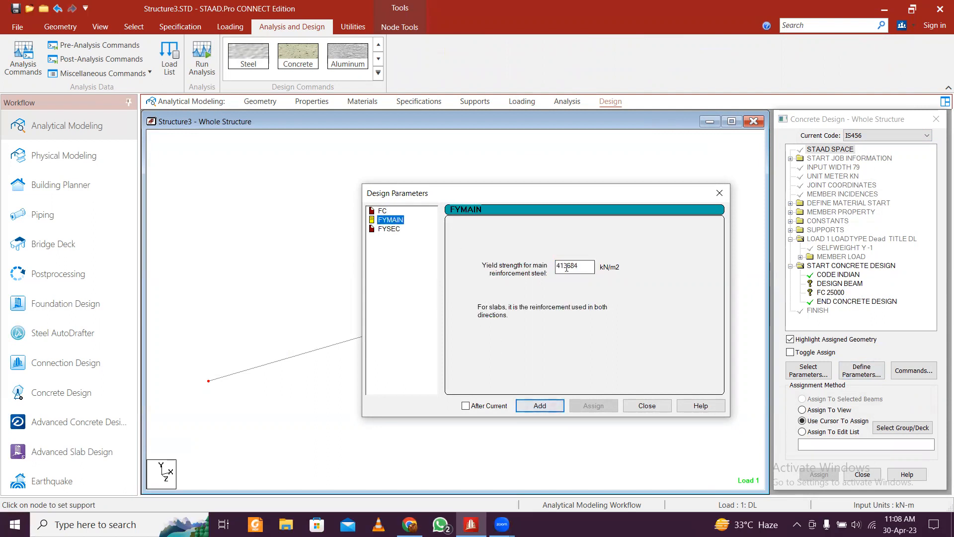
{"action": "type", "text": "550000"}
{"action": "left_click", "coordinate": [518, 405]}
{"action": "left_click", "coordinate": [389, 229]}
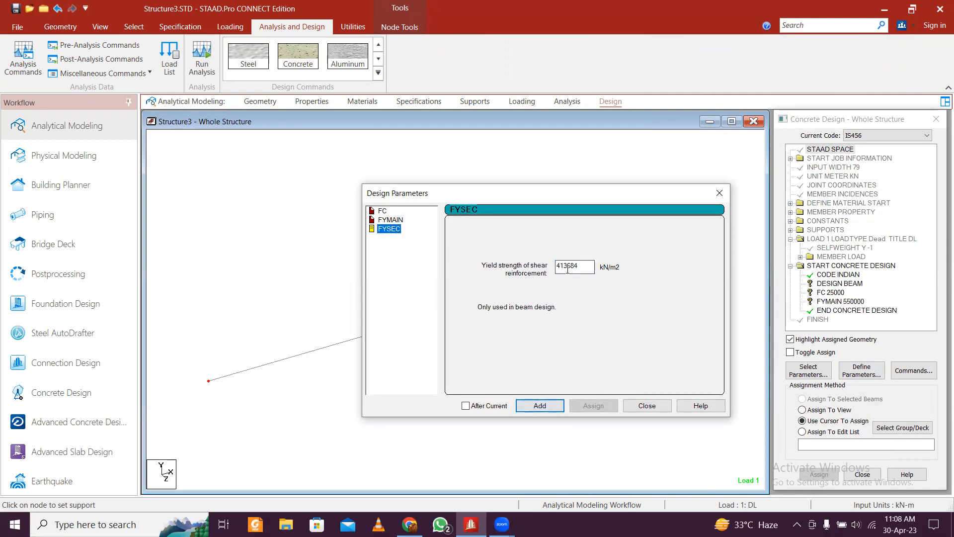
{"action": "type", "text": "550000"}
{"action": "left_click", "coordinate": [540, 406]}
{"action": "left_click", "coordinate": [660, 405]}
Step: Assign the DESIGN BEAM command to all beams in the view
{"action": "left_click", "coordinate": [839, 283]}
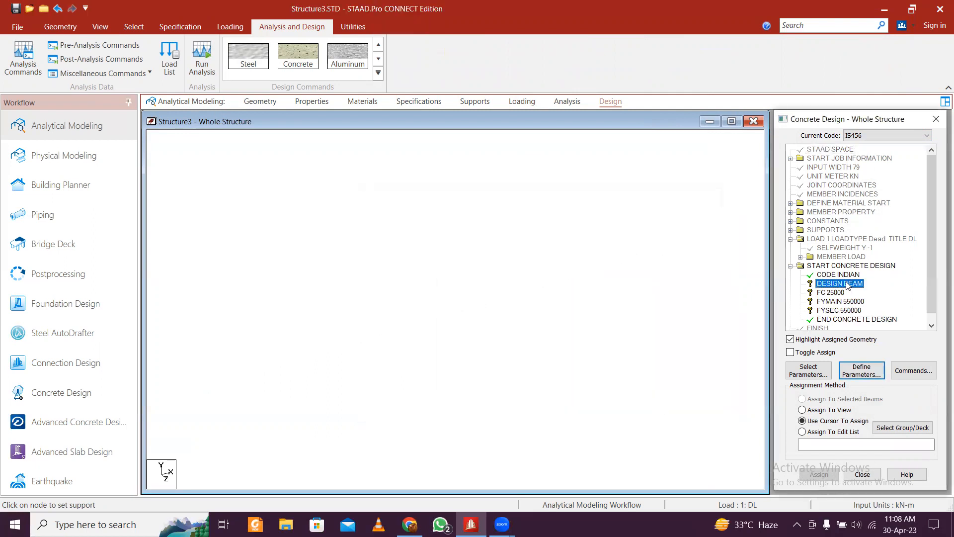
{"action": "left_click", "coordinate": [844, 411]}
{"action": "left_click", "coordinate": [823, 474]}
{"action": "left_click", "coordinate": [852, 334]}
Step: Assign the FC 25000 parameter to all beams in the view
{"action": "left_click", "coordinate": [839, 300]}
{"action": "left_click", "coordinate": [839, 294]}
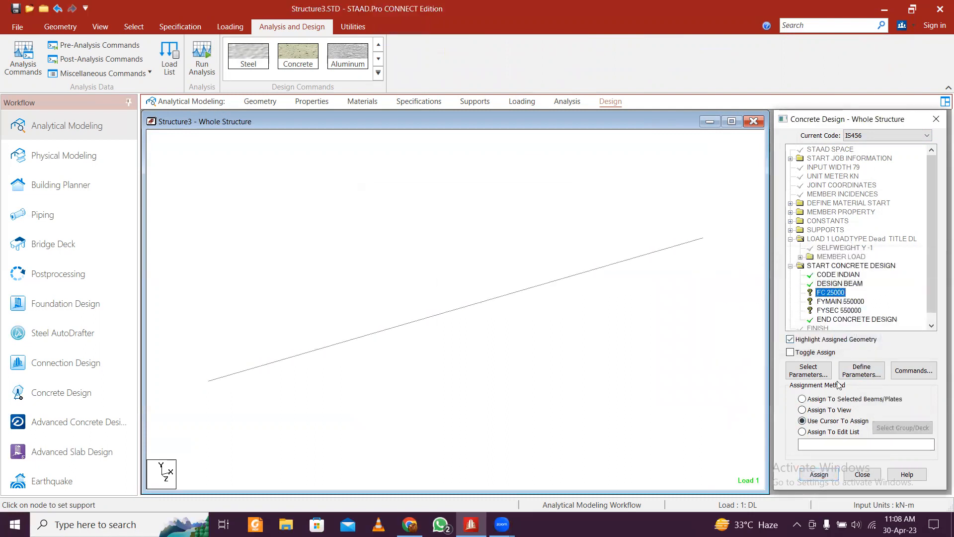
{"action": "left_click", "coordinate": [843, 410]}
{"action": "left_click", "coordinate": [819, 474]}
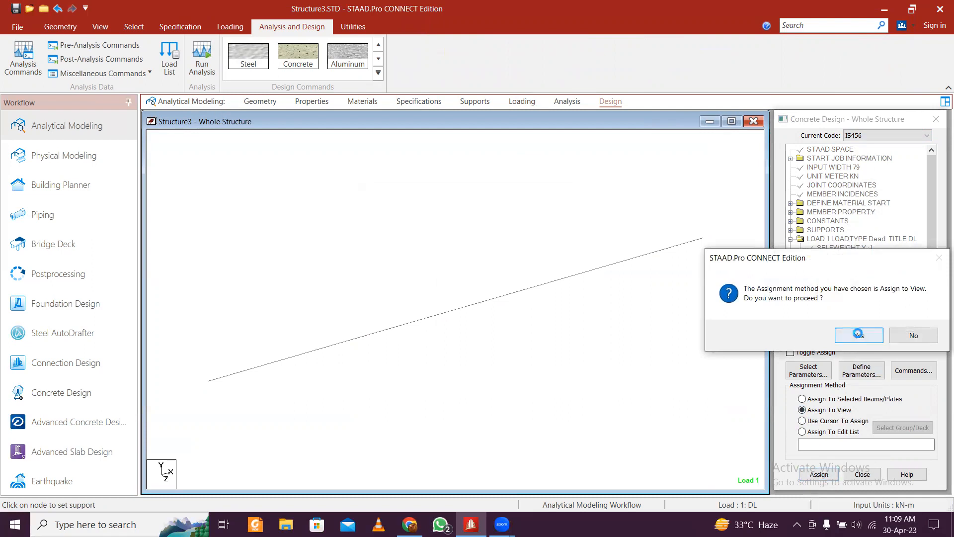
{"action": "left_click", "coordinate": [851, 334]}
Step: Assign the FYMAIN 550000 parameter to all beams in the view
{"action": "left_click", "coordinate": [836, 301]}
{"action": "left_click", "coordinate": [829, 410]}
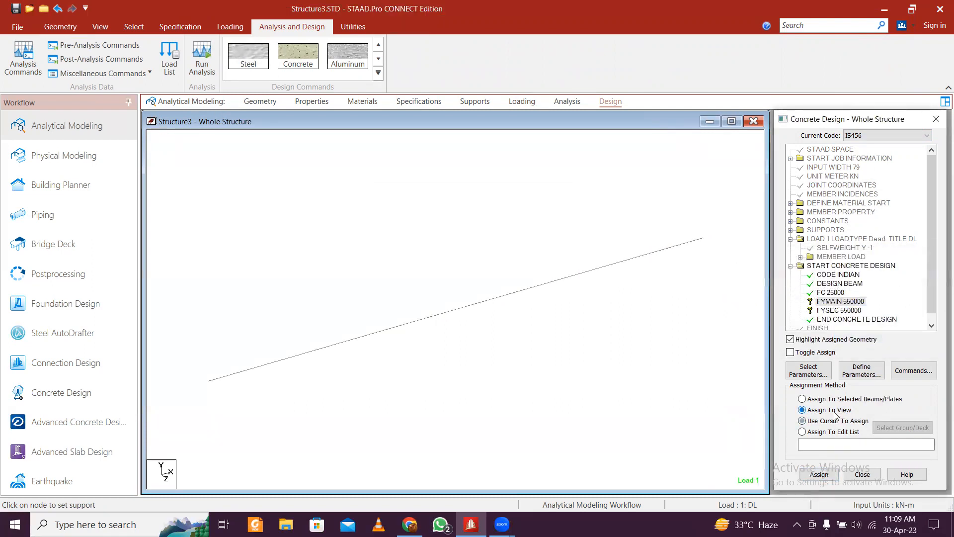
{"action": "left_click", "coordinate": [835, 473]}
{"action": "left_click", "coordinate": [851, 334]}
Step: Assign the FYSEC 550000 parameter to all beams in the view and clear the beam selection
{"action": "left_click", "coordinate": [840, 310]}
{"action": "left_click", "coordinate": [841, 411]}
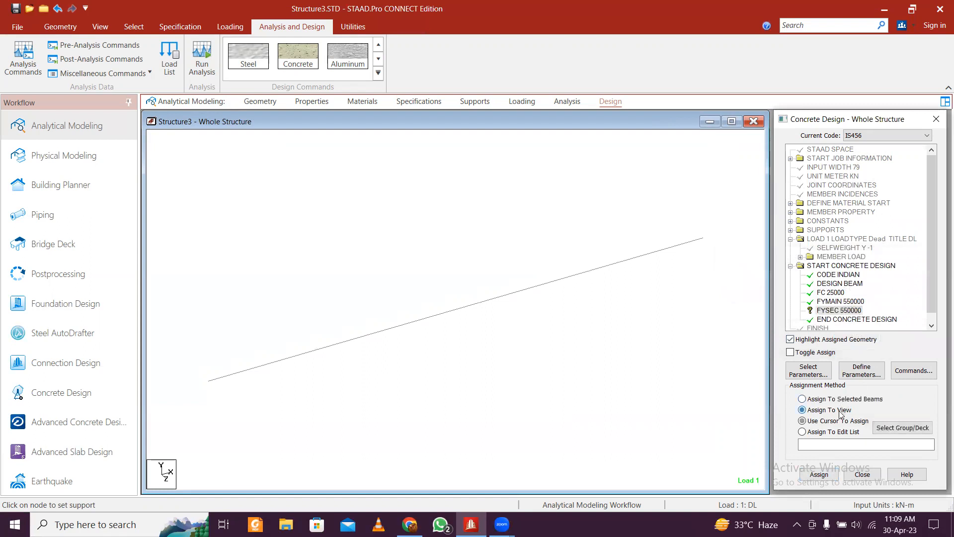
{"action": "left_click", "coordinate": [819, 474]}
{"action": "left_click", "coordinate": [849, 334]}
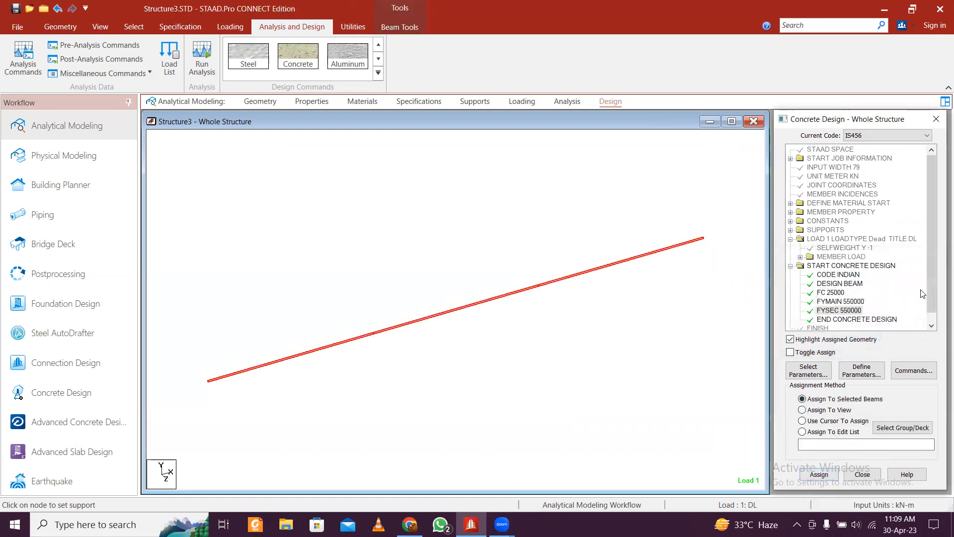
{"action": "scroll", "coordinate": [933, 286], "scroll_direction": "down", "scroll_amount": 1}
{"action": "left_click", "coordinate": [683, 371]}
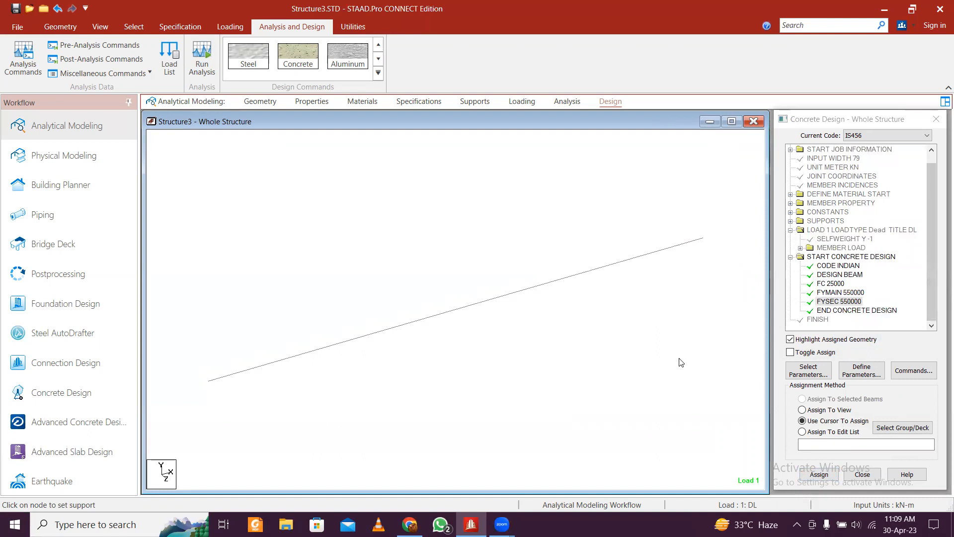
Step: Add a Perform Analysis command with the No Print option
{"action": "left_click", "coordinate": [23, 59]}
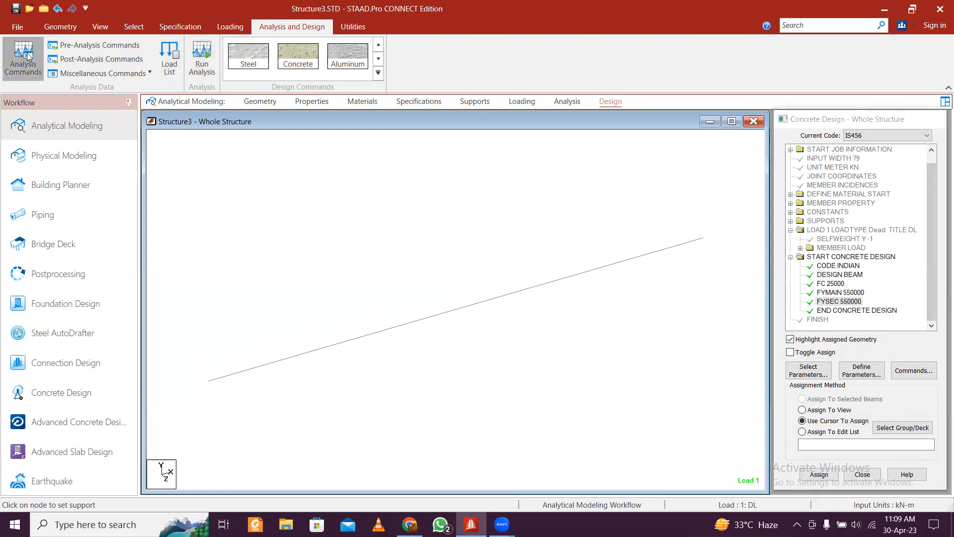
{"action": "left_click", "coordinate": [519, 436]}
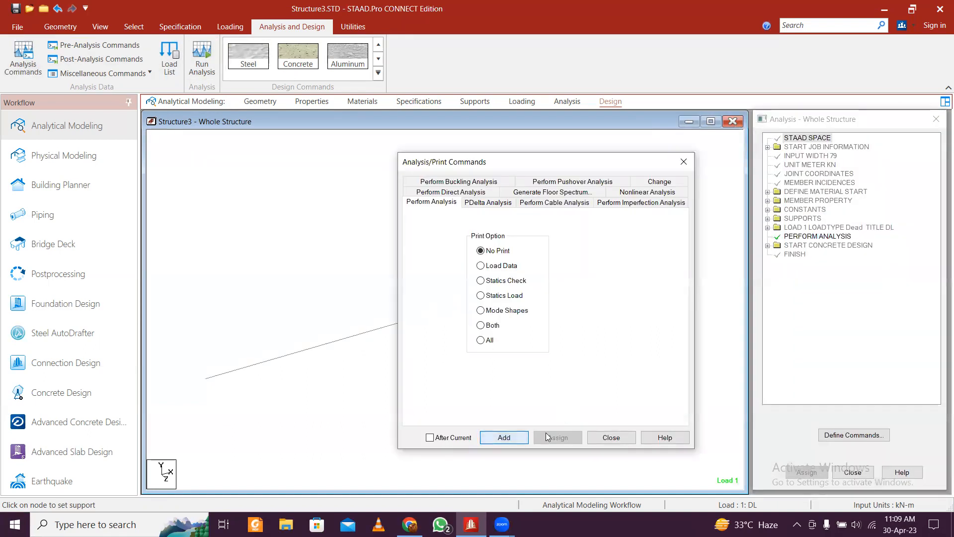
{"action": "left_click", "coordinate": [614, 437]}
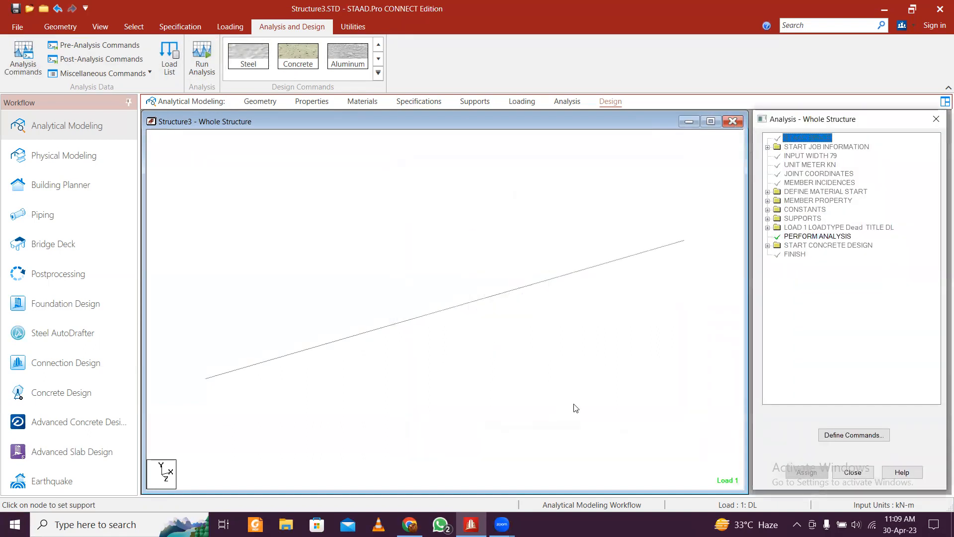
Step: Run the analysis and go to postprocessing mode with load case 1 DL selected for the results
{"action": "left_click", "coordinate": [198, 55]}
{"action": "left_click", "coordinate": [444, 323]}
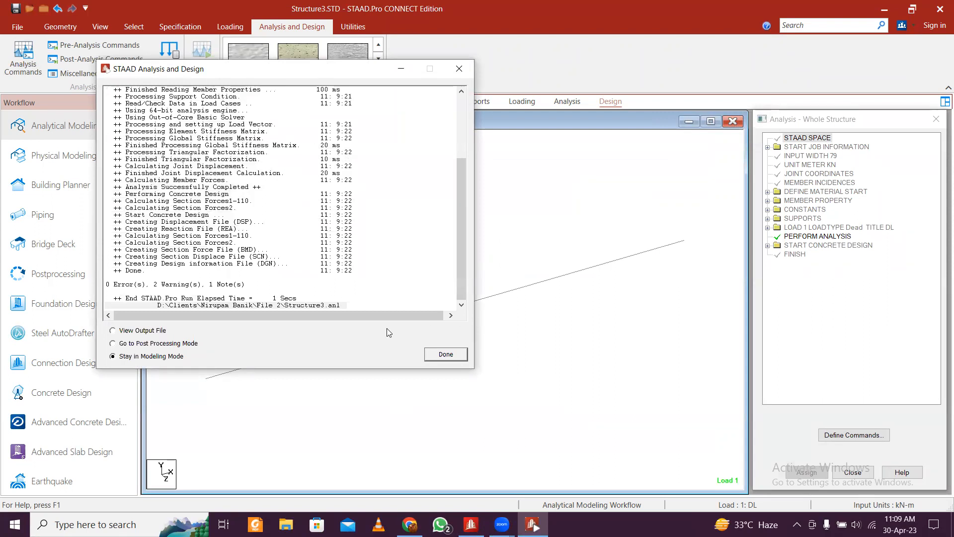
{"action": "left_click", "coordinate": [152, 343]}
{"action": "left_click", "coordinate": [446, 354]}
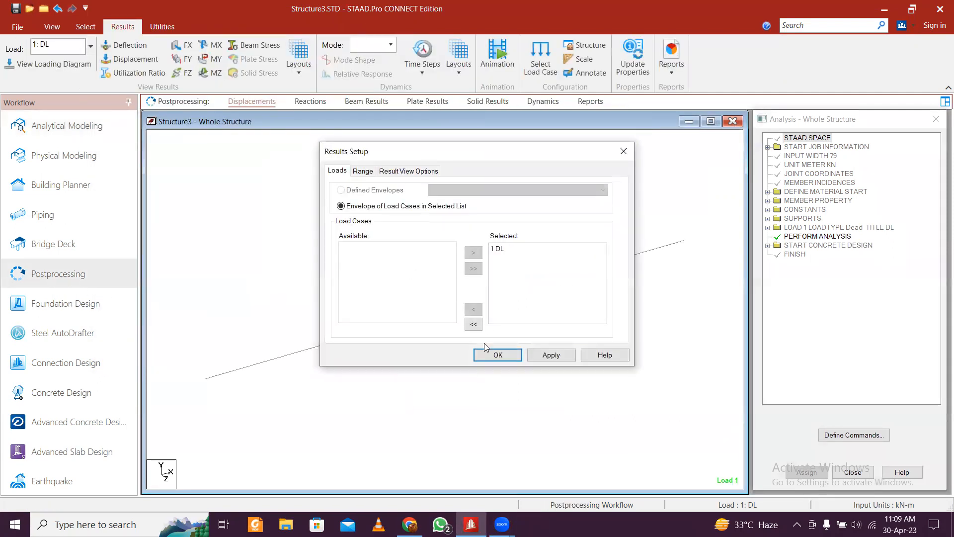
{"action": "left_click", "coordinate": [511, 355]}
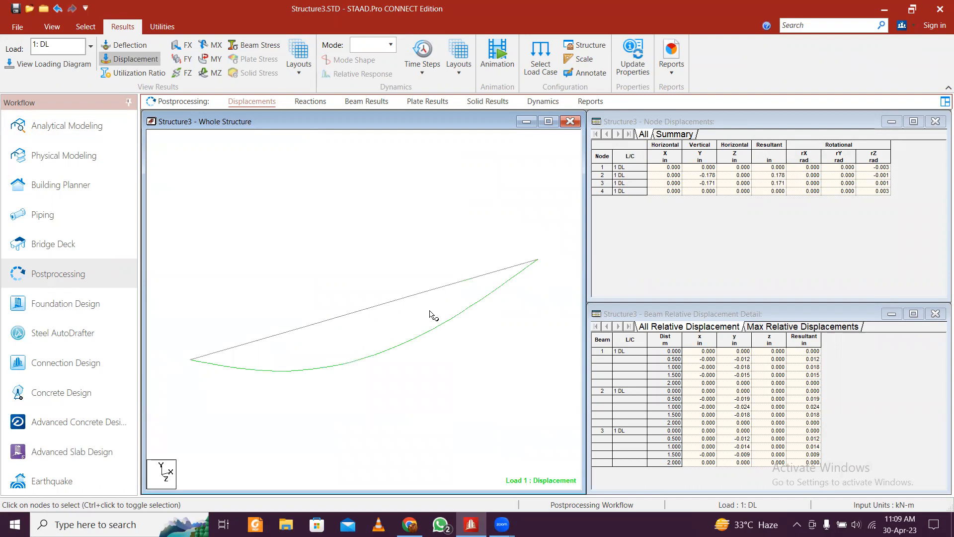
Step: Replace the displacement display with the FY shear force diagram, followed by the MZ bending moment diagram
{"action": "left_click", "coordinate": [130, 58]}
{"action": "left_click", "coordinate": [172, 61]}
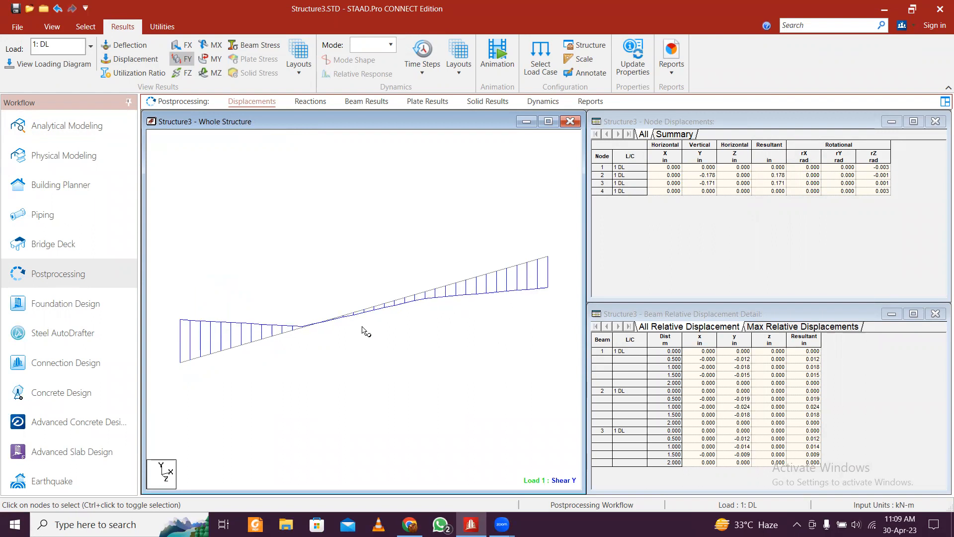
{"action": "left_click", "coordinate": [212, 73]}
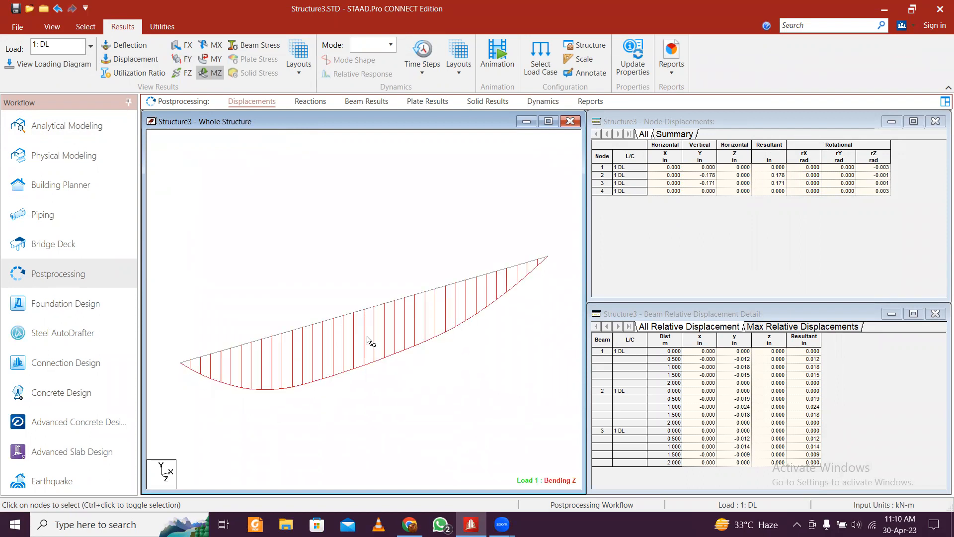
Step: Annotate the maximum bending values on all beams and close the structure results view
{"action": "left_click", "coordinate": [585, 72]}
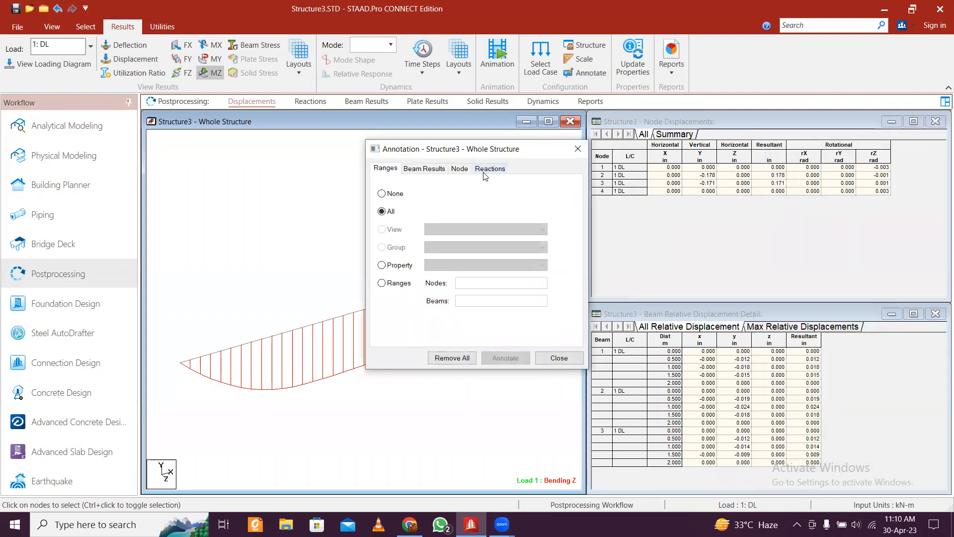
{"action": "left_click", "coordinate": [424, 169]}
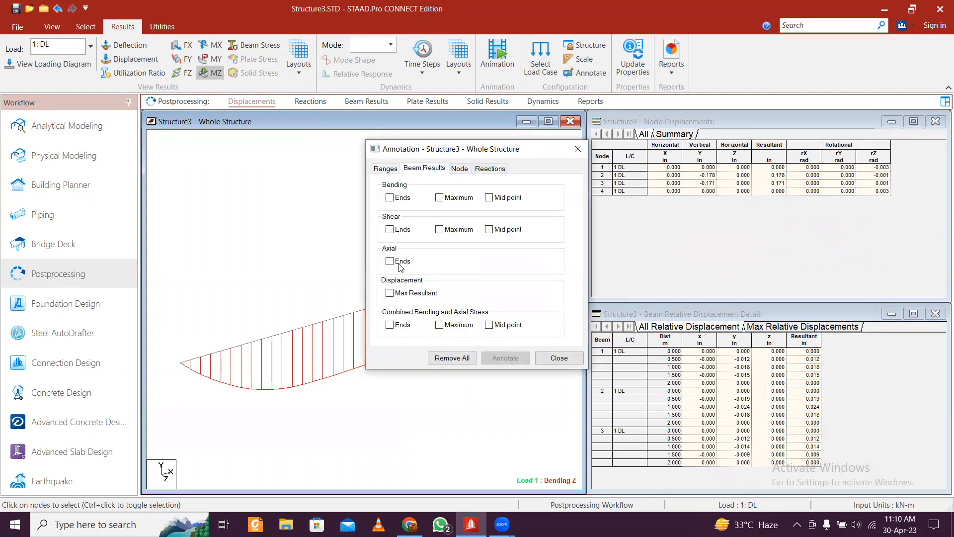
{"action": "left_click", "coordinate": [440, 198]}
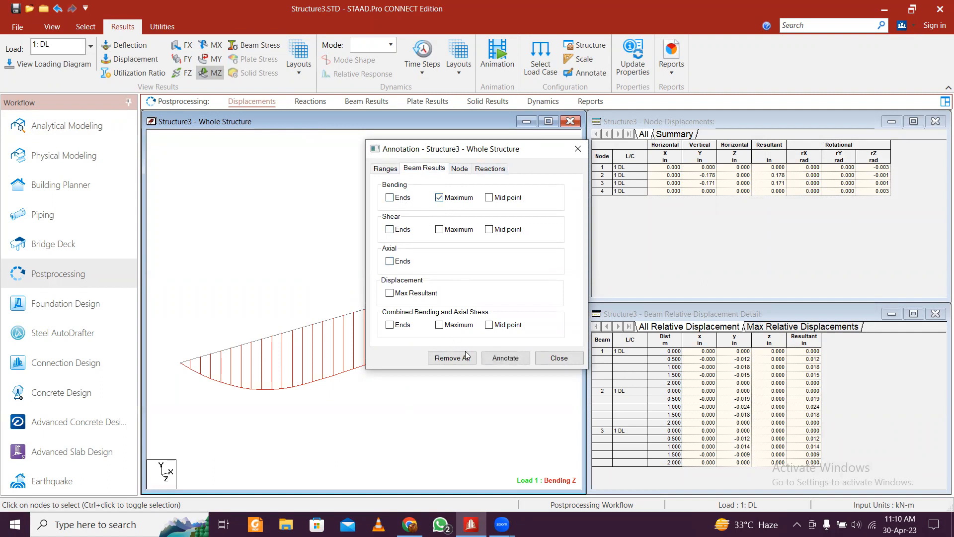
{"action": "left_click", "coordinate": [505, 358]}
{"action": "left_click", "coordinate": [570, 121]}
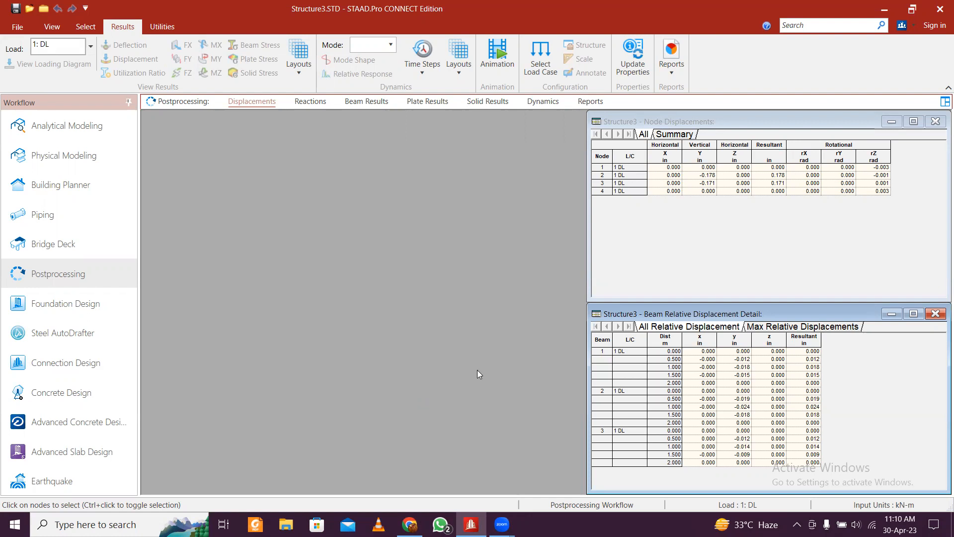
Step: Return to analytical modeling and delete the UNI GY -5 kN/m load from load case DL, discarding the old result files
{"action": "left_click", "coordinate": [67, 125]}
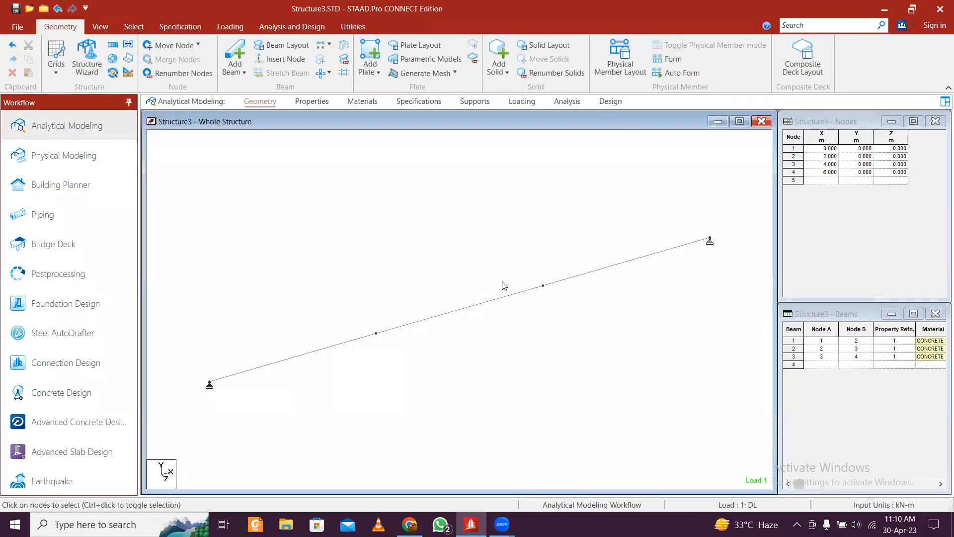
{"action": "left_click", "coordinate": [517, 102]}
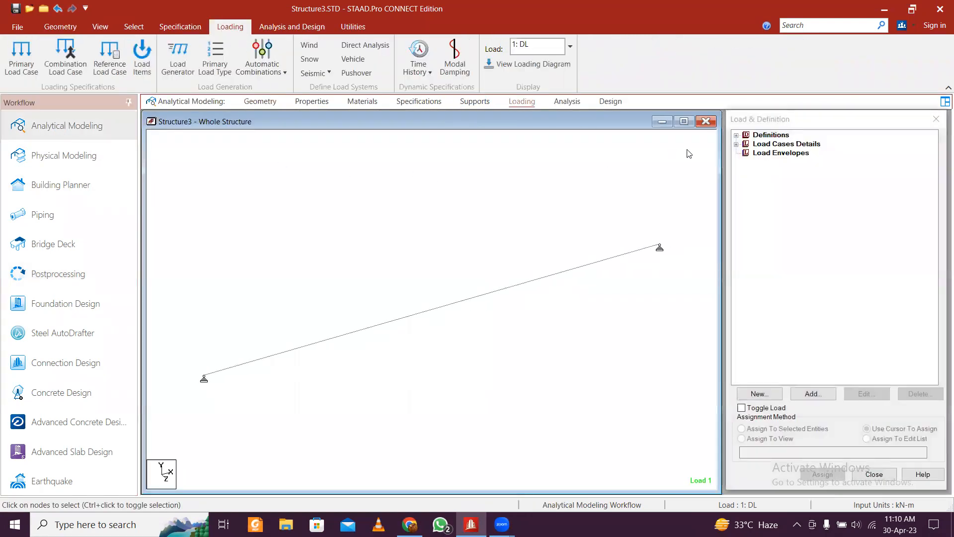
{"action": "left_click", "coordinate": [736, 144]}
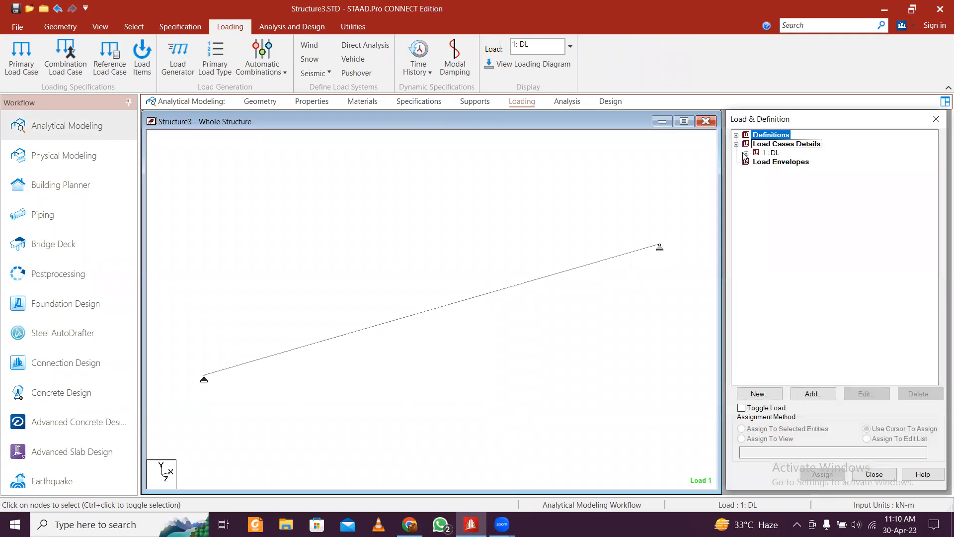
{"action": "left_click", "coordinate": [747, 153]}
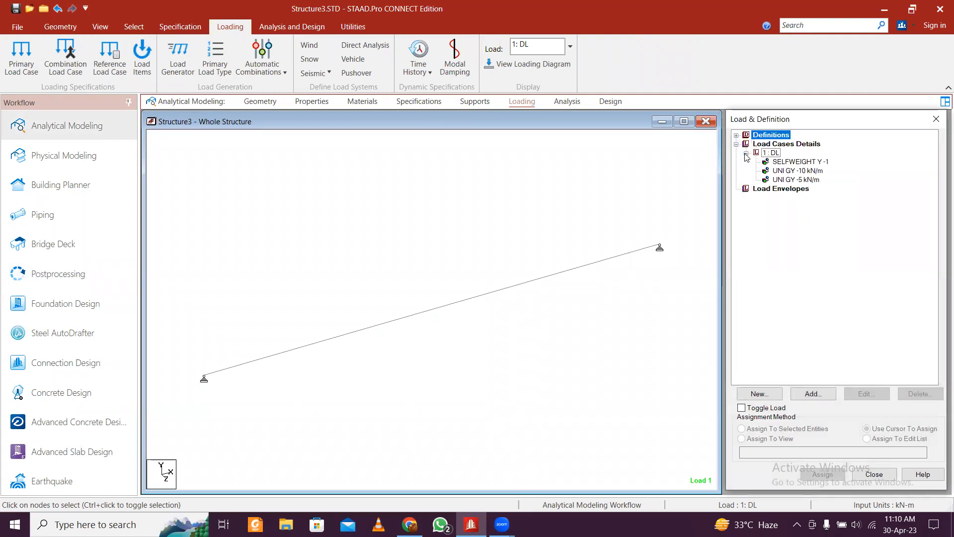
{"action": "left_click", "coordinate": [776, 179]}
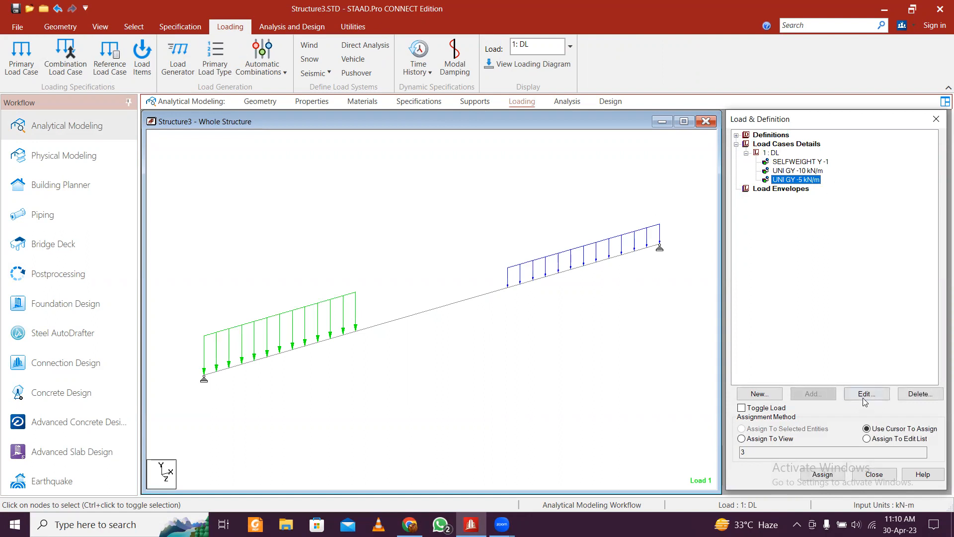
{"action": "left_click", "coordinate": [921, 394]}
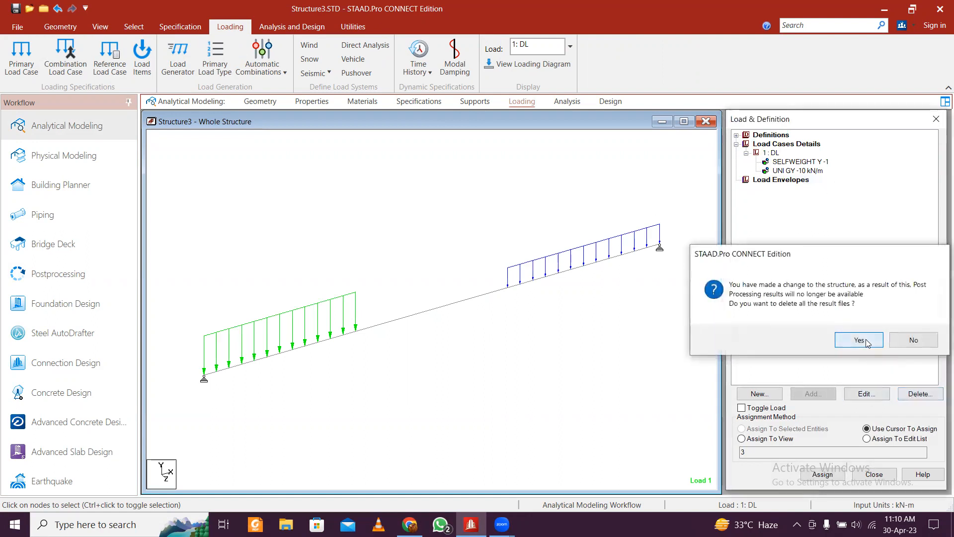
{"action": "left_click", "coordinate": [867, 343]}
Step: Add a linear varying member load to load case DL with W1 -2 and W2 -8 kN/m in local Y
{"action": "left_click", "coordinate": [773, 146]}
{"action": "left_click", "coordinate": [770, 153]}
{"action": "left_click", "coordinate": [814, 394]}
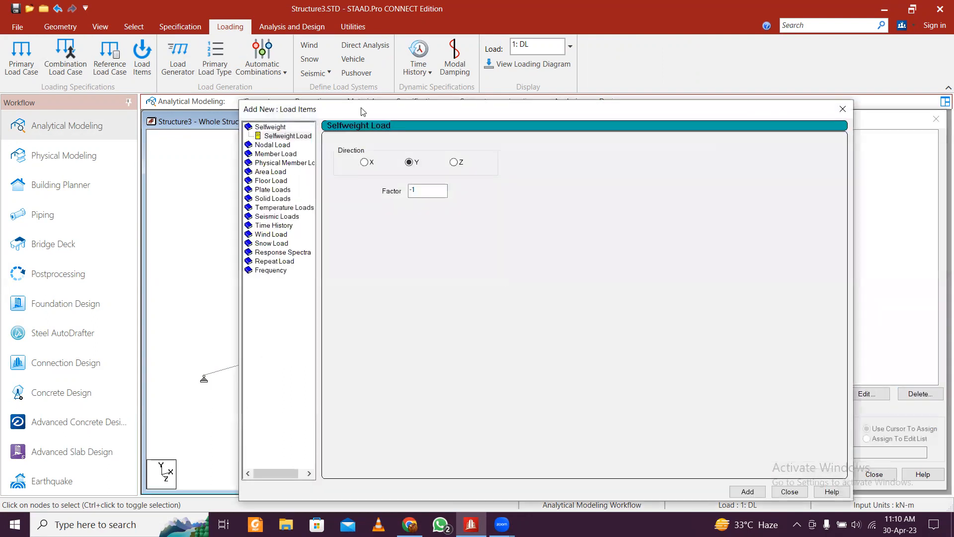
{"action": "left_click_drag", "start_coordinate": [362, 103], "coordinate": [298, 51]}
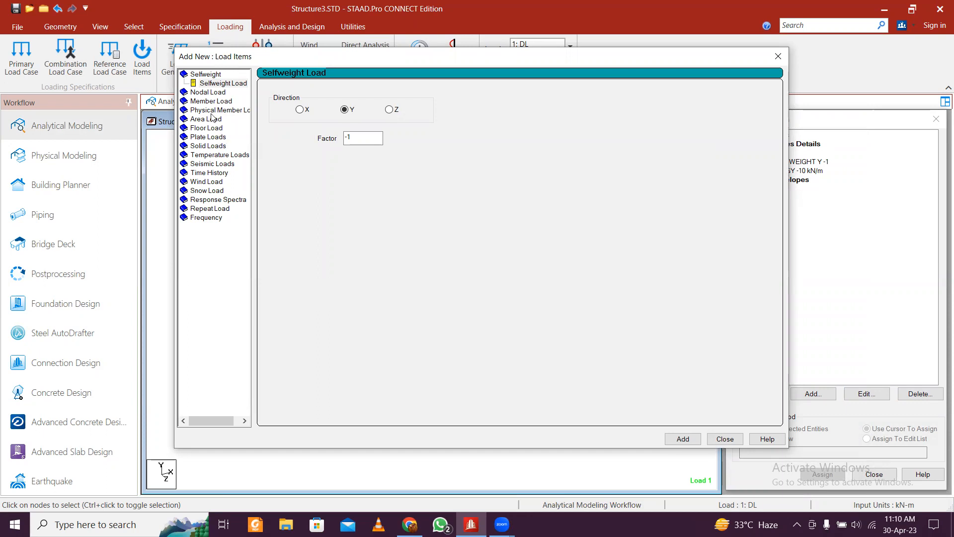
{"action": "left_click", "coordinate": [213, 102]}
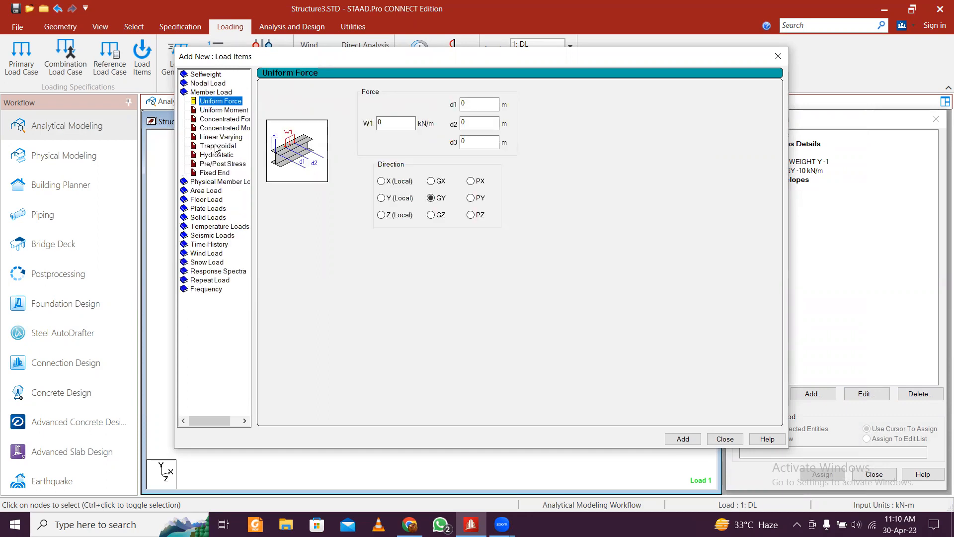
{"action": "left_click", "coordinate": [223, 139]}
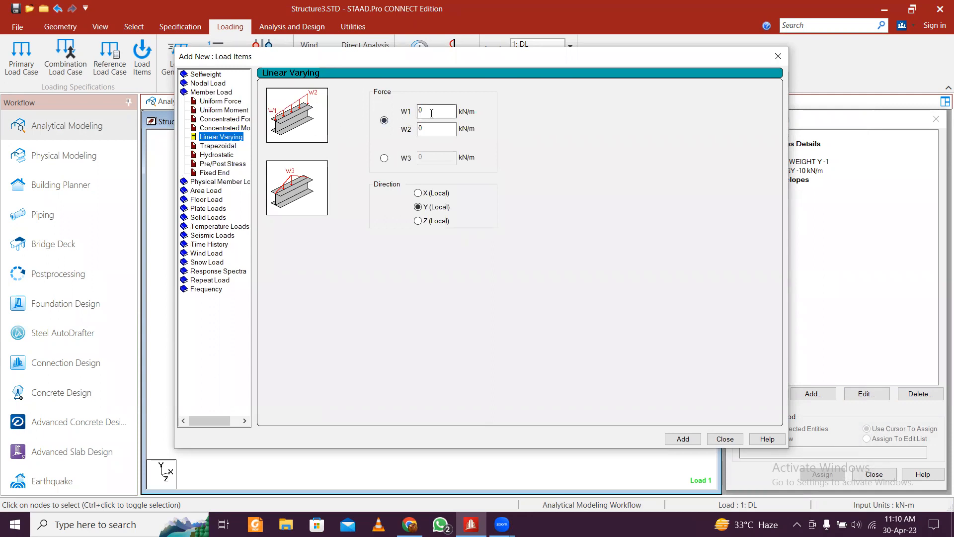
{"action": "left_click_drag", "start_coordinate": [431, 111], "coordinate": [386, 111]}
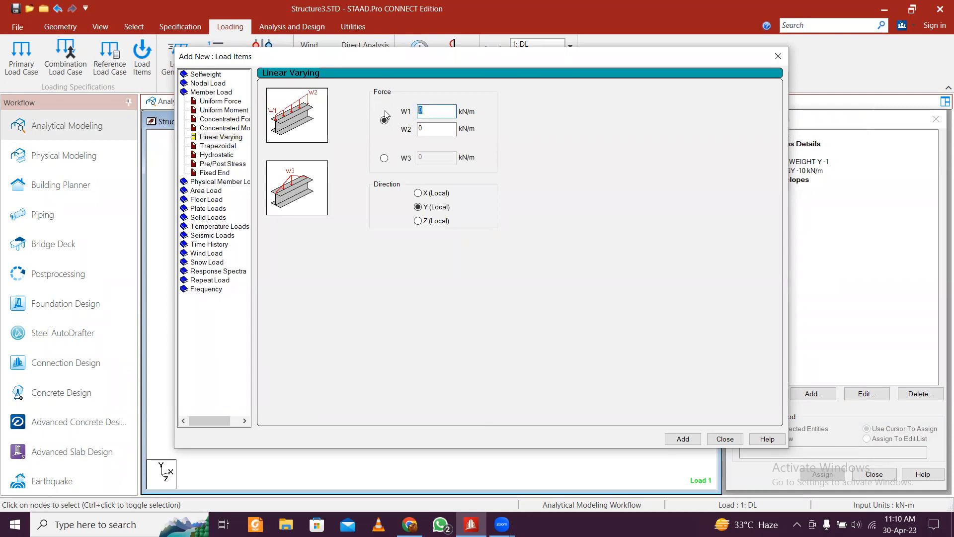
{"action": "type", "text": "-"}
{"action": "left_click_drag", "start_coordinate": [440, 128], "coordinate": [388, 129]}
{"action": "type", "text": "-"}
{"action": "left_click", "coordinate": [683, 439]}
{"action": "left_click", "coordinate": [725, 439]}
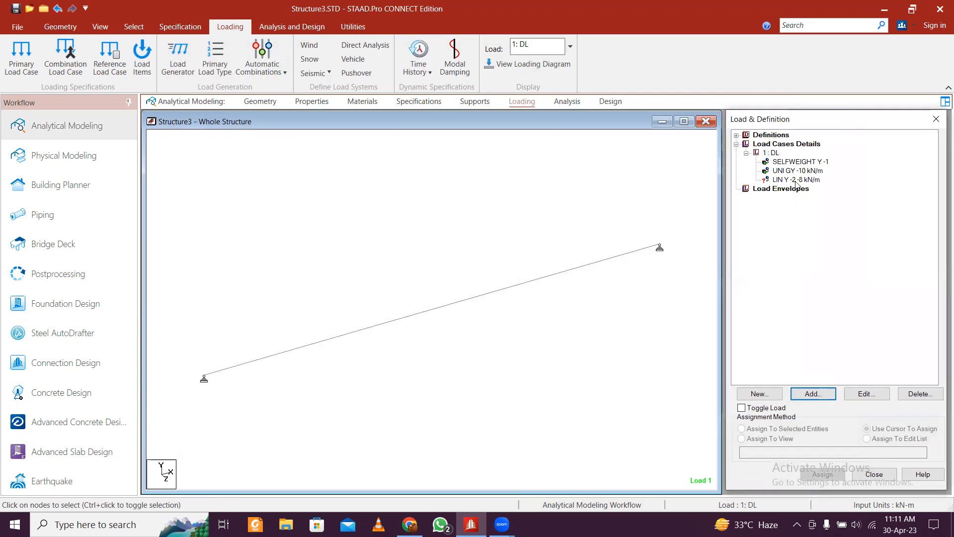
Step: Assign the LIN Y -2 -8 kN/m load to the third beam span, next to the far support
{"action": "left_click", "coordinate": [796, 180]}
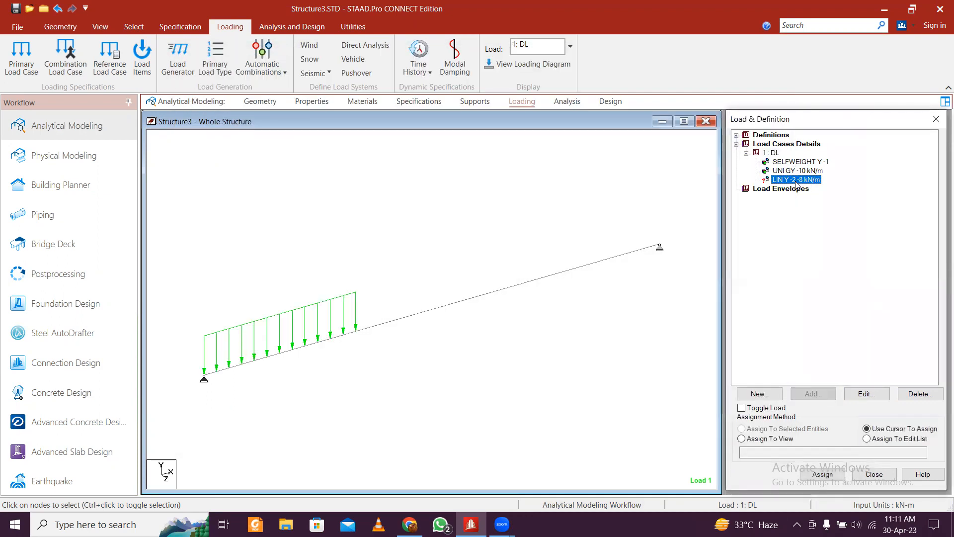
{"action": "left_click", "coordinate": [607, 262]}
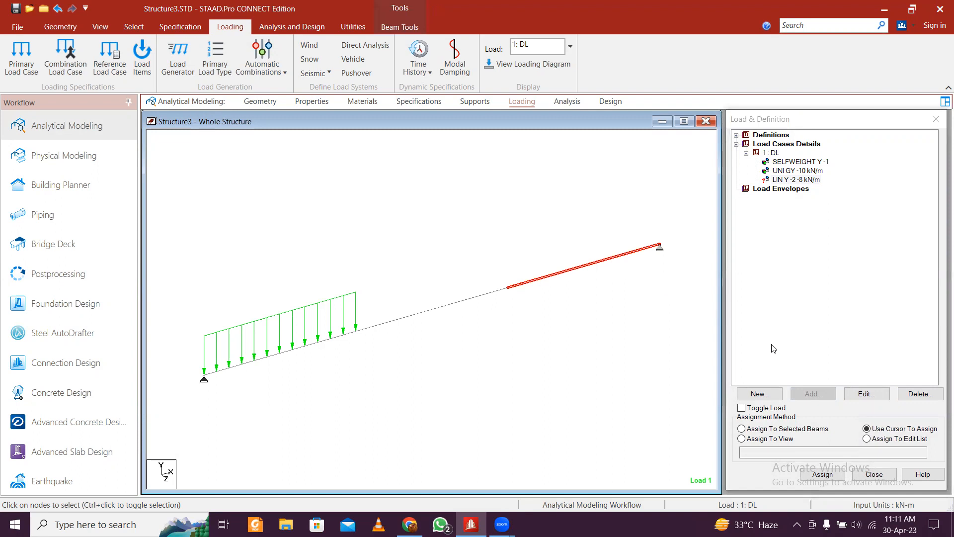
{"action": "left_click", "coordinate": [823, 474]}
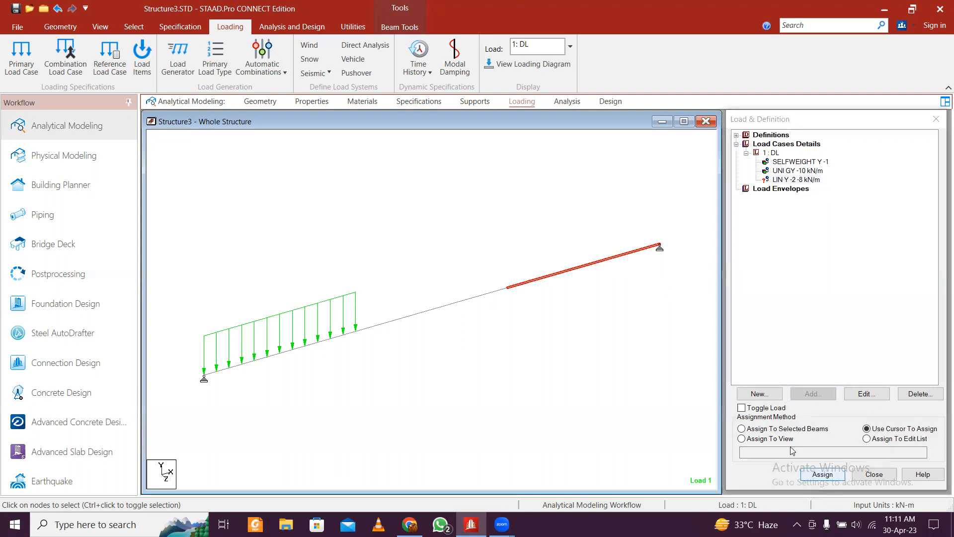
{"action": "left_click", "coordinate": [824, 474]}
{"action": "left_click", "coordinate": [856, 340]}
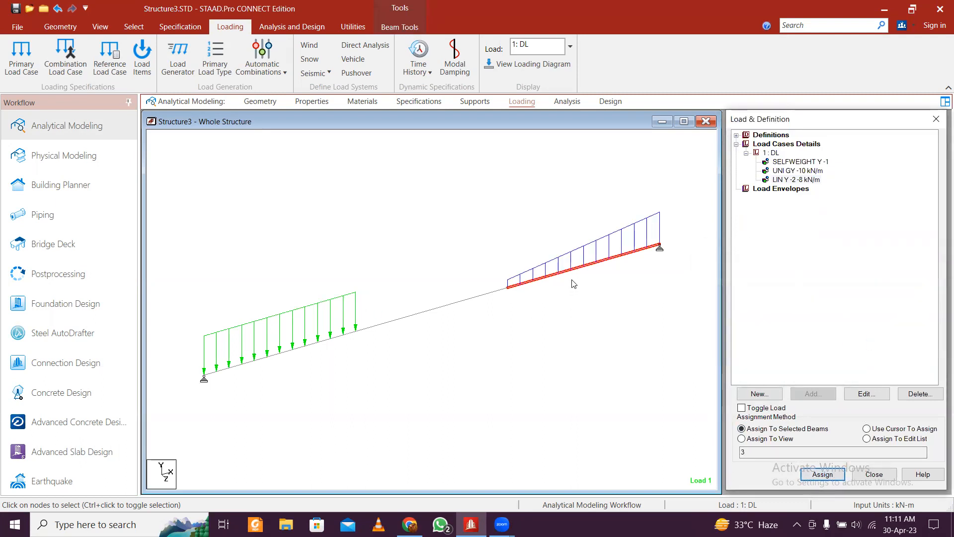
Step: Rerun the analysis and concrete design on the model with the linear varying load
{"action": "left_click", "coordinate": [298, 27]}
{"action": "left_click", "coordinate": [202, 57]}
{"action": "left_click", "coordinate": [467, 323]}
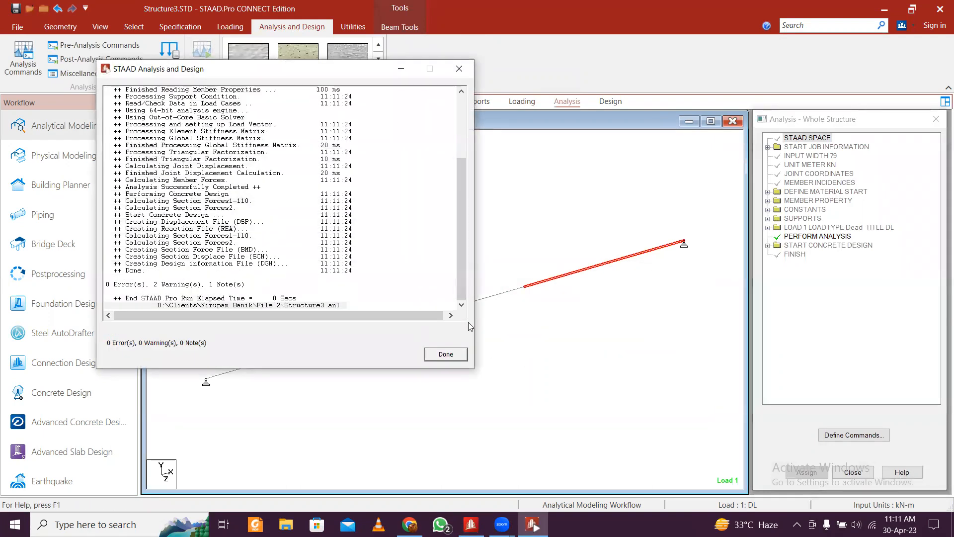
Step: Close the completed analysis run and open the postprocessing results for load case 1 DL
{"action": "left_click", "coordinate": [454, 354]}
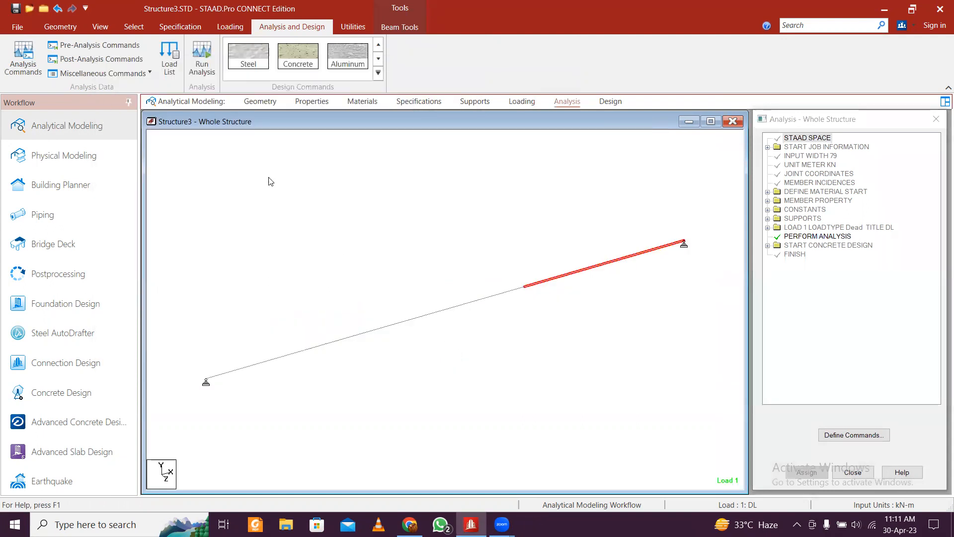
{"action": "left_click", "coordinate": [72, 274]}
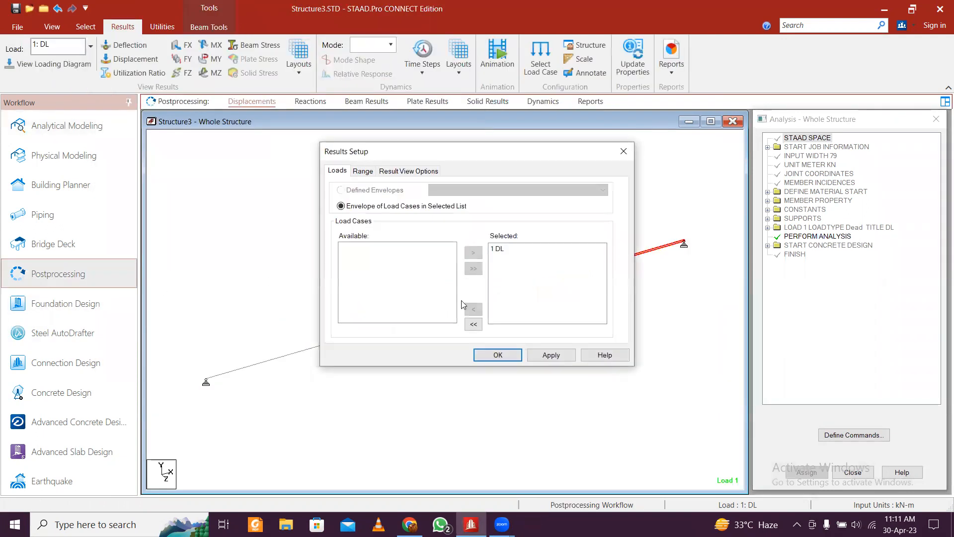
{"action": "left_click", "coordinate": [498, 354]}
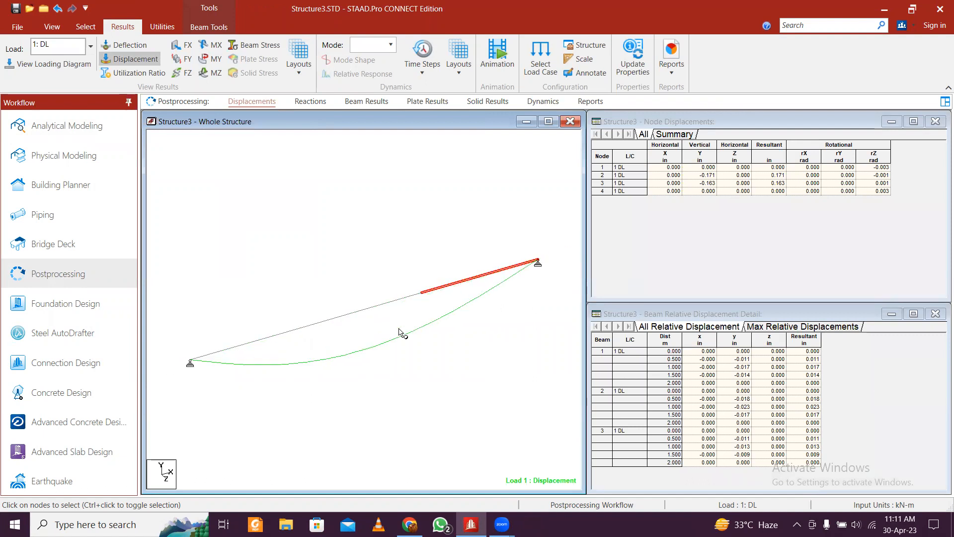
Step: Hide the beam's displacement curve and view its shear Y (FY) and bending Z (MZ) diagrams
{"action": "left_click", "coordinate": [141, 60]}
{"action": "left_click", "coordinate": [188, 62]}
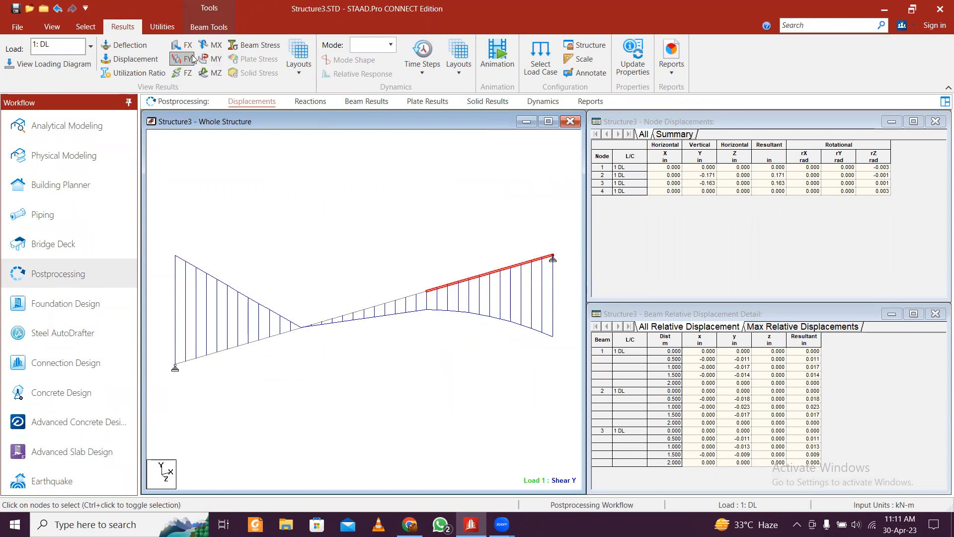
{"action": "left_click", "coordinate": [214, 72]}
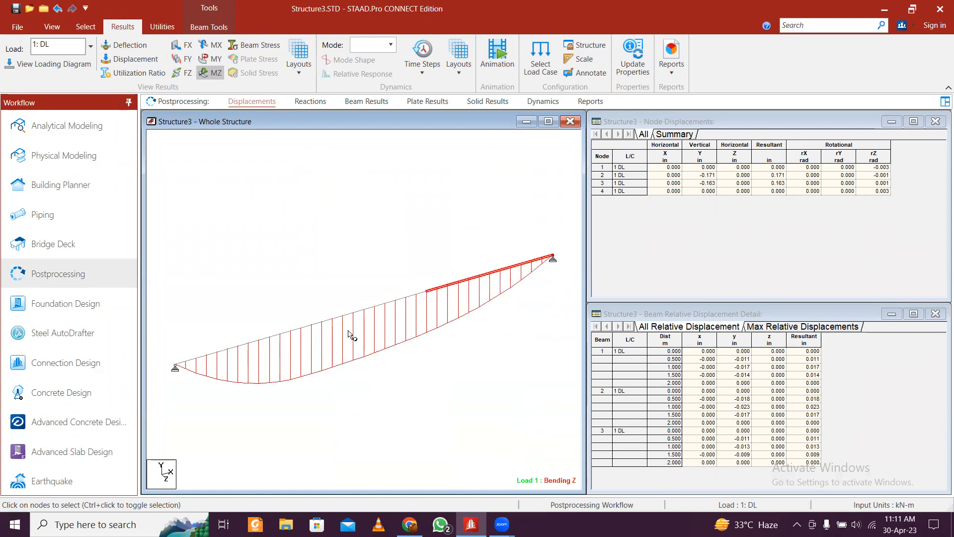
Step: View the beam's bending Y (MY) and torsion (MX) diagrams, and hide both again
{"action": "left_click", "coordinate": [216, 62]}
{"action": "left_click", "coordinate": [216, 43]}
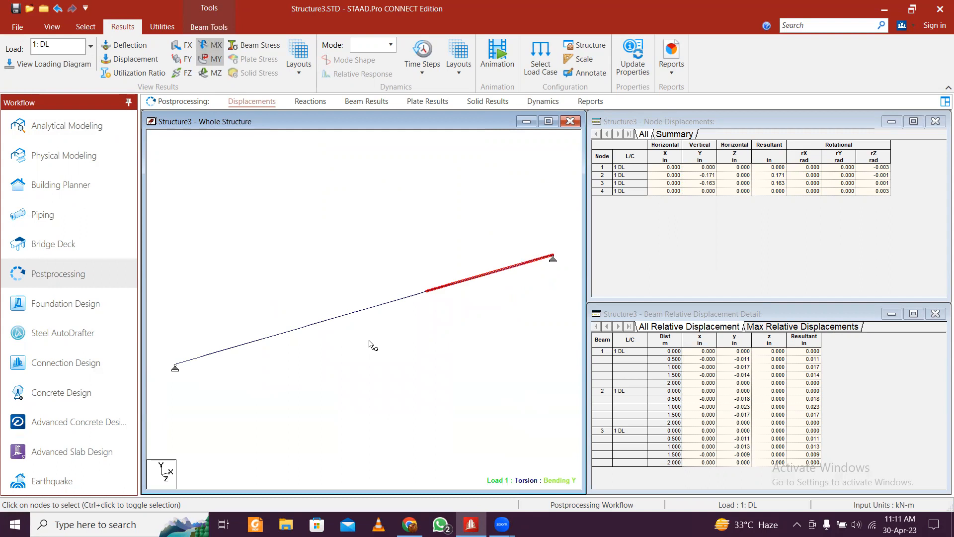
{"action": "left_click", "coordinate": [217, 60]}
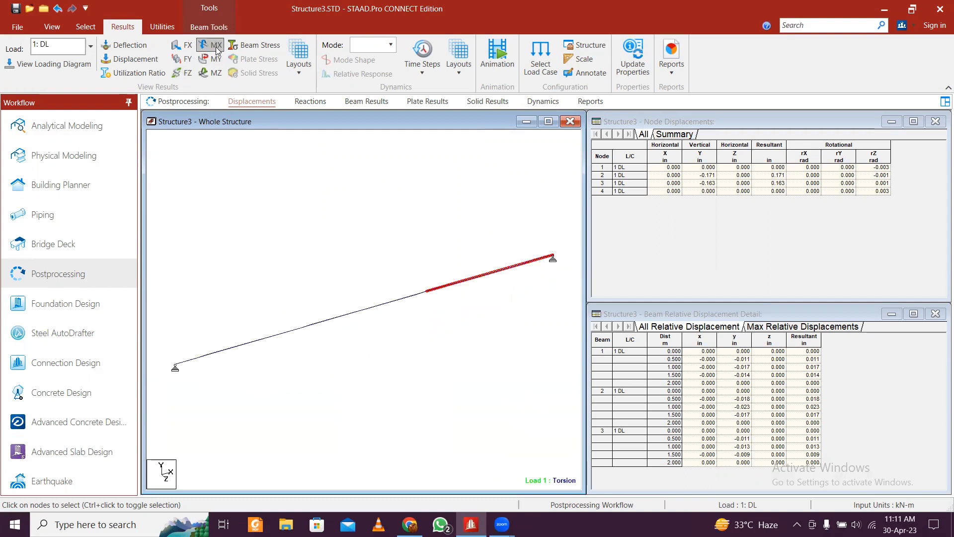
{"action": "left_click", "coordinate": [216, 47]}
Step: View the bending Z (MZ) and shear Y (FY) diagrams again, leaving the beam without any result diagram
{"action": "left_click", "coordinate": [208, 75]}
{"action": "left_click", "coordinate": [215, 73]}
{"action": "left_click", "coordinate": [188, 59]}
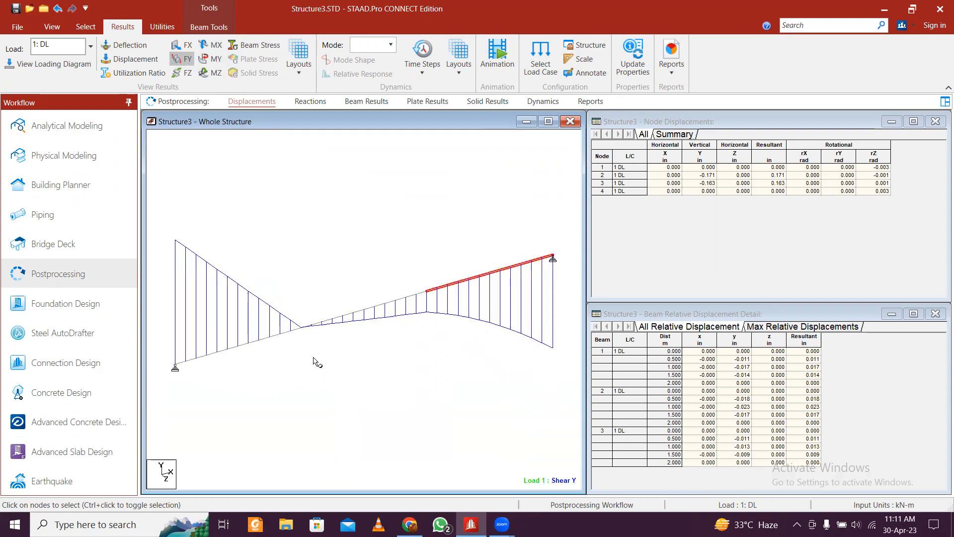
{"action": "left_click", "coordinate": [189, 59]}
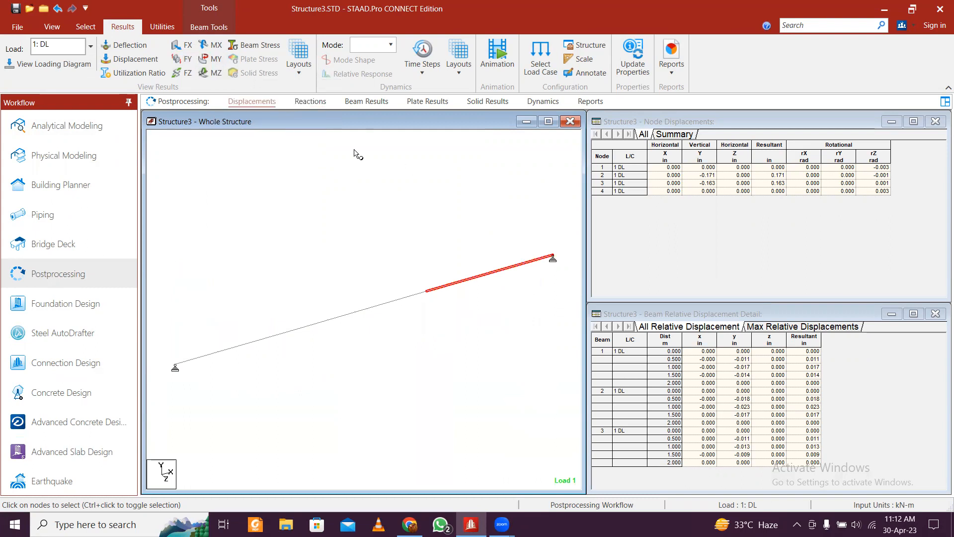
{"action": "scroll", "coordinate": [292, 213], "scroll_direction": "down", "scroll_amount": 2}
{"action": "middle_click_drag", "start_coordinate": [292, 213], "coordinate": [304, 226]}
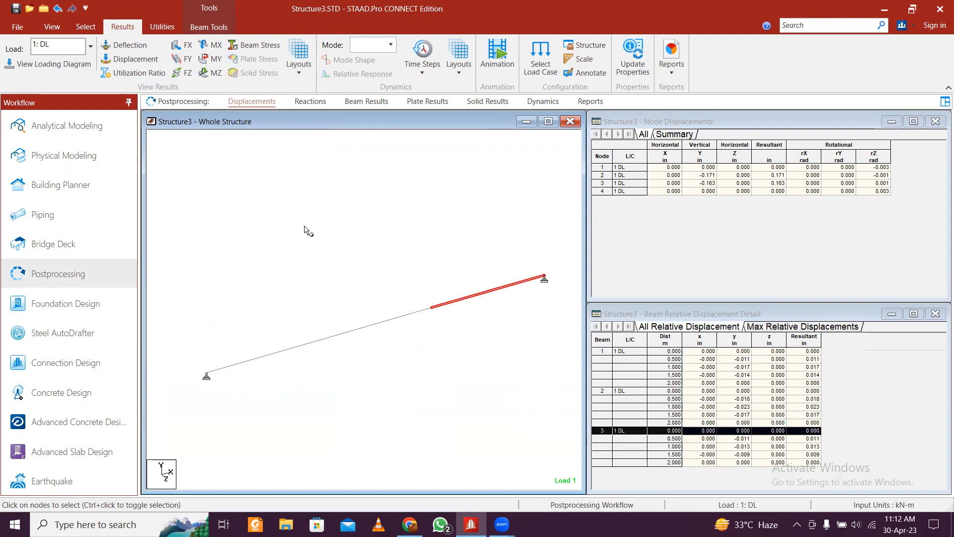
{"action": "middle_click_drag", "start_coordinate": [356, 275], "coordinate": [339, 258]}
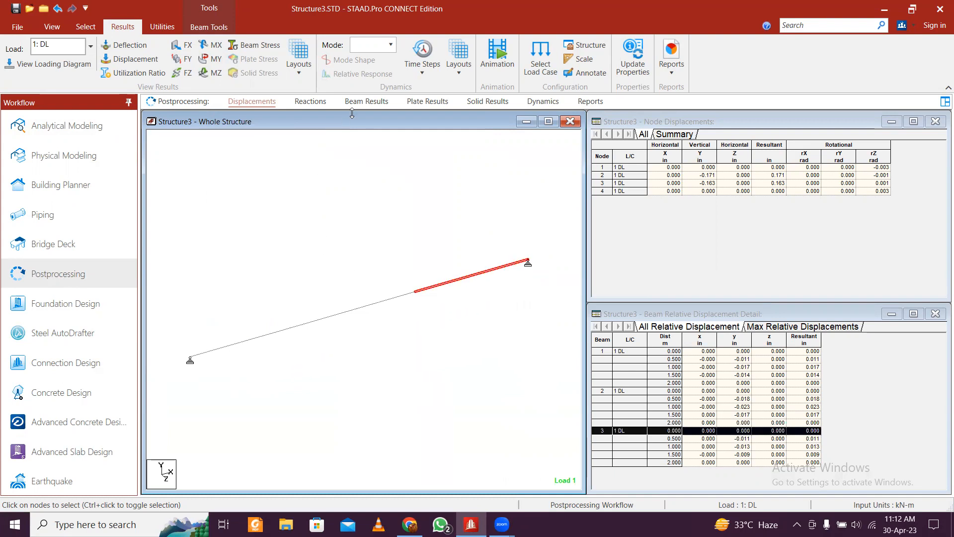
Step: Return to analytical modeling and delete the pinned Support 2 from the structure, including the existing result files
{"action": "left_click", "coordinate": [74, 126]}
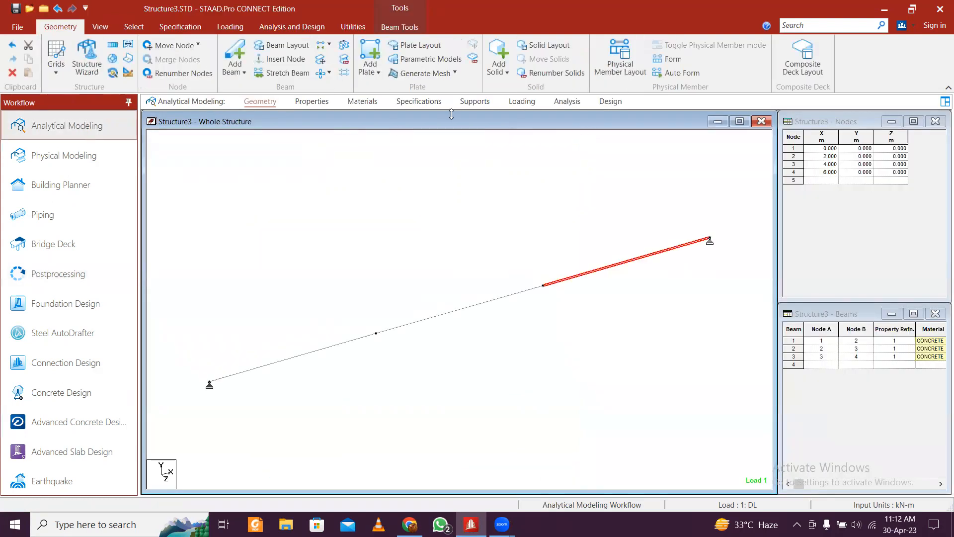
{"action": "left_click", "coordinate": [475, 102]}
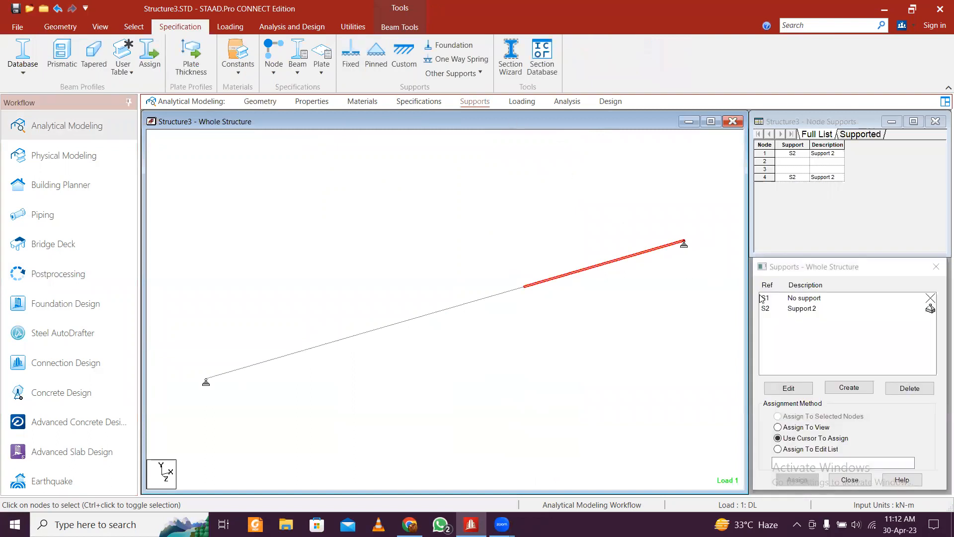
{"action": "left_click", "coordinate": [794, 308]}
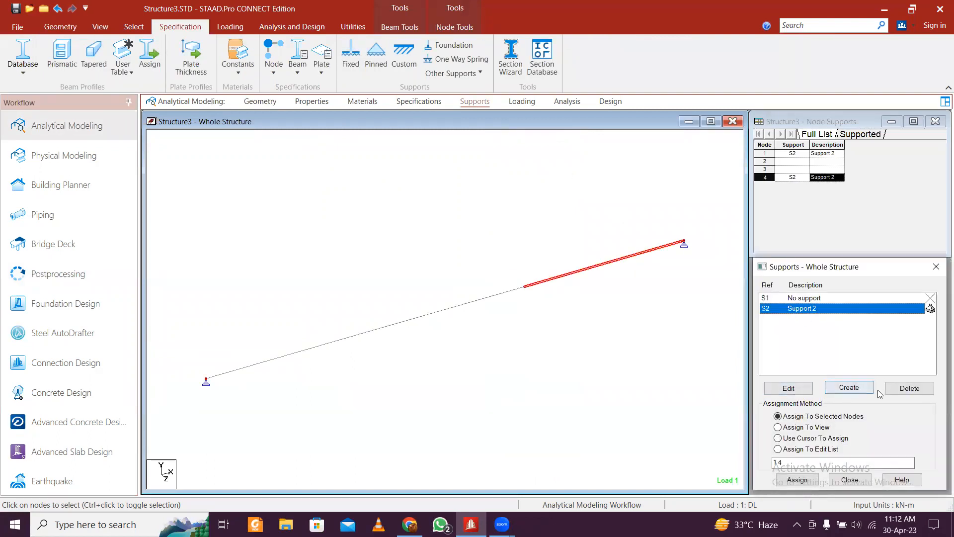
{"action": "left_click", "coordinate": [909, 389]}
{"action": "left_click", "coordinate": [845, 417]}
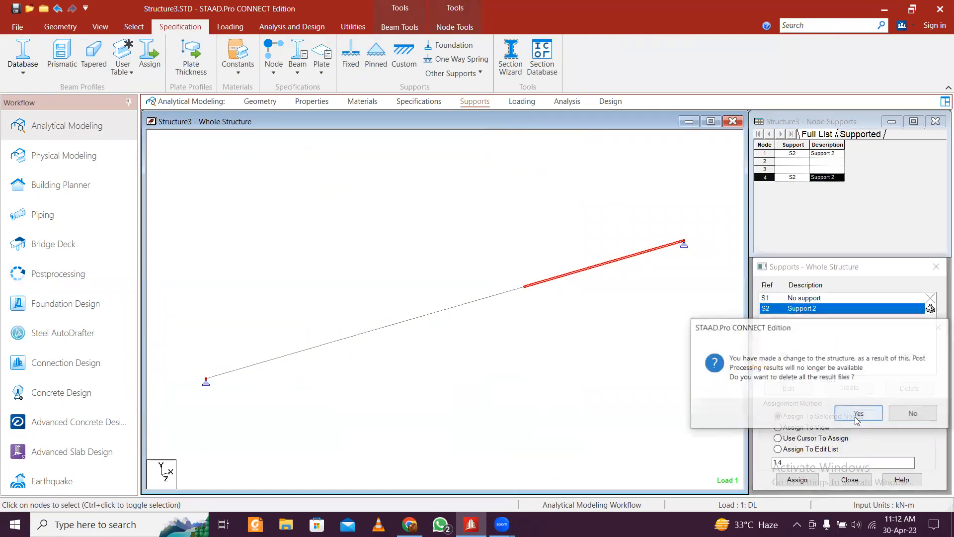
{"action": "left_click", "coordinate": [847, 412]}
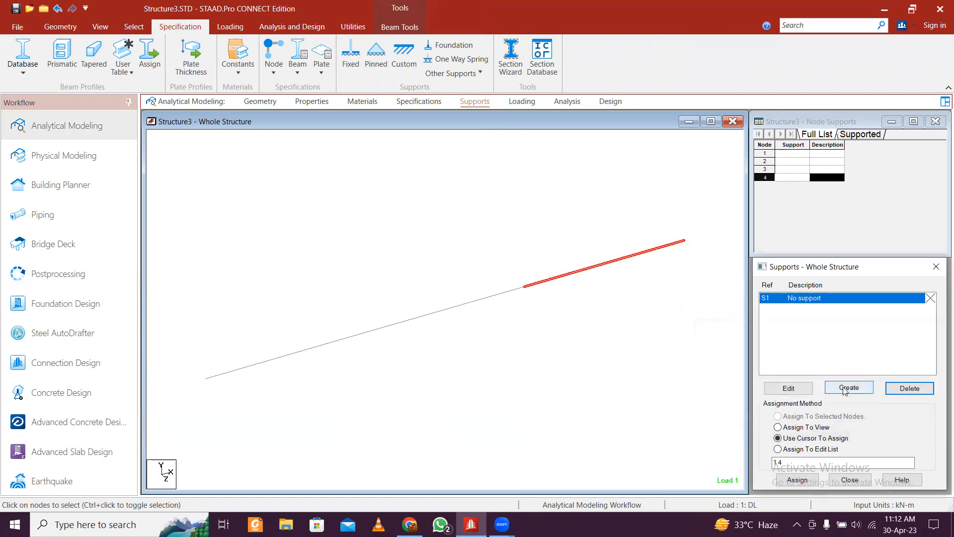
Step: Create a fixed support and assign it to the beam's two end nodes, 1 and 4
{"action": "left_click", "coordinate": [845, 391]}
{"action": "left_click", "coordinate": [769, 496]}
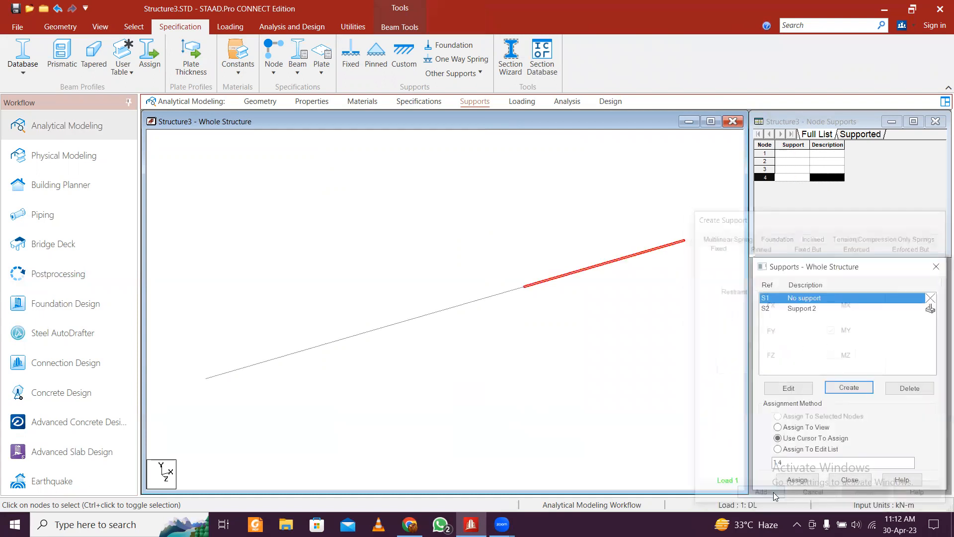
{"action": "left_click", "coordinate": [819, 308]}
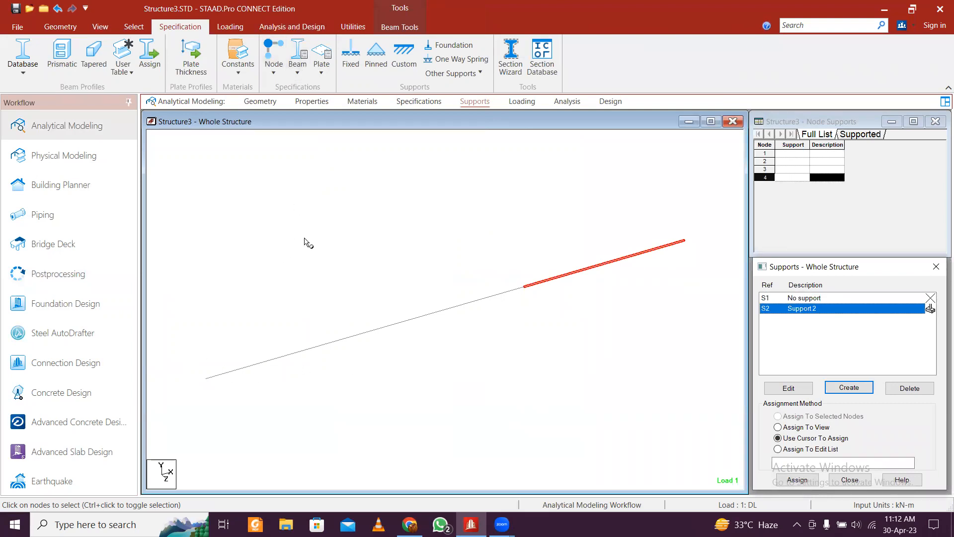
{"action": "left_click_drag", "start_coordinate": [191, 352], "coordinate": [227, 406]}
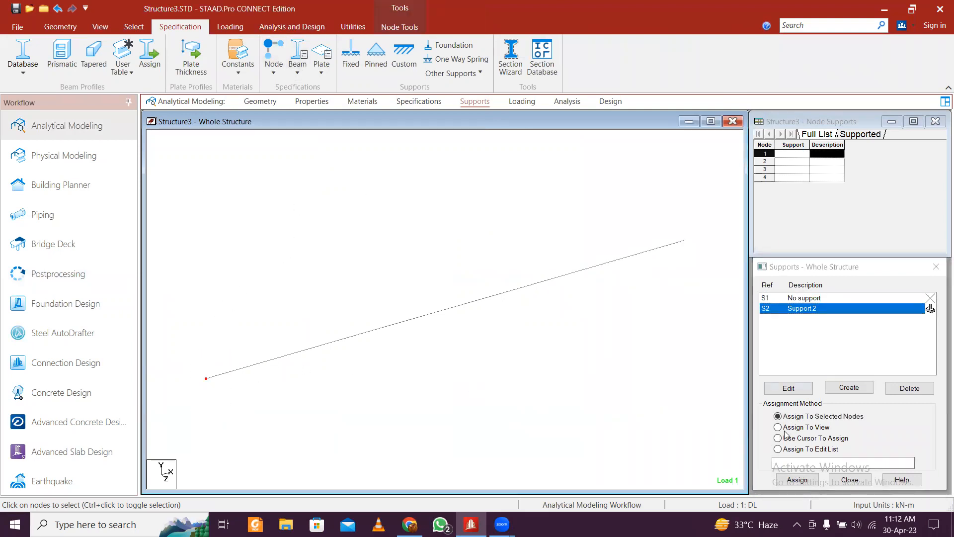
{"action": "left_click", "coordinate": [797, 480]}
{"action": "left_click", "coordinate": [842, 414]}
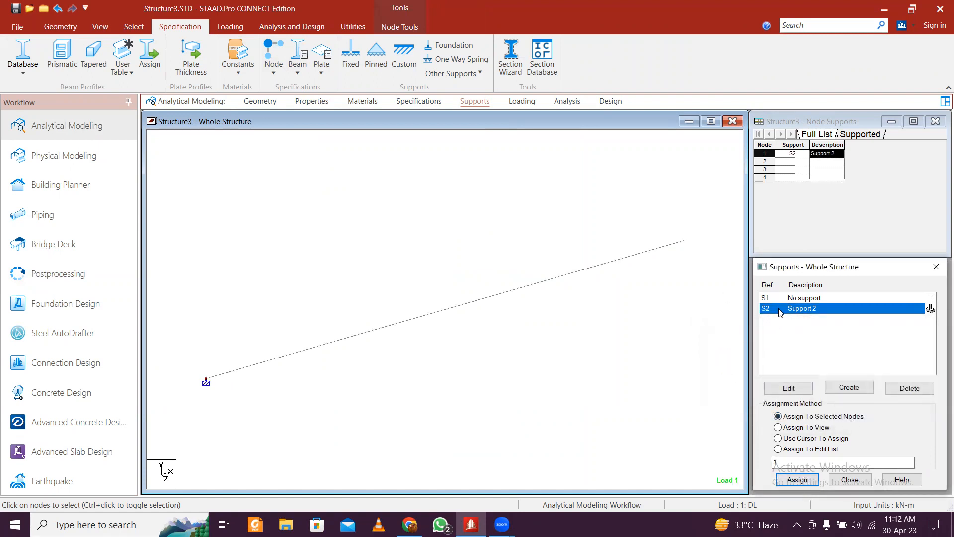
{"action": "left_click", "coordinate": [684, 241]}
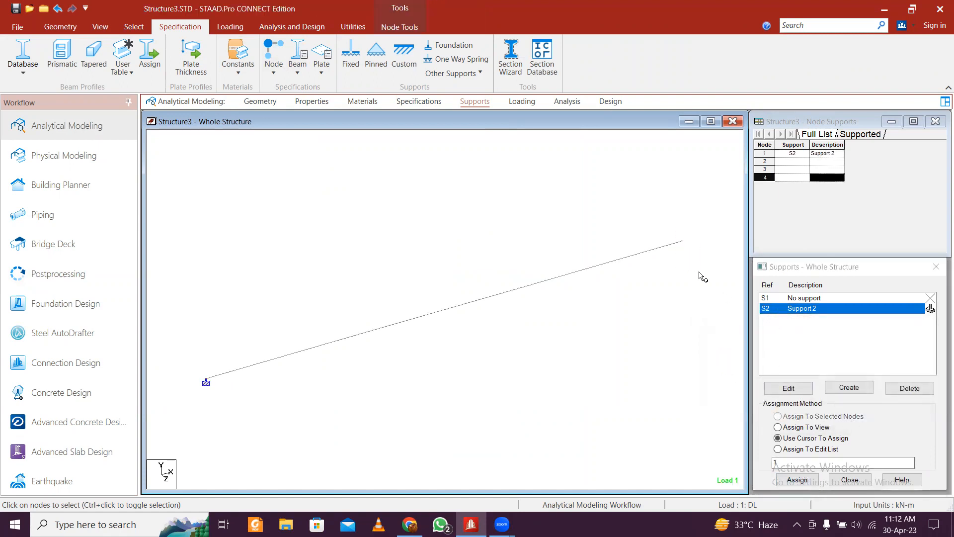
{"action": "left_click", "coordinate": [798, 480]}
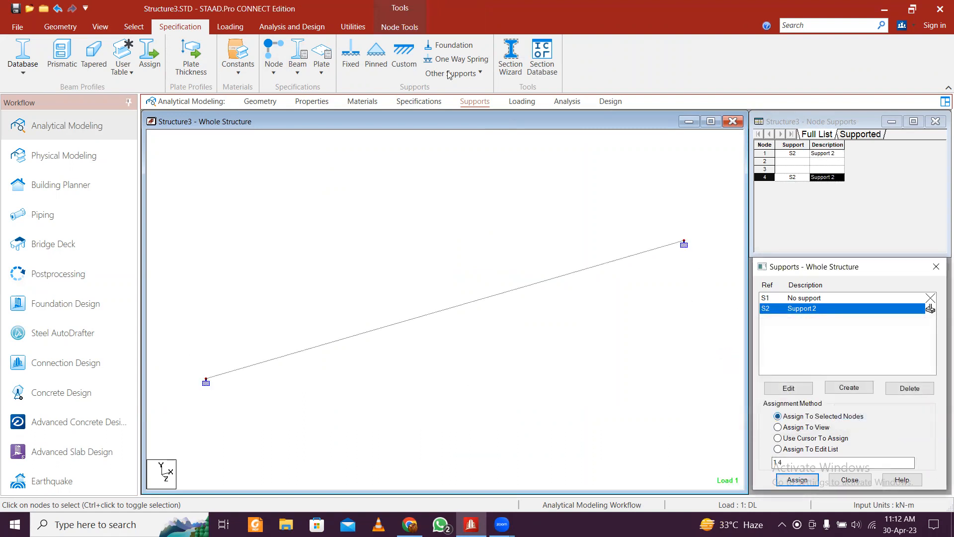
Step: Save the modified structure, run the analysis and open the postprocessing results for load case 1 DL
{"action": "left_click", "coordinate": [558, 103]}
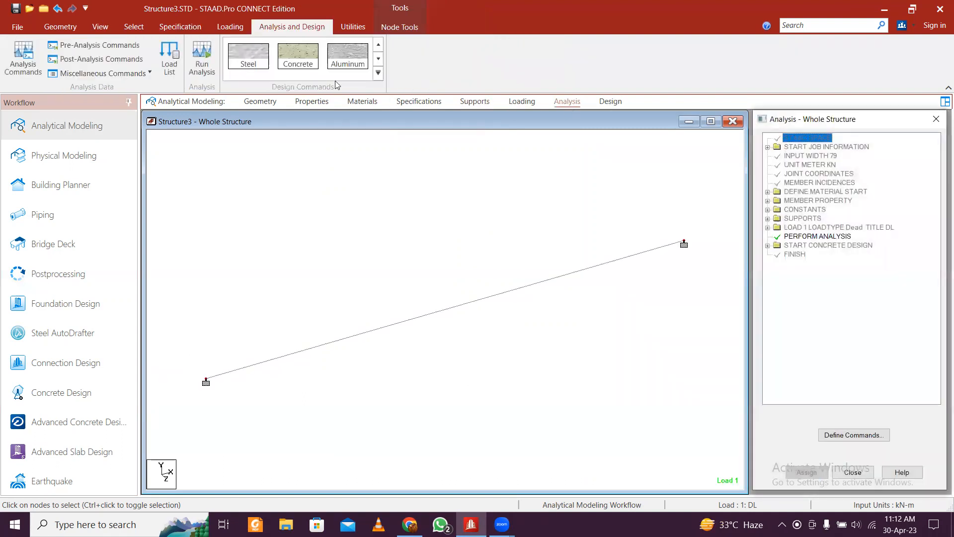
{"action": "left_click", "coordinate": [207, 64]}
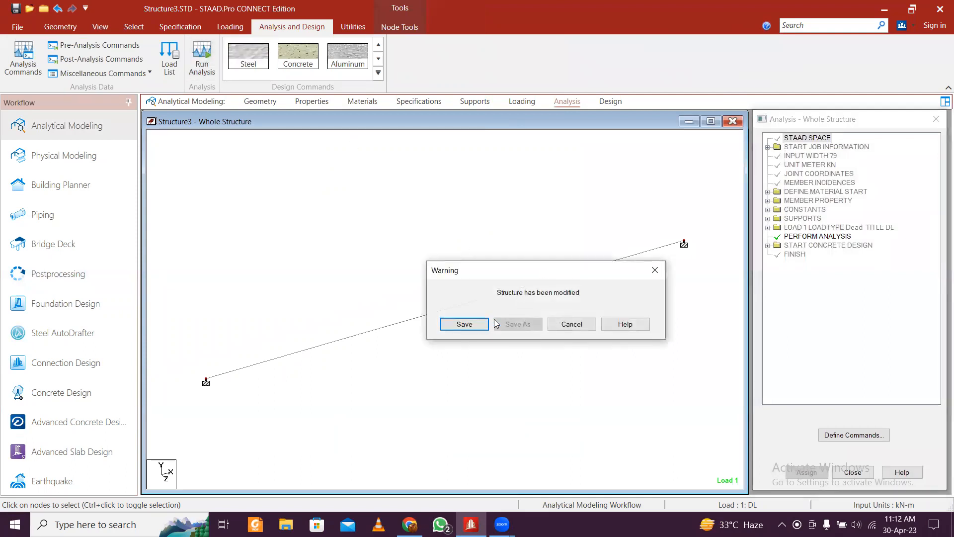
{"action": "left_click", "coordinate": [470, 324]}
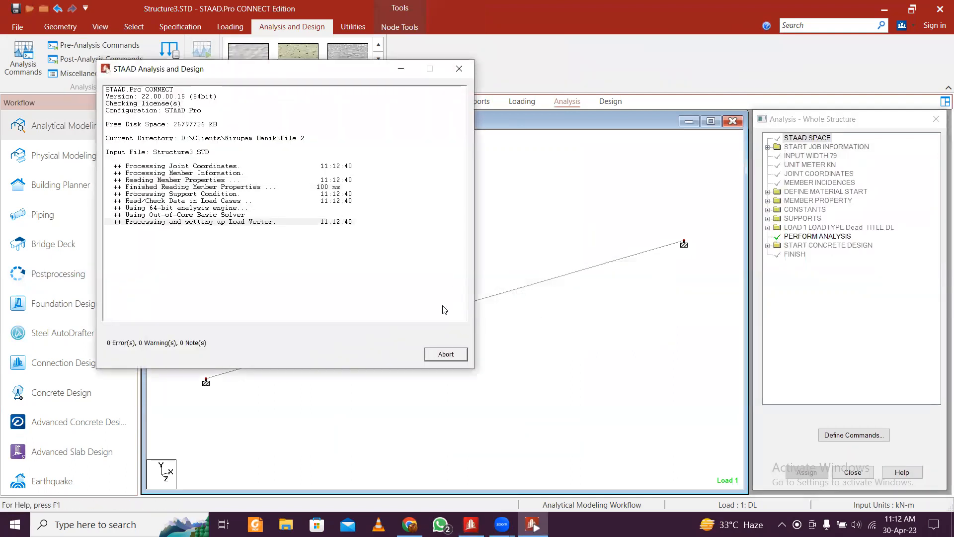
{"action": "left_click", "coordinate": [446, 354]}
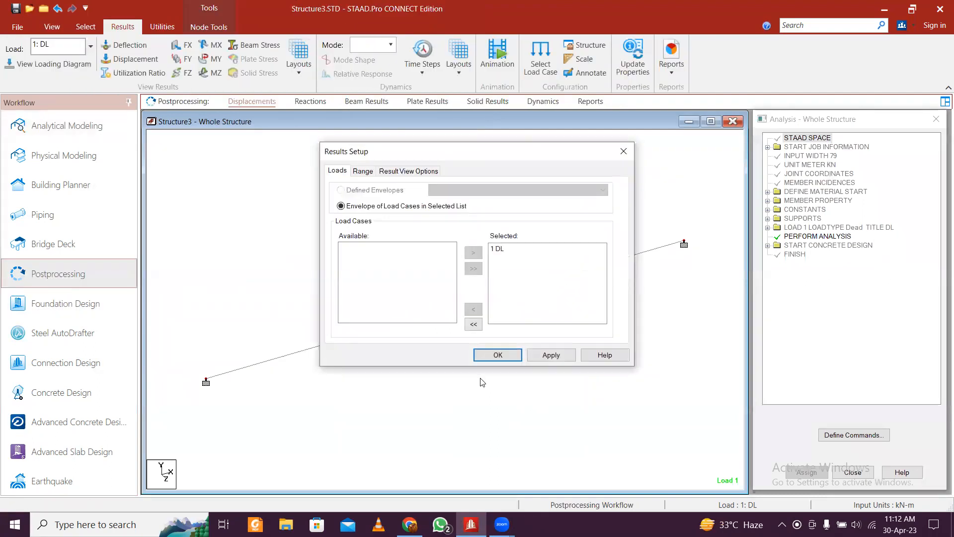
{"action": "left_click", "coordinate": [508, 355]}
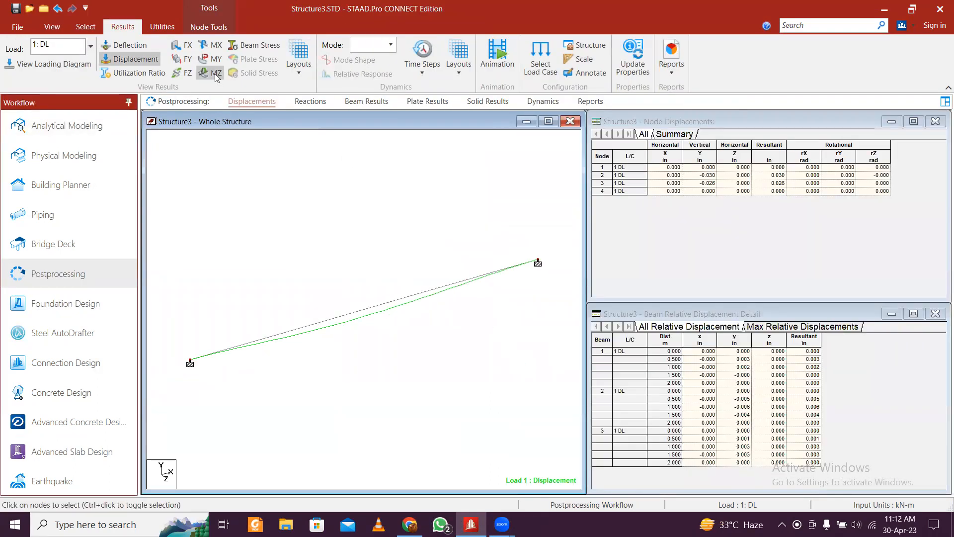
Step: Replace the displacement curve with the shear Y and bending Z diagrams, leaving only bending Z at an enlarged diagram scale
{"action": "left_click", "coordinate": [143, 63]}
{"action": "left_click", "coordinate": [184, 60]}
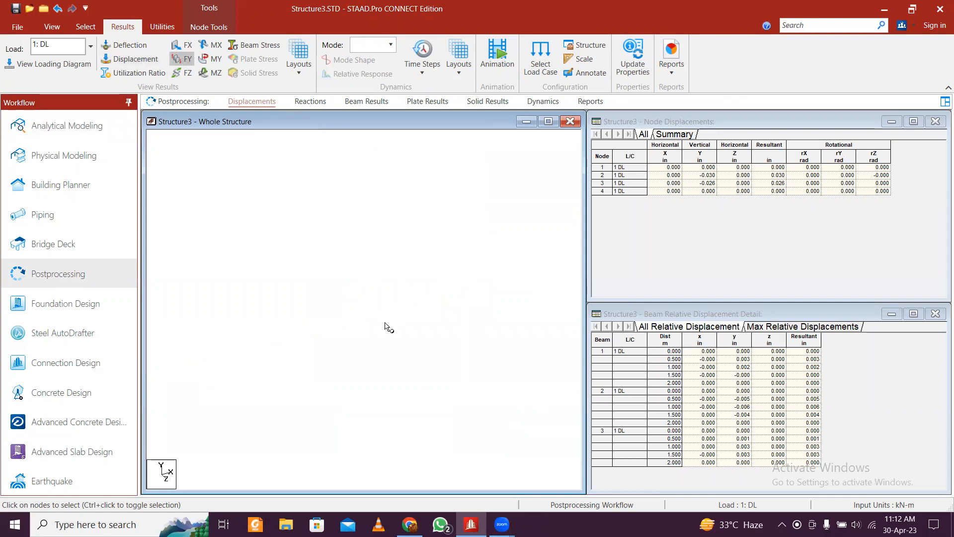
{"action": "left_click", "coordinate": [215, 77]}
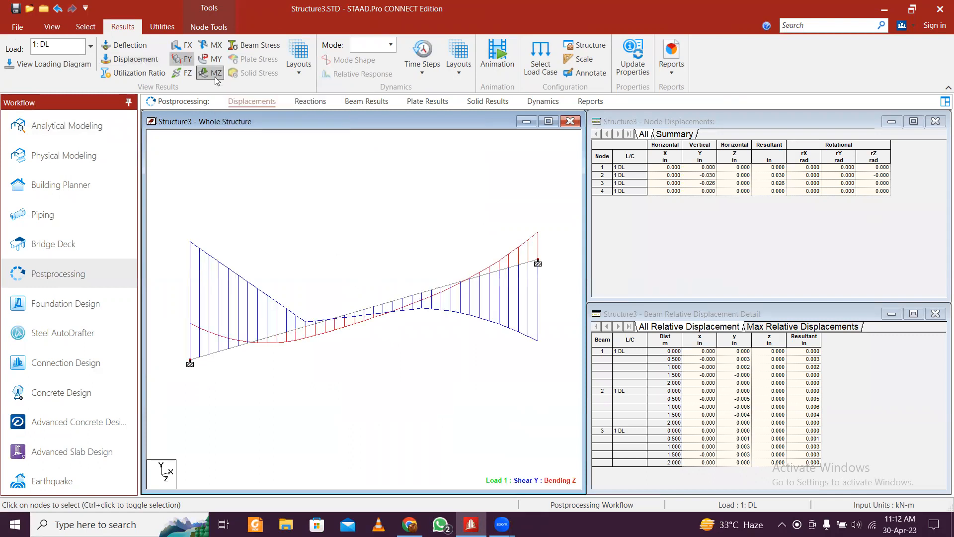
{"action": "left_click", "coordinate": [189, 64]}
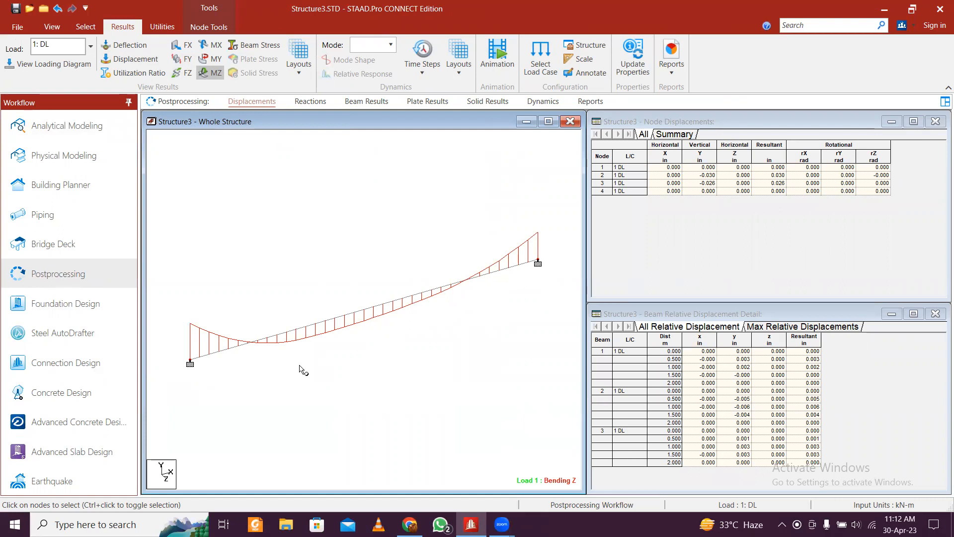
{"action": "scroll", "coordinate": [300, 364], "scroll_direction": "up", "scroll_amount": 6, "text": "ctrl"}
{"action": "scroll", "coordinate": [300, 364], "scroll_direction": "down", "scroll_amount": 2, "text": "ctrl"}
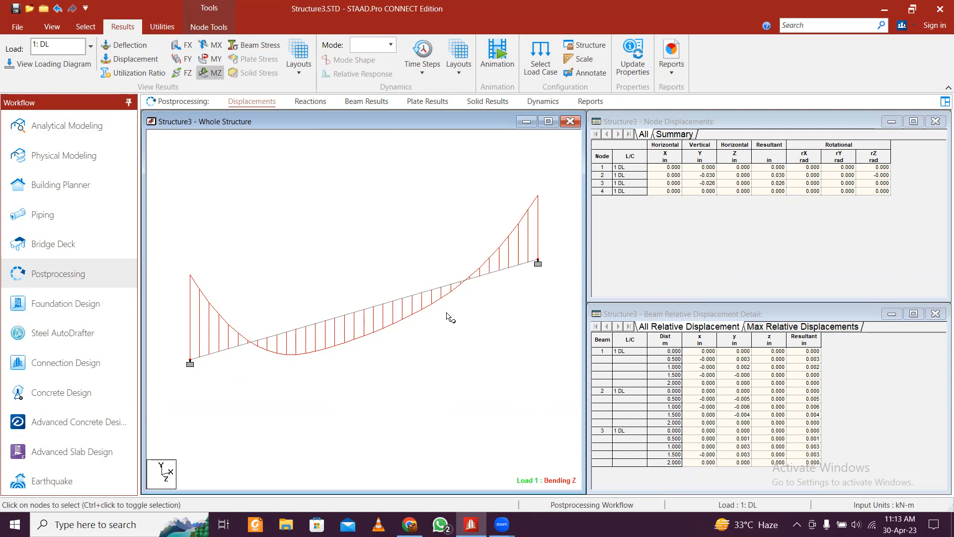
Step: Return to analytical modeling and delete the fixed Support 2 from the beam, including the existing result files
{"action": "left_click", "coordinate": [78, 130]}
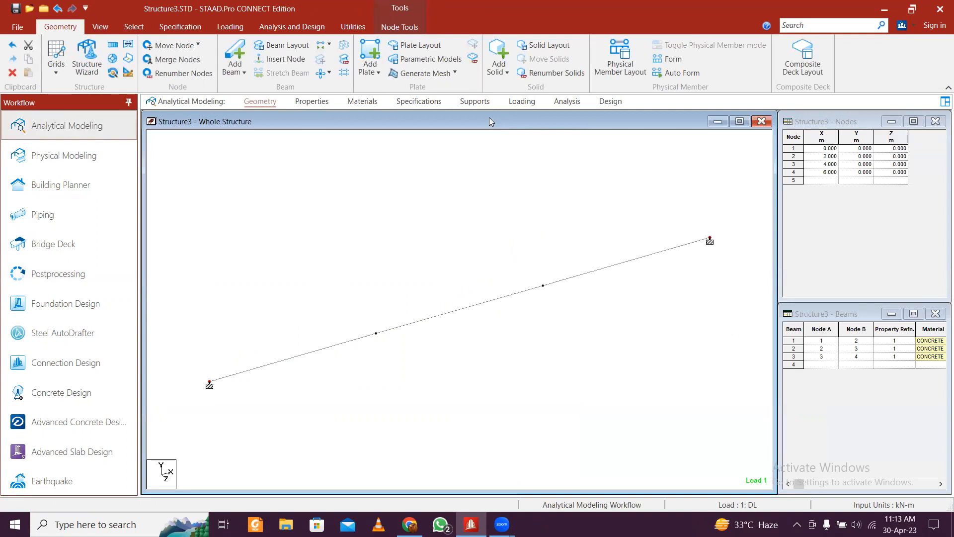
{"action": "left_click", "coordinate": [479, 107]}
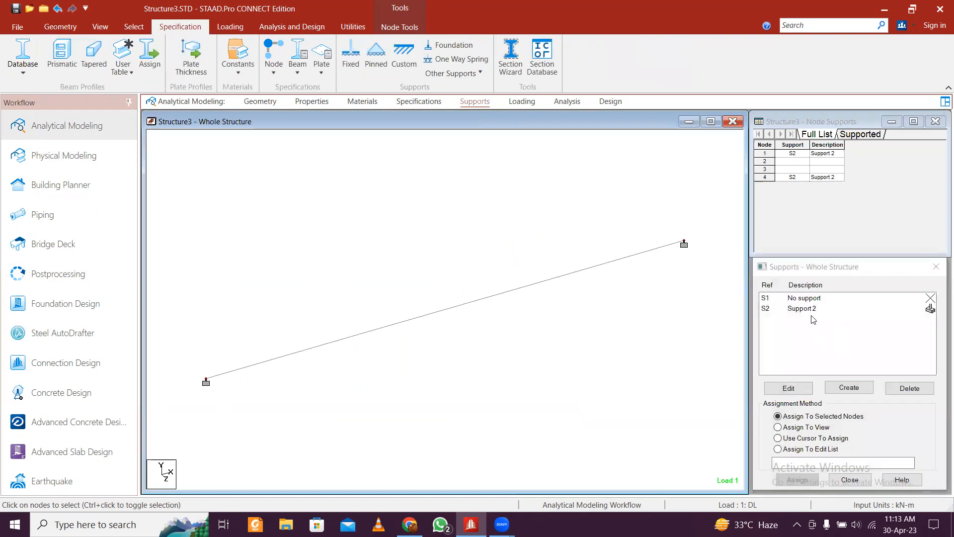
{"action": "left_click", "coordinate": [813, 310]}
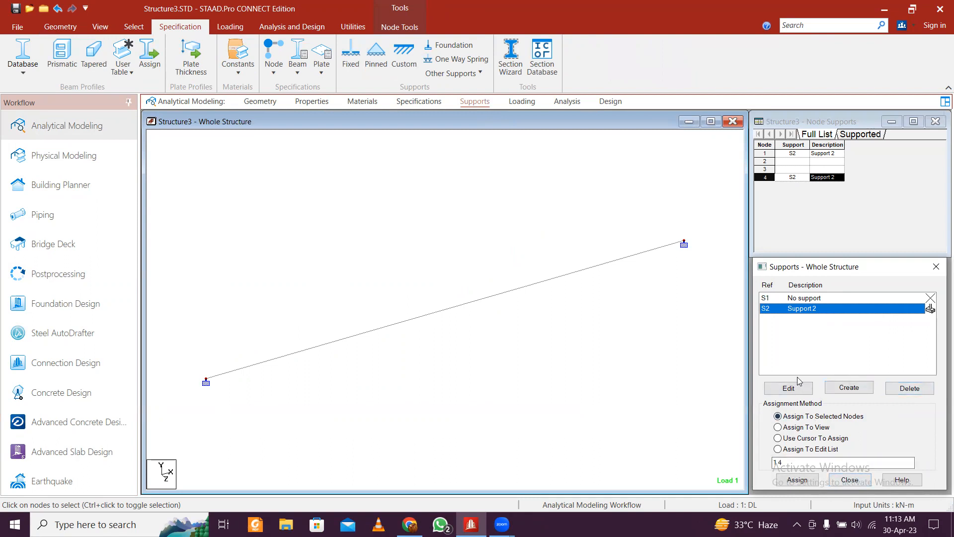
{"action": "right_click", "coordinate": [878, 309]}
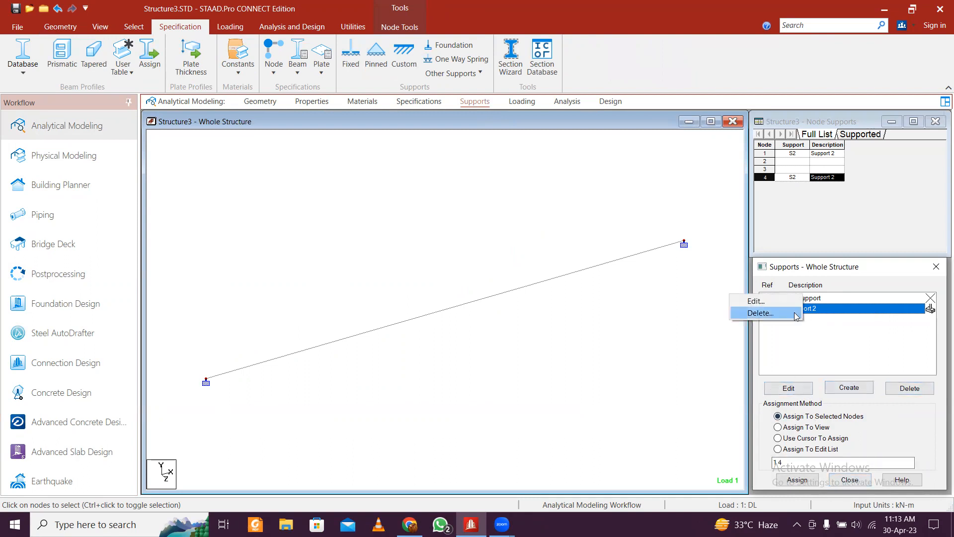
{"action": "left_click", "coordinate": [760, 313]}
{"action": "left_click", "coordinate": [862, 418]}
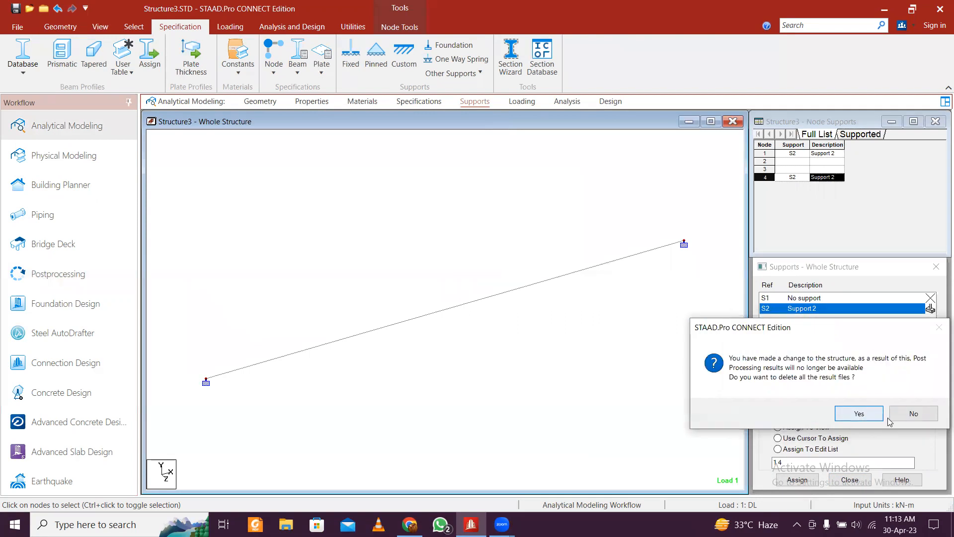
{"action": "left_click", "coordinate": [860, 413]}
Step: Create one fixed support and one pinned support for the structure
{"action": "left_click", "coordinate": [849, 387]}
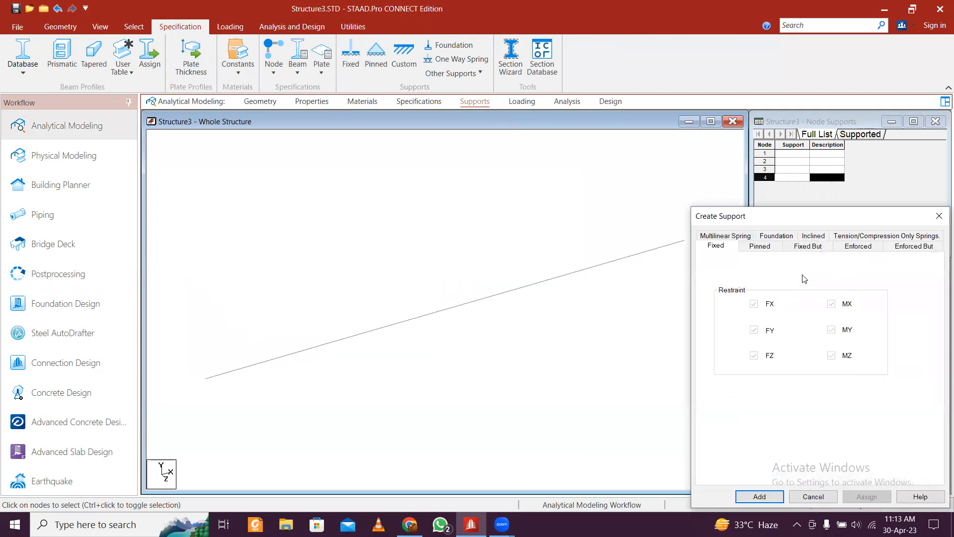
{"action": "left_click", "coordinate": [759, 496]}
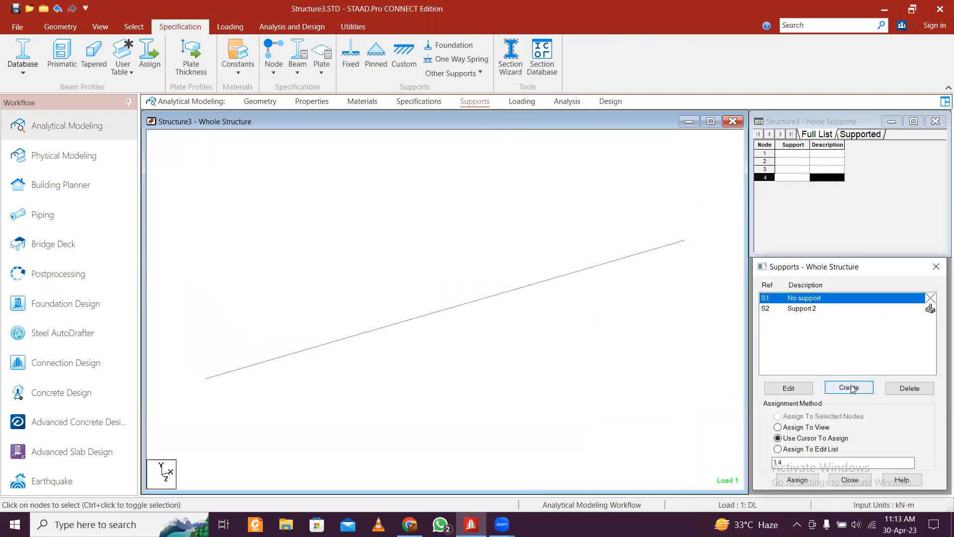
{"action": "left_click", "coordinate": [849, 387]}
{"action": "left_click", "coordinate": [768, 247]}
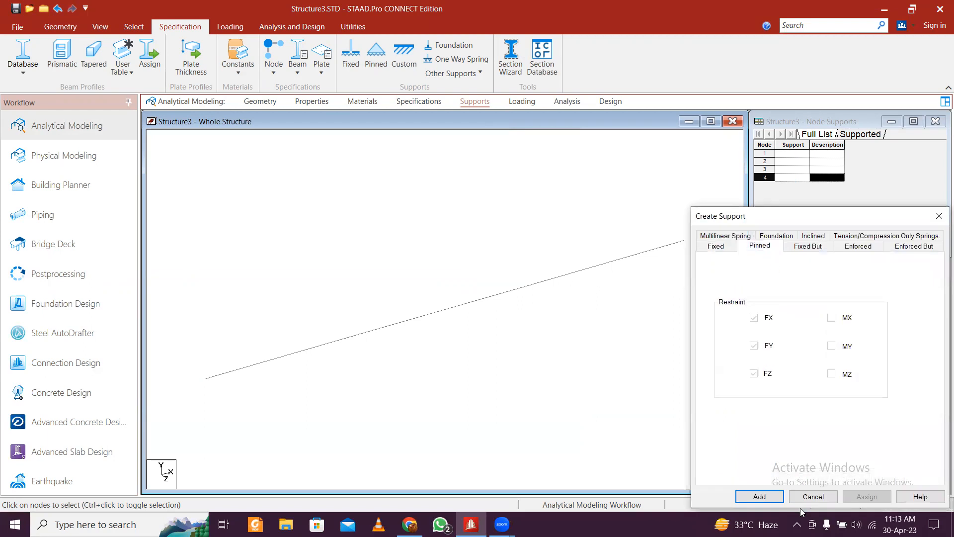
{"action": "left_click", "coordinate": [769, 498]}
Step: Assign the fixed Support 2 to node 1 at the beam's start, using selected nodes
{"action": "left_click", "coordinate": [810, 308]}
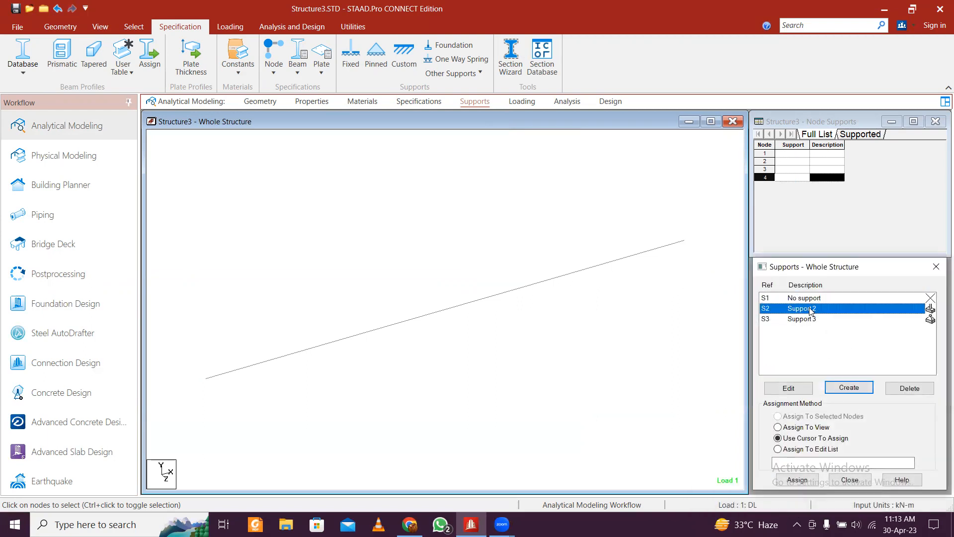
{"action": "left_click", "coordinate": [206, 379]}
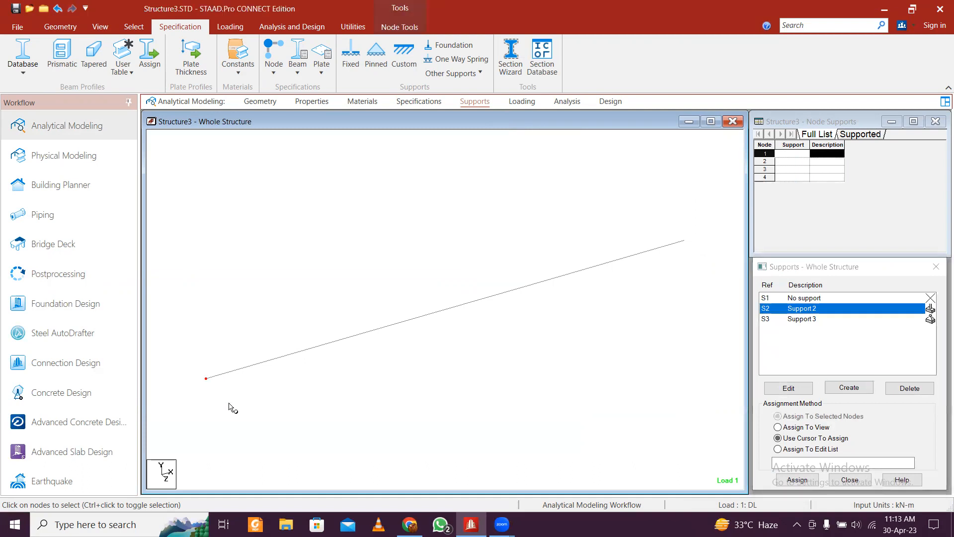
{"action": "left_click", "coordinate": [795, 481]}
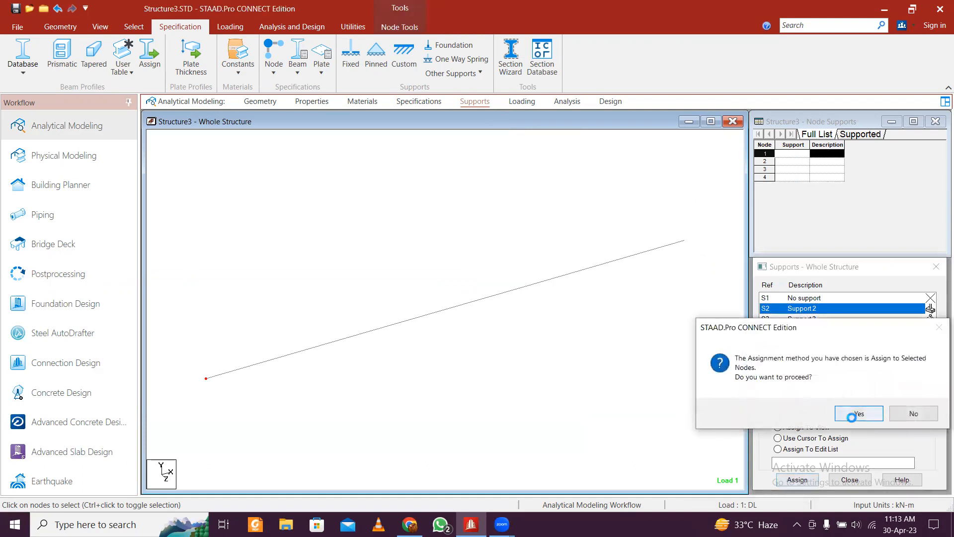
{"action": "left_click", "coordinate": [849, 415]}
Step: Assign the pinned Support 3 to node 3 of the beam and close the support definitions
{"action": "left_click", "coordinate": [815, 319]}
{"action": "left_click_drag", "start_coordinate": [488, 236], "coordinate": [558, 335]}
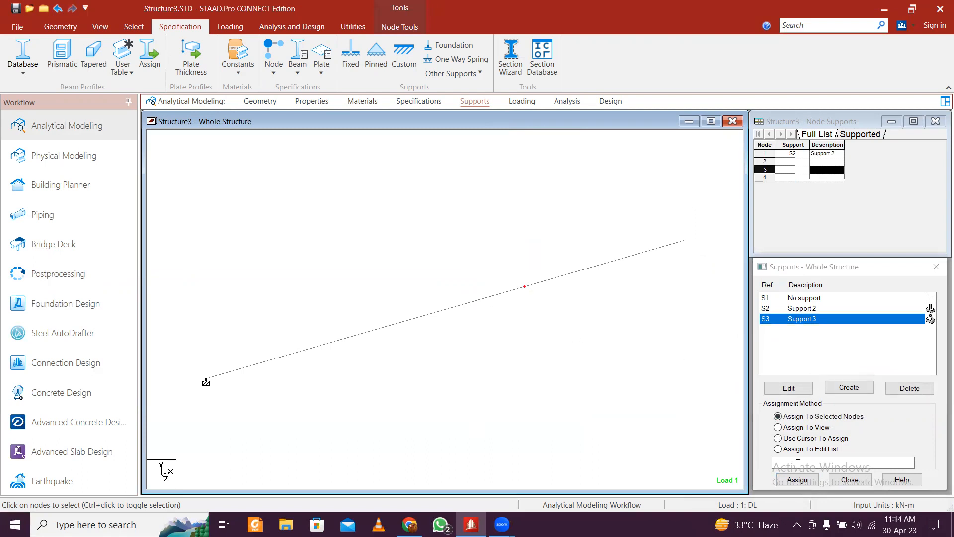
{"action": "left_click", "coordinate": [795, 482]}
{"action": "left_click", "coordinate": [848, 413]}
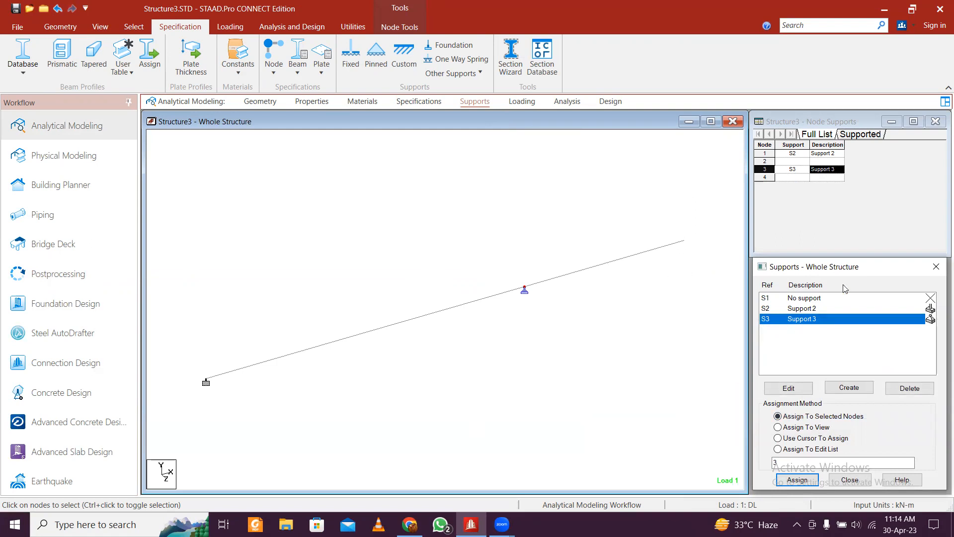
{"action": "left_click", "coordinate": [937, 267]}
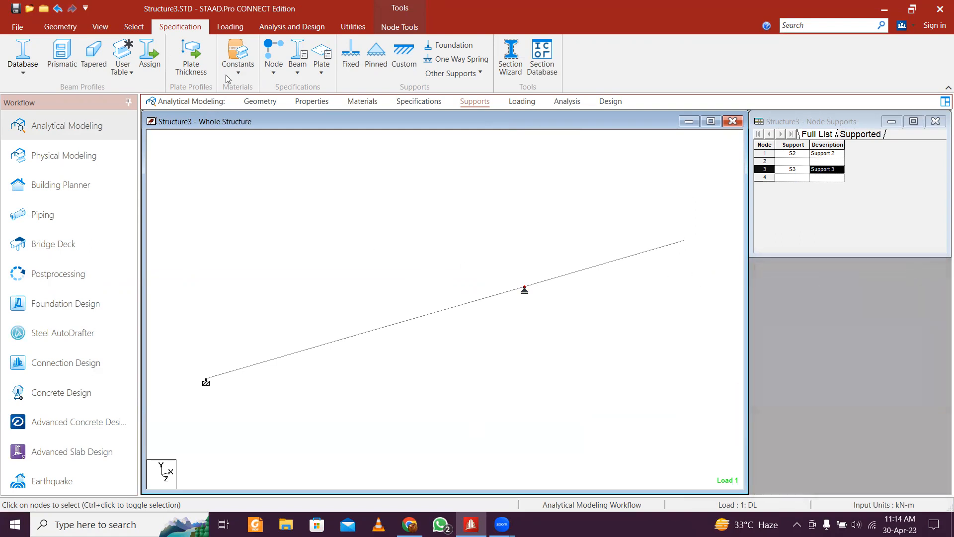
Step: Save the modified structure, run the analysis and open the postprocessing results for load case 1 DL
{"action": "left_click", "coordinate": [298, 27]}
{"action": "left_click", "coordinate": [203, 60]}
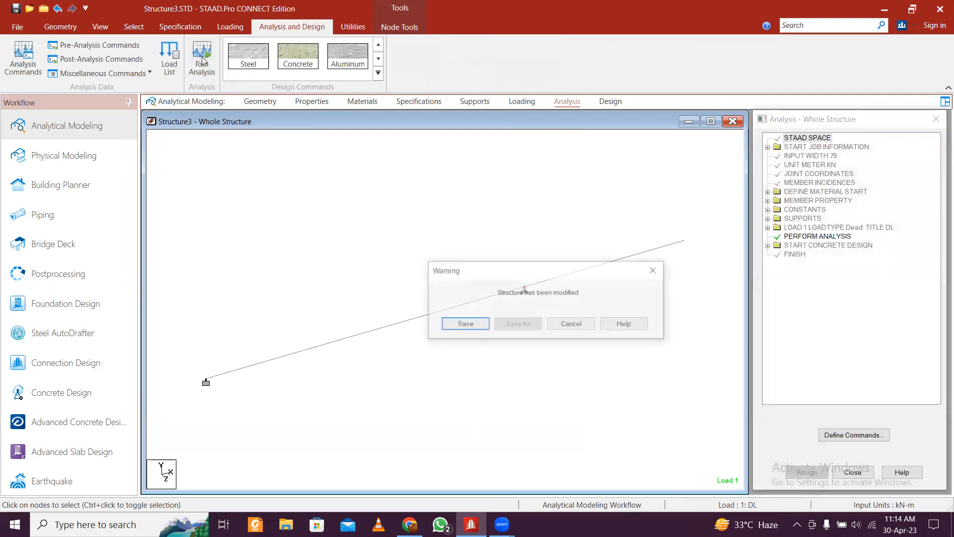
{"action": "left_click", "coordinate": [472, 323]}
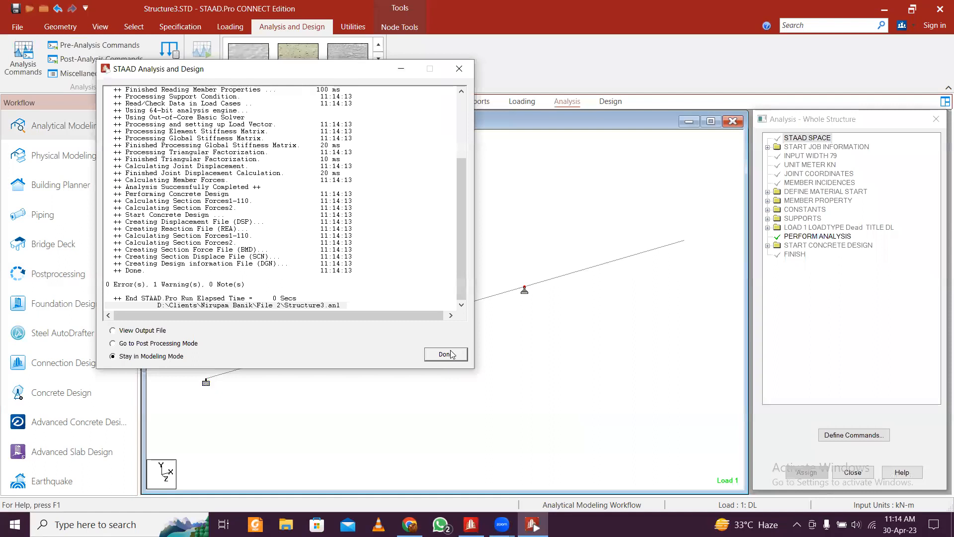
{"action": "left_click", "coordinate": [446, 353]}
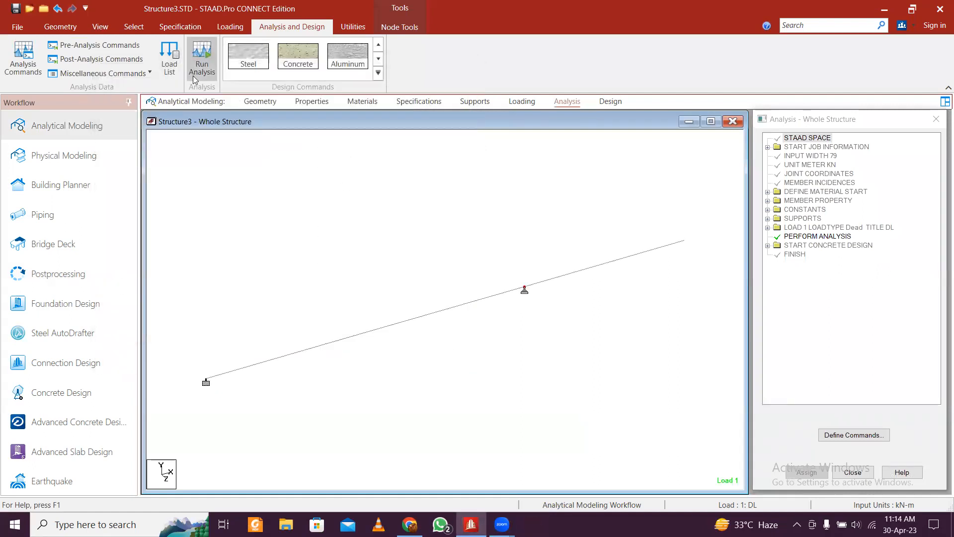
{"action": "left_click", "coordinate": [91, 273]}
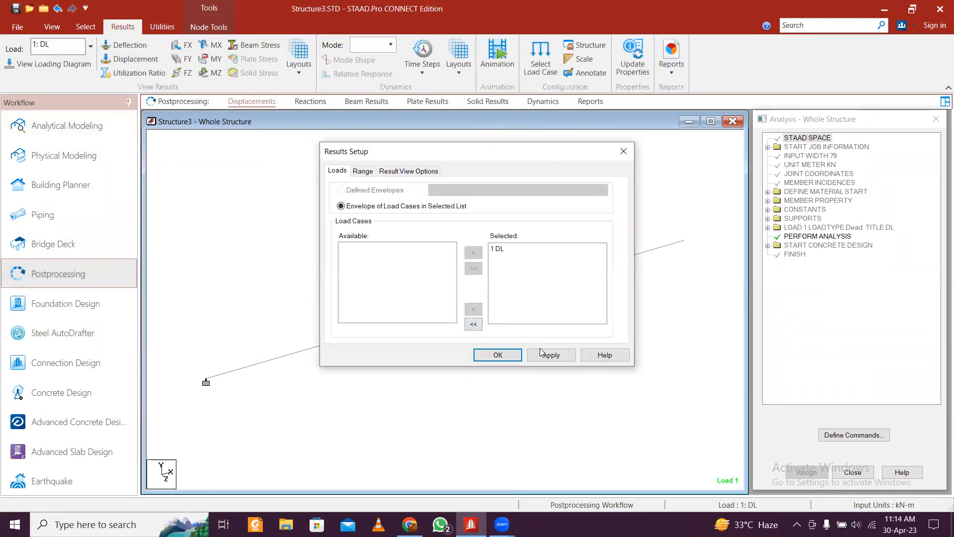
{"action": "left_click", "coordinate": [514, 356]}
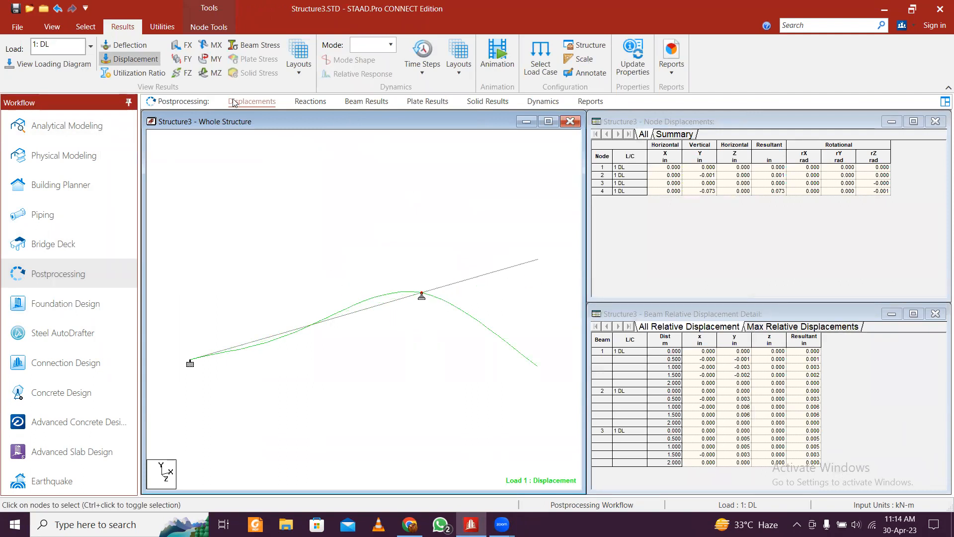
Step: View the beam's bending Z diagram in place of the displacement curve, then replace it with the shear Y diagram
{"action": "left_click", "coordinate": [175, 60]}
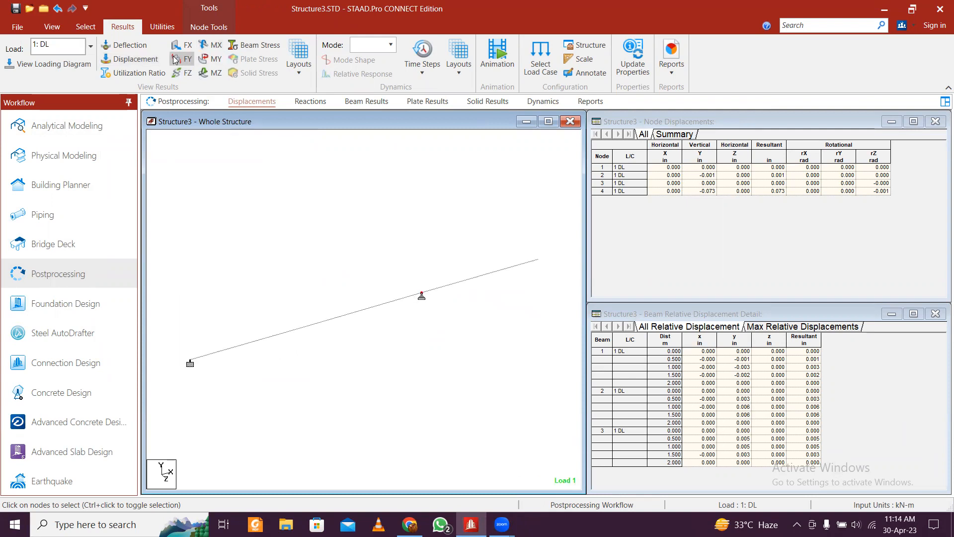
{"action": "left_click", "coordinate": [205, 74]}
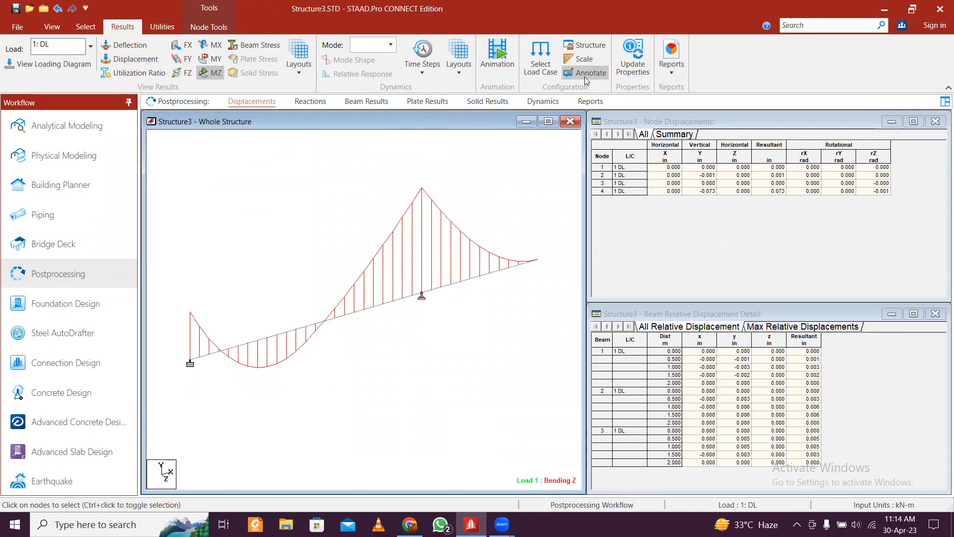
{"action": "left_click", "coordinate": [208, 73]}
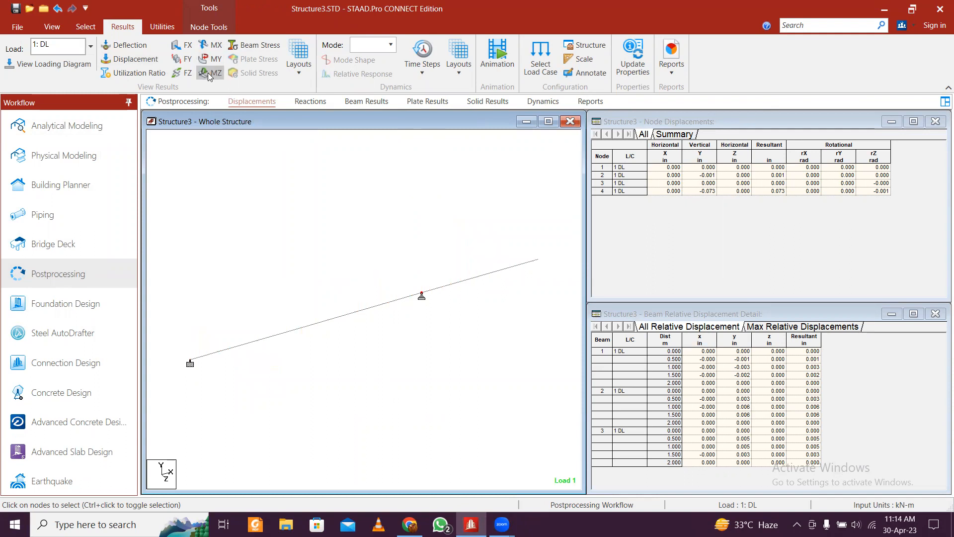
{"action": "left_click", "coordinate": [187, 59]}
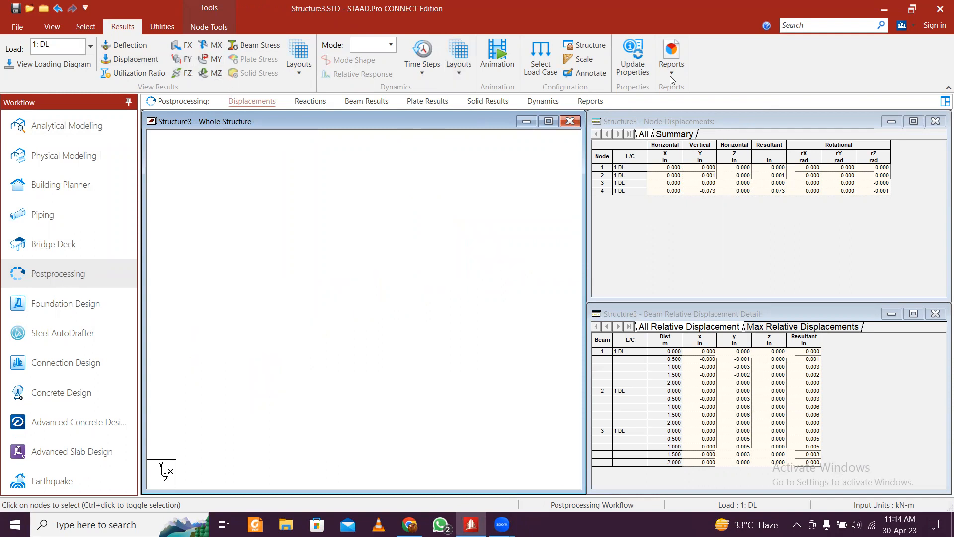
Step: Try to annotate the shear Y diagram with its maximum, end and midpoint shear values
{"action": "left_click", "coordinate": [590, 73]}
{"action": "left_click", "coordinate": [432, 169]}
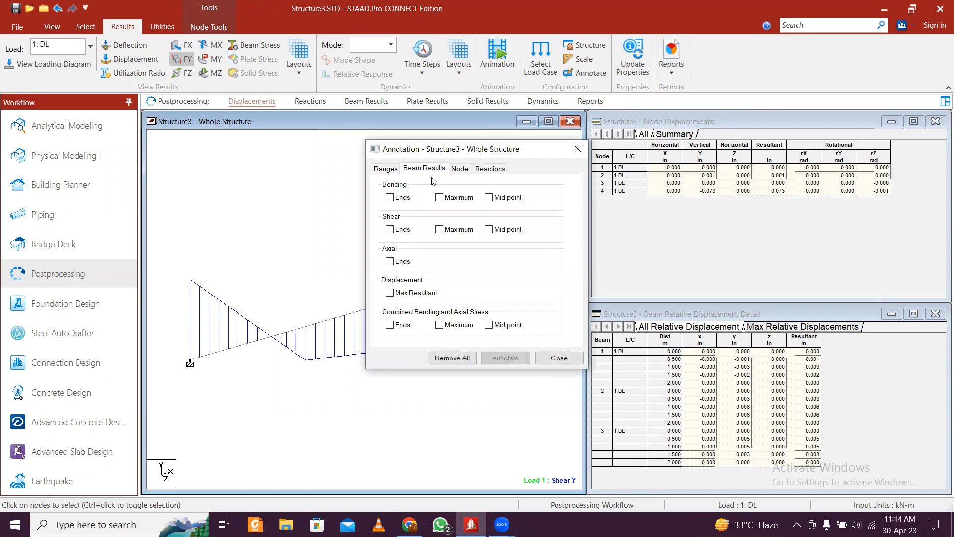
{"action": "left_click", "coordinate": [440, 230]}
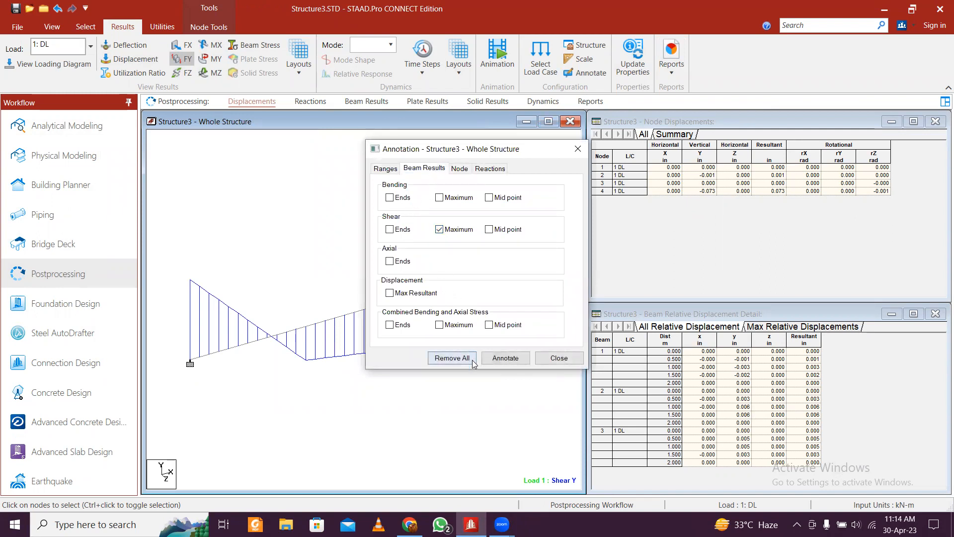
{"action": "left_click", "coordinate": [505, 359]}
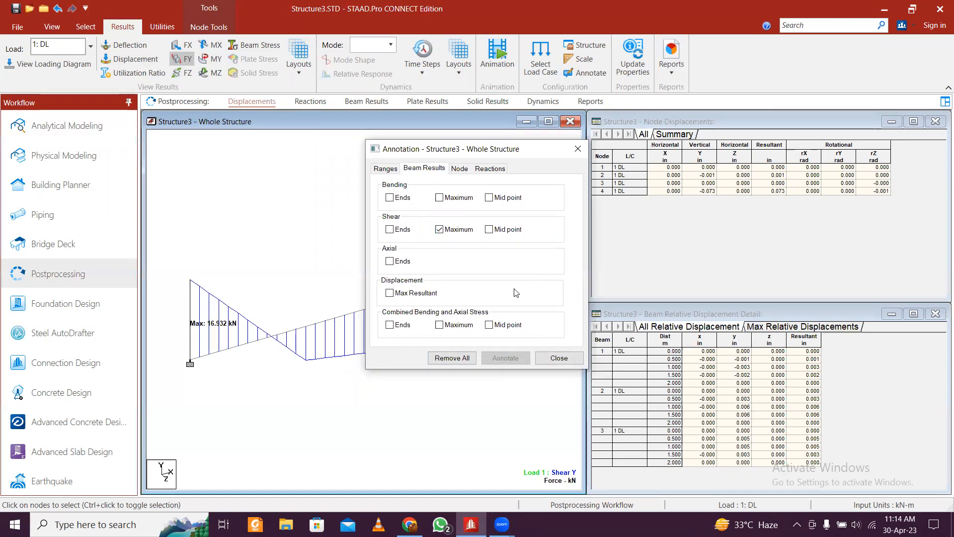
{"action": "double_click", "coordinate": [388, 228]}
{"action": "left_click", "coordinate": [498, 231]}
{"action": "left_click", "coordinate": [390, 230]}
{"action": "left_click", "coordinate": [503, 359]}
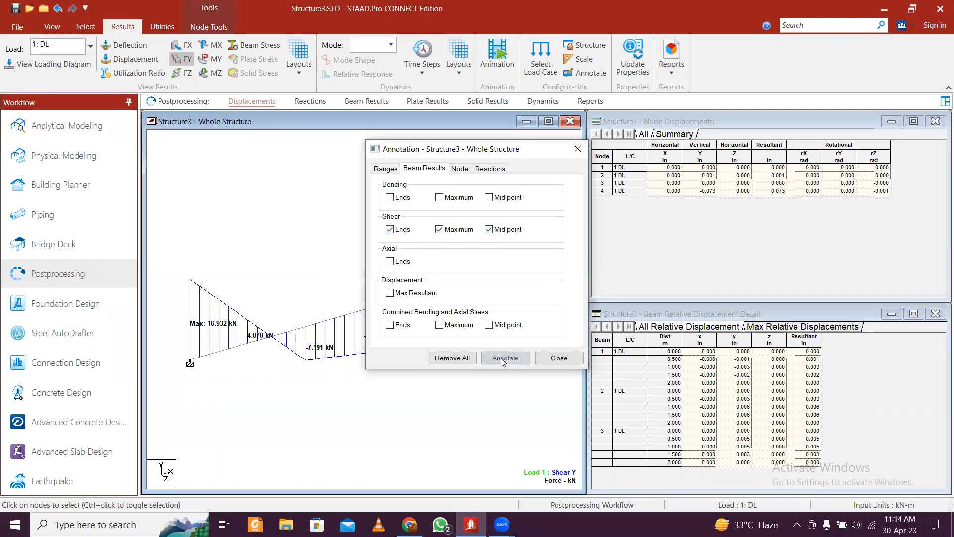
{"action": "left_click", "coordinate": [566, 124]}
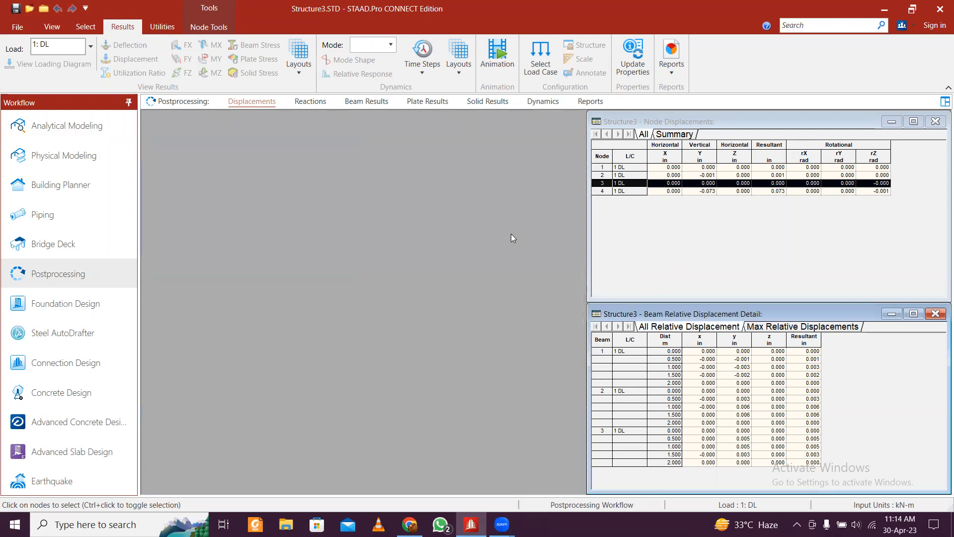
Step: Restore the whole-structure displacement results view and add the shear Y diagram to it
{"action": "left_click", "coordinate": [304, 103]}
{"action": "left_click", "coordinate": [258, 103]}
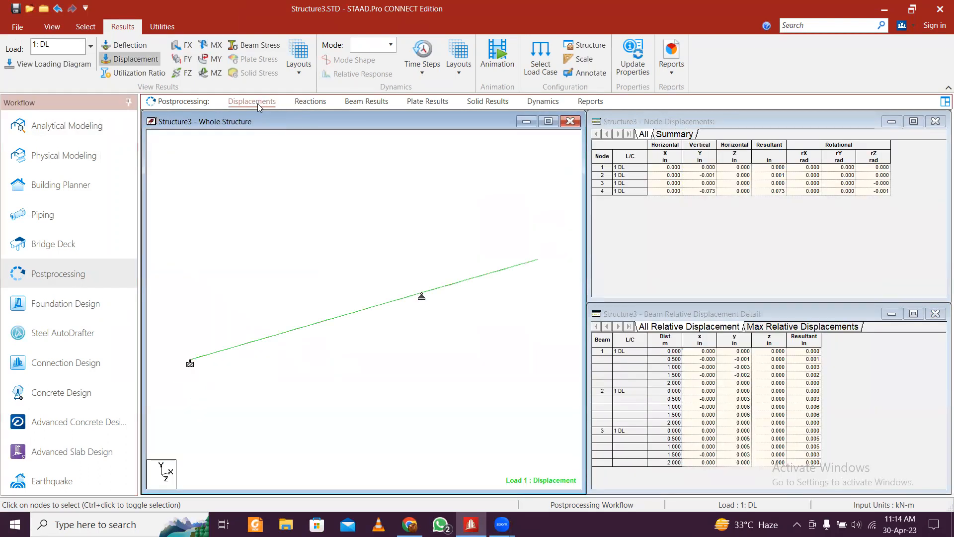
{"action": "left_click", "coordinate": [182, 59]}
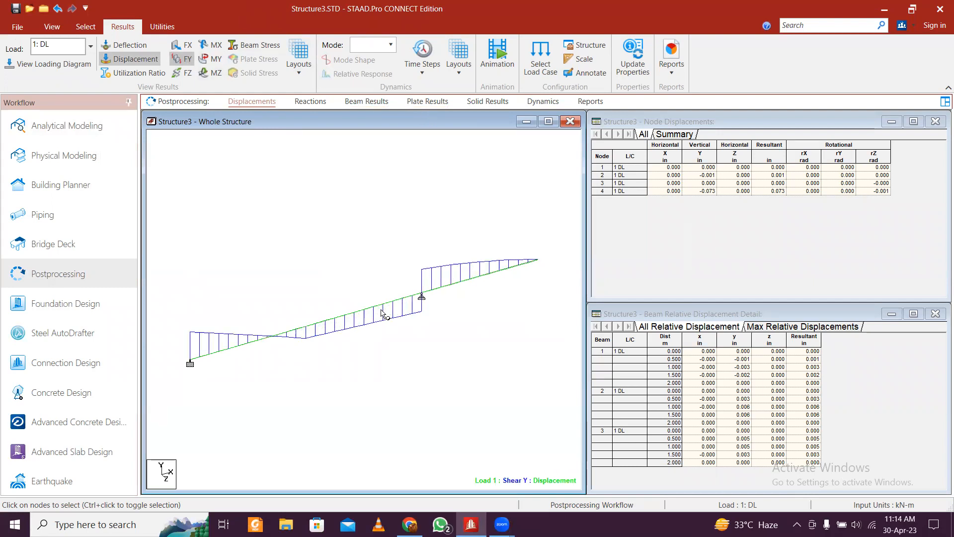
Step: Annotate the restored shear Y diagram with end, maximum and midpoint shear values for all beams, then close the annotation settings
{"action": "left_click", "coordinate": [581, 75]}
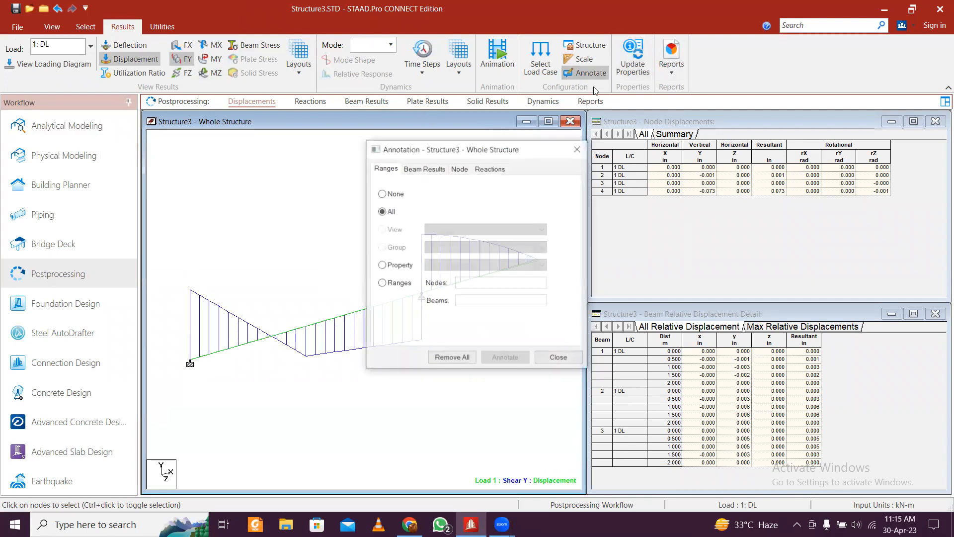
{"action": "left_click", "coordinate": [440, 170]}
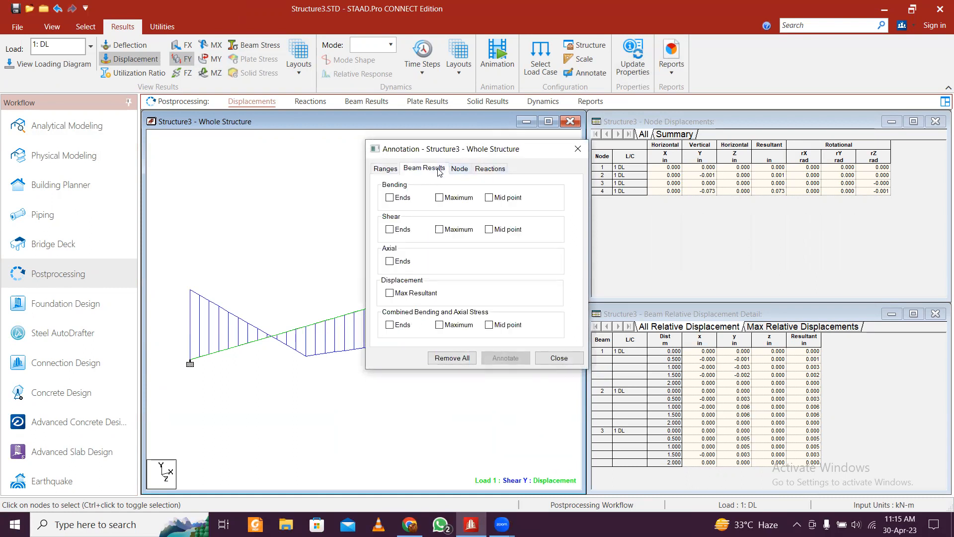
{"action": "left_click", "coordinate": [439, 230]}
{"action": "left_click", "coordinate": [390, 229]}
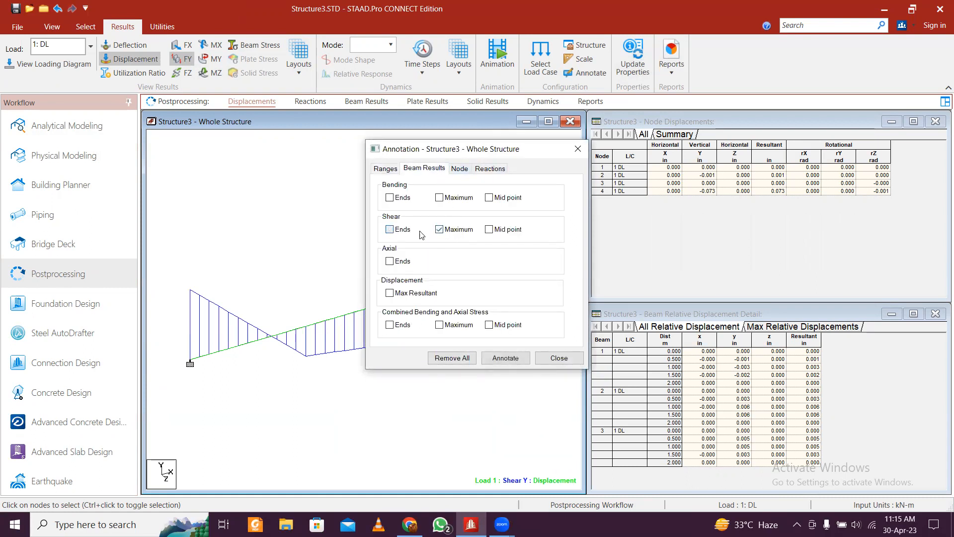
{"action": "left_click", "coordinate": [504, 358]}
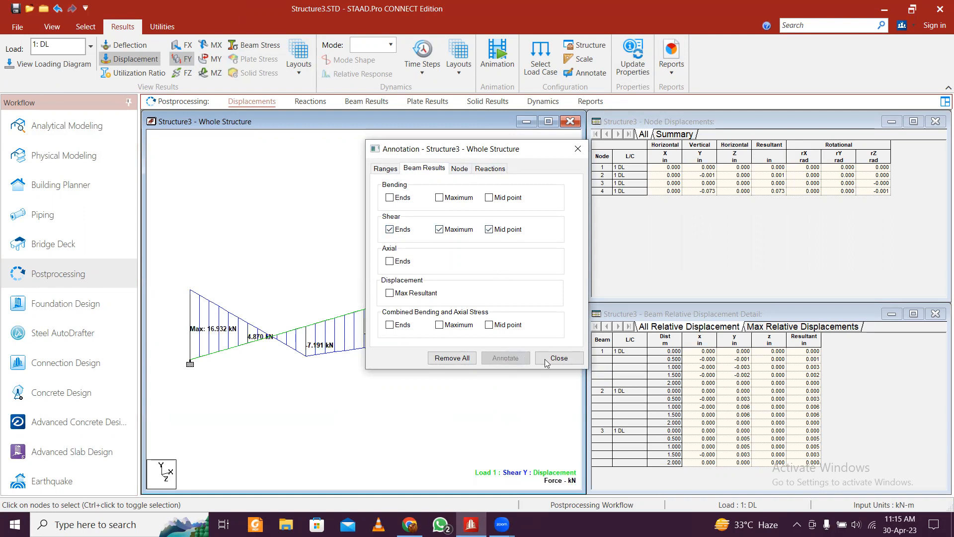
{"action": "left_click", "coordinate": [575, 142]}
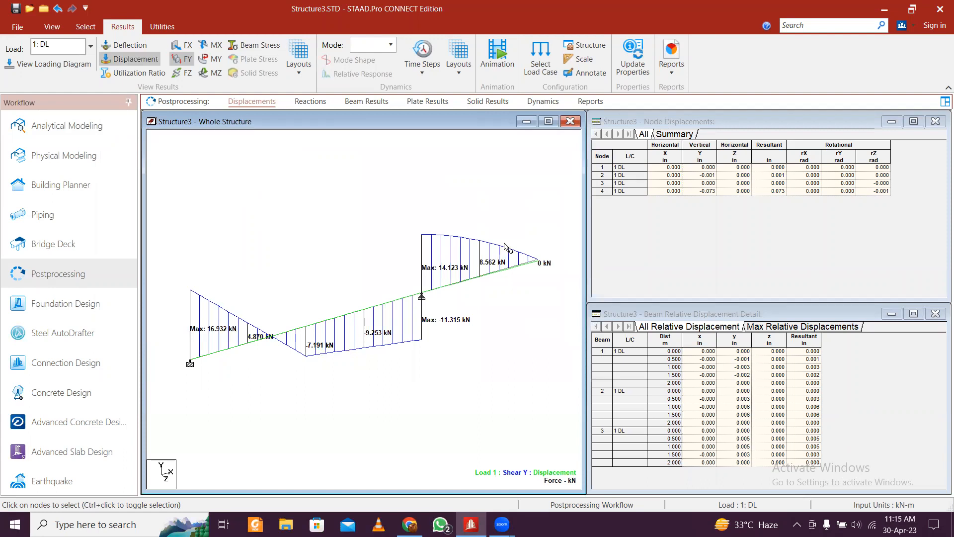
Step: Return to the analytical model and delete the Support 3 definition at node 3 from the structure's supports
{"action": "left_click", "coordinate": [79, 124]}
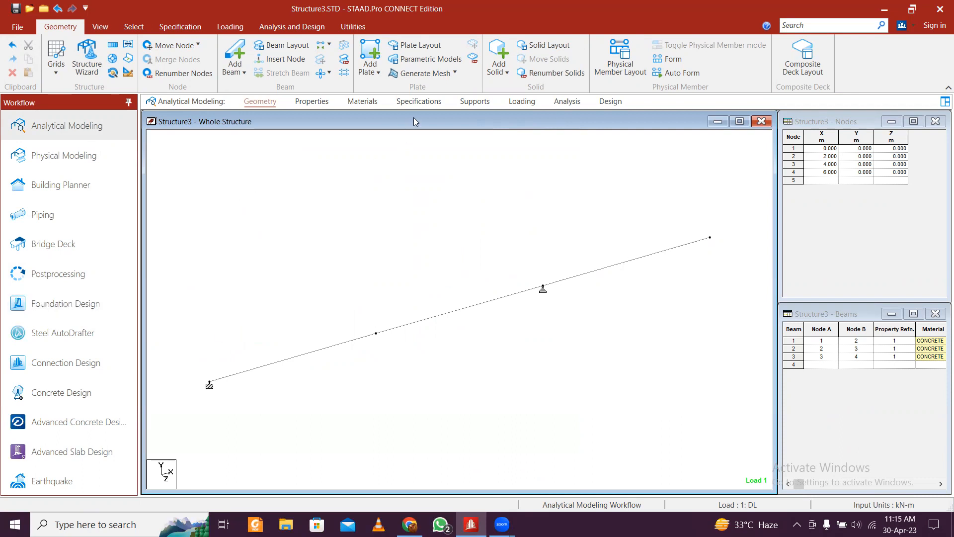
{"action": "left_click", "coordinate": [467, 102]}
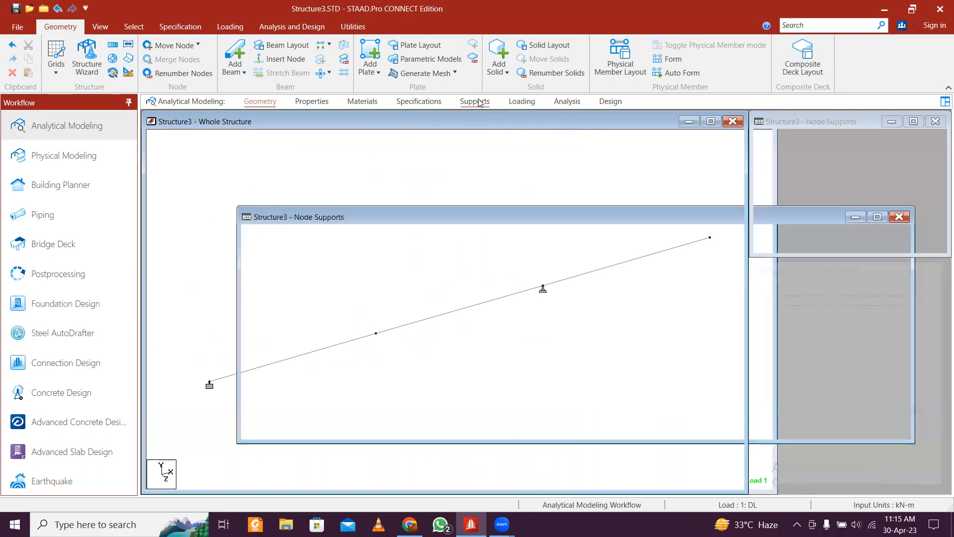
{"action": "left_click", "coordinate": [798, 318]}
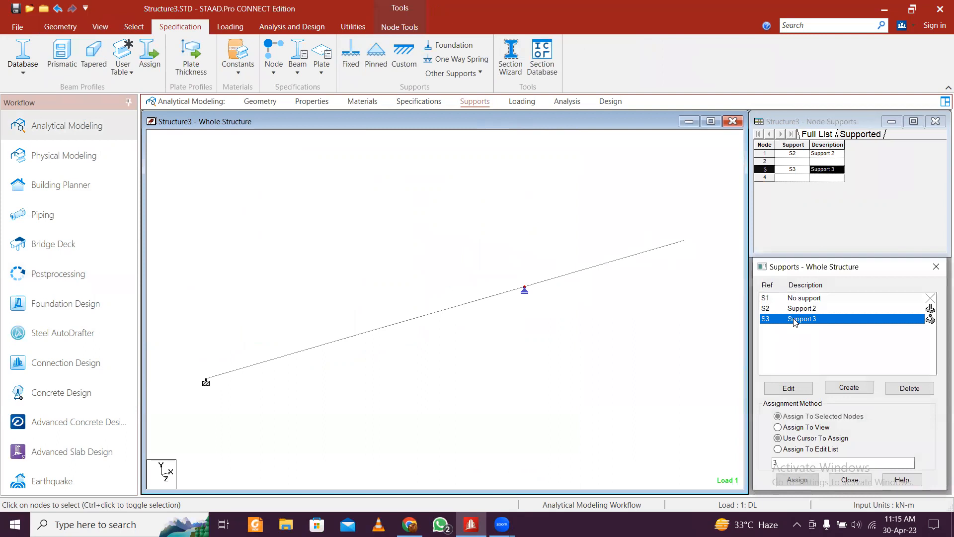
{"action": "left_click", "coordinate": [909, 389]}
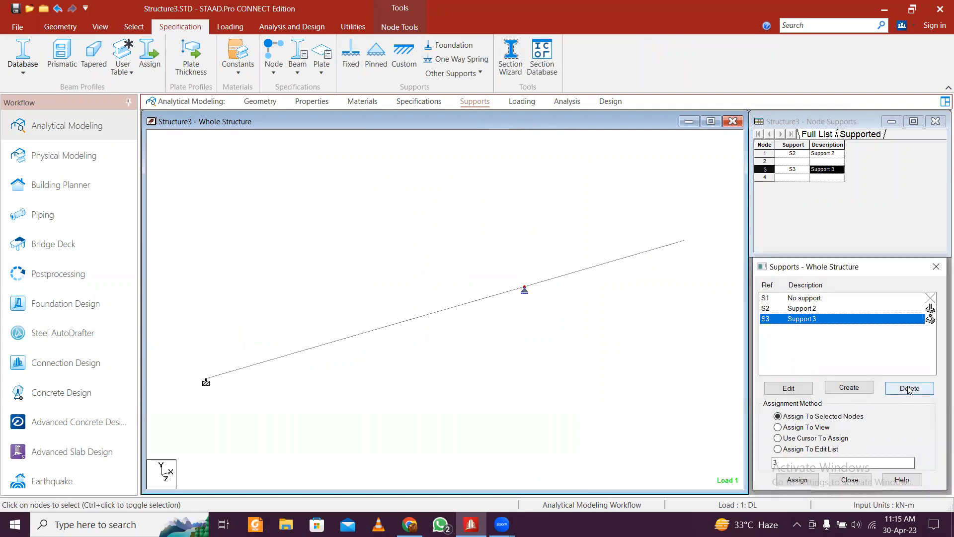
{"action": "left_click", "coordinate": [850, 417]}
{"action": "left_click", "coordinate": [848, 416]}
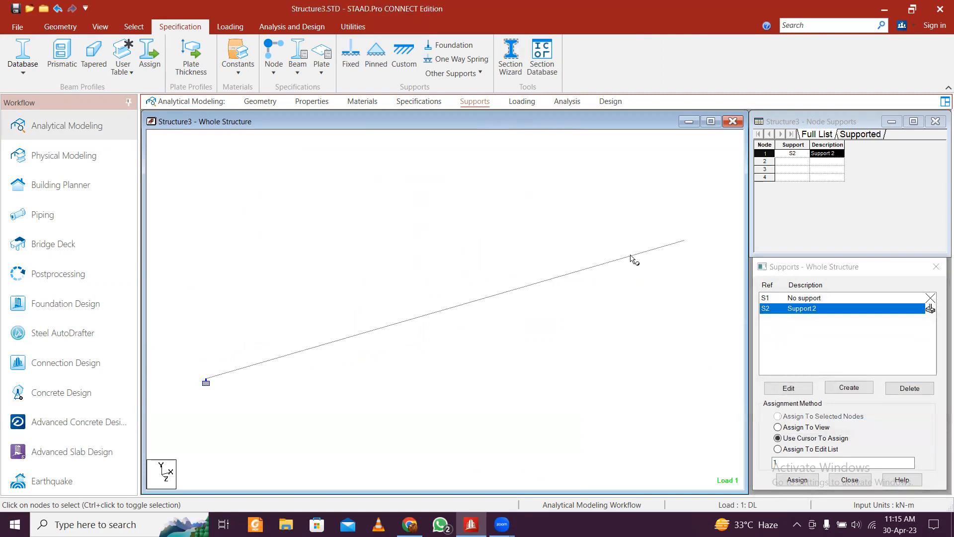
Step: Delete the overhanging beam between nodes 3 and 4 together with its leftover unattached node
{"action": "left_click", "coordinate": [134, 27]}
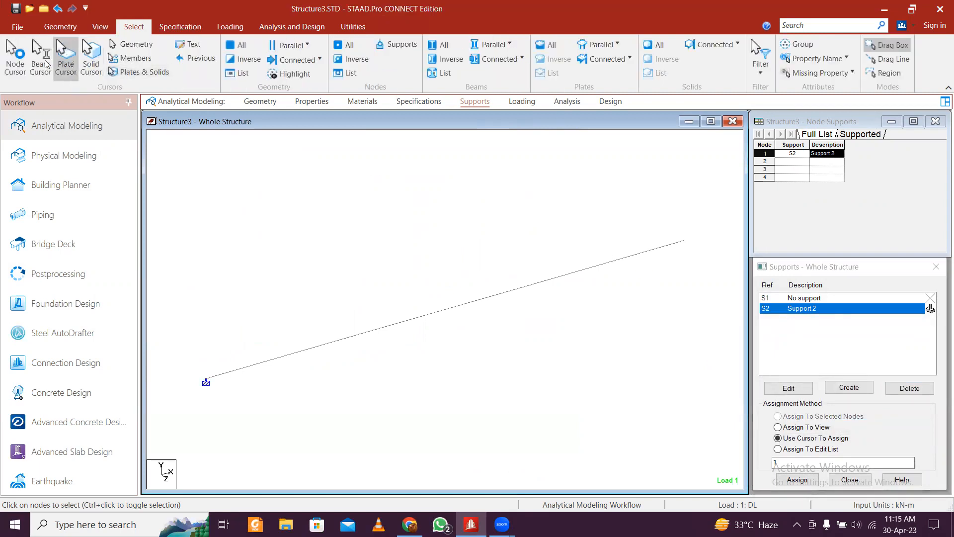
{"action": "left_click", "coordinate": [636, 255]}
{"action": "key", "text": "Delete"}
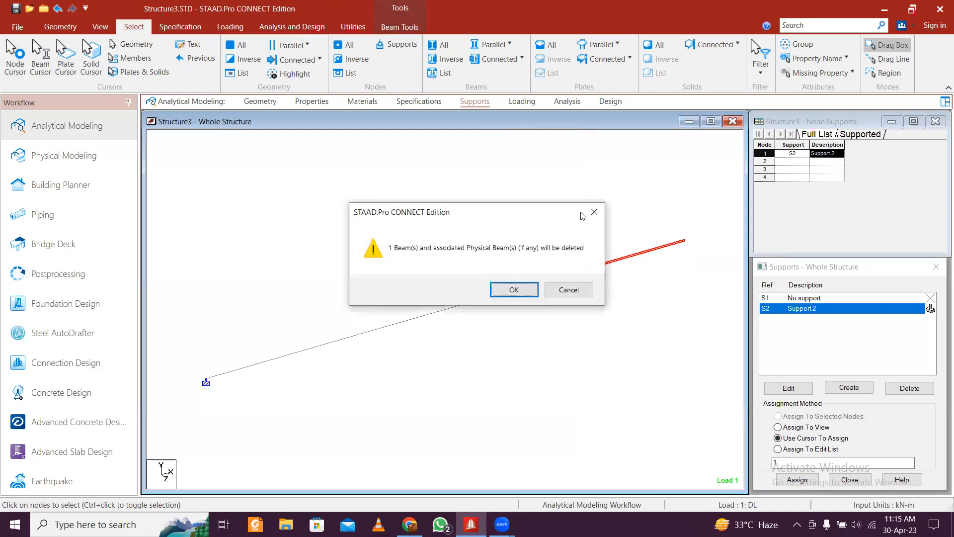
{"action": "left_click", "coordinate": [520, 291]}
{"action": "left_click", "coordinate": [514, 292]}
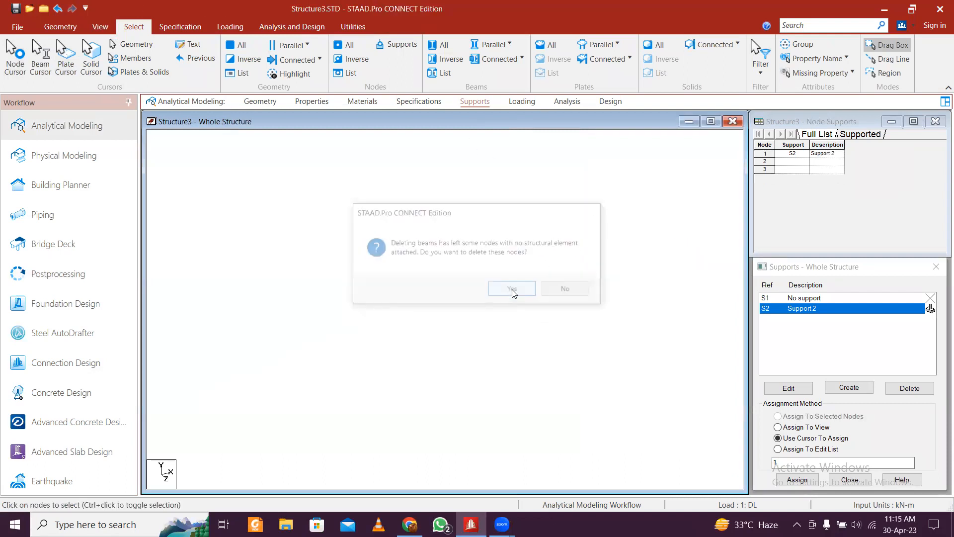
Step: Delete the linear load LIN Y -2 -8 kN/m from the load case 1: DL
{"action": "left_click", "coordinate": [522, 101]}
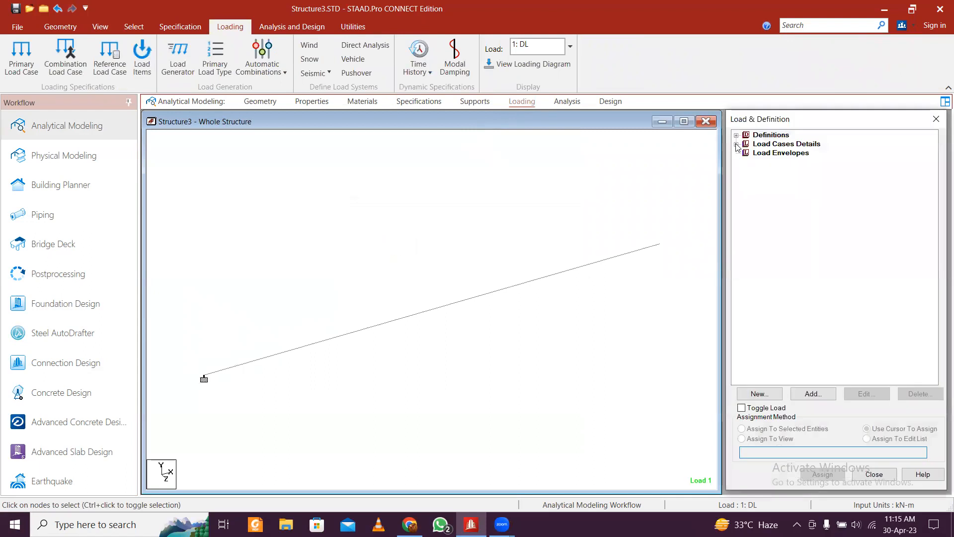
{"action": "left_click", "coordinate": [737, 144]}
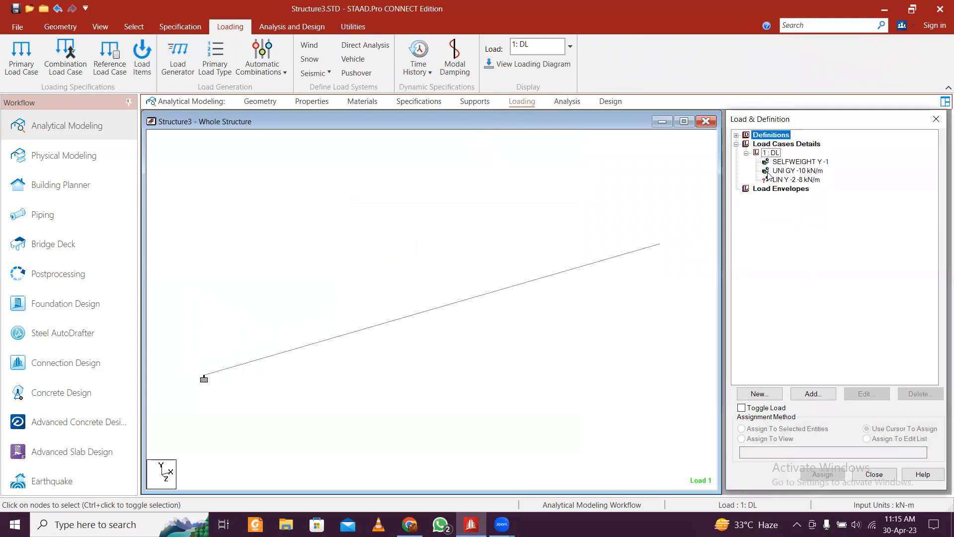
{"action": "left_click", "coordinate": [769, 179]}
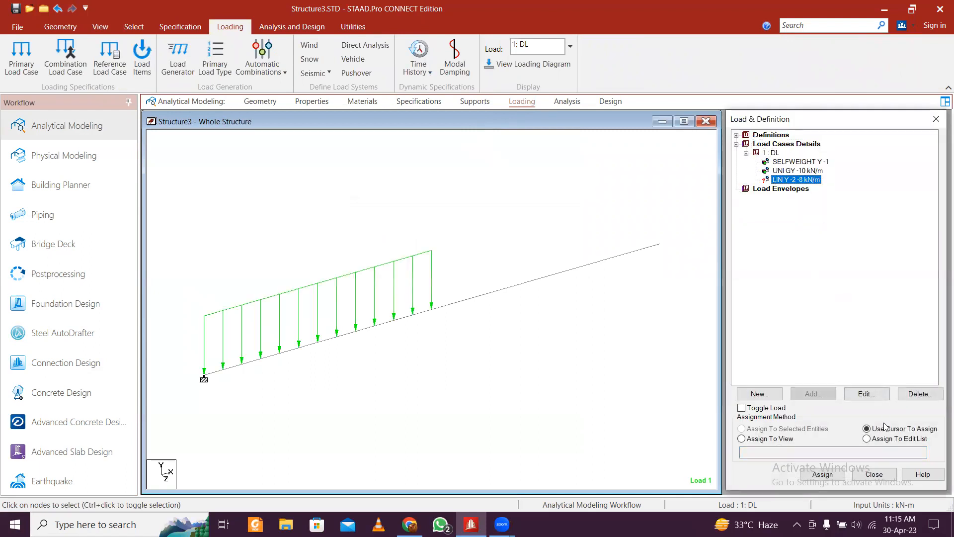
{"action": "left_click", "coordinate": [920, 394]}
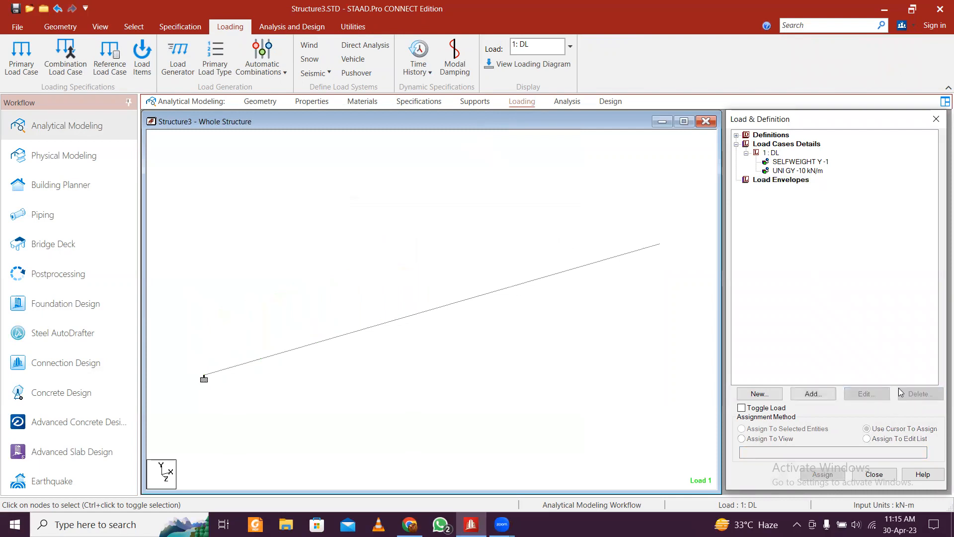
Step: Delete the second beam, between nodes 2 and 3, with its leftover node, keeping only the beam at the fixed support
{"action": "left_click", "coordinate": [378, 326]}
{"action": "left_click", "coordinate": [508, 298]}
{"action": "left_click", "coordinate": [510, 288]}
{"action": "left_click", "coordinate": [391, 320]}
{"action": "left_click", "coordinate": [496, 305]}
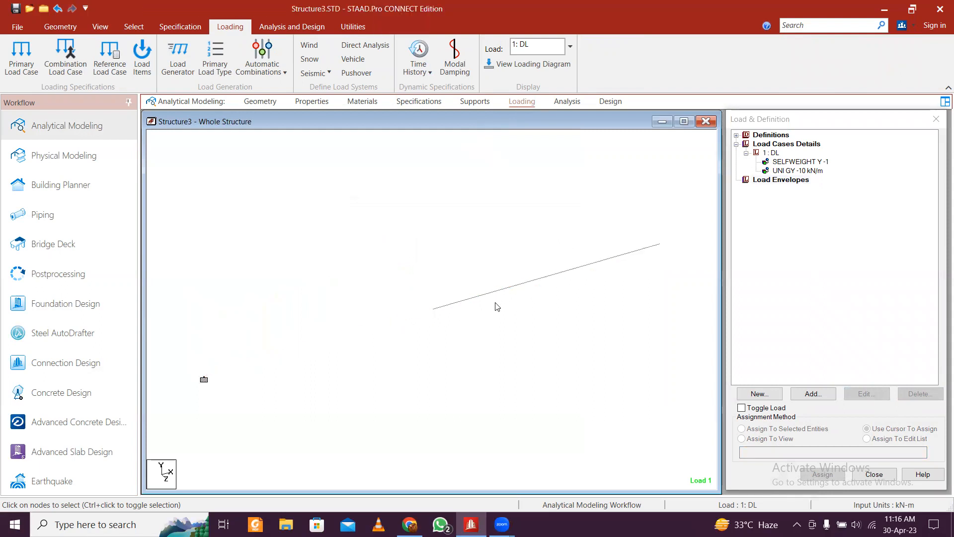
{"action": "left_click", "coordinate": [500, 299]}
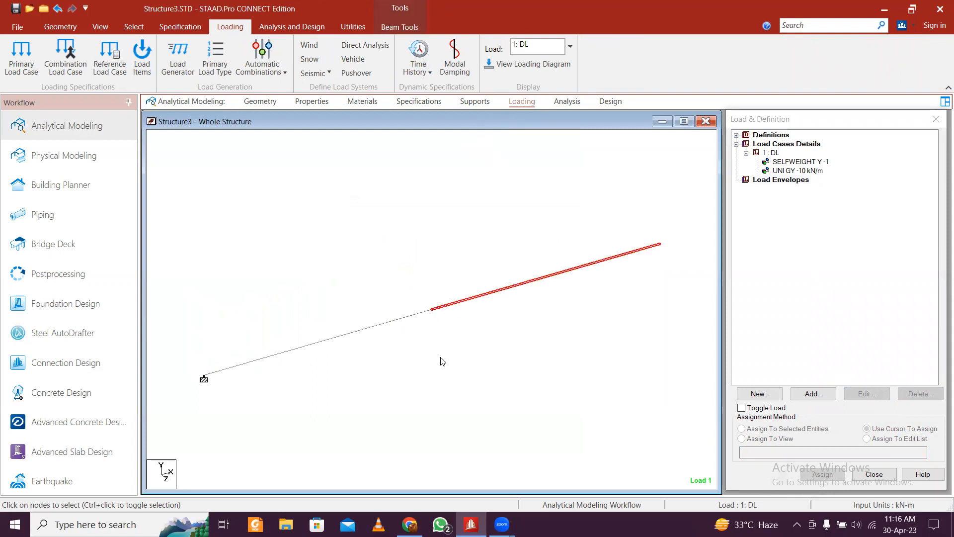
{"action": "key", "text": "Delete"}
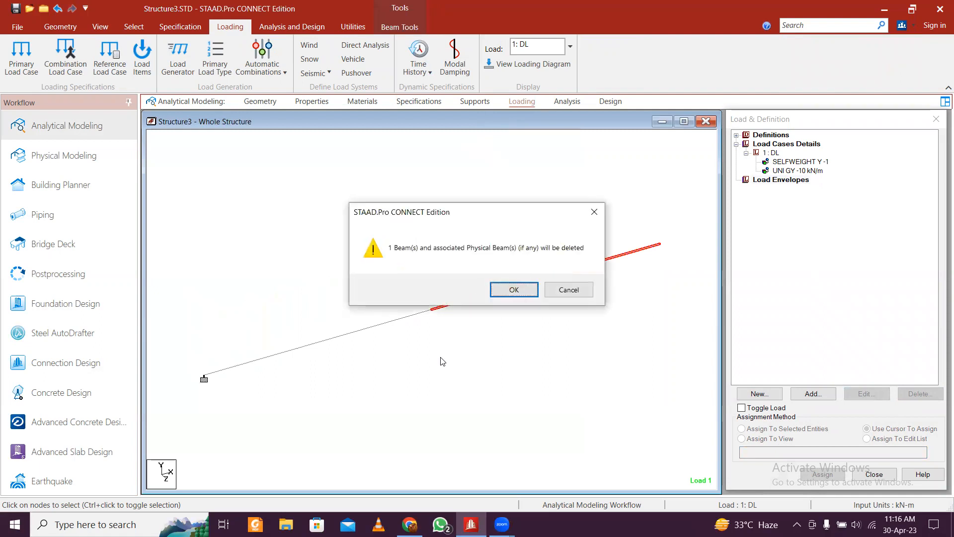
{"action": "left_click", "coordinate": [494, 296]}
{"action": "left_click", "coordinate": [513, 289]}
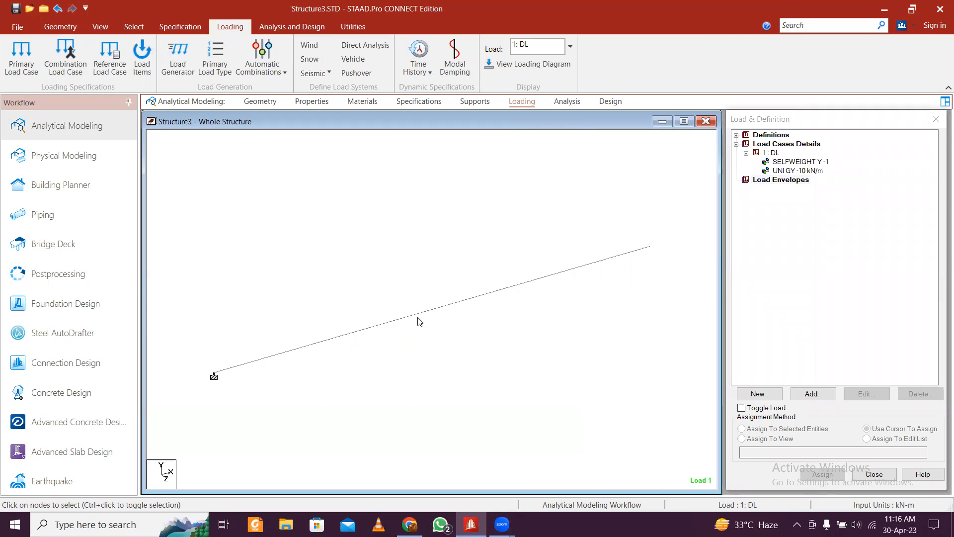
Step: Save the modified structure, run the analysis, and stay in modeling mode when it finishes
{"action": "left_click", "coordinate": [934, 117]}
{"action": "middle_click_drag", "start_coordinate": [624, 286], "coordinate": [634, 314]}
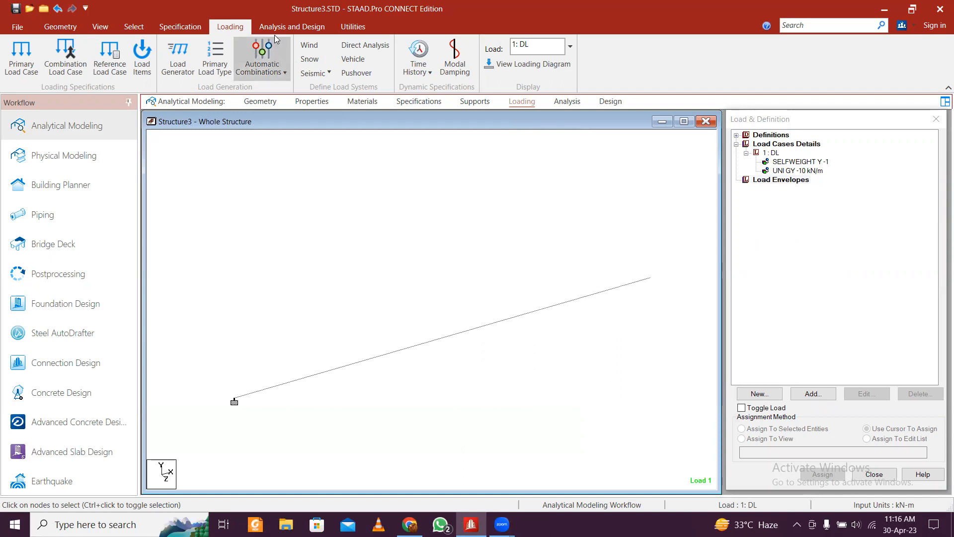
{"action": "left_click", "coordinate": [292, 27]}
{"action": "left_click", "coordinate": [202, 58]}
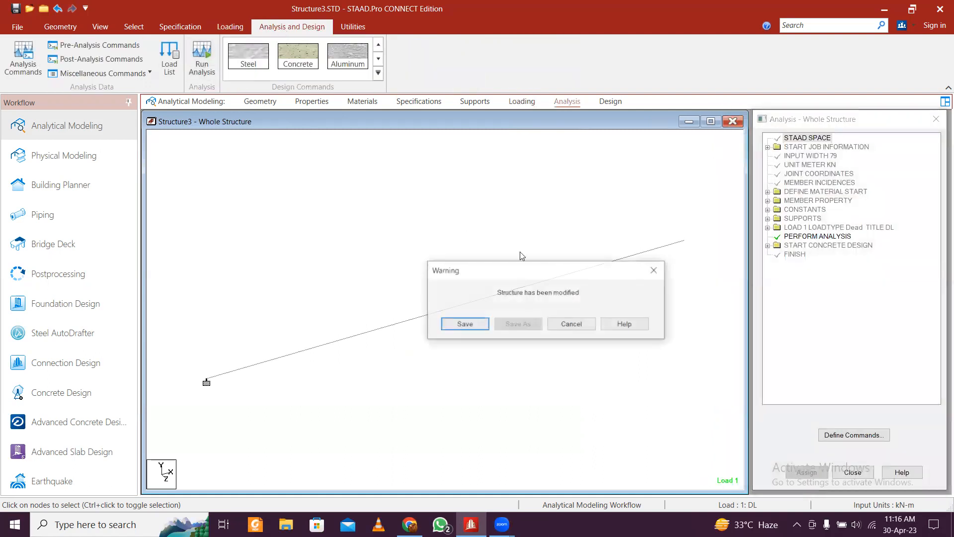
{"action": "left_click", "coordinate": [476, 324]}
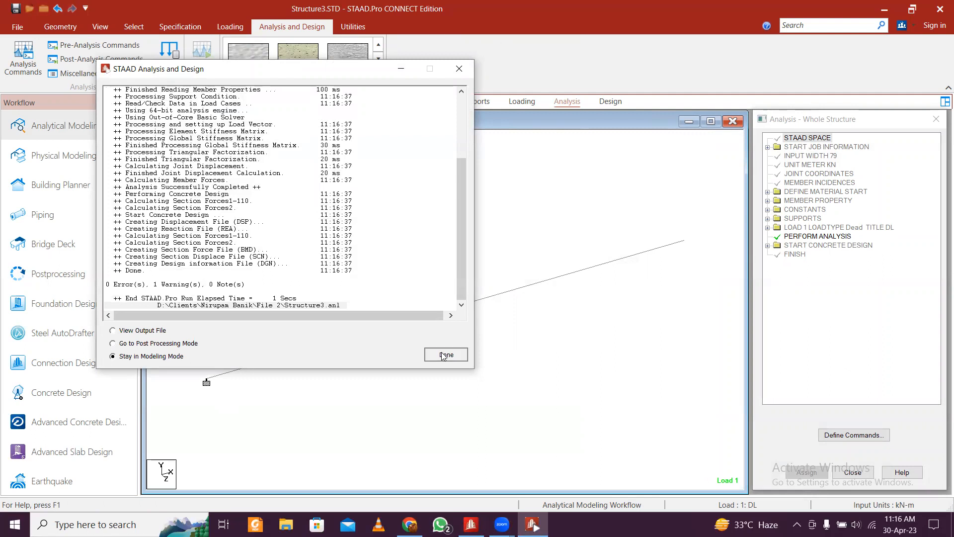
{"action": "left_click", "coordinate": [444, 354]}
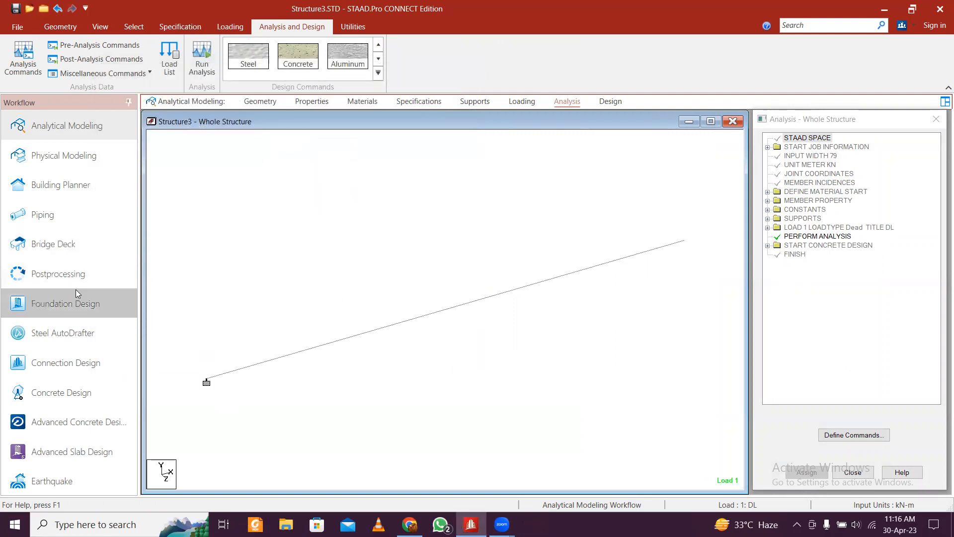
Step: Open the postprocessing results and show the cantilever's shear Y diagram in place of the displacement curve
{"action": "left_click", "coordinate": [77, 274]}
{"action": "left_click", "coordinate": [502, 355]}
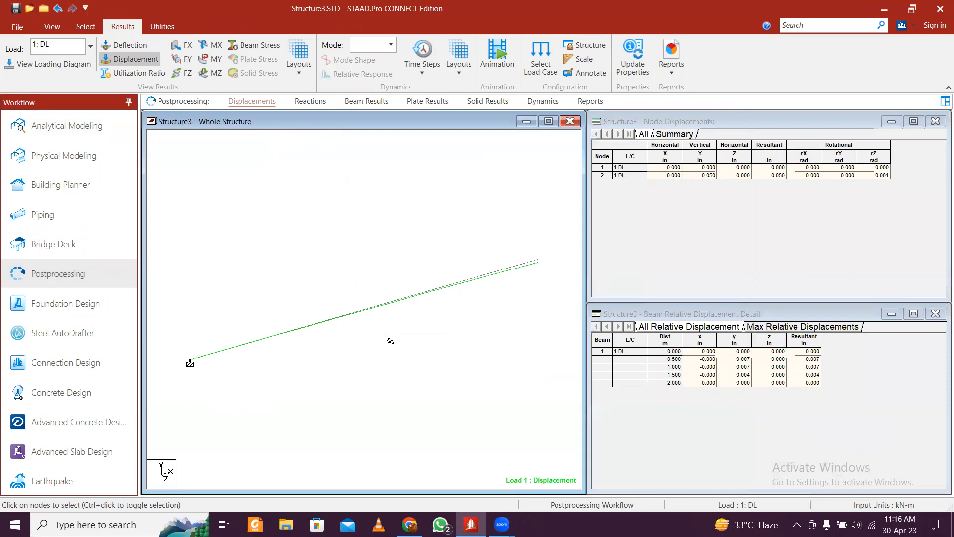
{"action": "left_click", "coordinate": [180, 59]}
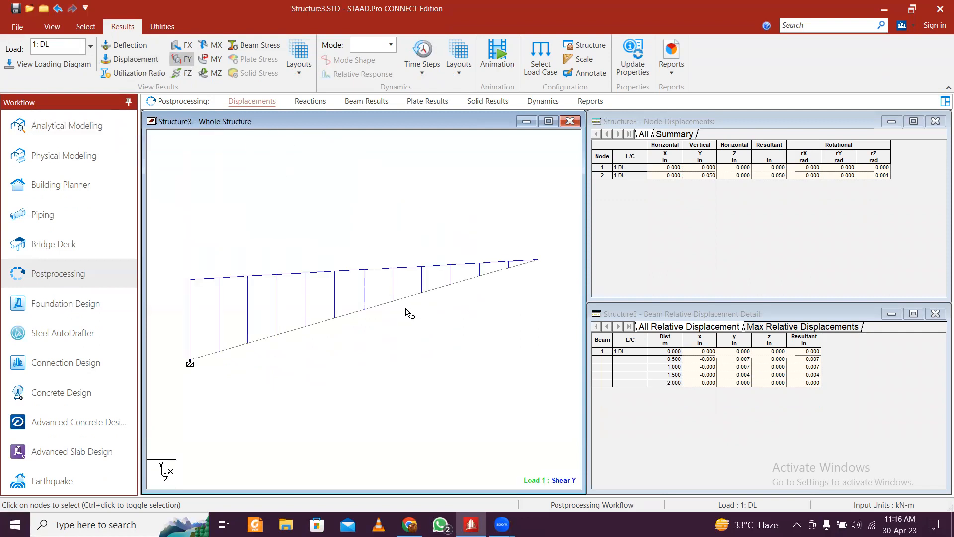
Step: Annotate the shear Y diagram with only its maximum shear value, then close the annotation settings
{"action": "left_click", "coordinate": [587, 72]}
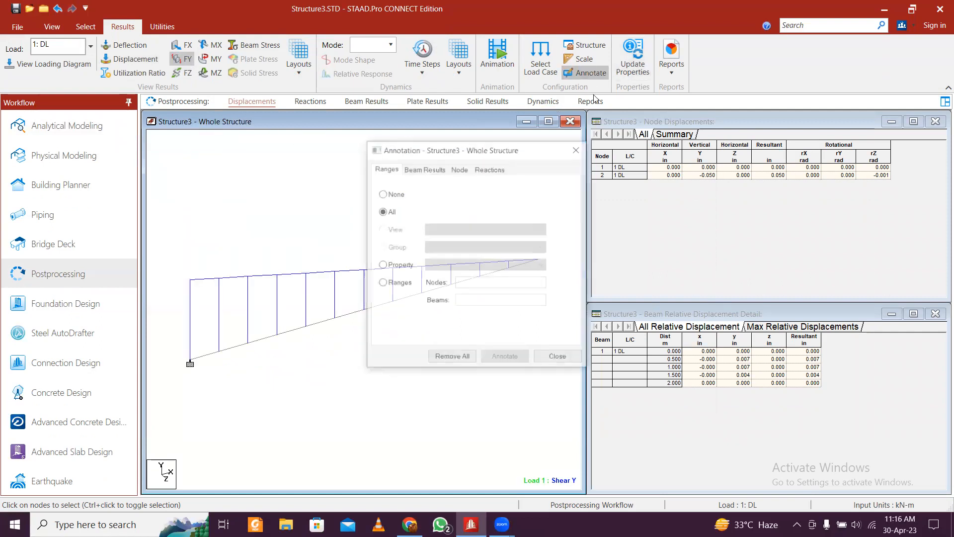
{"action": "left_click", "coordinate": [430, 170]}
{"action": "left_click", "coordinate": [449, 232]}
{"action": "left_click", "coordinate": [505, 357]}
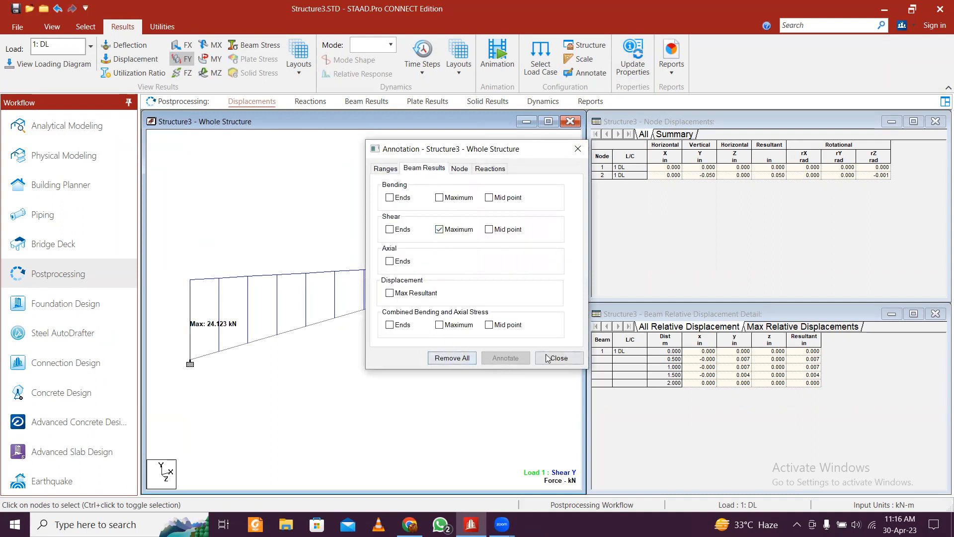
{"action": "left_click", "coordinate": [576, 149]}
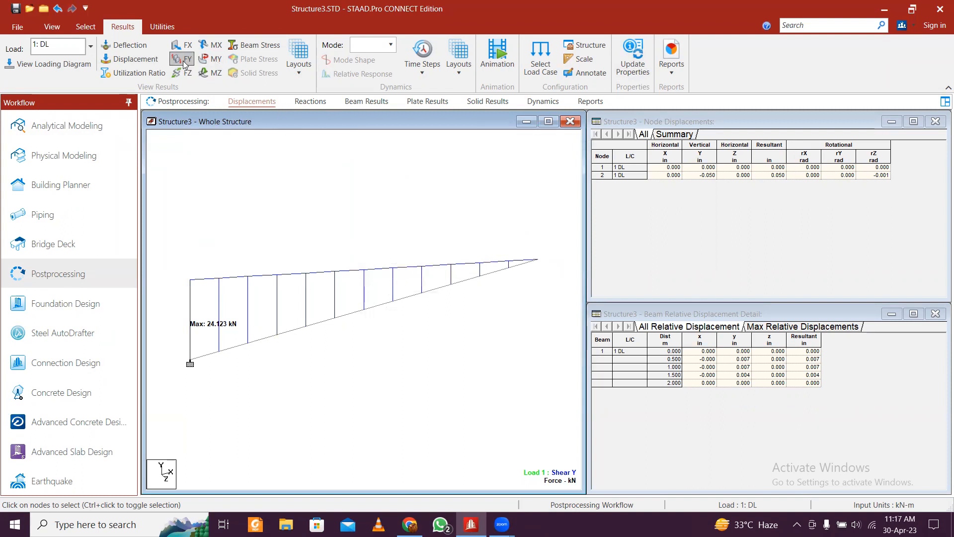
Step: Replace the shear diagram with the bending Z diagram and annotate its maximum bending moment instead of the maximum shear
{"action": "left_click", "coordinate": [212, 70]}
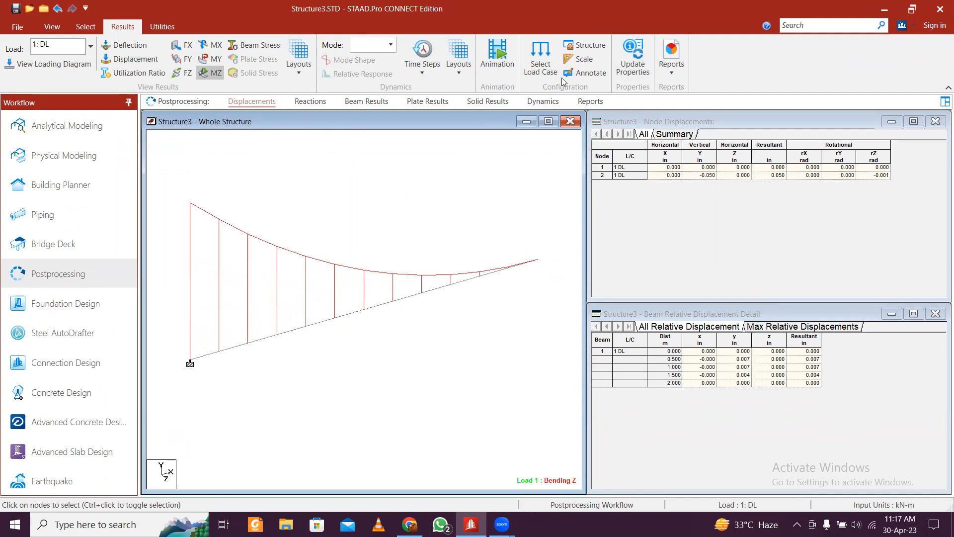
{"action": "left_click", "coordinate": [590, 72]}
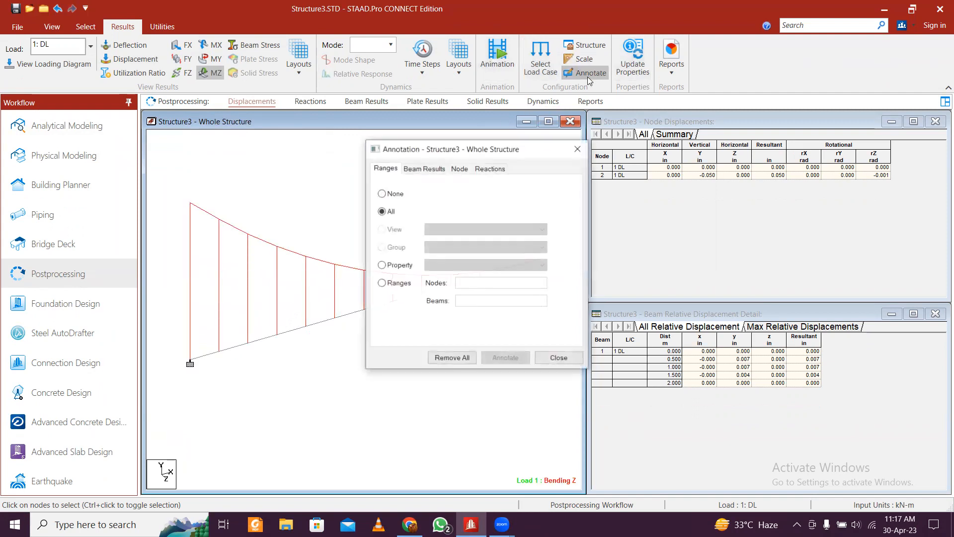
{"action": "left_click", "coordinate": [423, 169]}
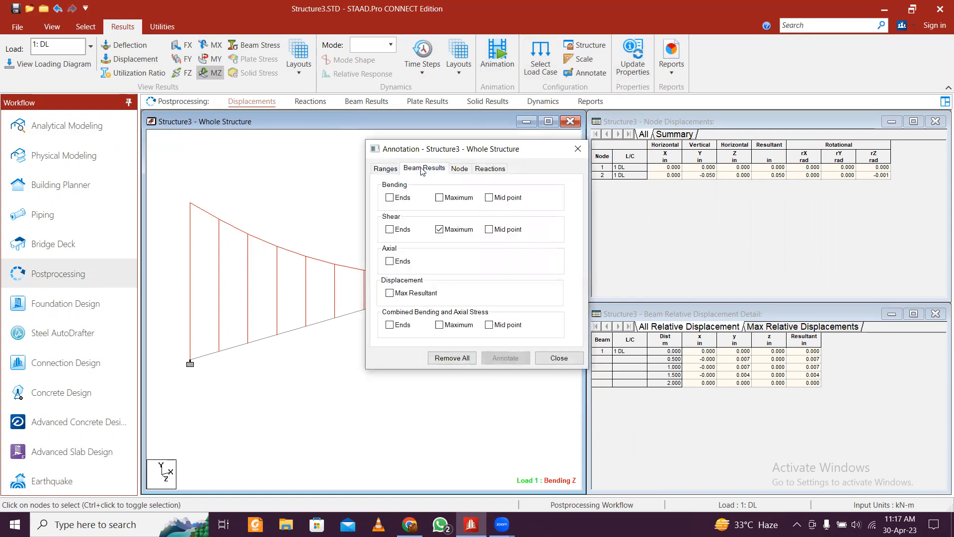
{"action": "left_click", "coordinate": [439, 229]}
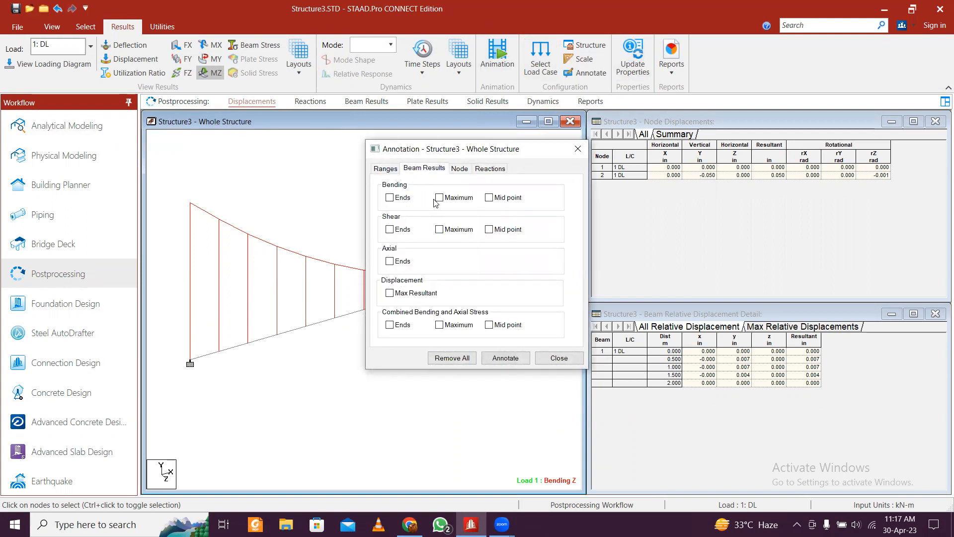
{"action": "left_click", "coordinate": [505, 358]}
{"action": "left_click", "coordinate": [578, 149]}
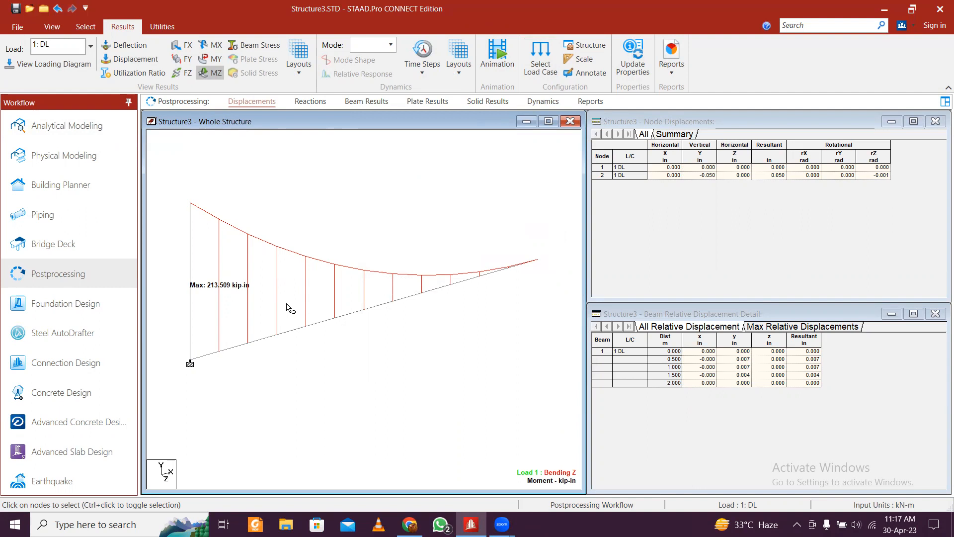
{"action": "scroll", "coordinate": [298, 298], "scroll_direction": "down", "scroll_amount": 2}
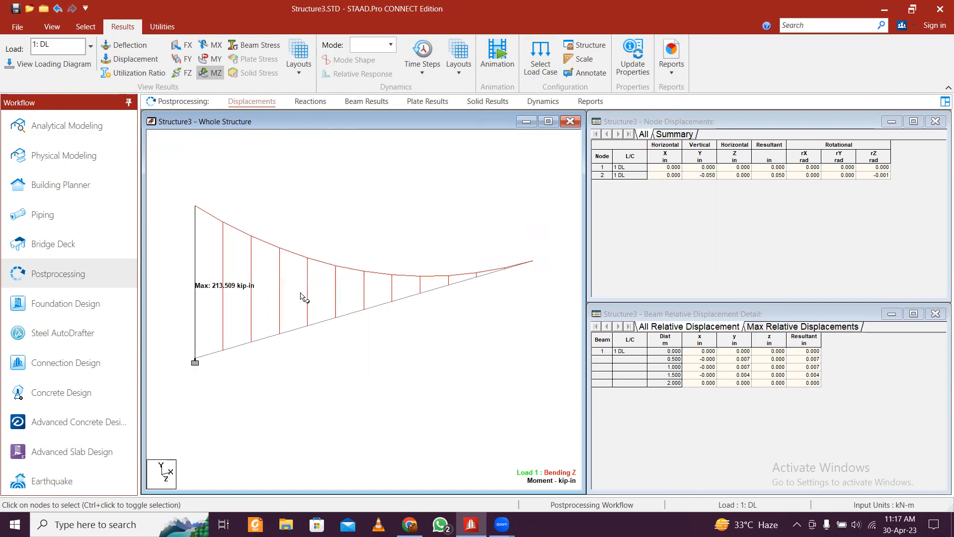
{"action": "scroll", "coordinate": [301, 297], "scroll_direction": "down", "scroll_amount": 4}
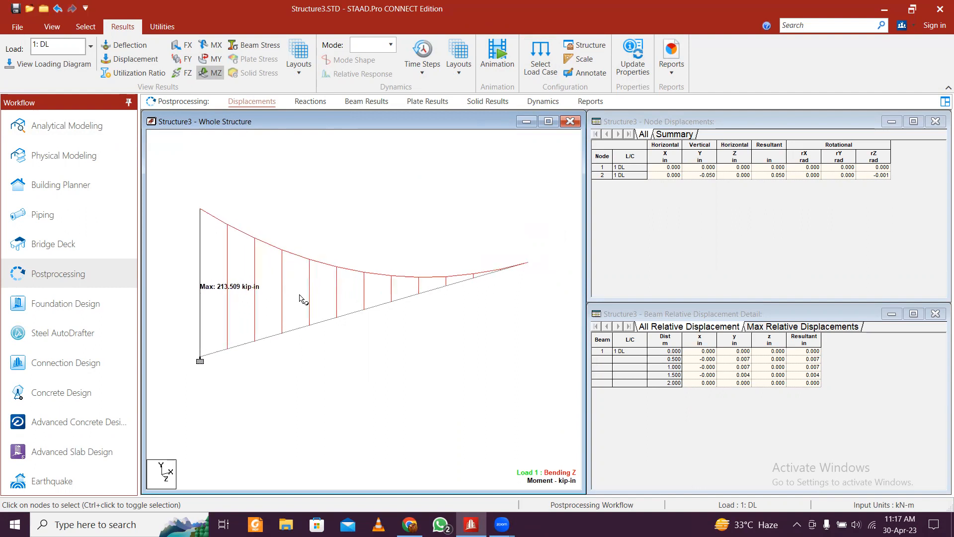
{"action": "scroll", "coordinate": [301, 298], "scroll_direction": "down", "scroll_amount": 4}
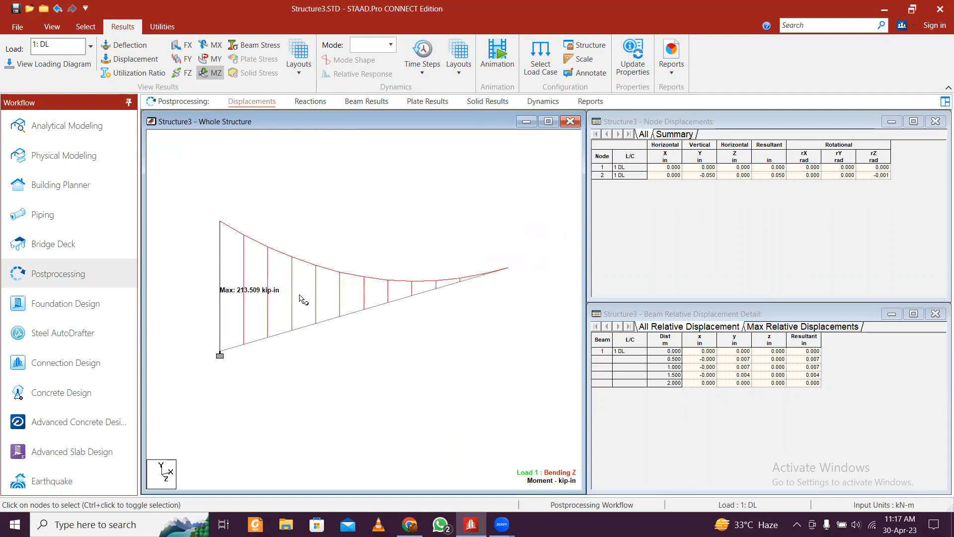
Step: Return to analytical modeling and delete the cantilever beam together with the nodes left unattached
{"action": "left_click", "coordinate": [115, 130]}
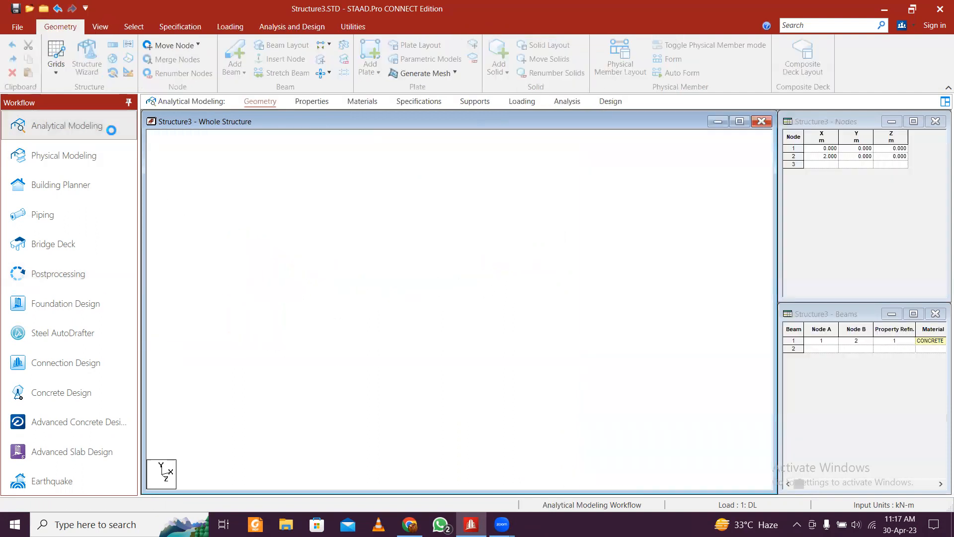
{"action": "scroll", "coordinate": [431, 335], "scroll_direction": "down", "scroll_amount": 2}
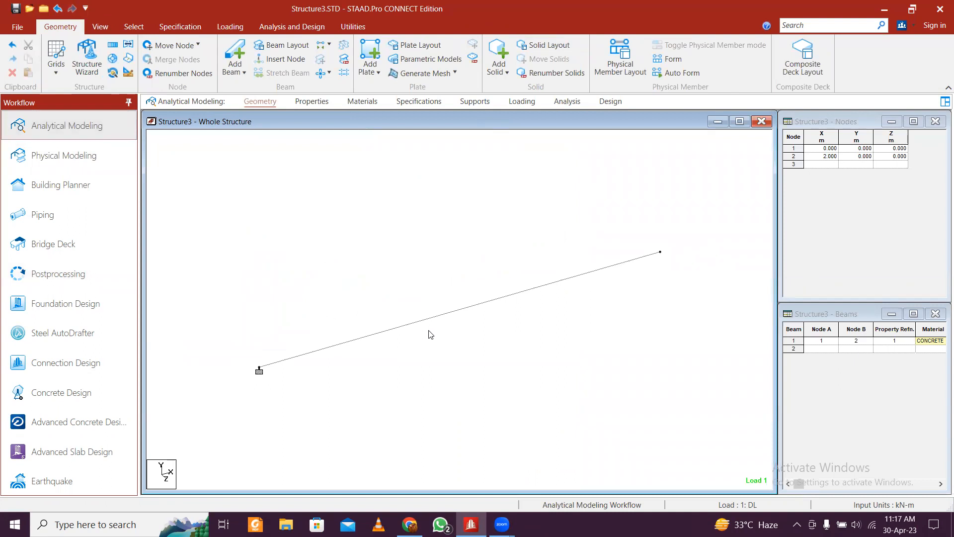
{"action": "left_click", "coordinate": [431, 334]}
{"action": "key", "text": "Delete"}
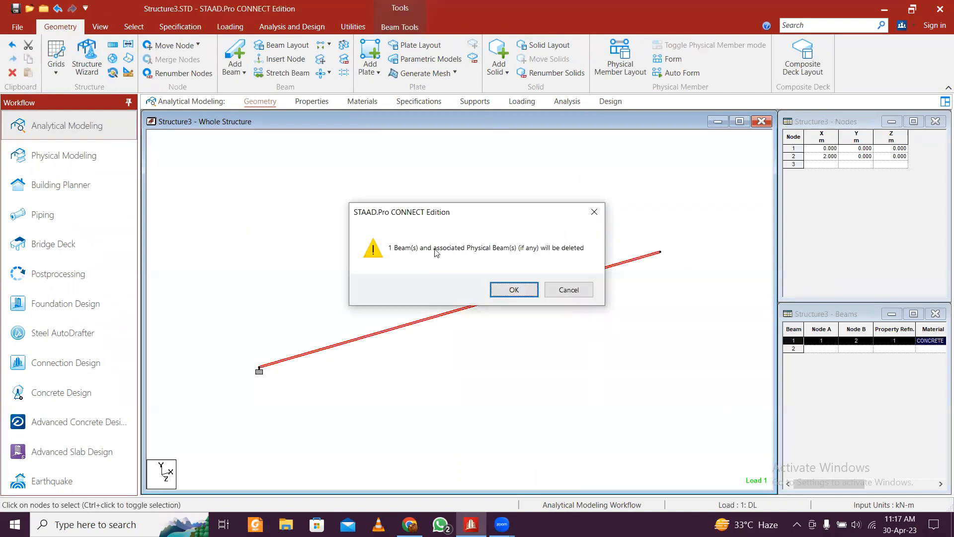
{"action": "left_click", "coordinate": [516, 290]}
{"action": "left_click", "coordinate": [517, 290]}
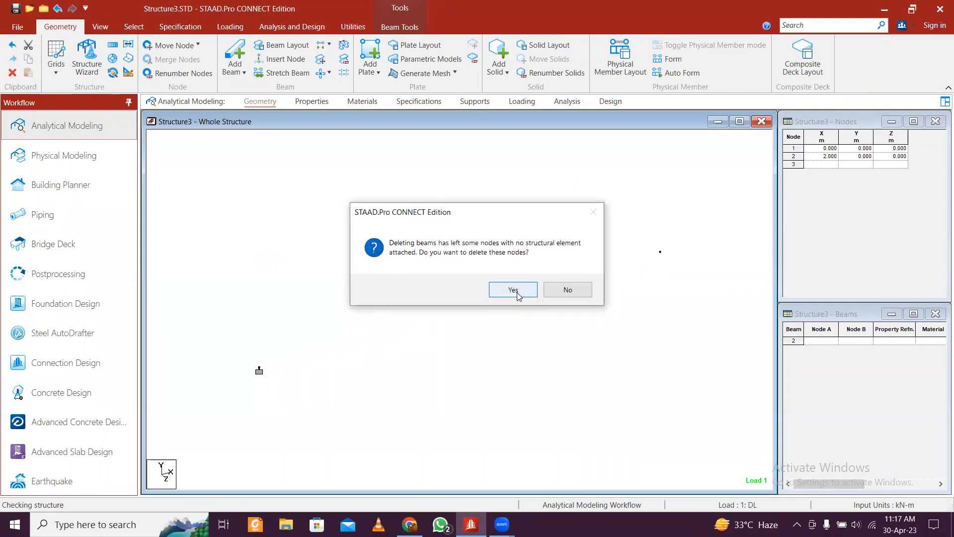
{"action": "left_click", "coordinate": [515, 290]}
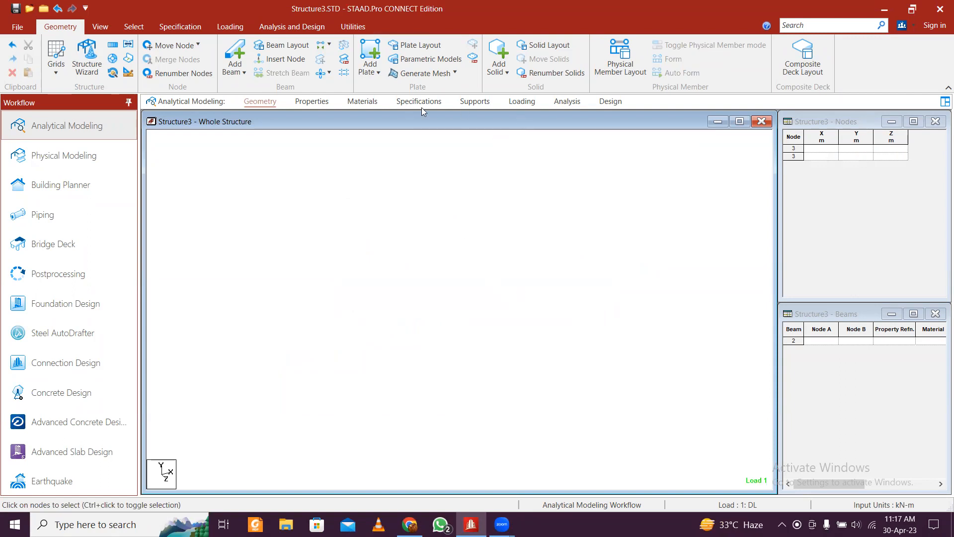
Step: Delete the Support 2 definition from the structure's supports
{"action": "left_click", "coordinate": [474, 101]}
{"action": "left_click", "coordinate": [806, 308]}
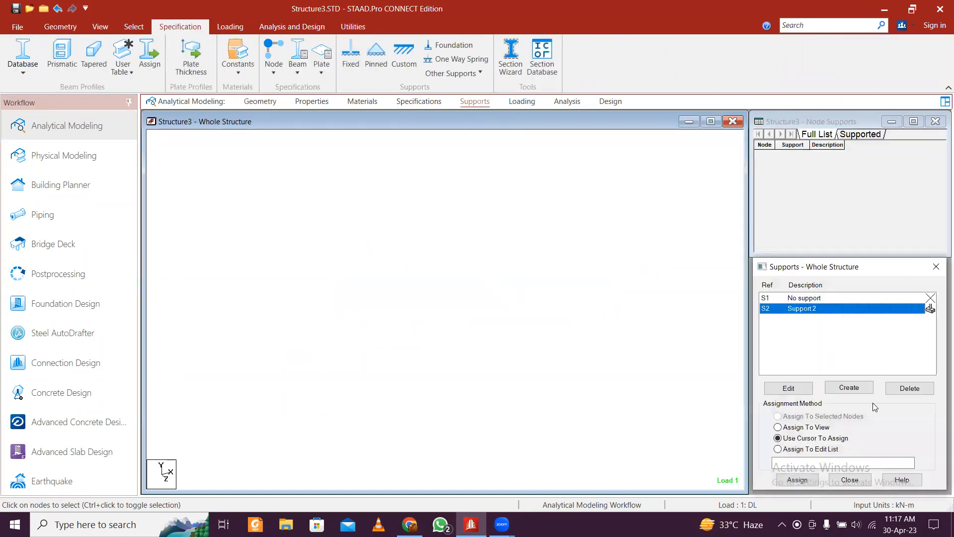
{"action": "left_click", "coordinate": [909, 388]}
{"action": "left_click", "coordinate": [852, 417]}
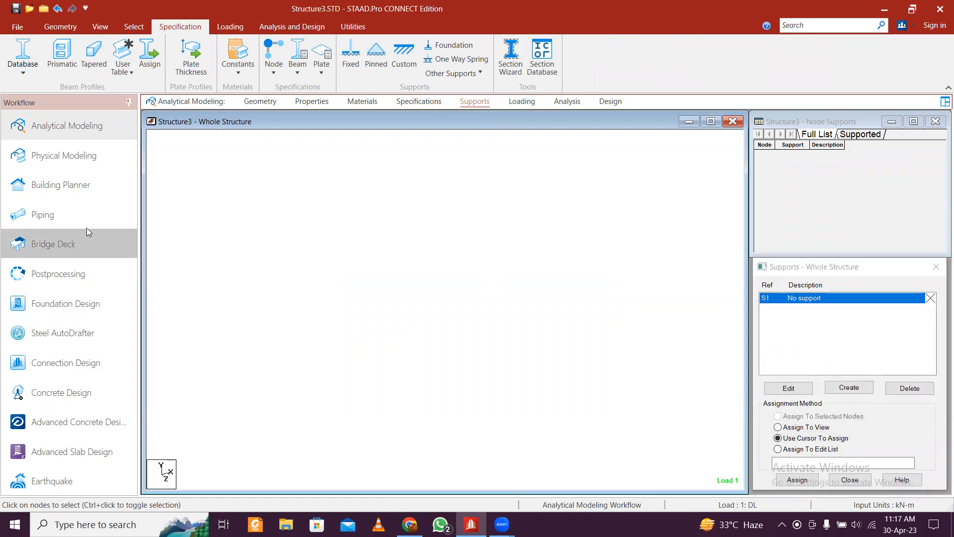
Step: Define node 1 at (0, 0, 0) and node 2 at (0, 3, 0) metres in the geometry's node table
{"action": "left_click", "coordinate": [260, 101]}
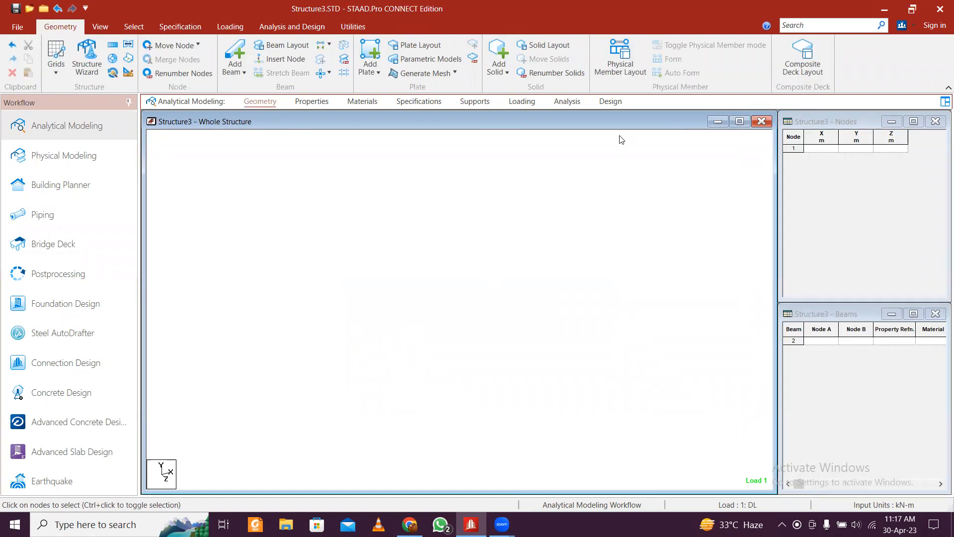
{"action": "left_click", "coordinate": [812, 149]}
{"action": "type", "text": "0"}
{"action": "left_click", "coordinate": [867, 150]}
{"action": "left_click", "coordinate": [829, 158]}
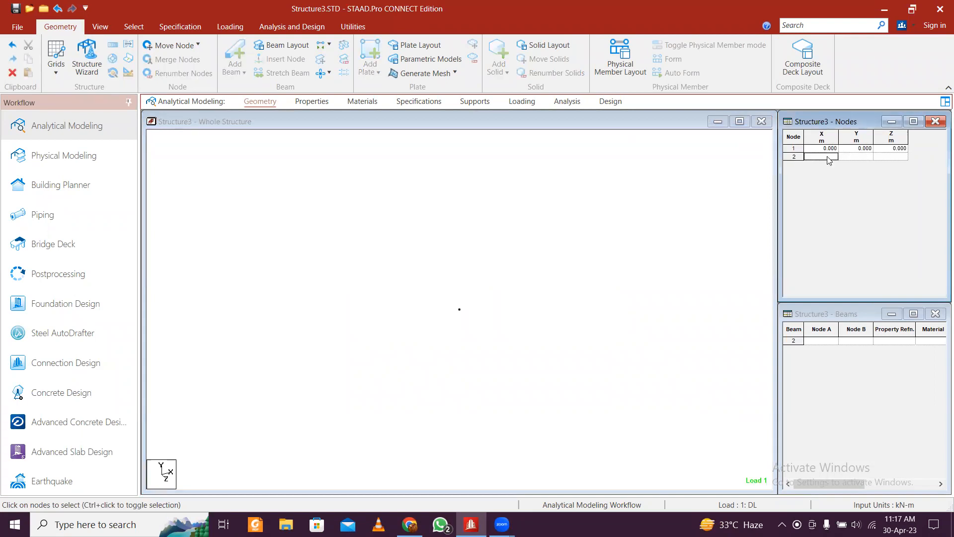
{"action": "type", "text": "0"}
{"action": "left_click", "coordinate": [868, 156]}
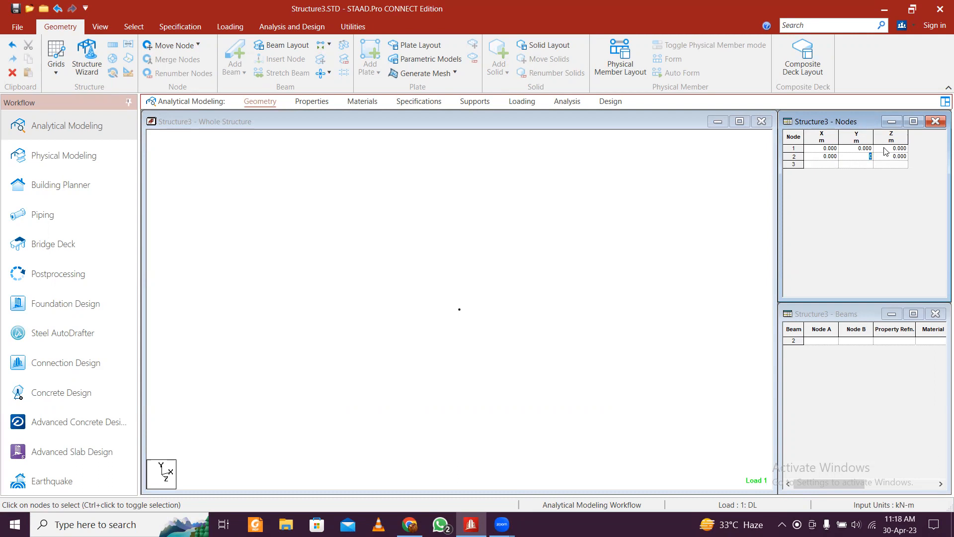
{"action": "left_click", "coordinate": [898, 157]}
Step: Add node 3 at (4, 0, 0) and node 4 at (4, 3, 0) metres to the node table
{"action": "left_click", "coordinate": [829, 166]}
{"action": "left_click", "coordinate": [522, 283]}
{"action": "left_click", "coordinate": [830, 166]}
{"action": "type", "text": "4"}
{"action": "left_click", "coordinate": [865, 166]}
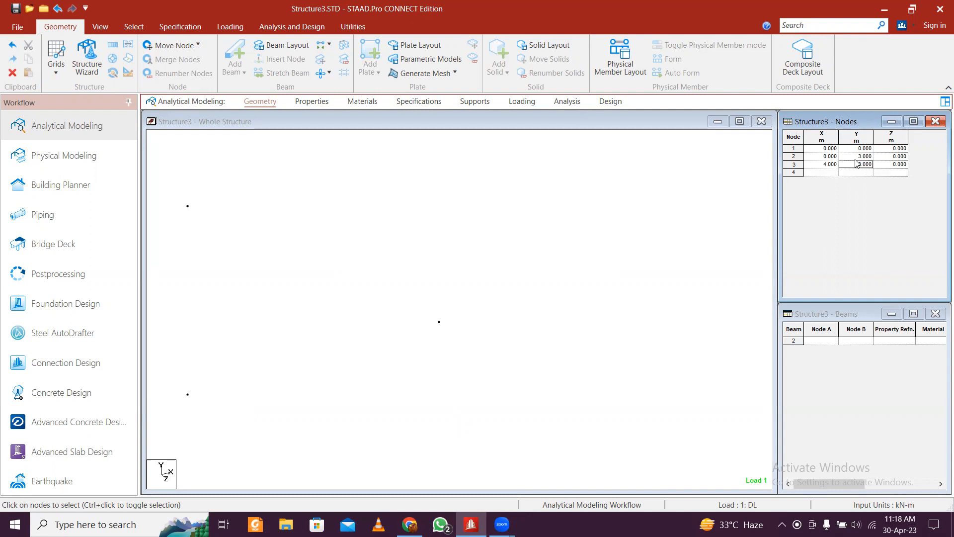
{"action": "left_click", "coordinate": [861, 172]}
{"action": "type", "text": "4"}
{"action": "left_click", "coordinate": [869, 172]}
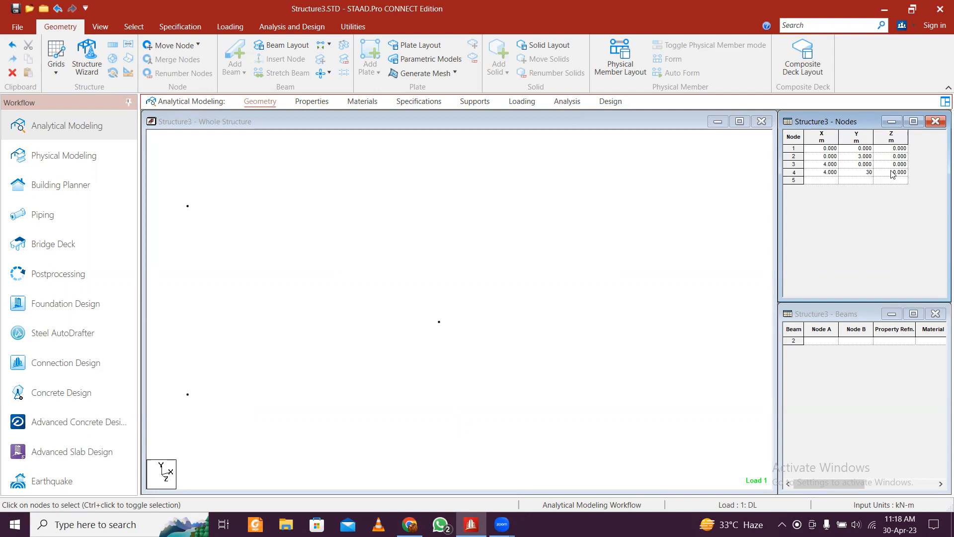
{"action": "left_click", "coordinate": [893, 174]}
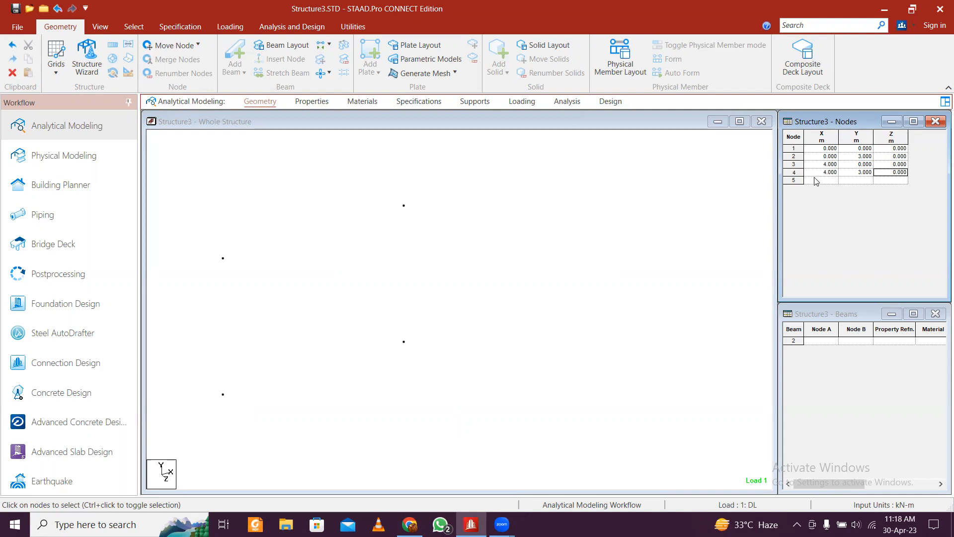
Step: Add beams joining nodes 1-2, 2-4 and 4-3 to form a single-bay portal frame
{"action": "left_click", "coordinate": [368, 149]}
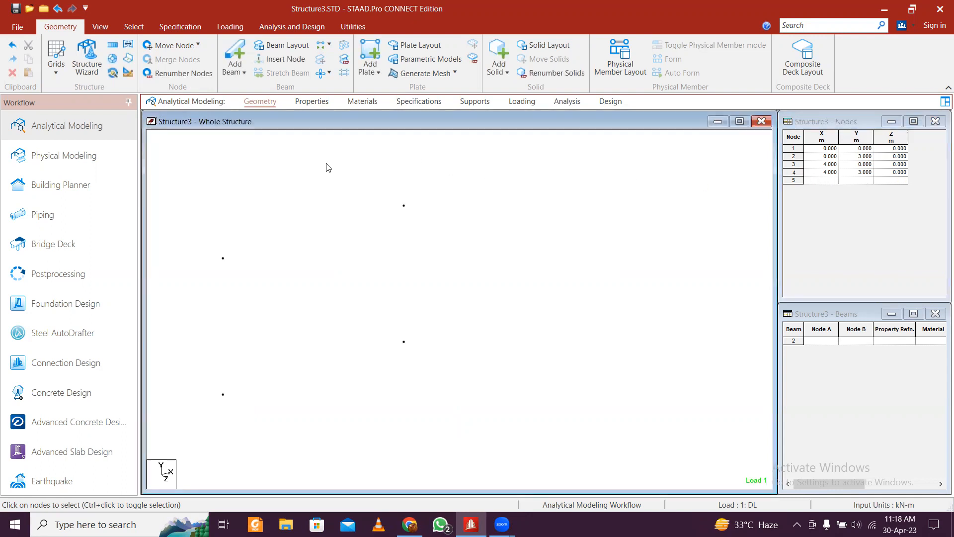
{"action": "left_click", "coordinate": [247, 60]}
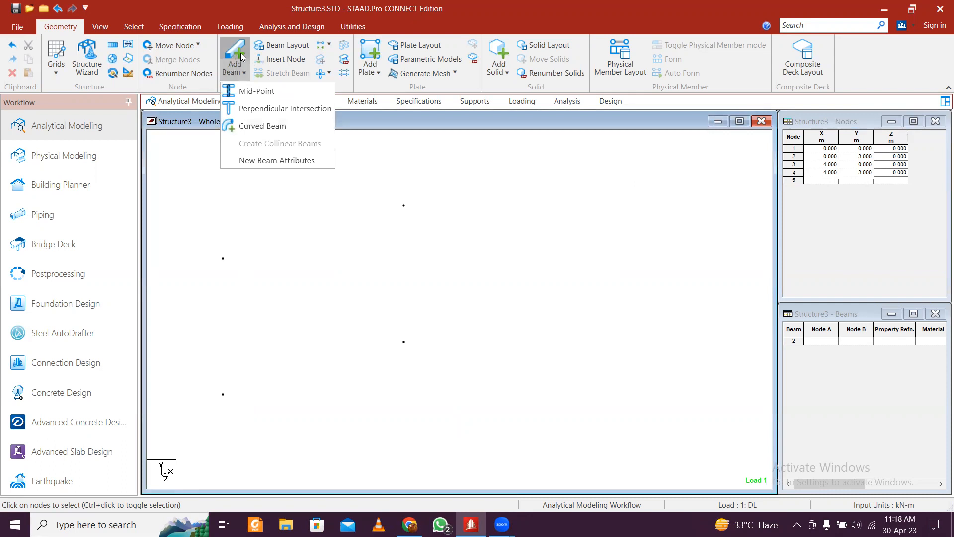
{"action": "left_click", "coordinate": [246, 90]}
{"action": "left_click_drag", "start_coordinate": [223, 394], "coordinate": [404, 341]}
{"action": "middle_click_drag", "start_coordinate": [418, 312], "coordinate": [599, 290]}
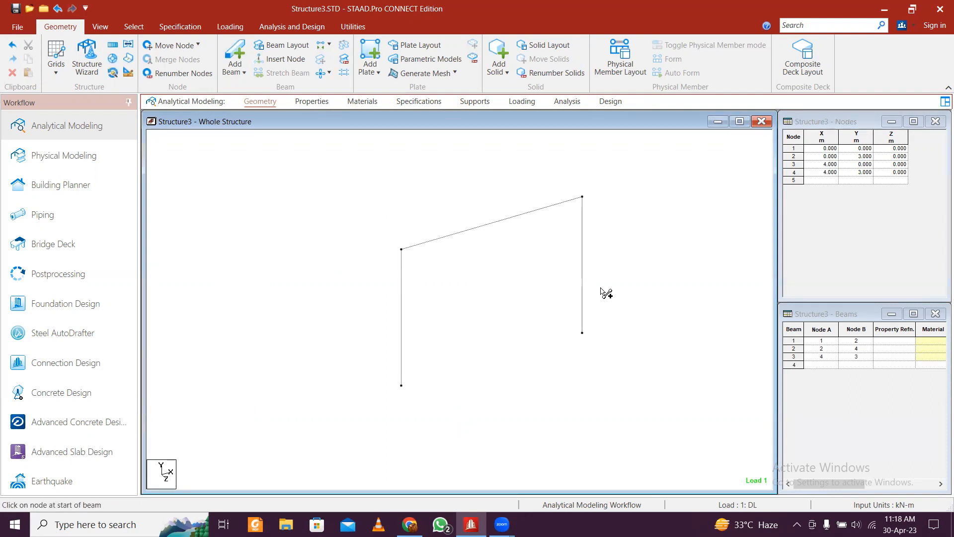
Step: Assign the Rect 13.78x9.84 concrete section to all frame members using Assign To View
{"action": "left_click", "coordinate": [312, 101]}
{"action": "left_click", "coordinate": [788, 281]}
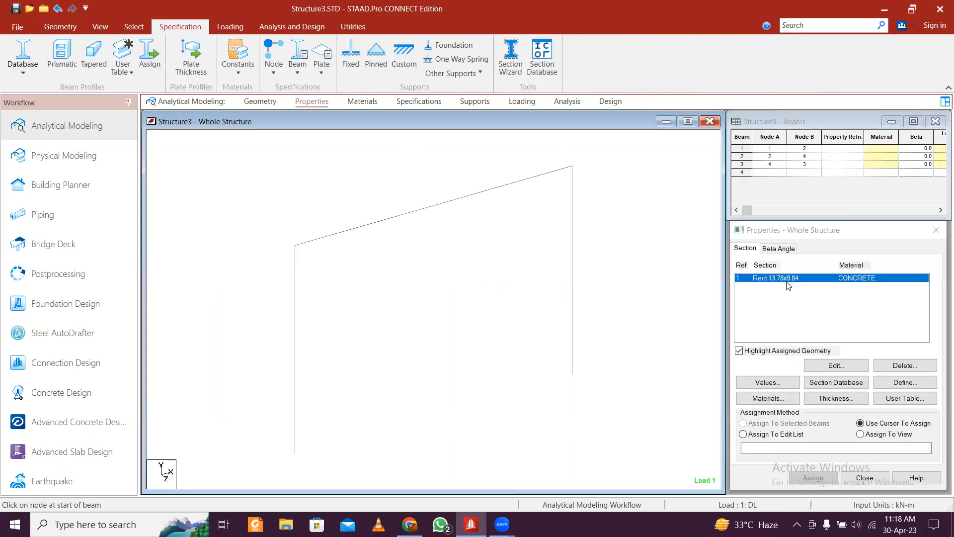
{"action": "left_click", "coordinate": [893, 435]}
{"action": "left_click", "coordinate": [817, 480]}
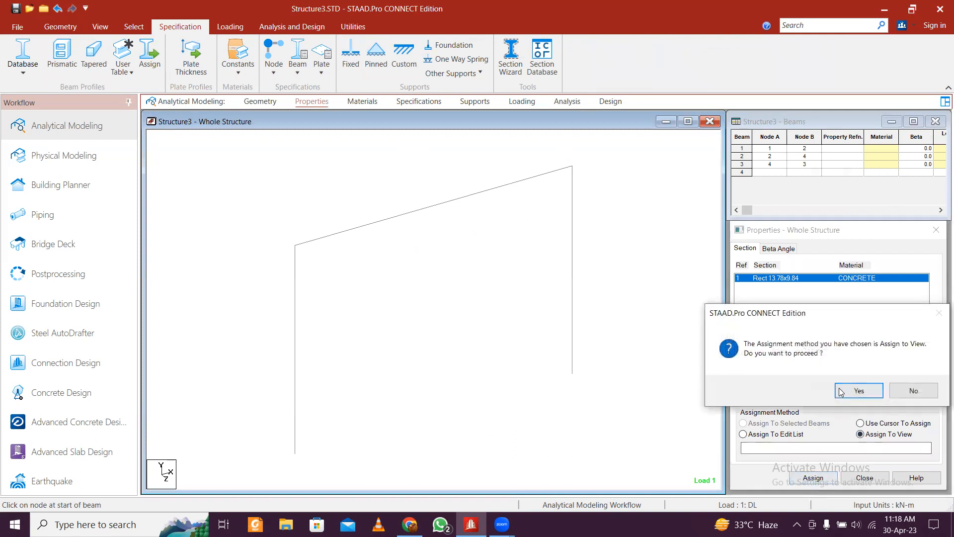
{"action": "left_click", "coordinate": [849, 389]}
{"action": "scroll", "coordinate": [521, 275], "scroll_direction": "down", "scroll_amount": 1}
{"action": "scroll", "coordinate": [523, 272], "scroll_direction": "up", "scroll_amount": 1}
Step: Create a fixed support definition for the portal frame
{"action": "left_click", "coordinate": [474, 103]}
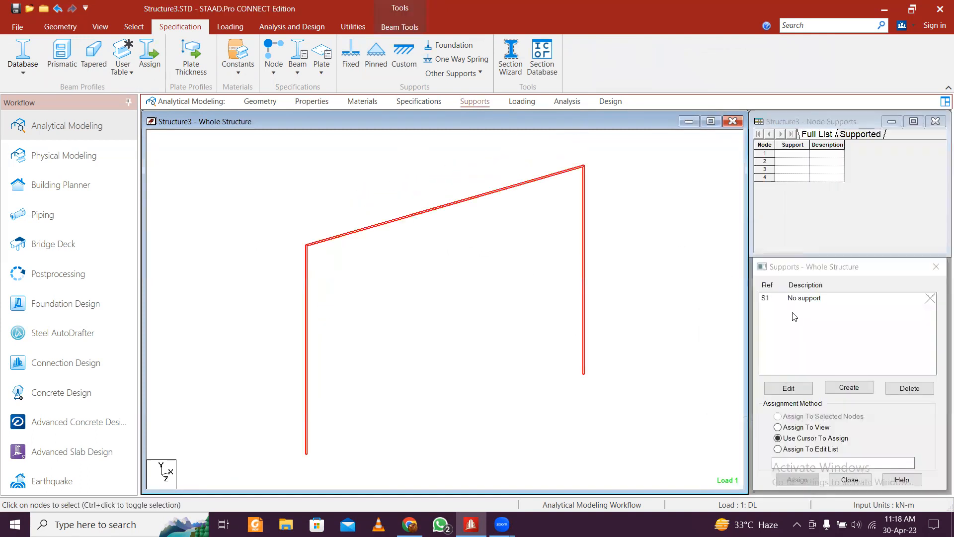
{"action": "left_click", "coordinate": [845, 389]}
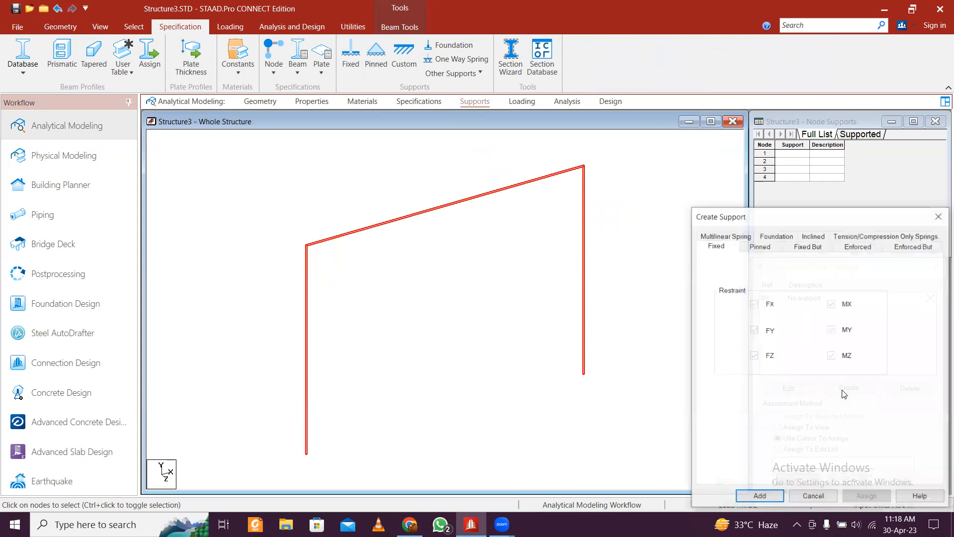
{"action": "left_click", "coordinate": [760, 495]}
Step: Assign the fixed support Support 2 to both column base nodes, 1 and 3
{"action": "left_click_drag", "start_coordinate": [283, 346], "coordinate": [353, 397]}
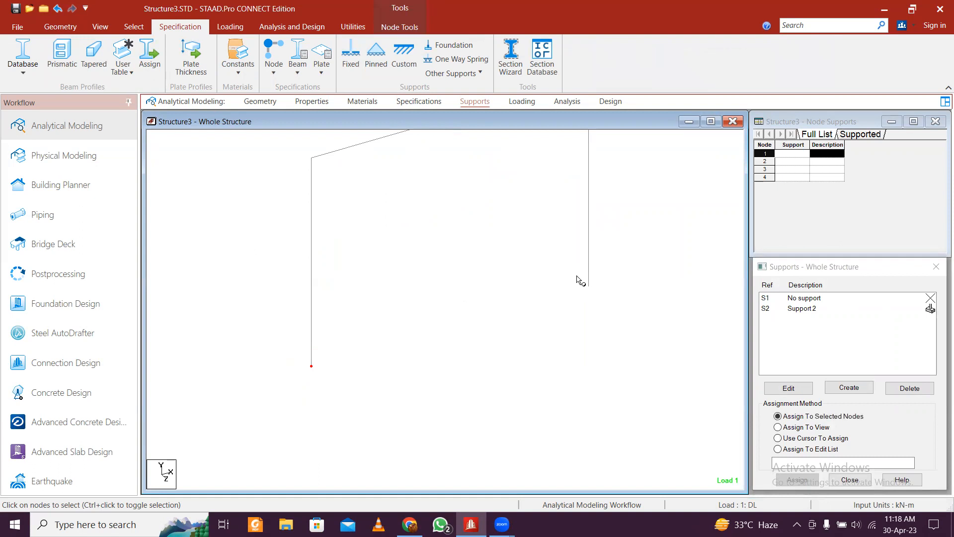
{"action": "left_click", "coordinate": [589, 286], "text": "ctrl"}
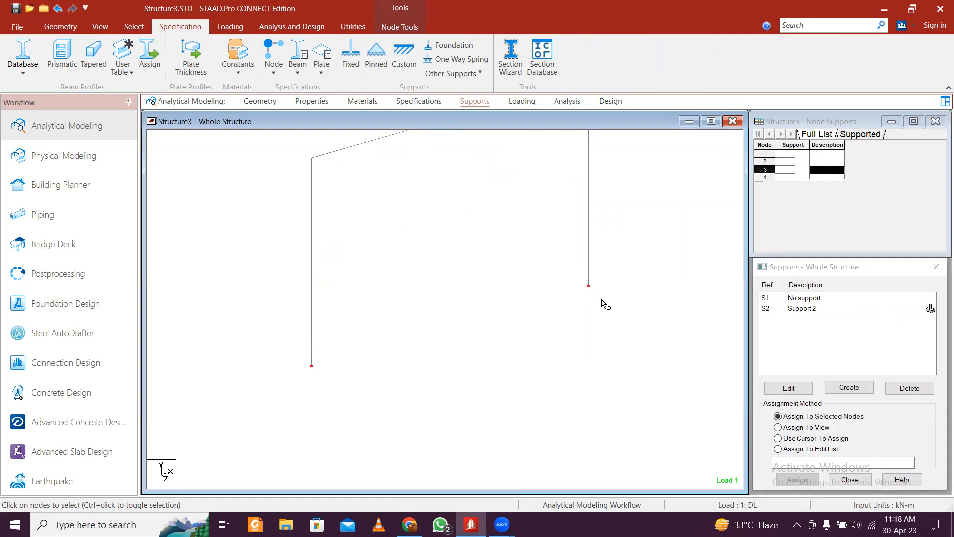
{"action": "left_click", "coordinate": [805, 309]}
{"action": "left_click_drag", "start_coordinate": [286, 346], "coordinate": [348, 380]}
{"action": "left_click_drag", "start_coordinate": [570, 272], "coordinate": [628, 324]}
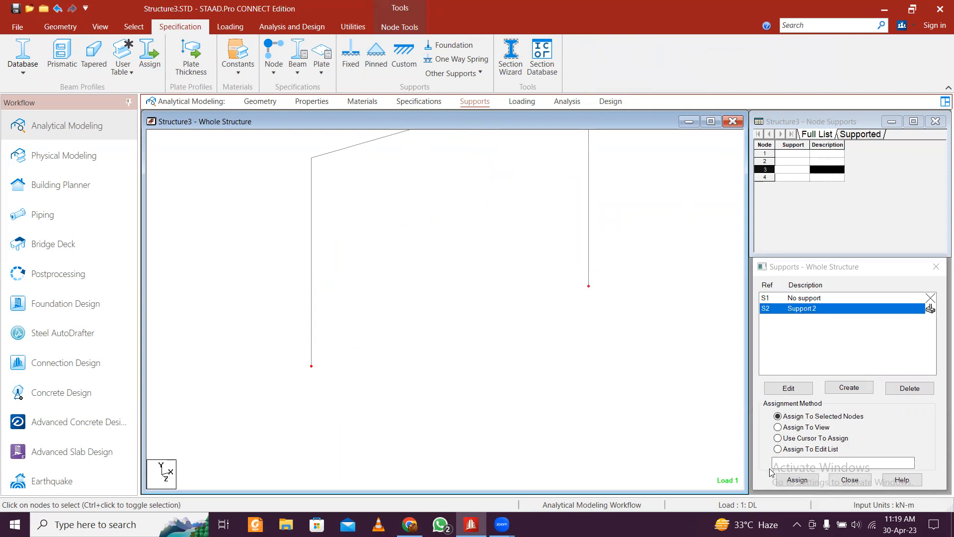
{"action": "left_click", "coordinate": [797, 479]}
{"action": "left_click", "coordinate": [840, 415]}
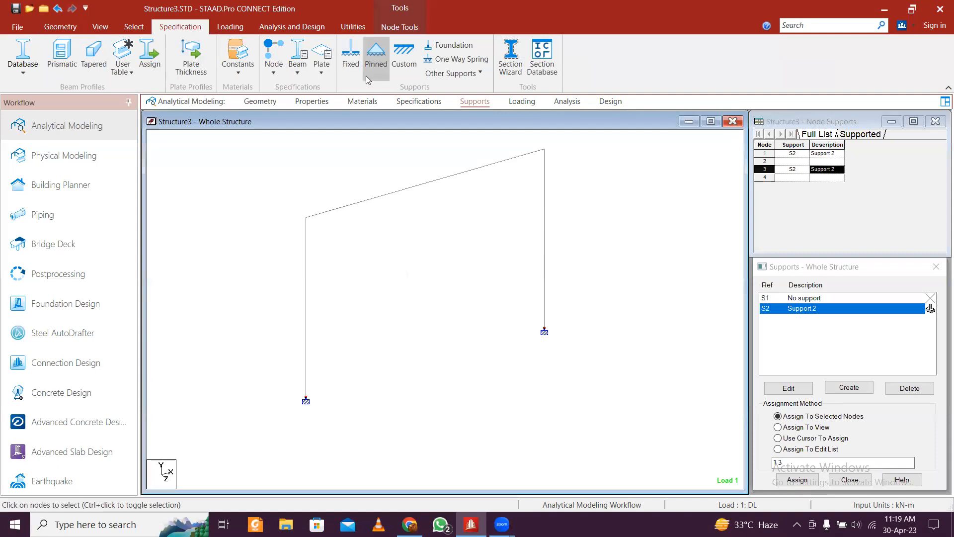
Step: Save the modified frame, run the analysis, and close the analysis window
{"action": "left_click", "coordinate": [298, 27]}
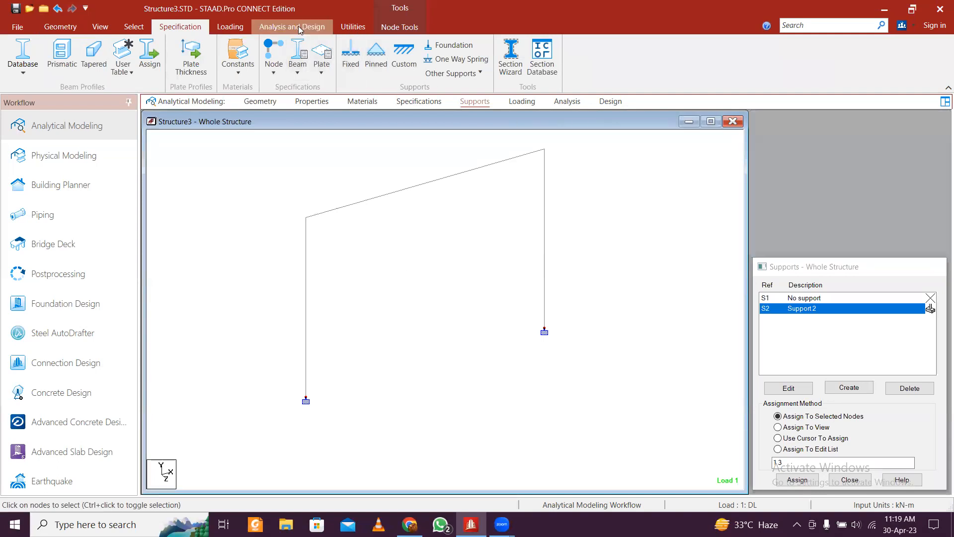
{"action": "left_click", "coordinate": [196, 57]}
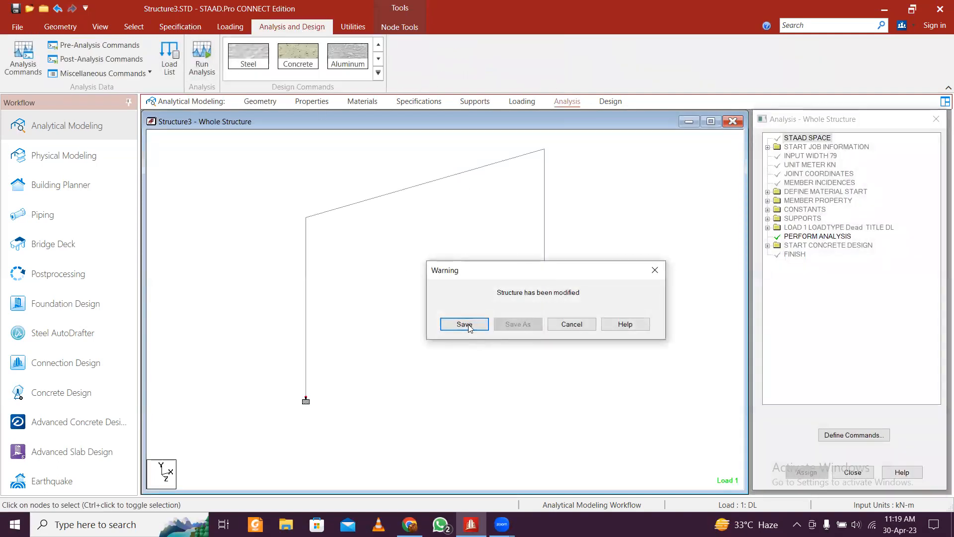
{"action": "left_click", "coordinate": [467, 324]}
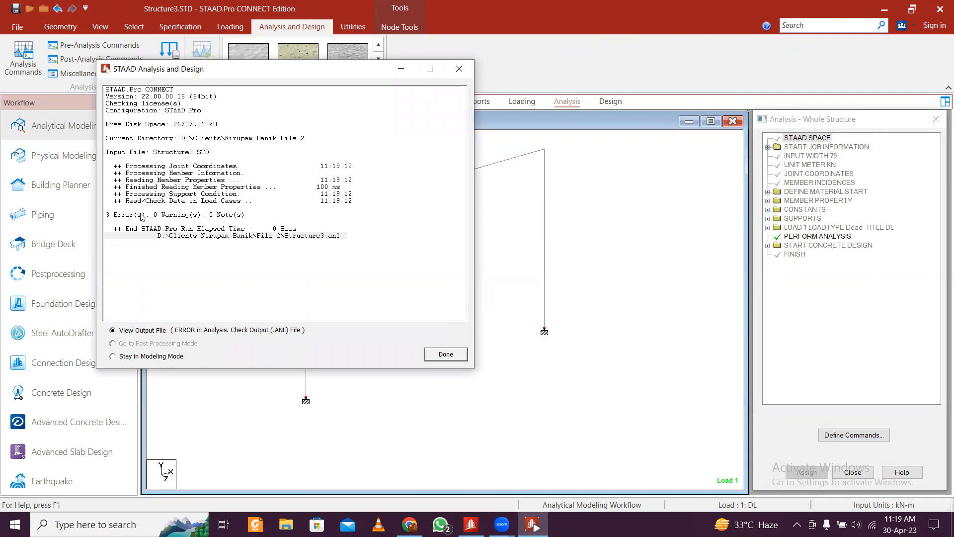
{"action": "left_click", "coordinate": [459, 68]}
Step: Create a new analytical model in metric units named Structure3, overwriting the existing file and leaving the current model
{"action": "left_click", "coordinate": [16, 29]}
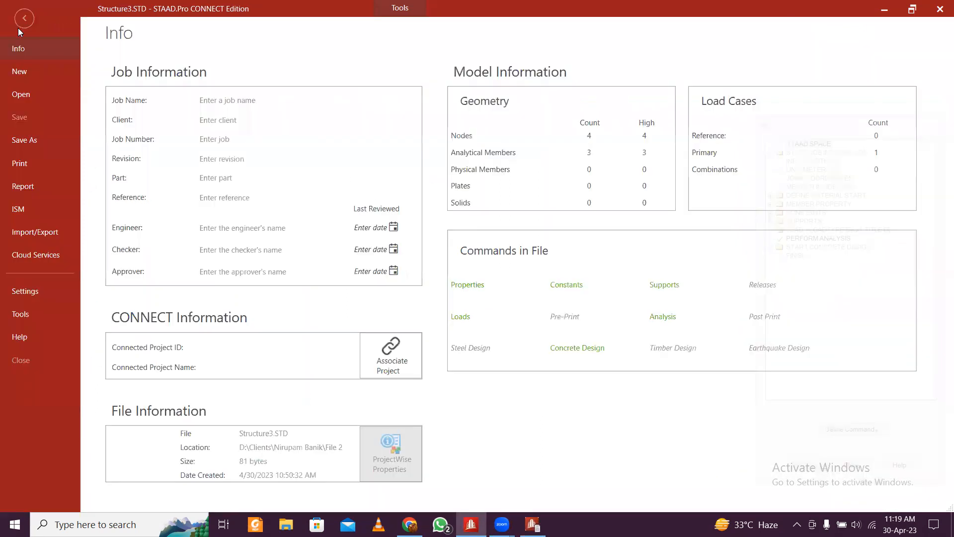
{"action": "left_click", "coordinate": [31, 73]}
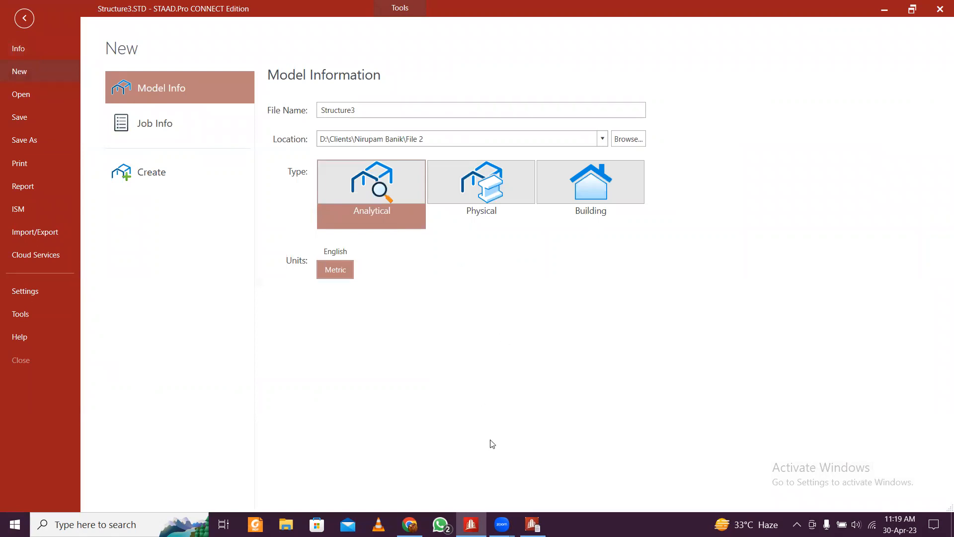
{"action": "left_click", "coordinate": [184, 177]}
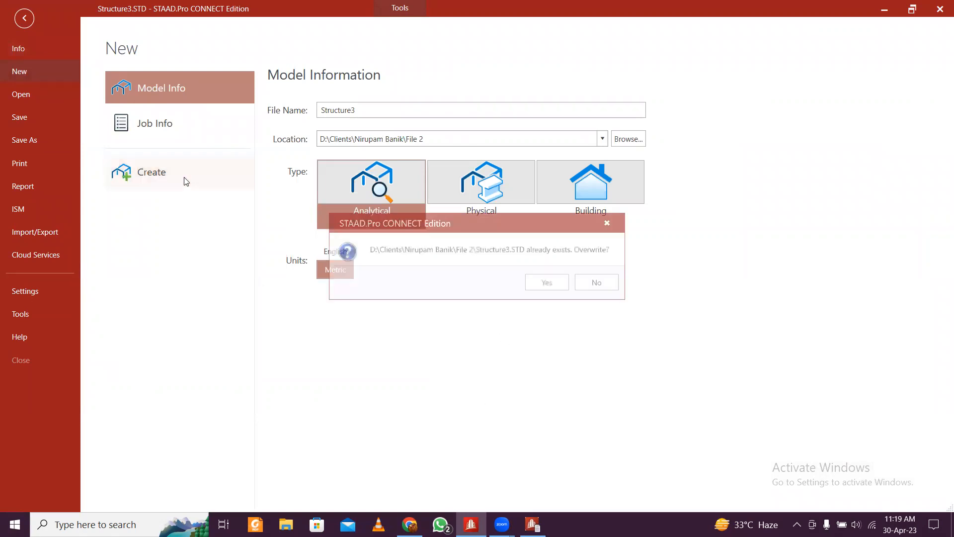
{"action": "left_click", "coordinate": [546, 287]}
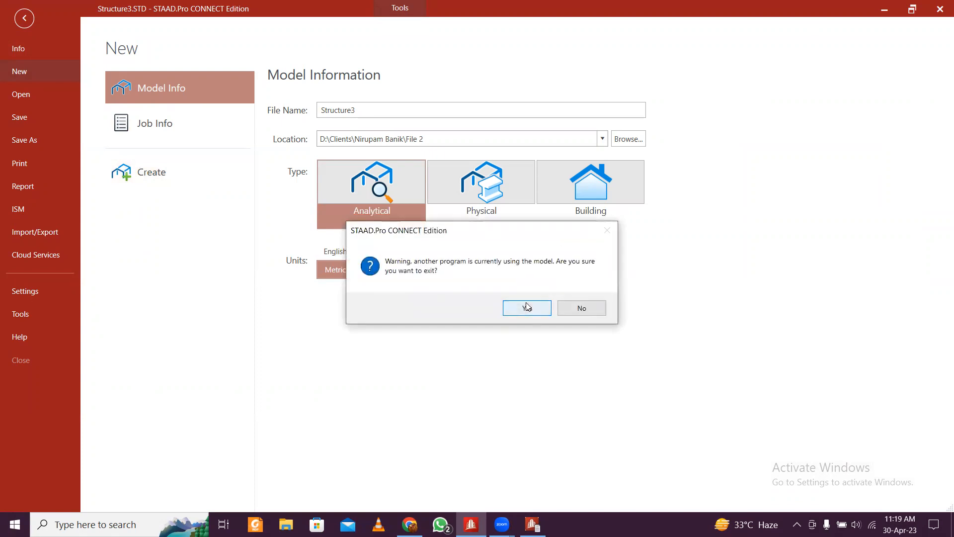
{"action": "left_click", "coordinate": [528, 308]}
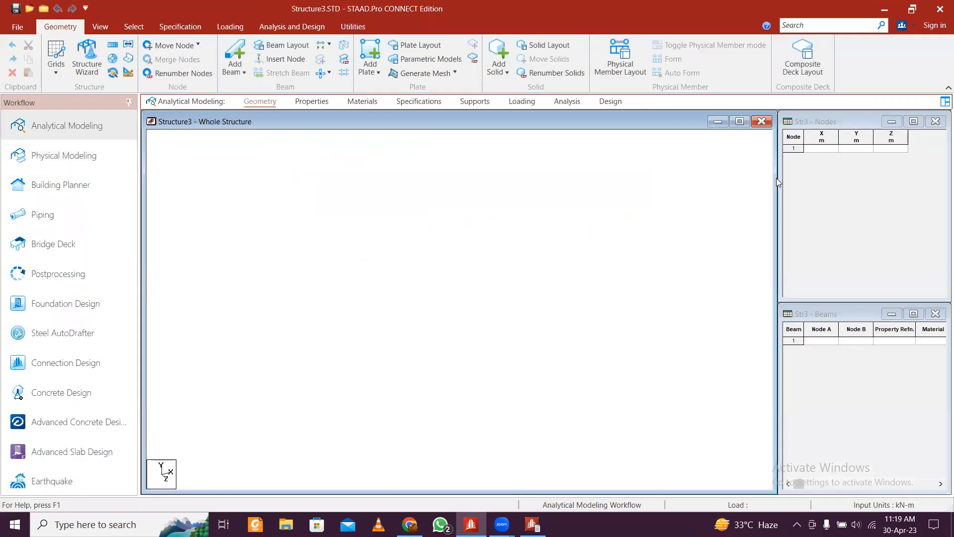
Step: Define the left column's nodes in the new model, node 1 at (0, 0, 0) and node 2 at (0, 3, 0) metres
{"action": "left_click", "coordinate": [815, 148]}
{"action": "type", "text": "0"}
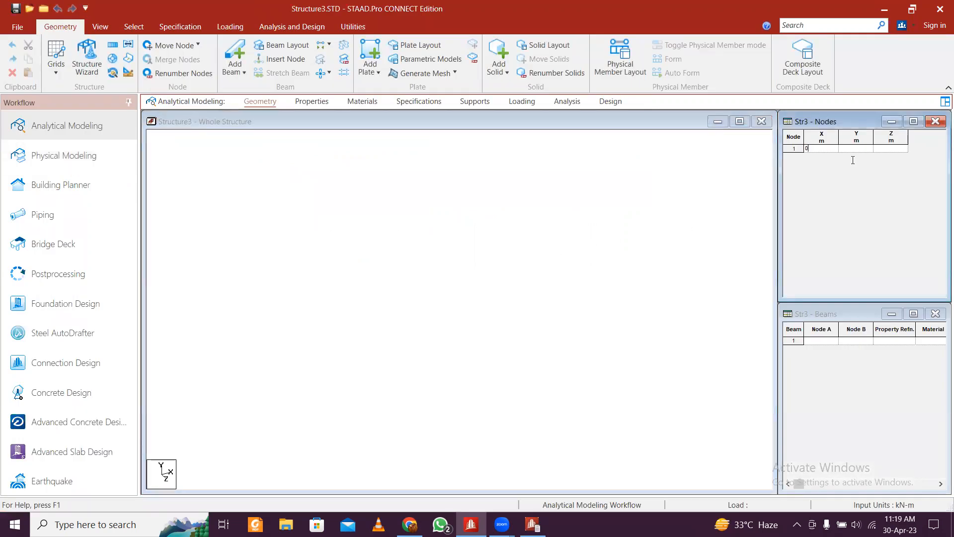
{"action": "left_click", "coordinate": [860, 149]}
{"action": "left_click", "coordinate": [894, 149]}
{"action": "left_click", "coordinate": [826, 158]}
{"action": "left_click", "coordinate": [854, 157]}
{"action": "type", "text": "3"}
Step: Define the right column's nodes, node 3 at (4, 0, 0) and node 4 at (4, 3, 0) metres
{"action": "left_click", "coordinate": [829, 165]}
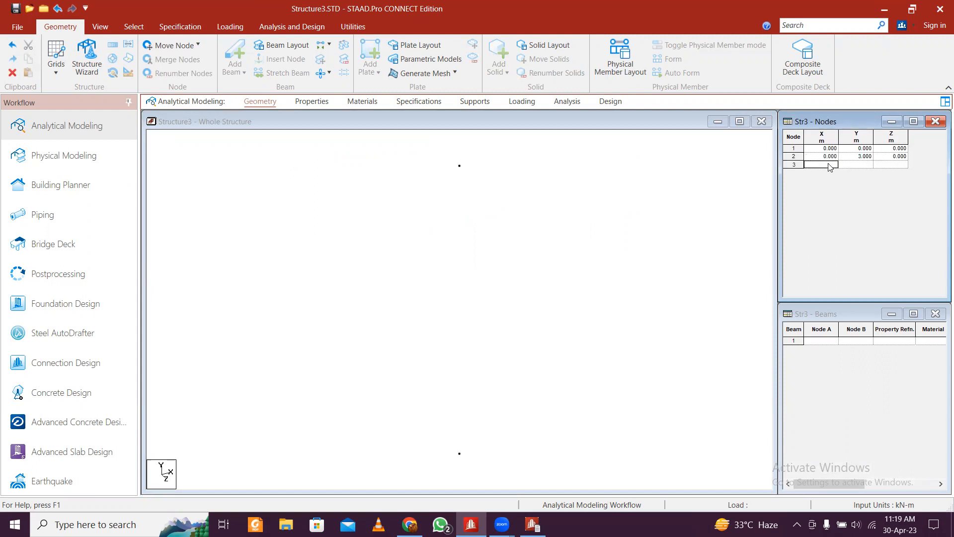
{"action": "type", "text": "4"}
{"action": "left_click", "coordinate": [861, 166]}
{"action": "left_click", "coordinate": [833, 174]}
{"action": "type", "text": "4"}
{"action": "left_click", "coordinate": [857, 173]}
{"action": "type", "text": "3"}
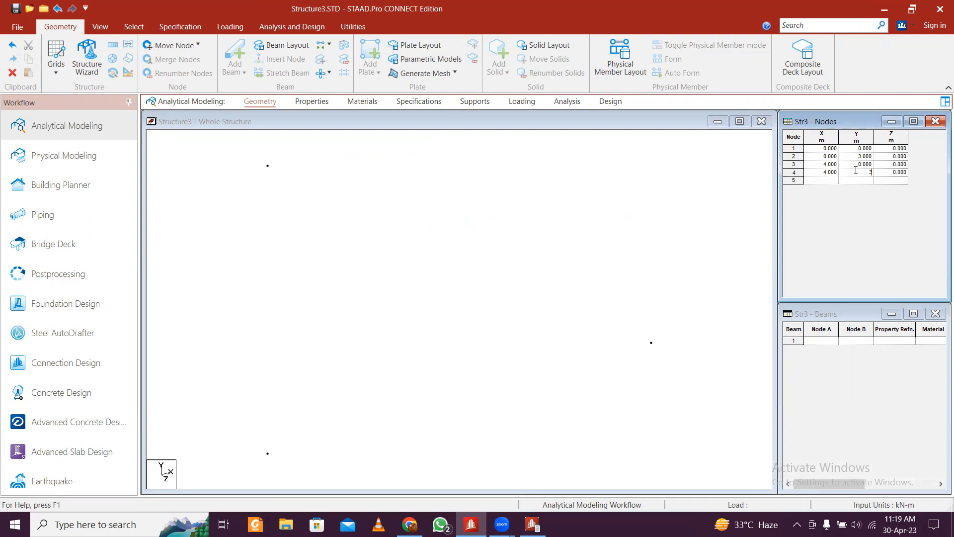
Step: Draw beams between nodes 1 and 2, 2 and 4, and 4 and 3 to form the portal frame
{"action": "left_click", "coordinate": [891, 174]}
{"action": "left_click", "coordinate": [601, 210]}
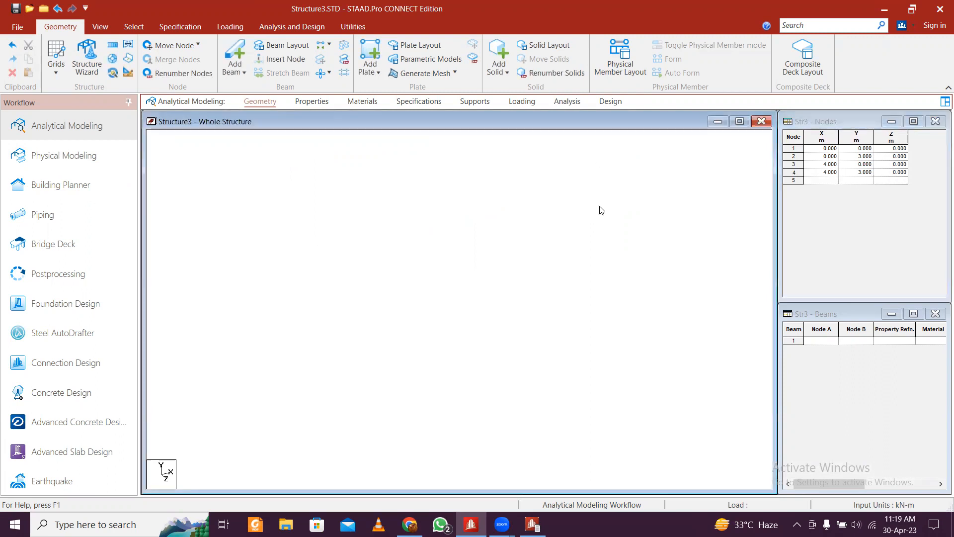
{"action": "middle_click_drag", "start_coordinate": [446, 269], "coordinate": [445, 214]}
{"action": "left_click", "coordinate": [245, 59]}
{"action": "left_click_drag", "start_coordinate": [357, 357], "coordinate": [562, 299]}
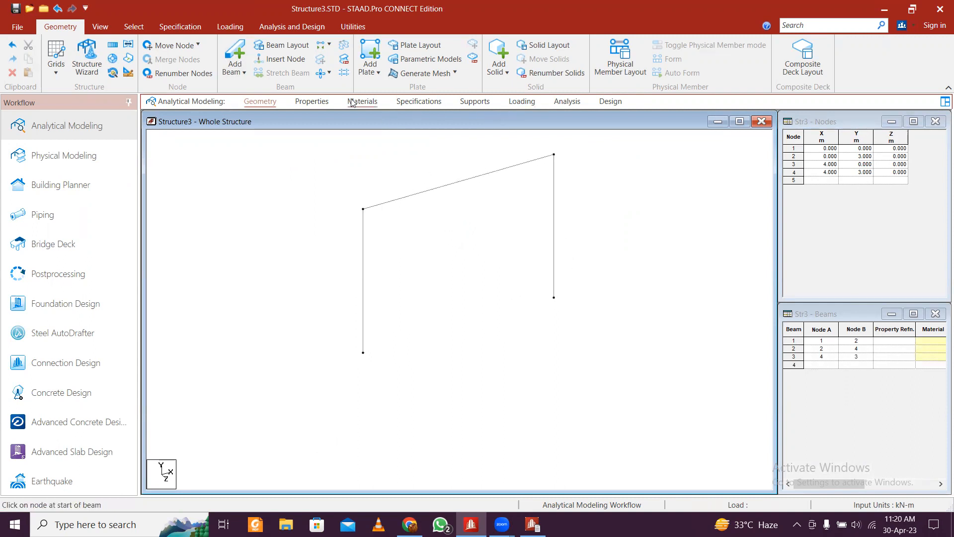
Step: Define a rectangular concrete section with YD 0.35 m and ZD 0.25 m
{"action": "left_click", "coordinate": [311, 102]}
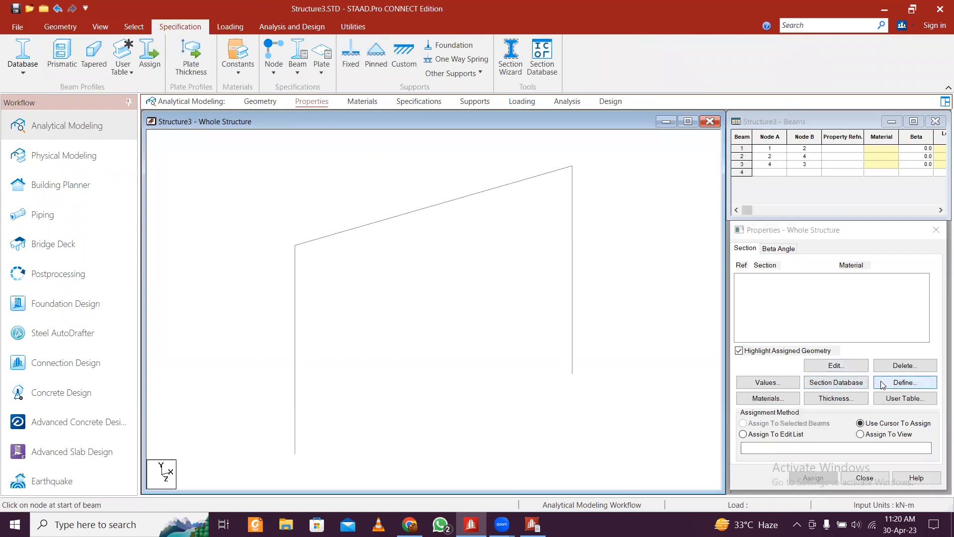
{"action": "left_click", "coordinate": [897, 383]}
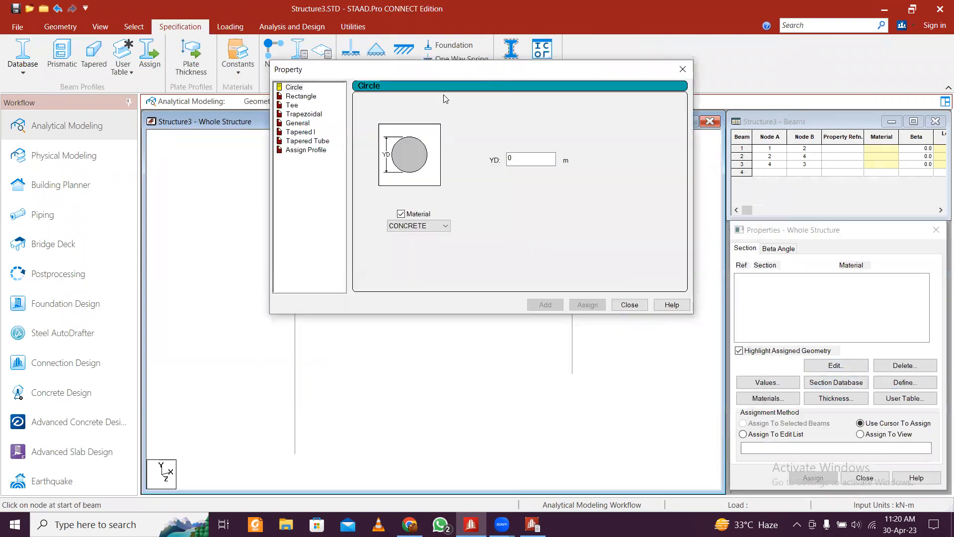
{"action": "left_click", "coordinate": [301, 96]}
{"action": "left_click", "coordinate": [541, 169]}
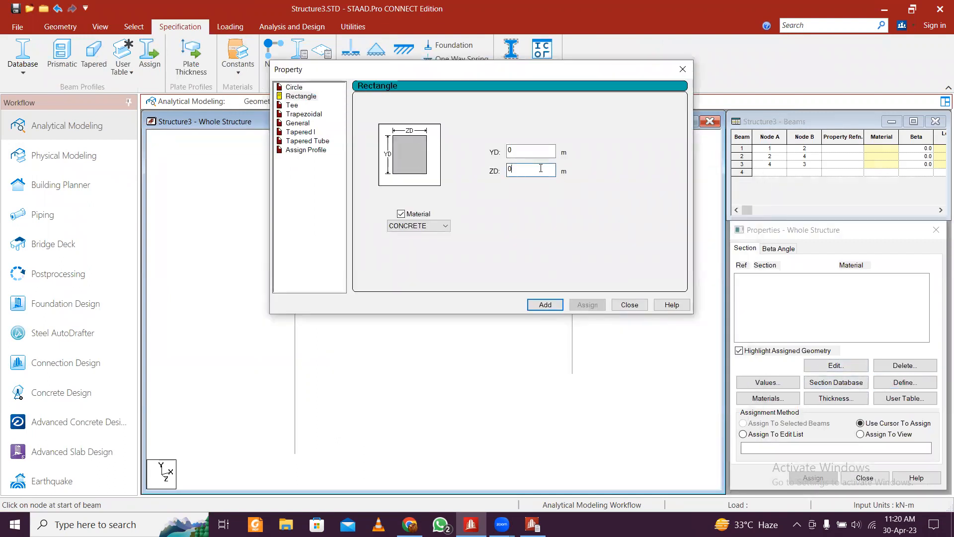
{"action": "left_click_drag", "start_coordinate": [541, 168], "coordinate": [437, 178]}
{"action": "left_click", "coordinate": [523, 149]}
{"action": "type", "text": ".35"}
{"action": "left_click", "coordinate": [544, 304]}
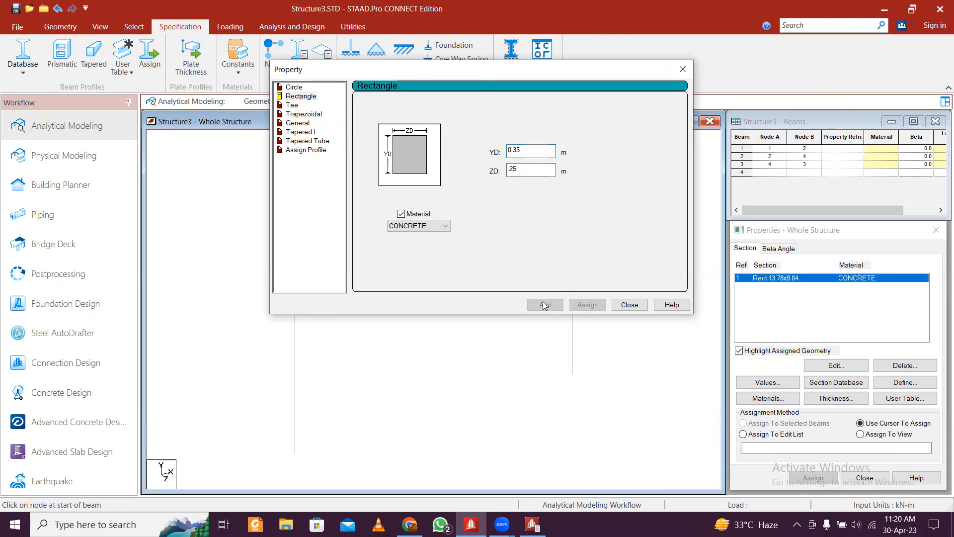
{"action": "left_click", "coordinate": [629, 305]}
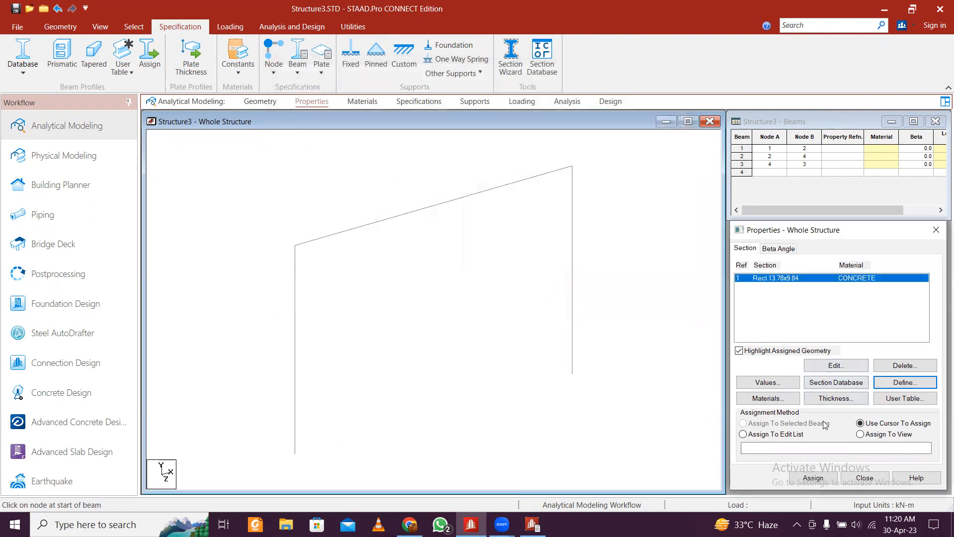
Step: Assign the rectangular concrete section to all members in view
{"action": "left_click", "coordinate": [861, 434]}
{"action": "left_click", "coordinate": [813, 478]}
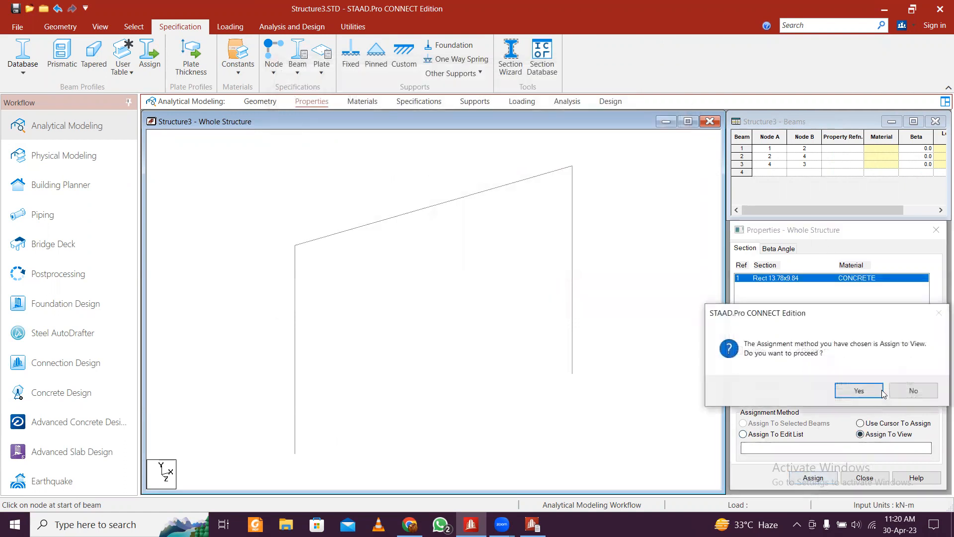
{"action": "left_click", "coordinate": [851, 390]}
Step: Create a fixed support definition for the frame
{"action": "left_click", "coordinate": [474, 101]}
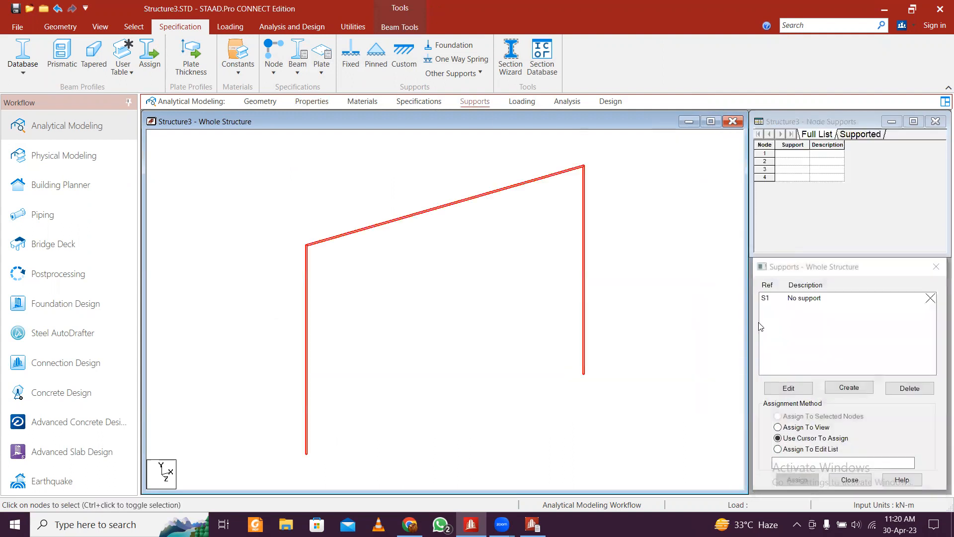
{"action": "left_click", "coordinate": [851, 388]}
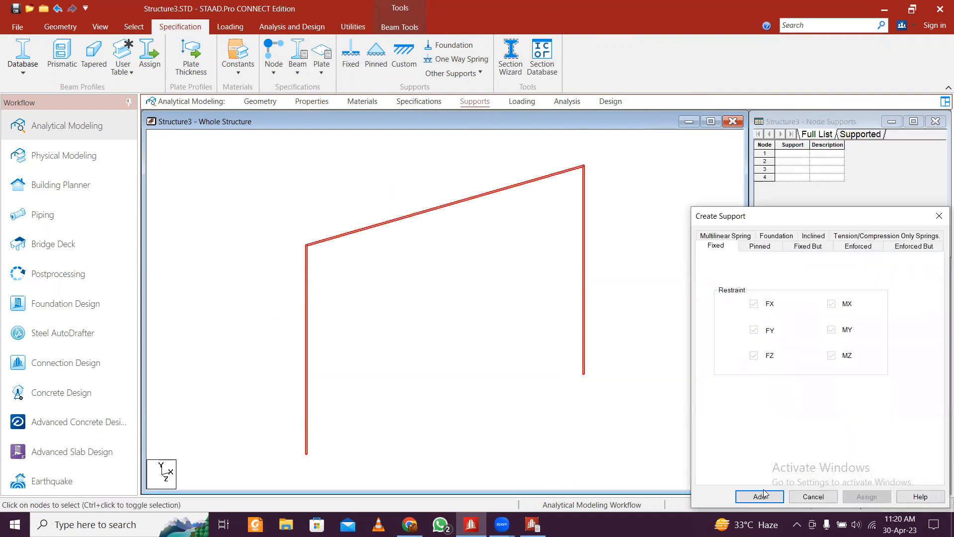
{"action": "left_click", "coordinate": [761, 496]}
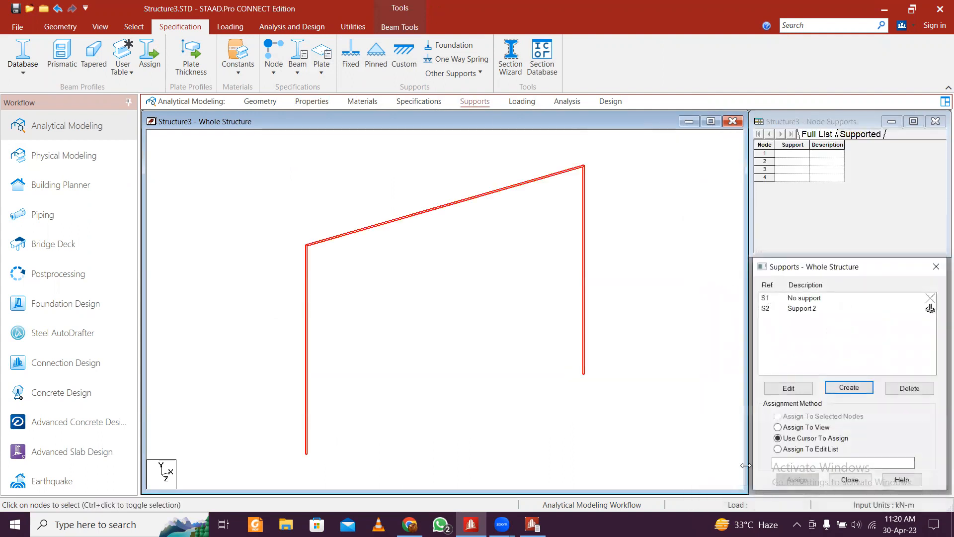
Step: Assign the fixed support to the two column base nodes, 1 and 3
{"action": "left_click", "coordinate": [819, 309]}
{"action": "left_click_drag", "start_coordinate": [282, 331], "coordinate": [339, 374]}
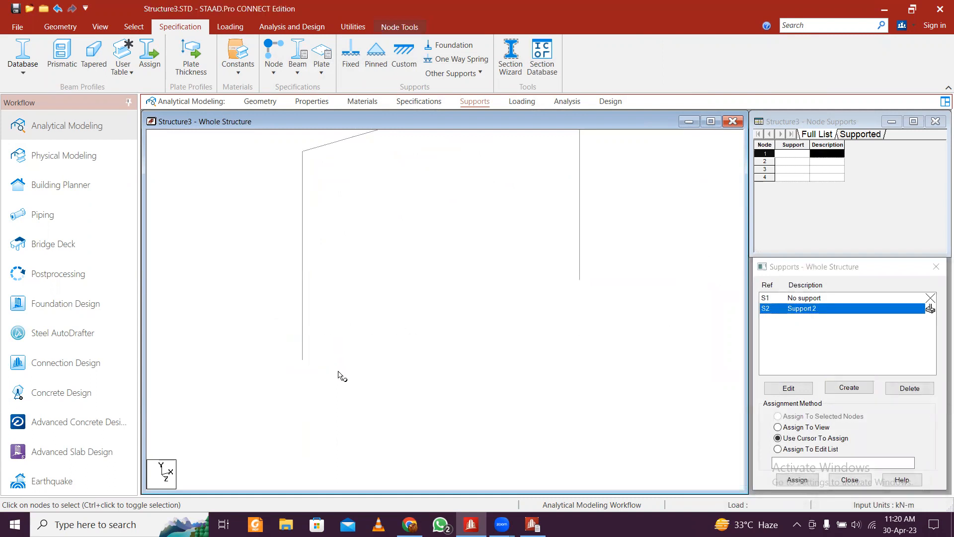
{"action": "left_click_drag", "start_coordinate": [561, 261], "coordinate": [602, 301], "text": "ctrl"}
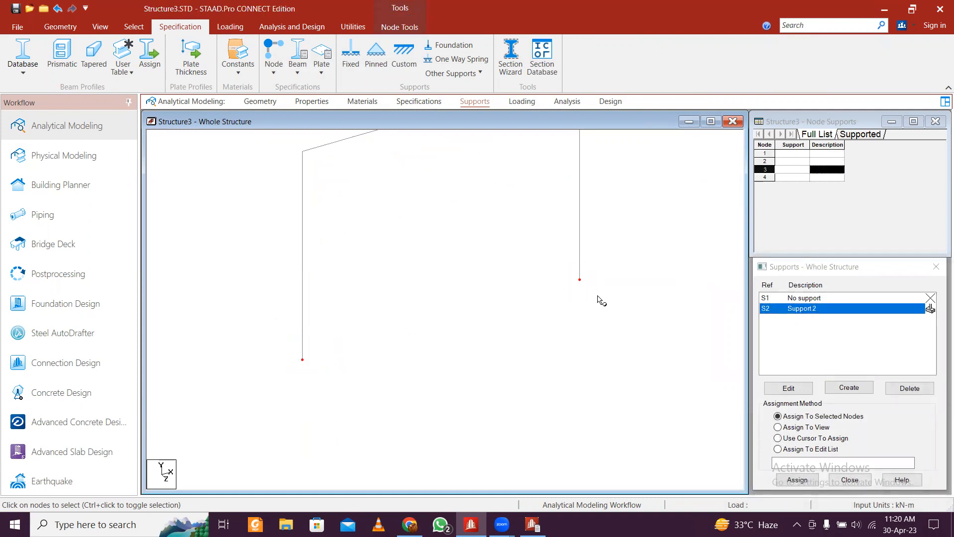
{"action": "left_click", "coordinate": [795, 480]}
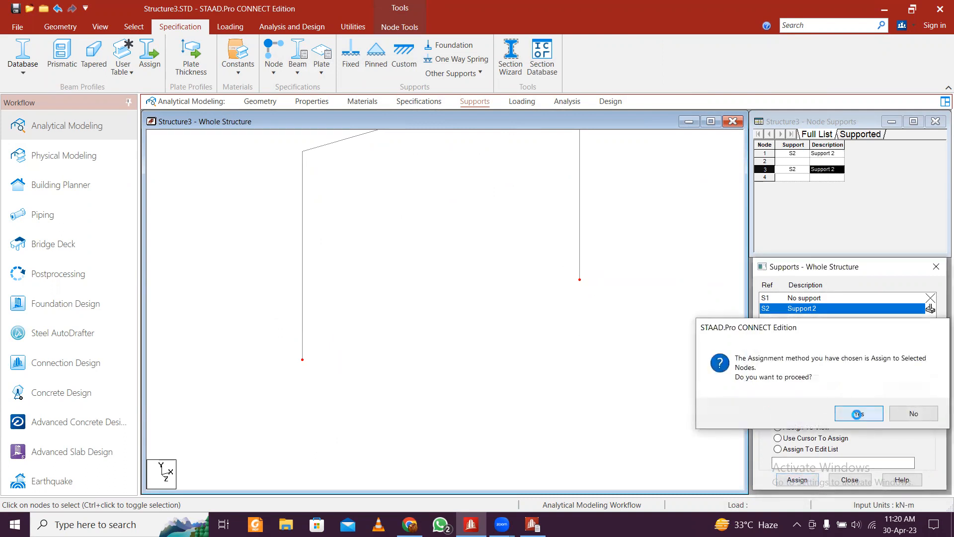
{"action": "left_click", "coordinate": [857, 414]}
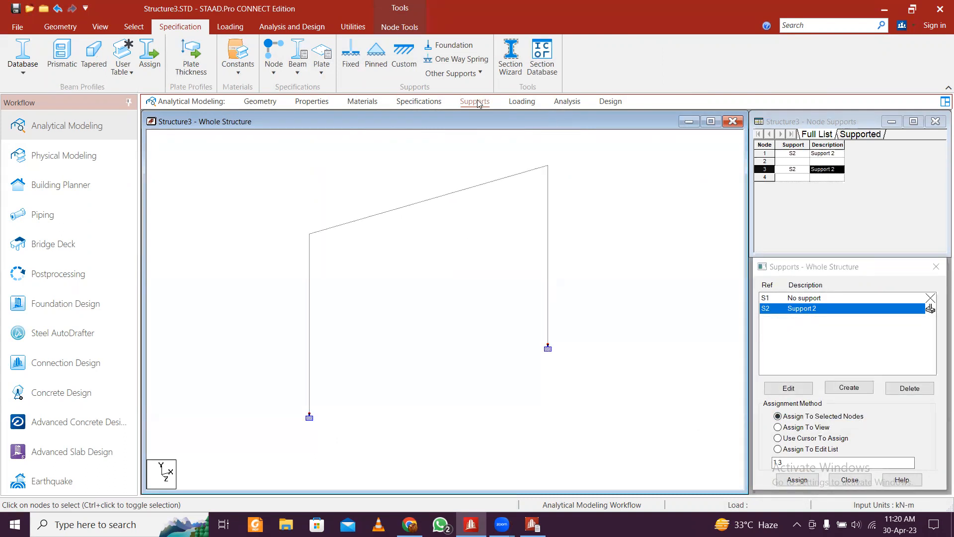
Step: Set up concrete design for the frame with IS456 as the current code
{"action": "left_click", "coordinate": [611, 102]}
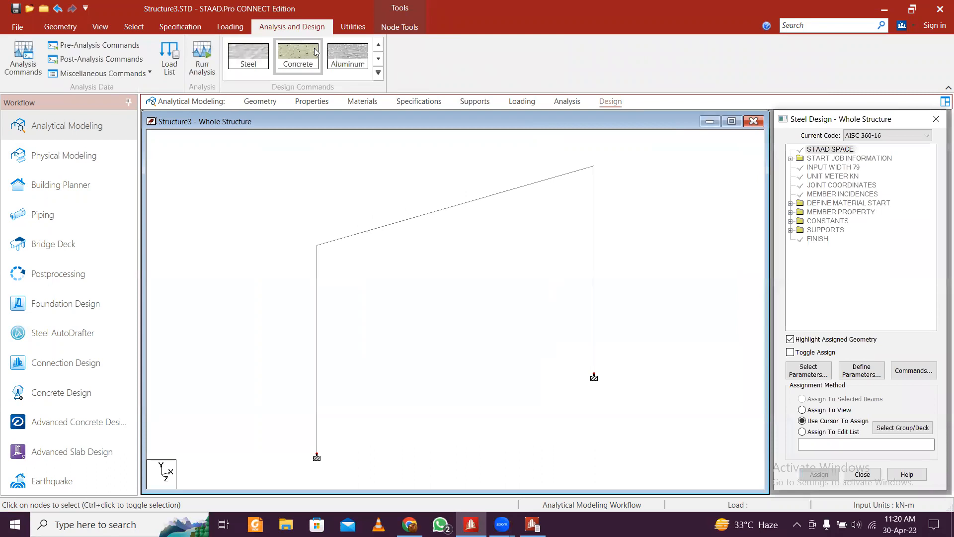
{"action": "left_click", "coordinate": [889, 135]}
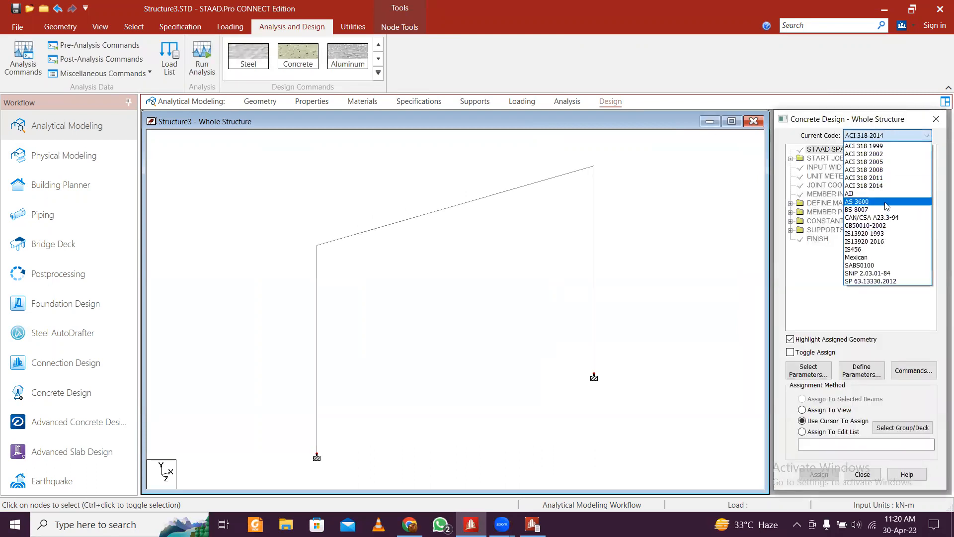
{"action": "left_click", "coordinate": [884, 249]}
{"action": "left_click", "coordinate": [859, 370]}
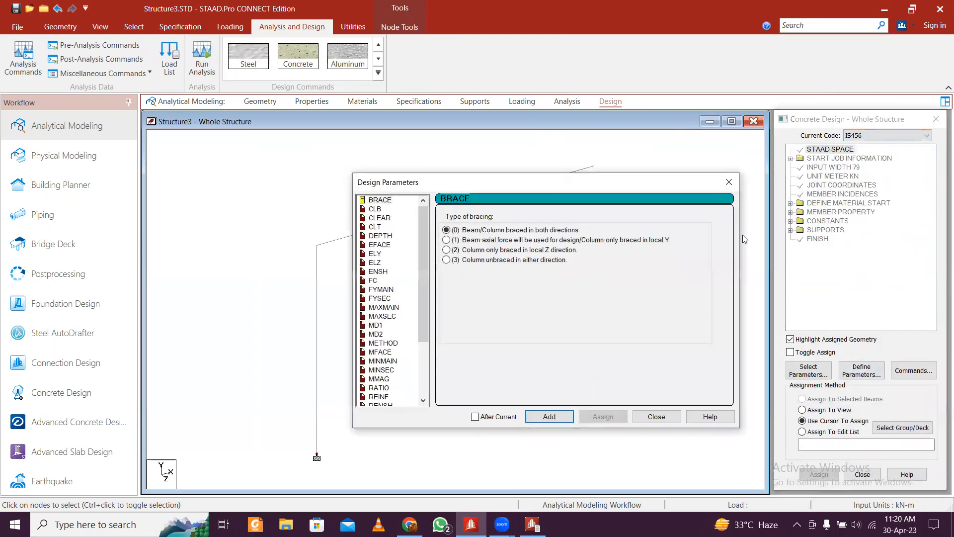
{"action": "left_click", "coordinate": [722, 186]}
Step: Select only the Fc, Fymain and Fysec design parameters and add a Design Beam command
{"action": "left_click", "coordinate": [808, 370]}
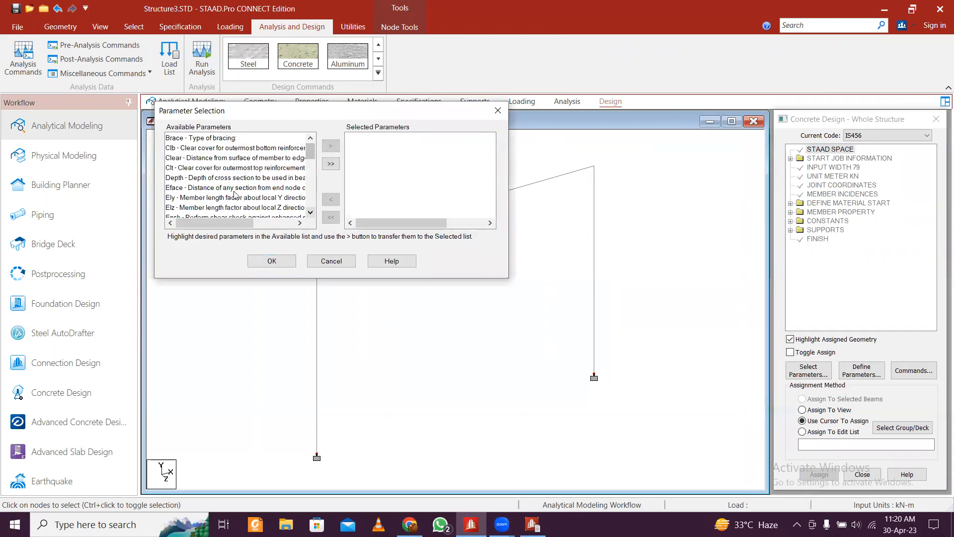
{"action": "scroll", "coordinate": [244, 190], "scroll_direction": "down", "scroll_amount": 1}
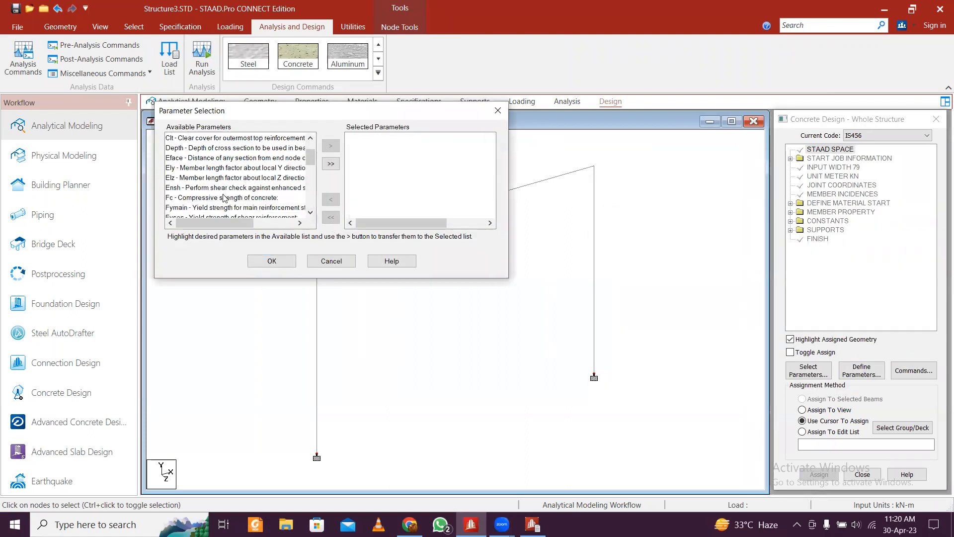
{"action": "left_click", "coordinate": [226, 198]}
{"action": "left_click", "coordinate": [229, 217], "text": "shift"}
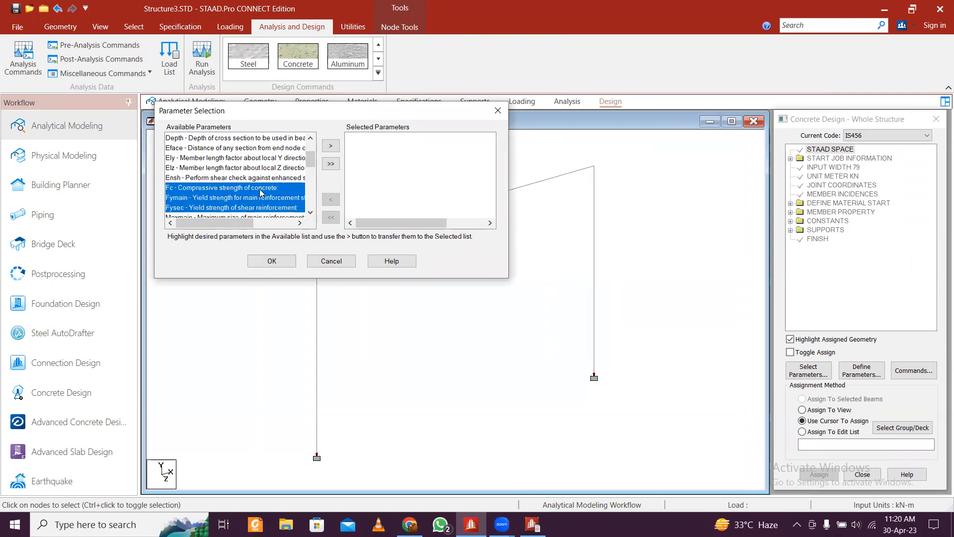
{"action": "left_click", "coordinate": [332, 146]}
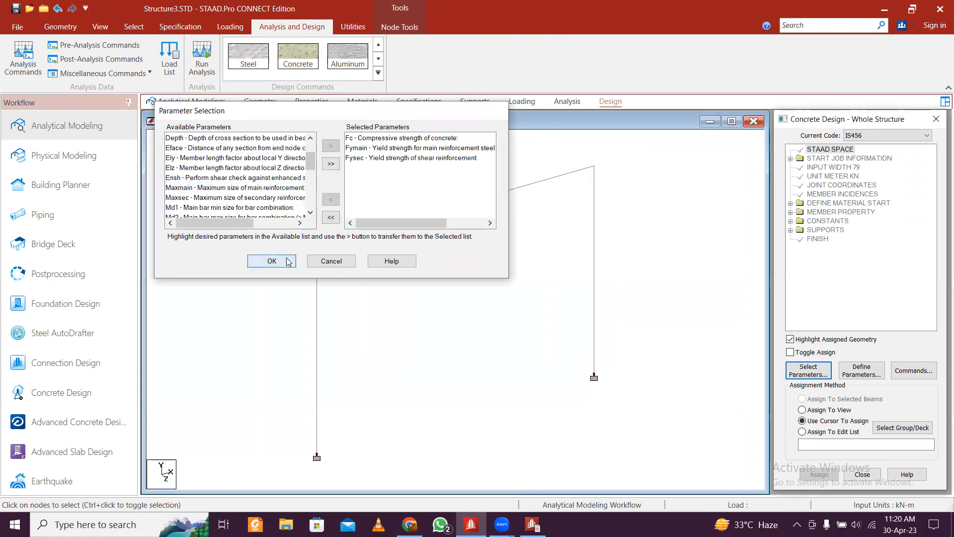
{"action": "left_click", "coordinate": [271, 260]}
{"action": "left_click", "coordinate": [909, 368]}
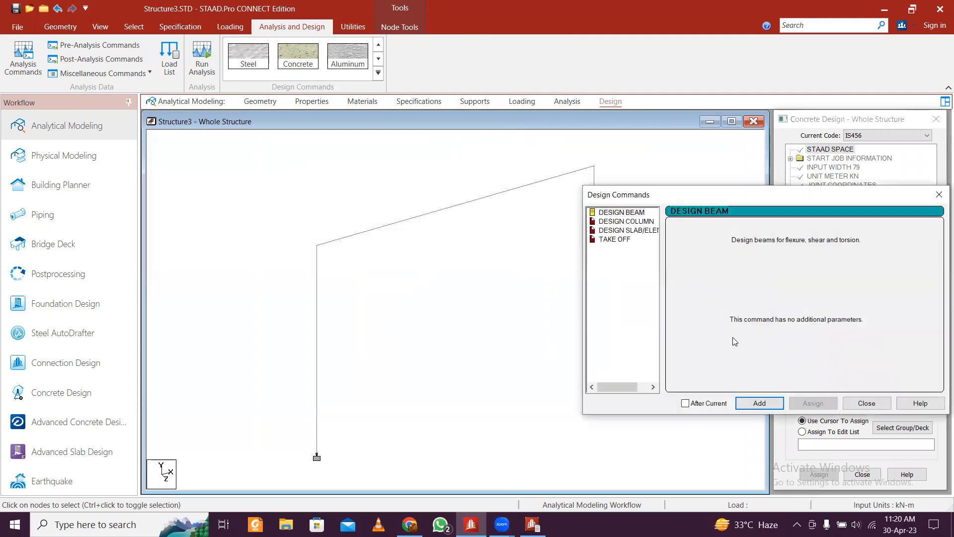
{"action": "left_click", "coordinate": [866, 403]}
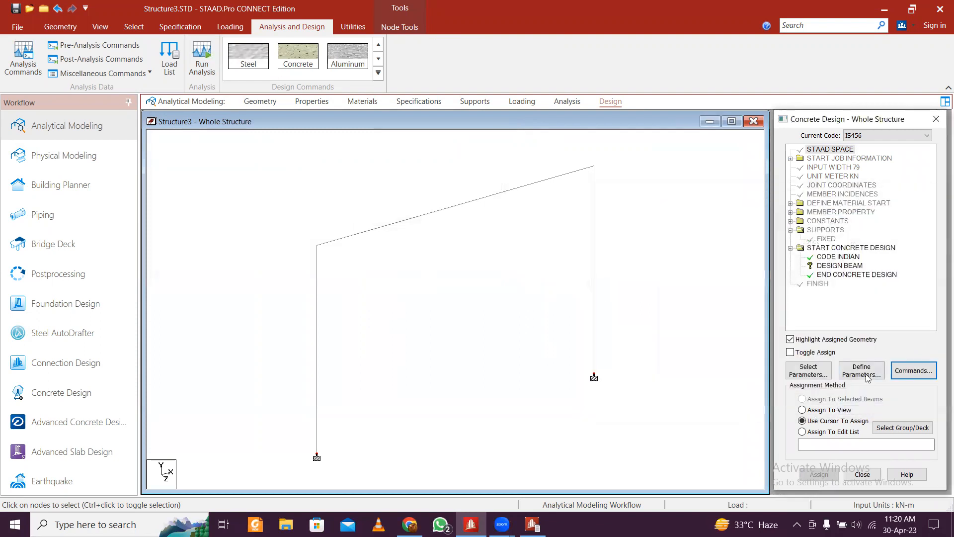
Step: Add the FC parameter with a concrete compressive strength of 25000 kN/m2
{"action": "left_click", "coordinate": [862, 371]}
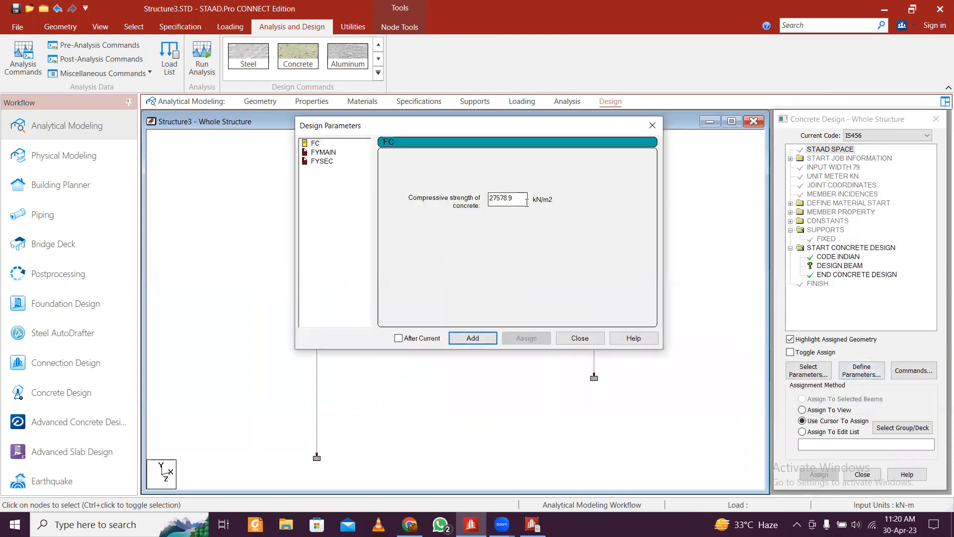
{"action": "type", "text": "25000"}
{"action": "left_click", "coordinate": [473, 338]}
Step: Add the FYMAIN and FYSEC parameters, each with a reinforcement yield strength of 550000 kN/m2
{"action": "type", "text": "5"}
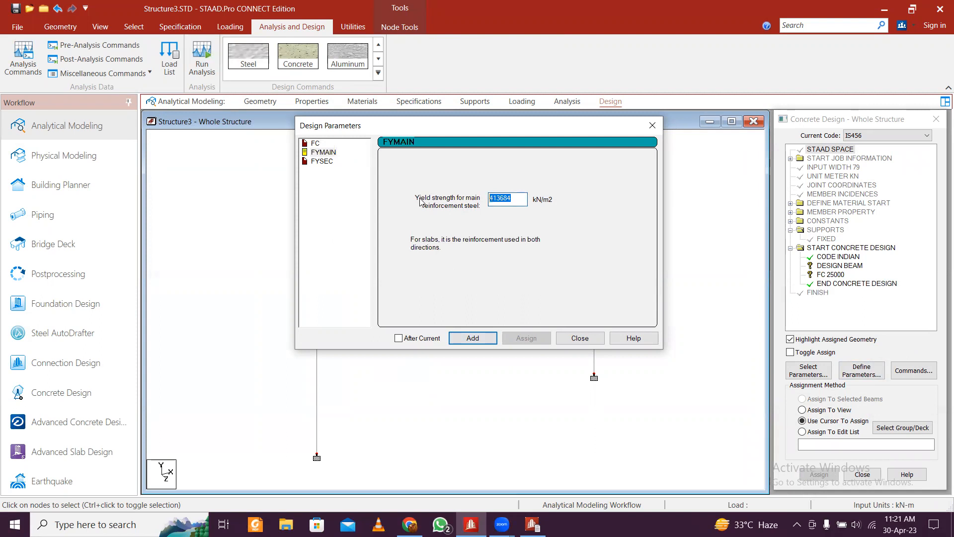
{"action": "type", "text": "50000"}
{"action": "left_click", "coordinate": [473, 338]}
{"action": "double_click", "coordinate": [519, 199]}
{"action": "type", "text": "5"}
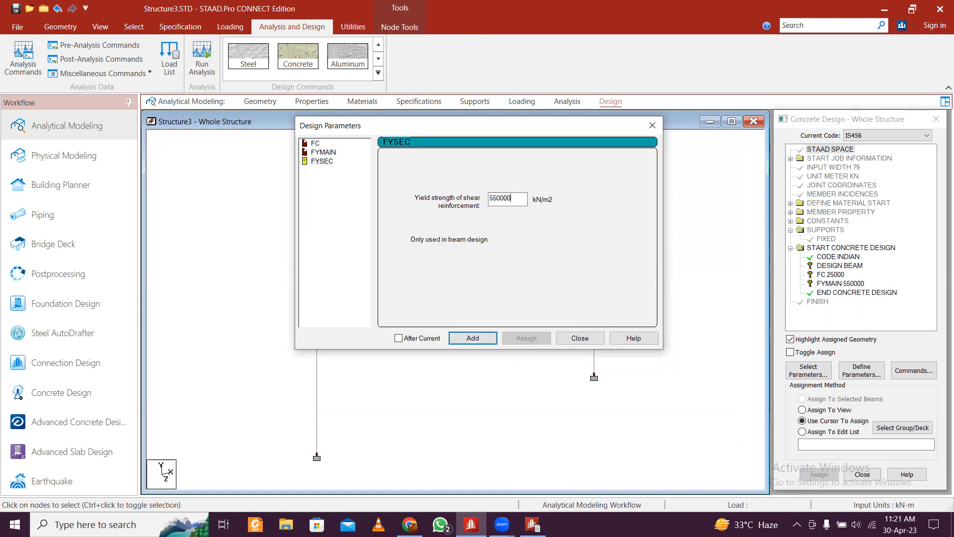
{"action": "left_click", "coordinate": [475, 338]}
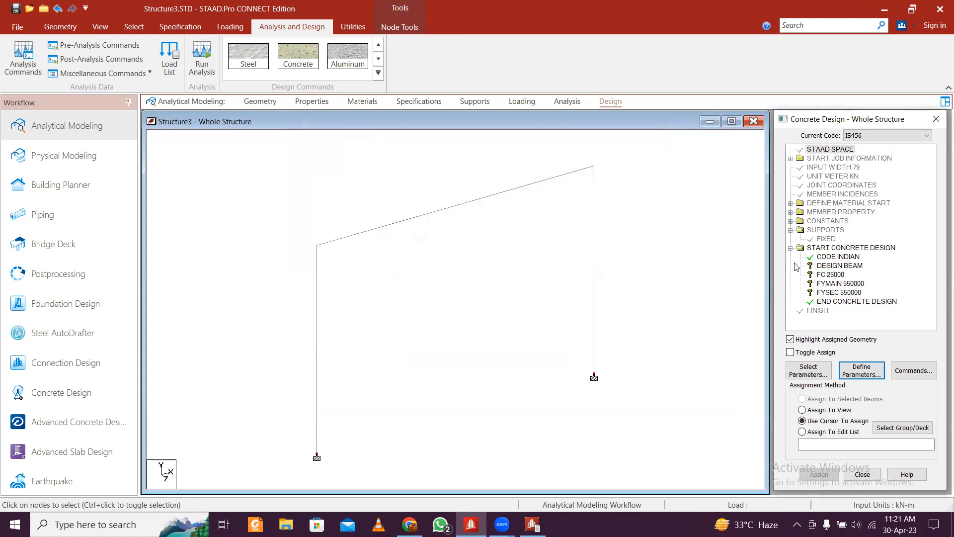
Step: Assign the Design Beam command to all members in view
{"action": "left_click", "coordinate": [834, 264]}
{"action": "left_click", "coordinate": [854, 410]}
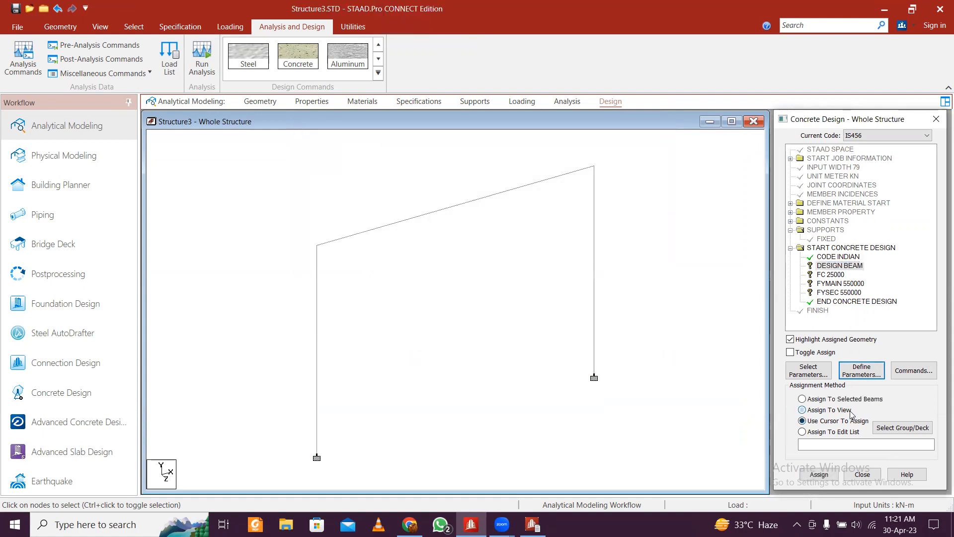
{"action": "left_click", "coordinate": [807, 475]}
{"action": "left_click", "coordinate": [853, 334]}
Step: Assign the FC 25000 parameter to all members in view
{"action": "left_click", "coordinate": [825, 275]}
{"action": "left_click", "coordinate": [803, 410]}
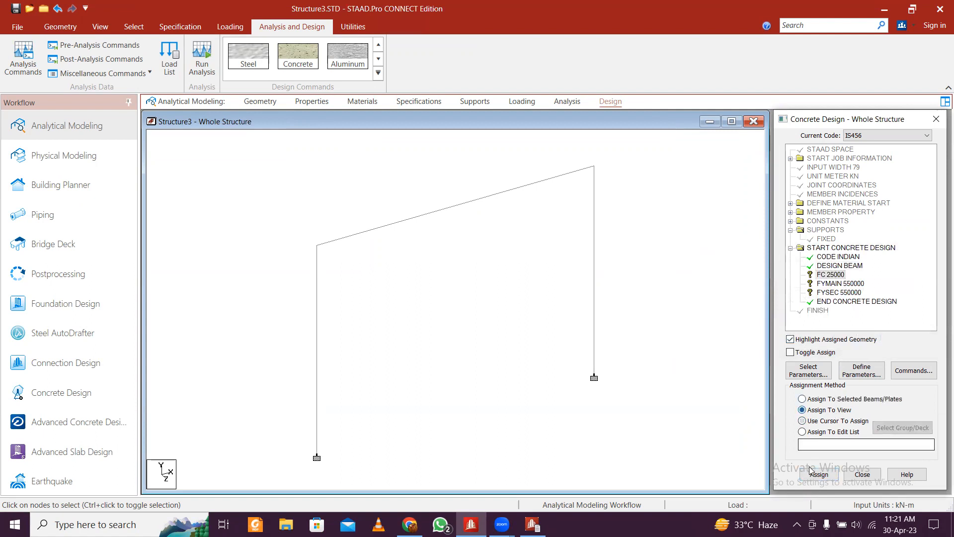
{"action": "left_click", "coordinate": [819, 474]}
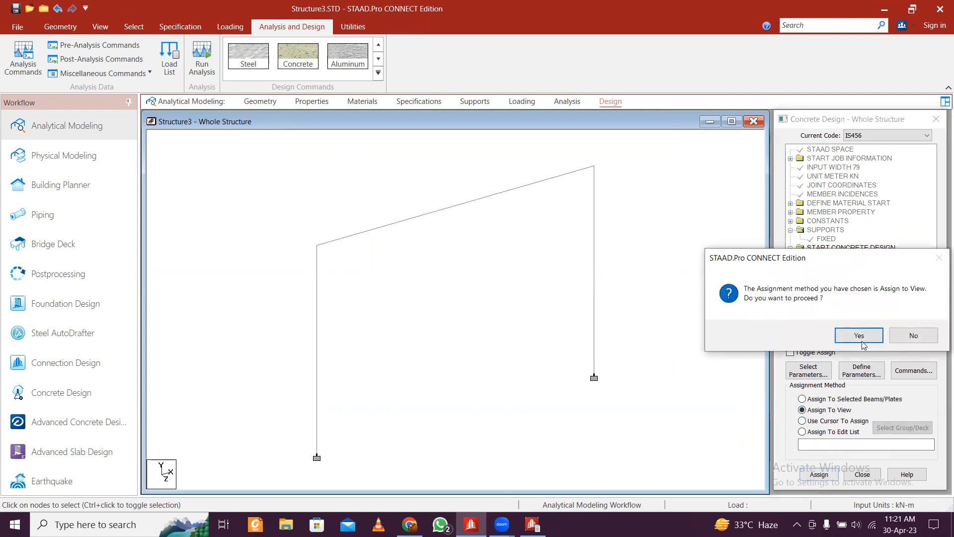
{"action": "left_click", "coordinate": [859, 336]}
{"action": "left_click", "coordinate": [848, 276]}
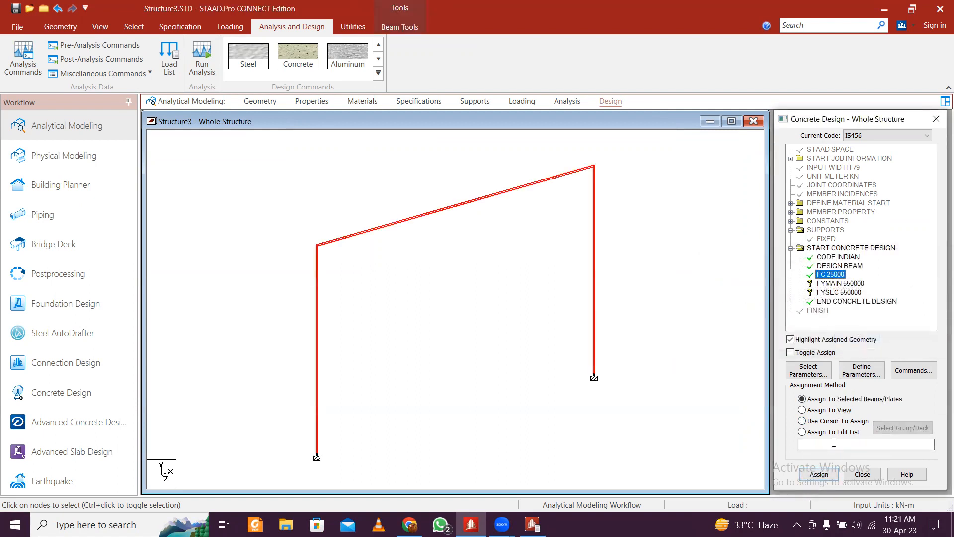
Step: Assign the FYMAIN 550000 parameter to all members in view
{"action": "left_click", "coordinate": [858, 284]}
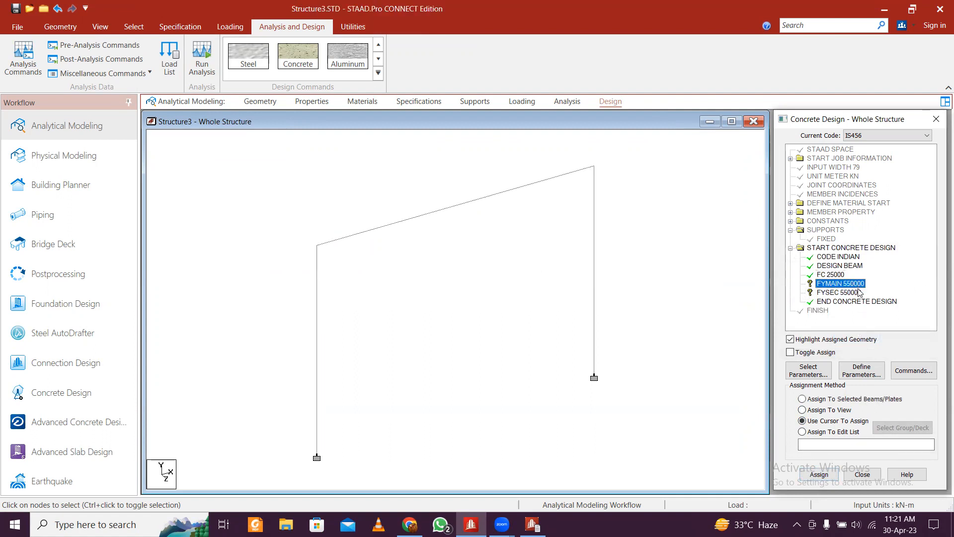
{"action": "left_click", "coordinate": [820, 475]}
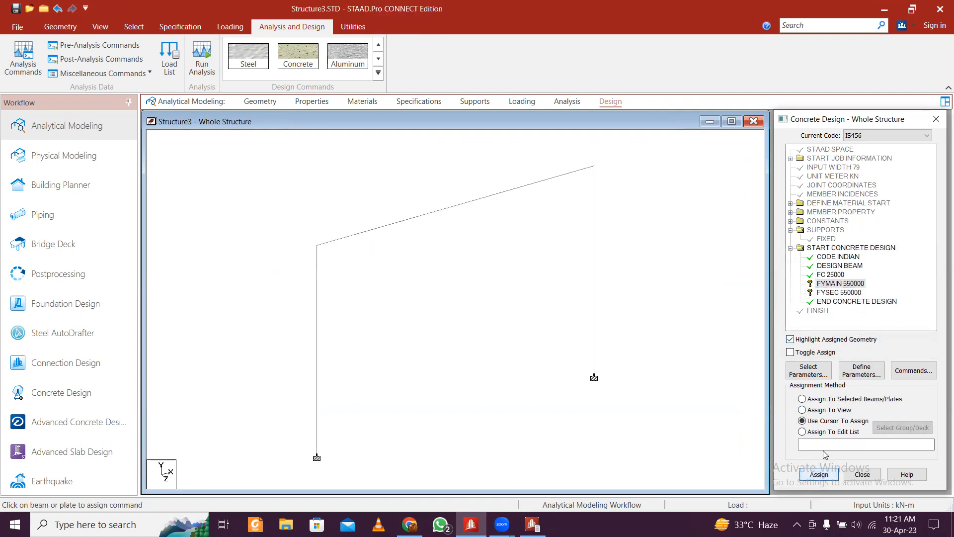
{"action": "left_click", "coordinate": [829, 410]}
{"action": "left_click", "coordinate": [819, 475]}
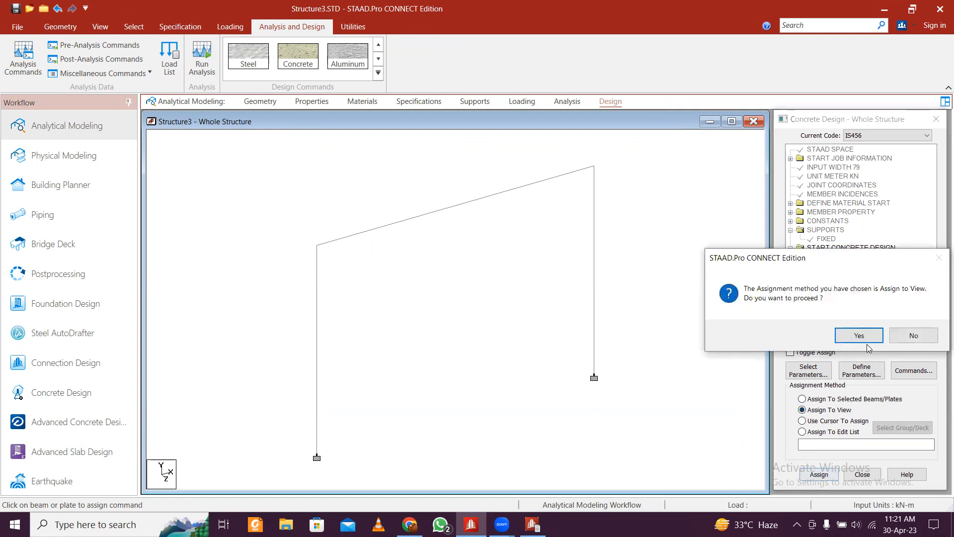
{"action": "left_click", "coordinate": [858, 335]}
Step: Assign the FYSEC 550000 parameter to all members in view and clear the member selection
{"action": "left_click", "coordinate": [857, 293]}
{"action": "left_click", "coordinate": [844, 412]}
{"action": "left_click", "coordinate": [819, 475]}
{"action": "left_click", "coordinate": [857, 335]}
{"action": "left_click", "coordinate": [743, 285]}
Step: Save the modified structure, run the analysis and open its output file
{"action": "scroll", "coordinate": [662, 298], "scroll_direction": "down", "scroll_amount": 1}
{"action": "middle_click_drag", "start_coordinate": [608, 329], "coordinate": [620, 302]}
{"action": "scroll", "coordinate": [631, 292], "scroll_direction": "down", "scroll_amount": 1}
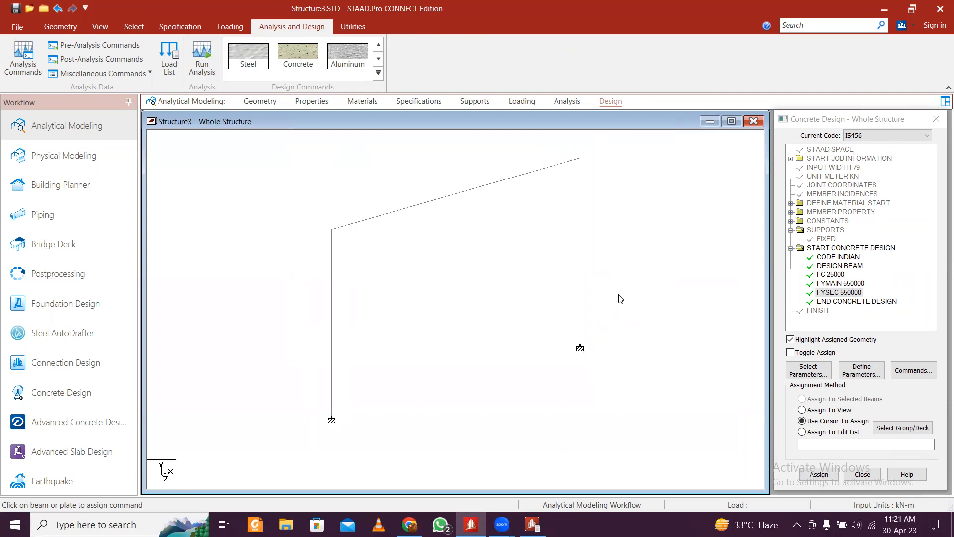
{"action": "left_click", "coordinate": [202, 59]}
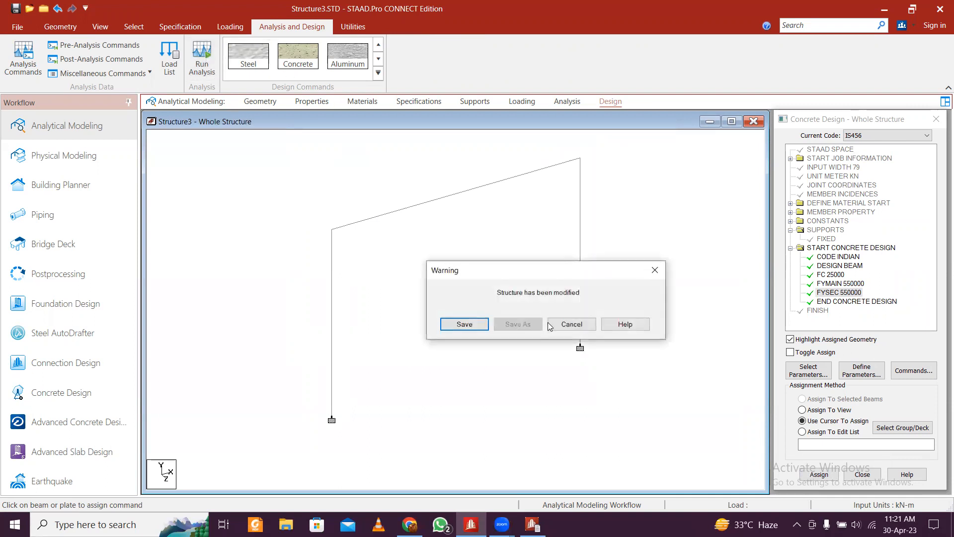
{"action": "left_click", "coordinate": [462, 325]}
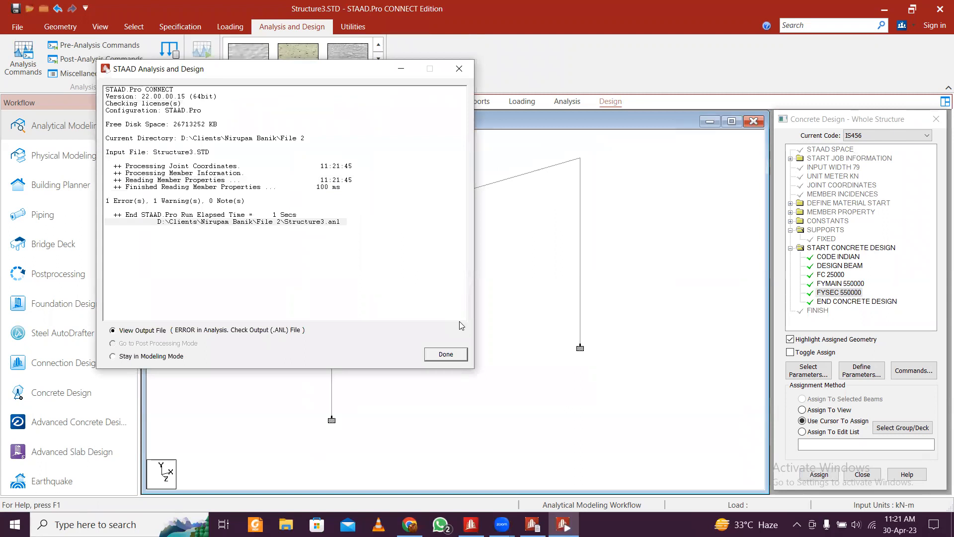
{"action": "left_click", "coordinate": [446, 354]}
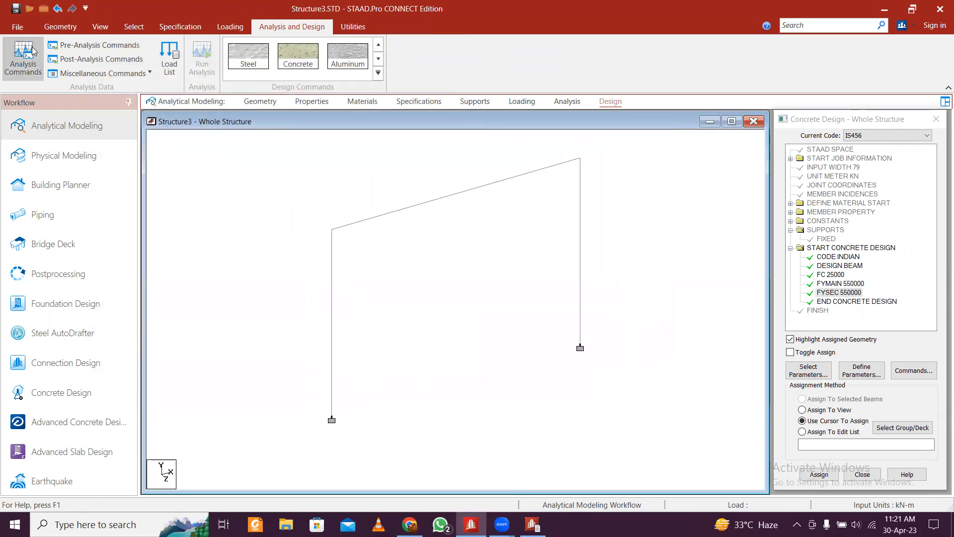
Step: Add a Perform Analysis command with the No Print option and close the output viewer
{"action": "left_click", "coordinate": [23, 63]}
{"action": "left_click", "coordinate": [508, 440]}
{"action": "left_click", "coordinate": [621, 438]}
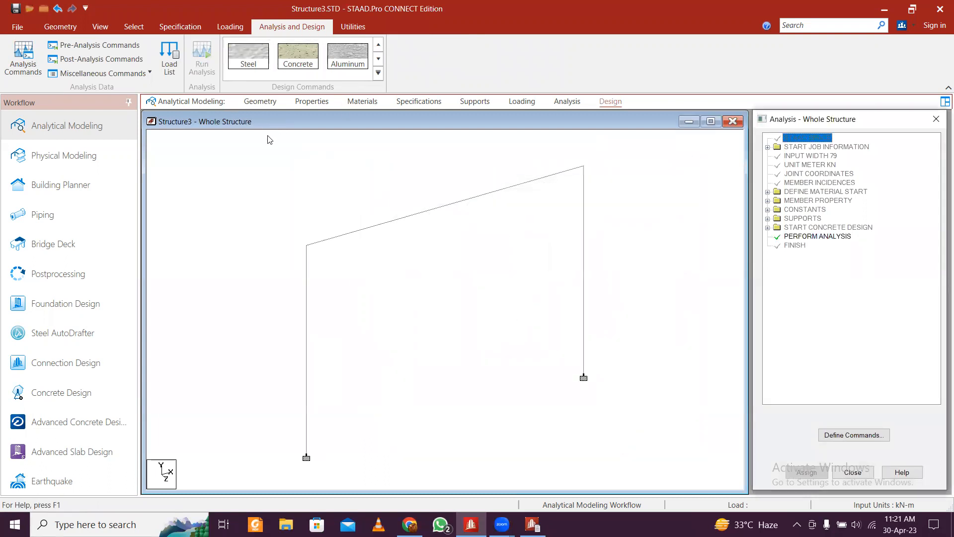
{"action": "left_click", "coordinate": [243, 170]}
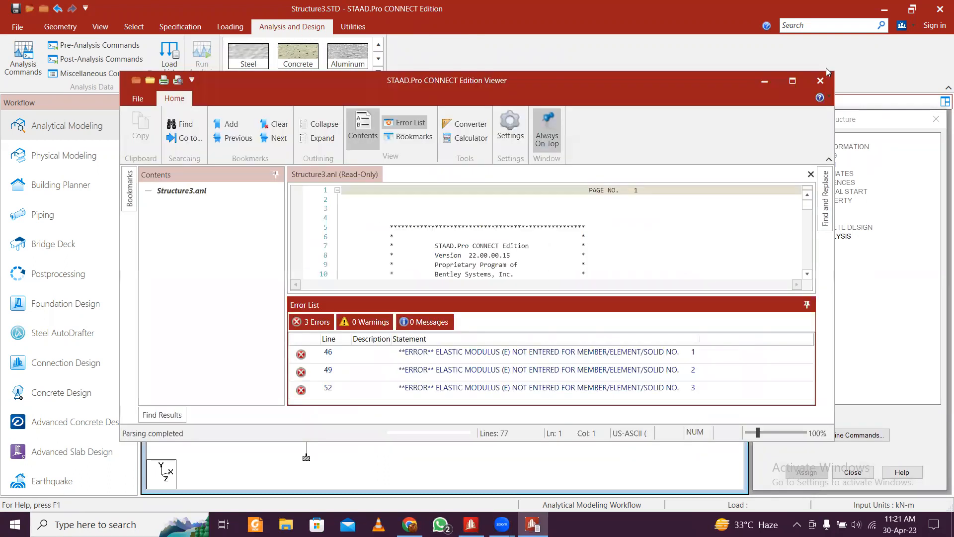
{"action": "left_click", "coordinate": [822, 81]}
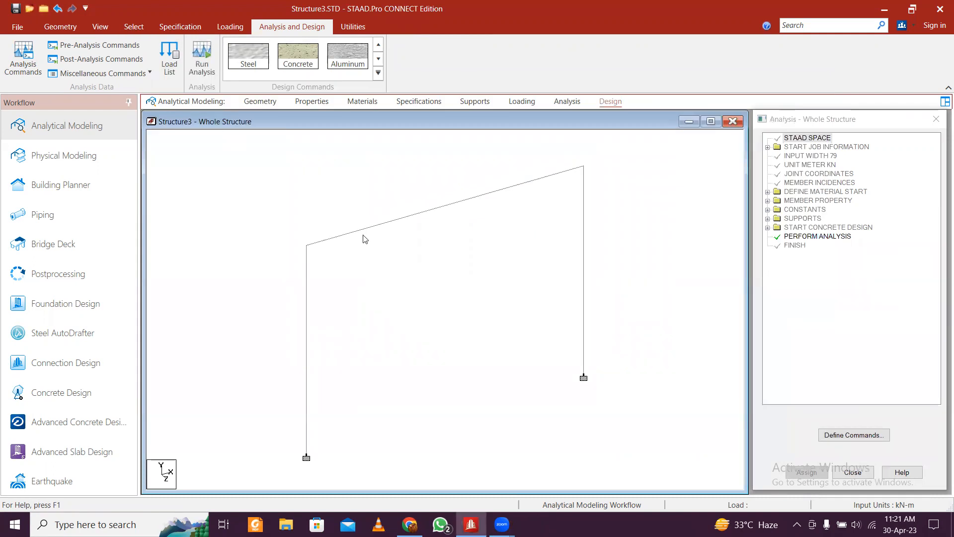
Step: Save the structure, rerun the analysis with the Perform Analysis command included and open the output file
{"action": "left_click", "coordinate": [203, 60]}
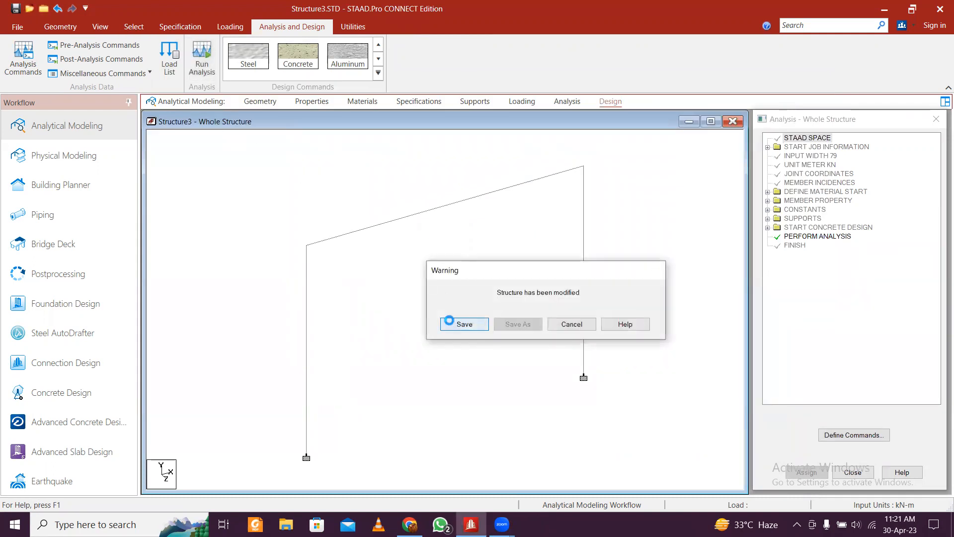
{"action": "left_click", "coordinate": [450, 323]}
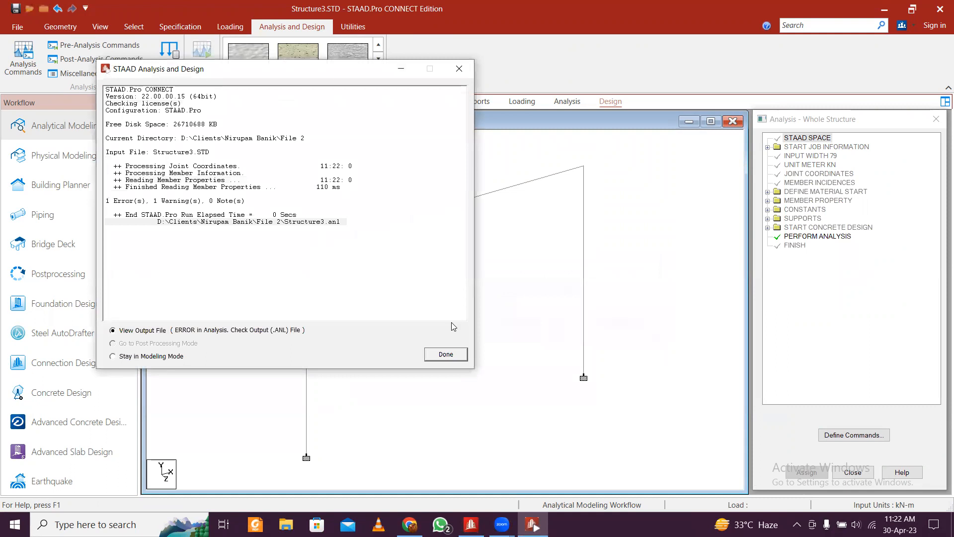
{"action": "left_click", "coordinate": [446, 354]}
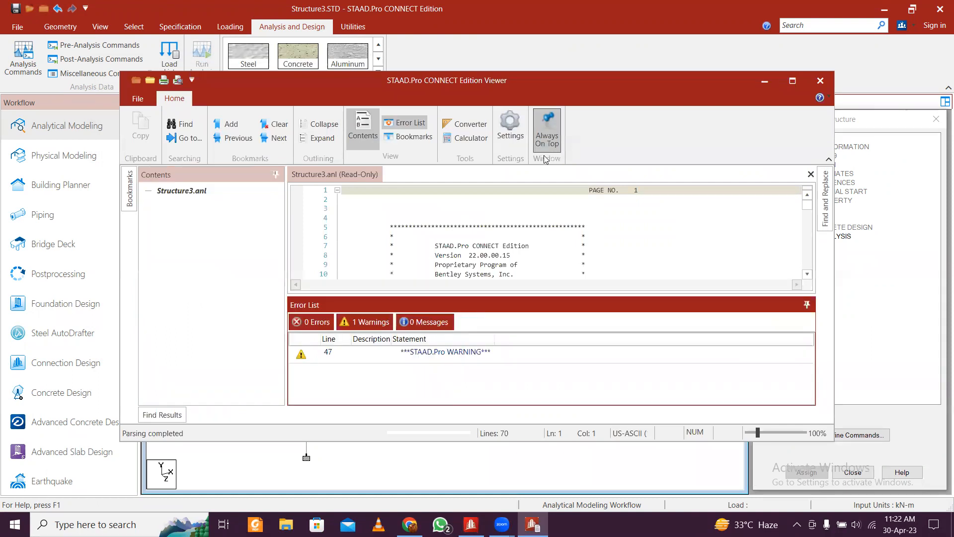
Step: Examine the warning in the analysis output and the commands listed around it, and close the viewer
{"action": "double_click", "coordinate": [458, 354]}
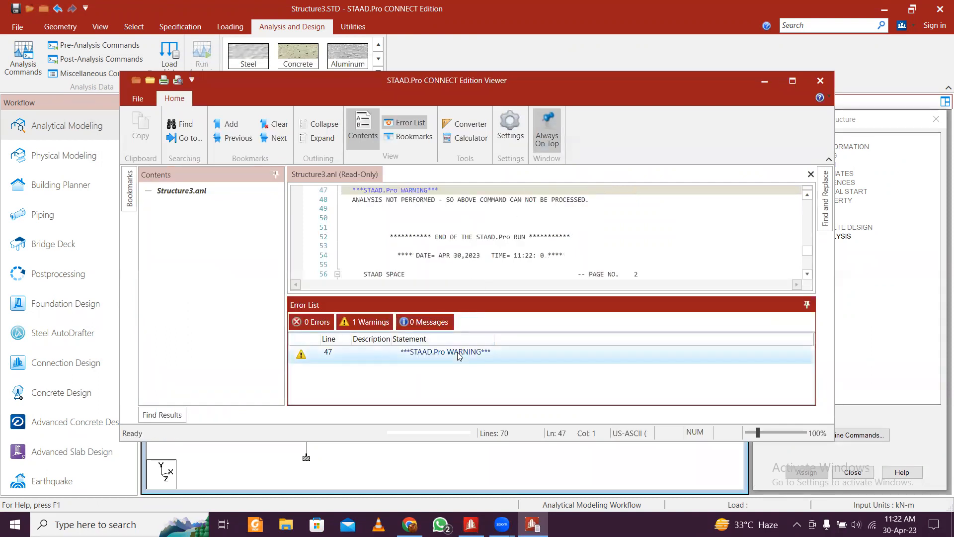
{"action": "scroll", "coordinate": [490, 218], "scroll_direction": "up", "scroll_amount": 1}
{"action": "scroll", "coordinate": [489, 218], "scroll_direction": "up", "scroll_amount": 5}
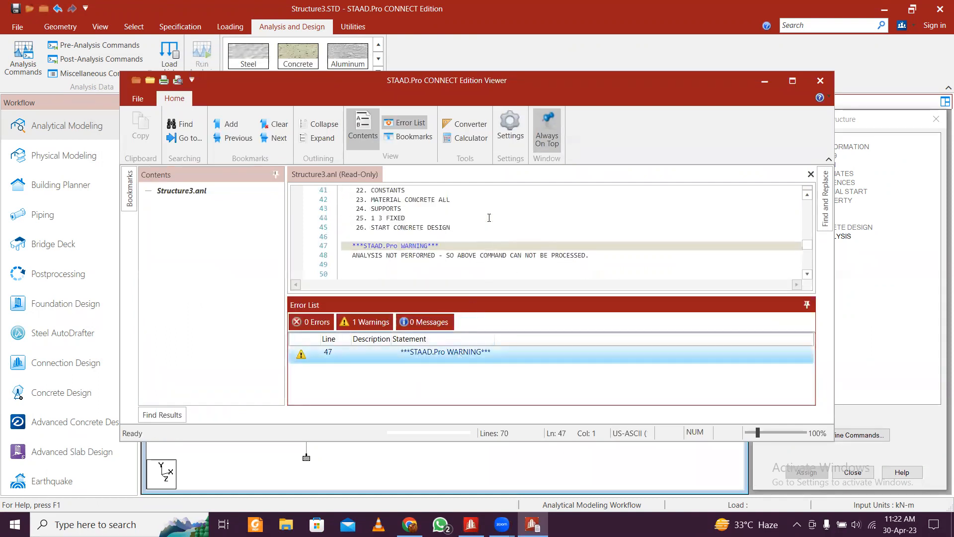
{"action": "scroll", "coordinate": [489, 217], "scroll_direction": "down", "scroll_amount": 4}
{"action": "scroll", "coordinate": [489, 218], "scroll_direction": "down", "scroll_amount": 1}
{"action": "scroll", "coordinate": [489, 218], "scroll_direction": "up", "scroll_amount": 2}
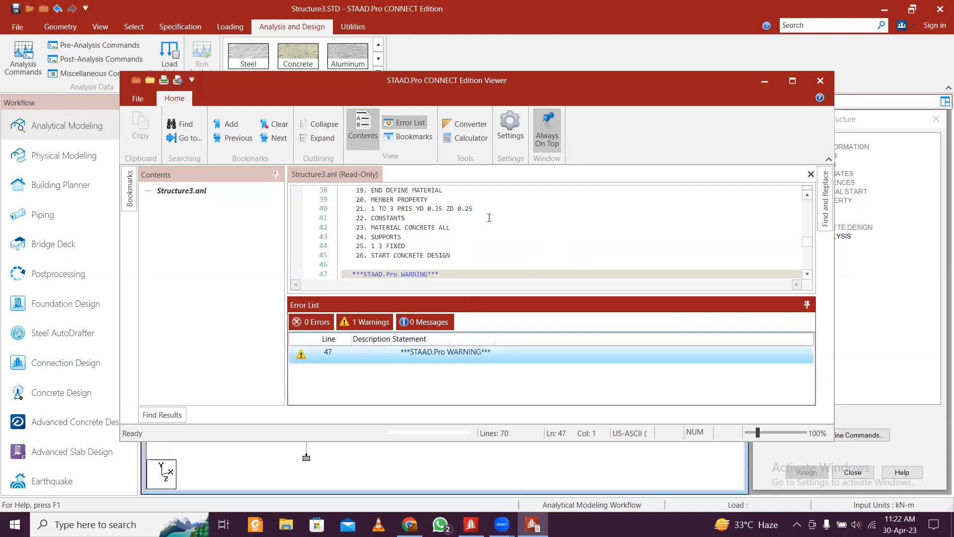
{"action": "scroll", "coordinate": [488, 215], "scroll_direction": "down", "scroll_amount": 3}
{"action": "left_click", "coordinate": [821, 80]}
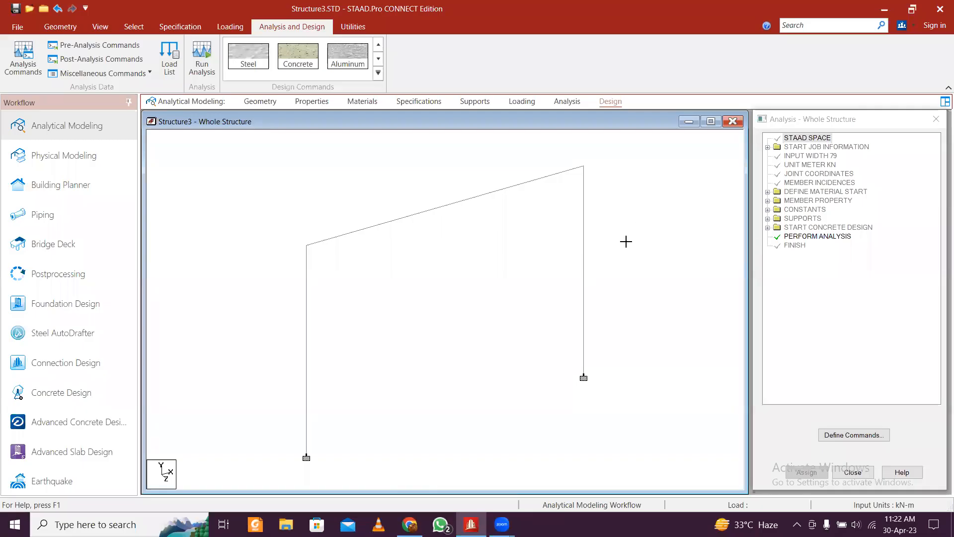
Step: Create primary load case 1 with loading type Dead and the title DL
{"action": "left_click", "coordinate": [522, 102]}
{"action": "left_click", "coordinate": [753, 145]}
{"action": "left_click", "coordinate": [814, 393]}
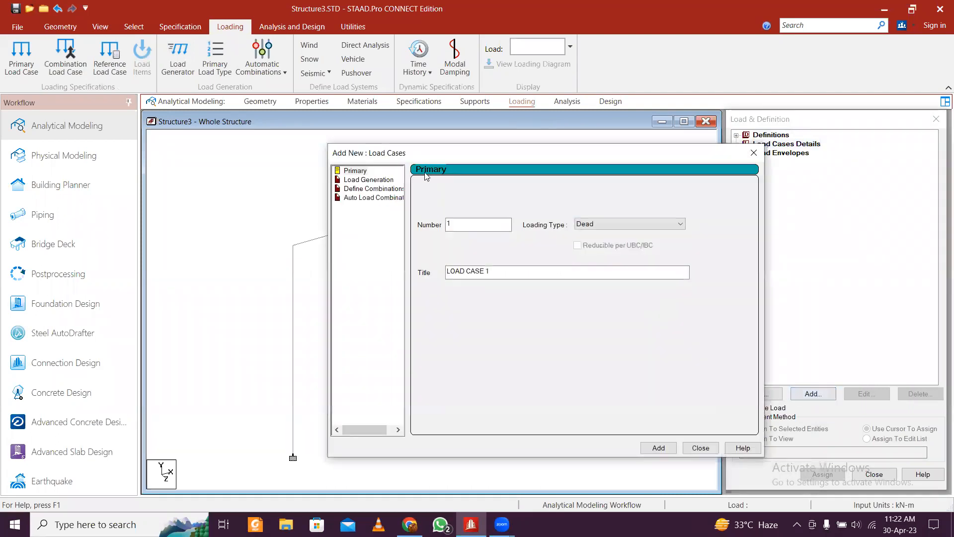
{"action": "left_click_drag", "start_coordinate": [481, 156], "coordinate": [426, 106]}
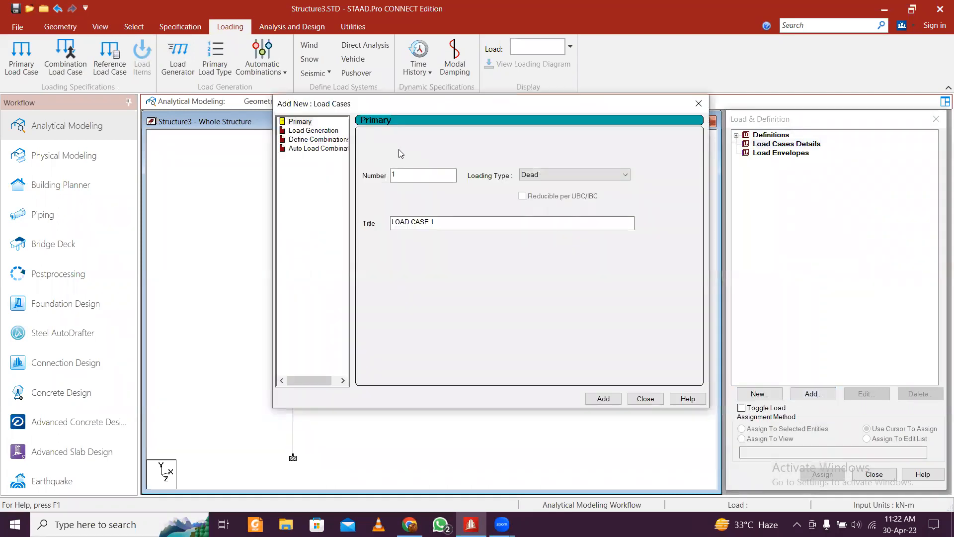
{"action": "left_click", "coordinate": [545, 177]}
{"action": "left_click", "coordinate": [545, 178]}
{"action": "left_click_drag", "start_coordinate": [458, 224], "coordinate": [285, 226]}
{"action": "type", "text": "DL"}
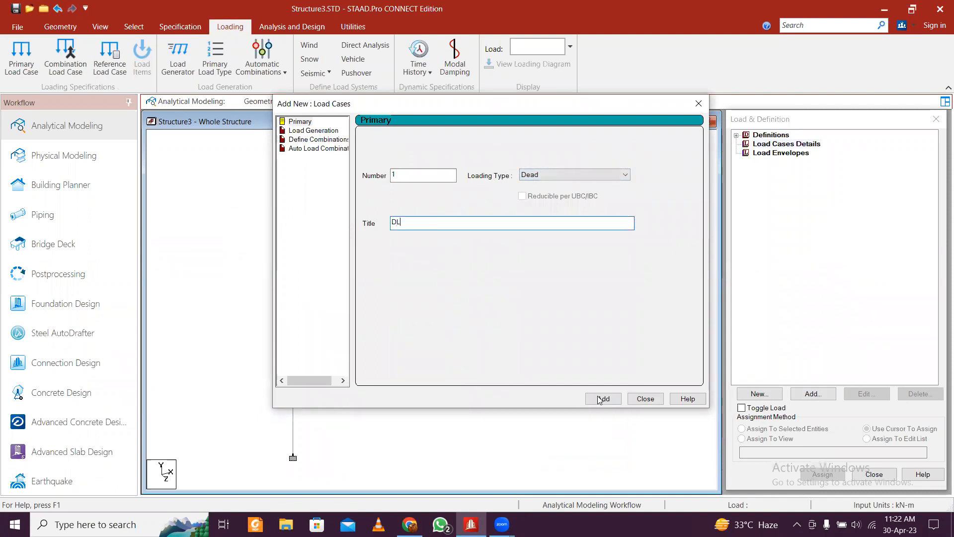
{"action": "left_click", "coordinate": [600, 398]}
{"action": "left_click", "coordinate": [644, 399]}
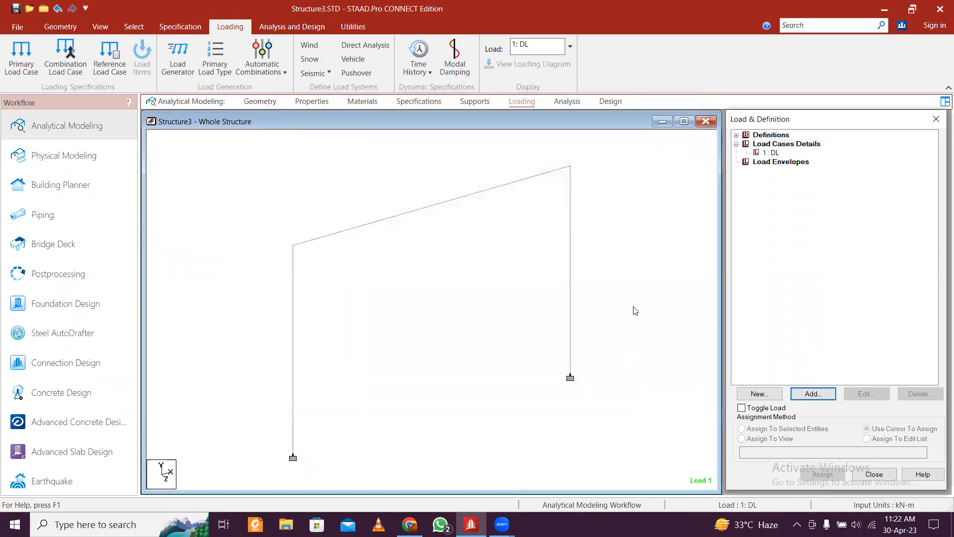
Step: Add a selfweight load in the Y direction with factor -1 to the DL load case
{"action": "left_click", "coordinate": [773, 153]}
{"action": "left_click", "coordinate": [829, 394]}
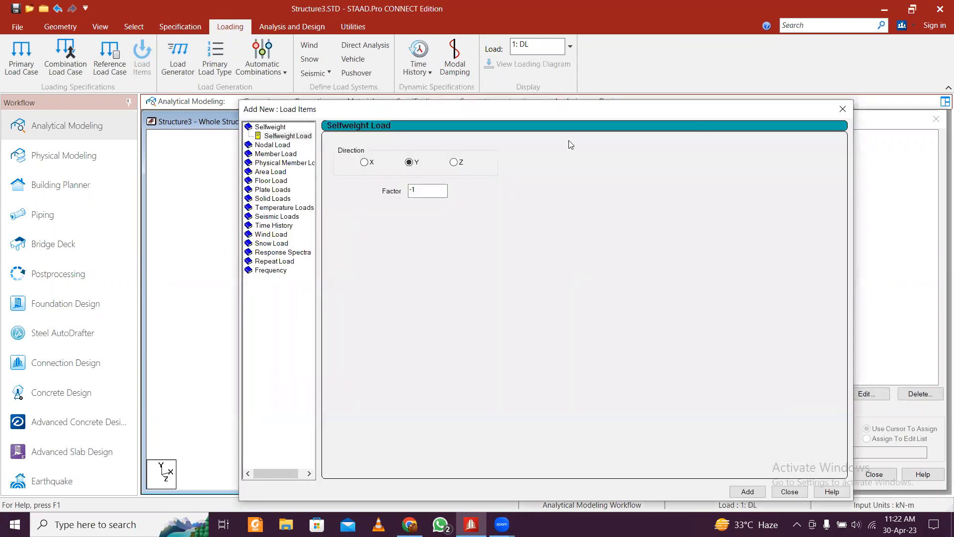
{"action": "left_click_drag", "start_coordinate": [581, 109], "coordinate": [496, 50]}
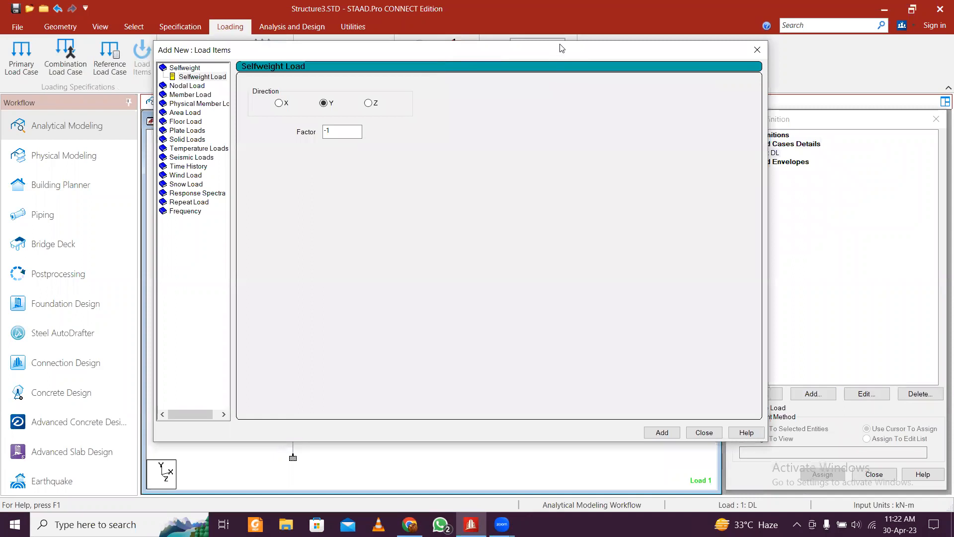
{"action": "left_click_drag", "start_coordinate": [560, 47], "coordinate": [532, 12]}
{"action": "key", "text": "Return"}
{"action": "left_click", "coordinate": [676, 398]}
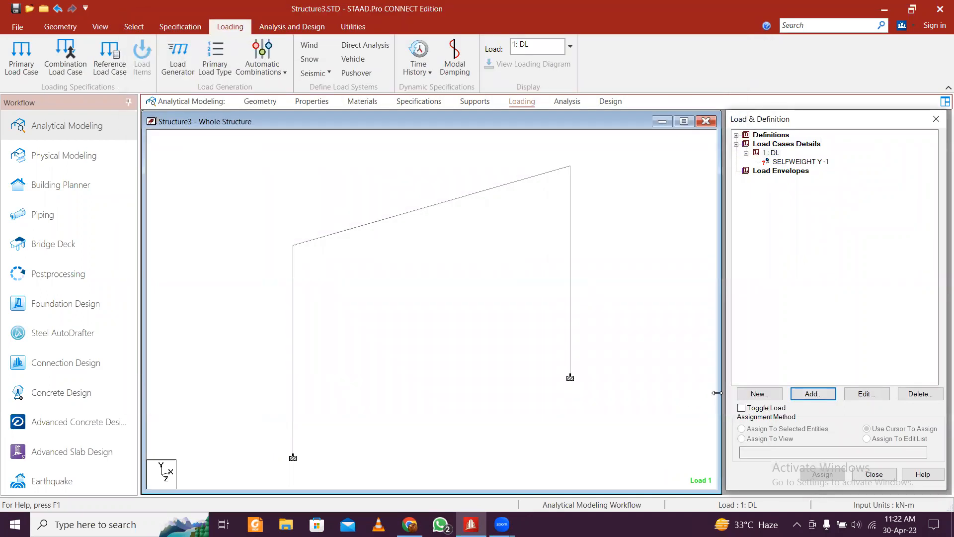
Step: Assign the SELFWEIGHT Y -1 load to all members in view
{"action": "left_click", "coordinate": [791, 162]}
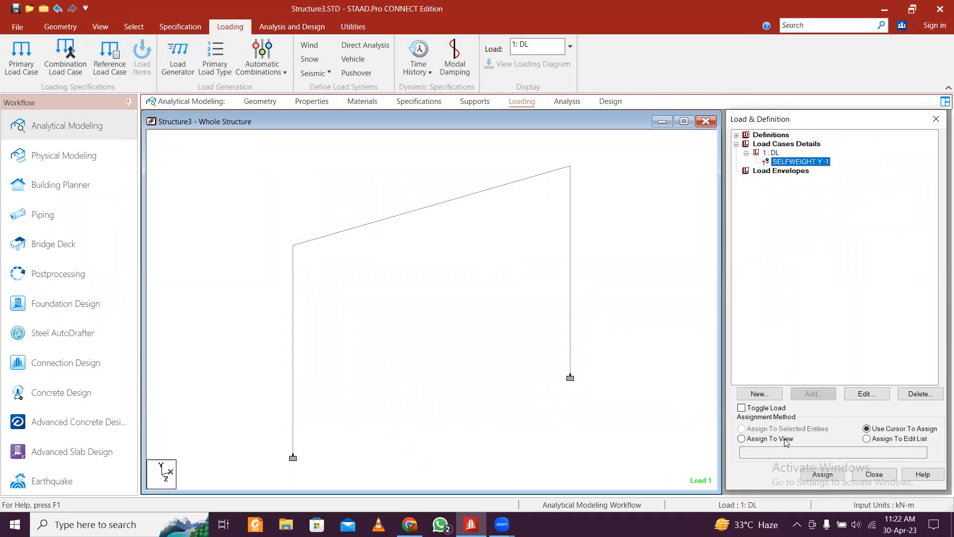
{"action": "left_click", "coordinate": [787, 439]}
{"action": "left_click", "coordinate": [828, 479]}
{"action": "left_click", "coordinate": [861, 337]}
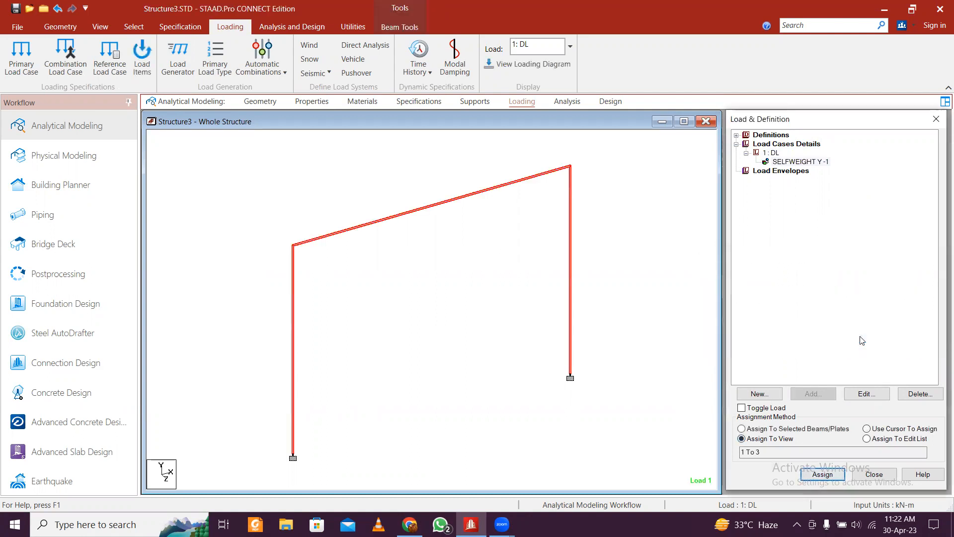
Step: Save the structure, run the analysis with the DL load case included and open the output file
{"action": "left_click", "coordinate": [292, 27]}
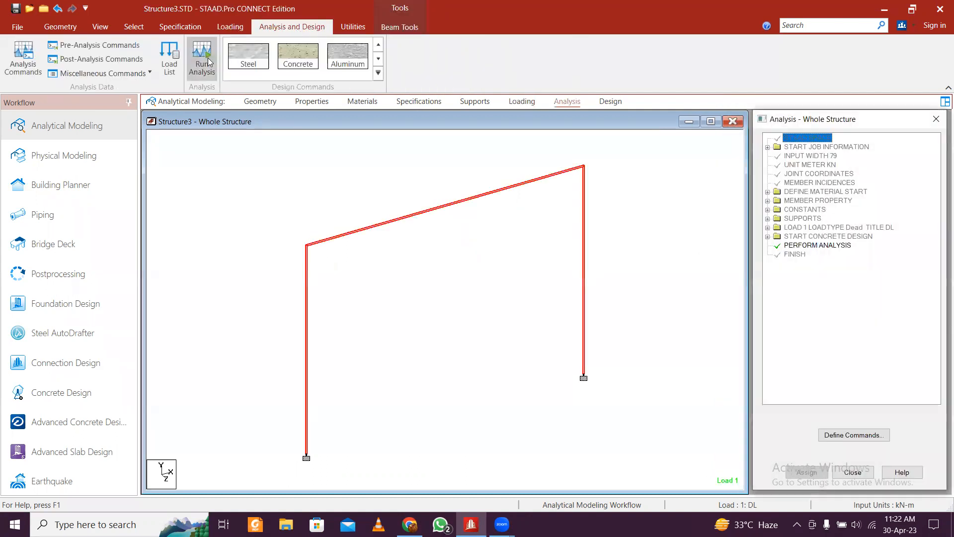
{"action": "left_click", "coordinate": [200, 63]}
{"action": "left_click", "coordinate": [465, 324]}
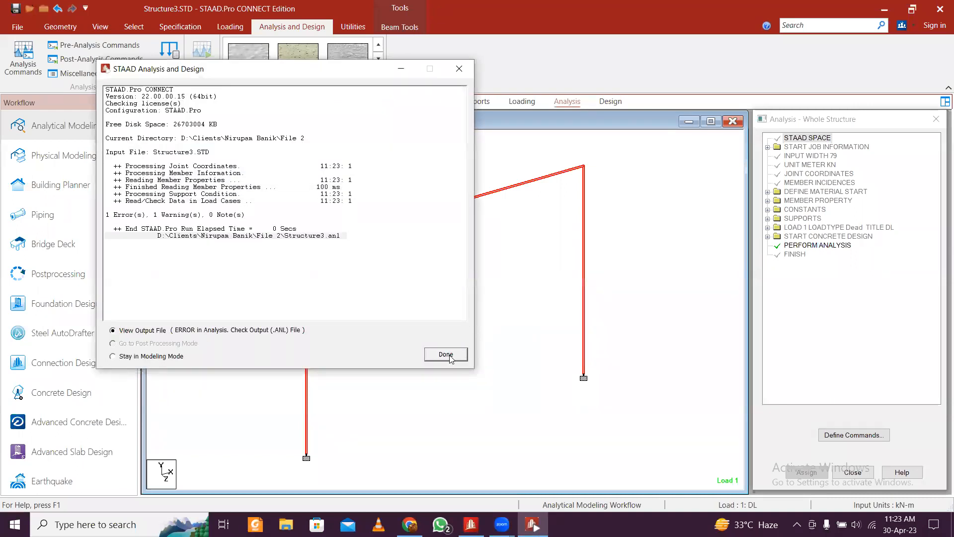
{"action": "left_click", "coordinate": [447, 353]}
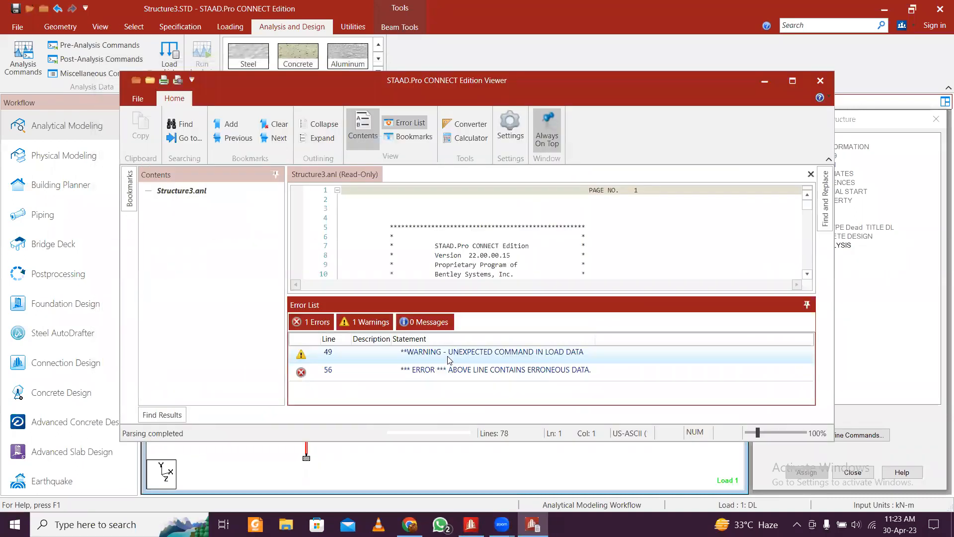
Step: Examine the load data warning and the error in the analysis output, and close the viewer
{"action": "left_click", "coordinate": [482, 372]}
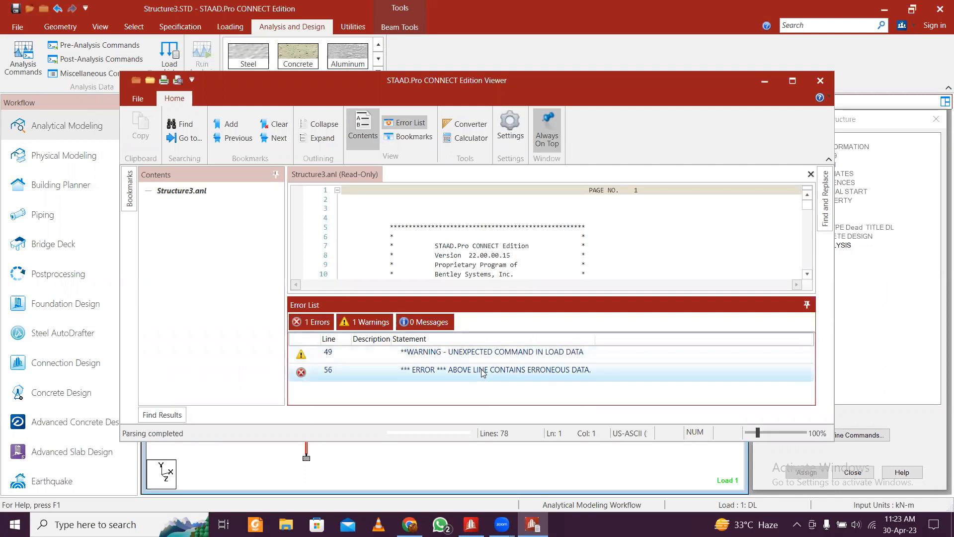
{"action": "double_click", "coordinate": [539, 356]}
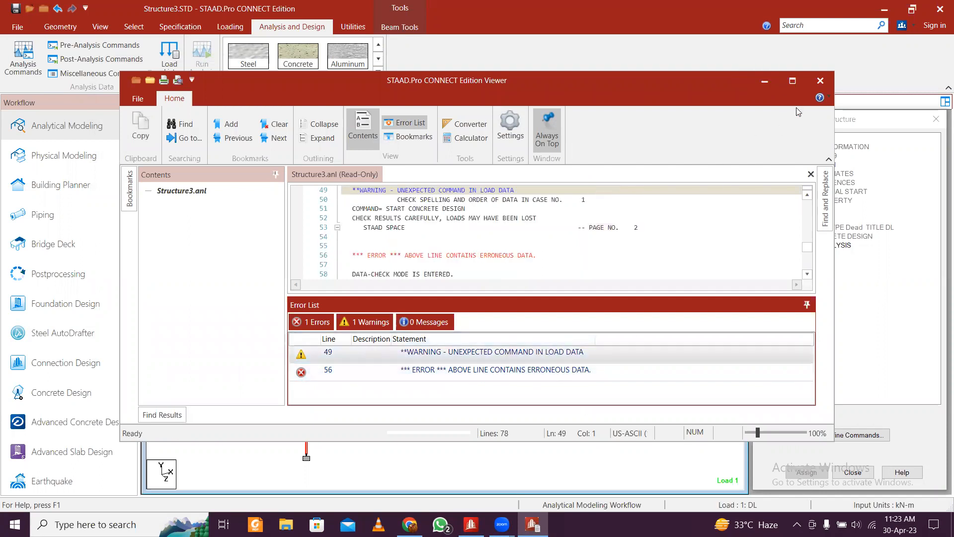
{"action": "left_click", "coordinate": [815, 82]}
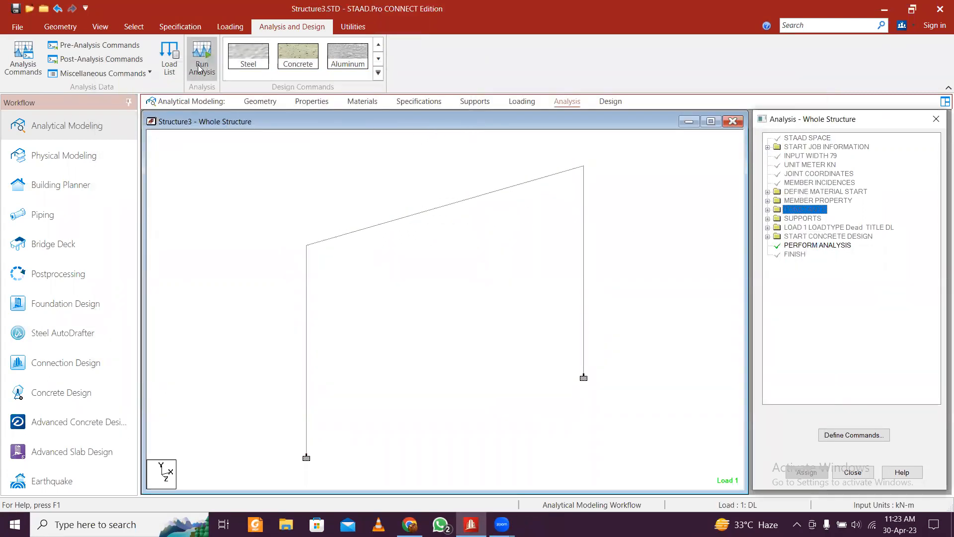
Step: Check which members carry the SELFWEIGHT Y -1 load in the DL load case
{"action": "left_click", "coordinate": [34, 68]}
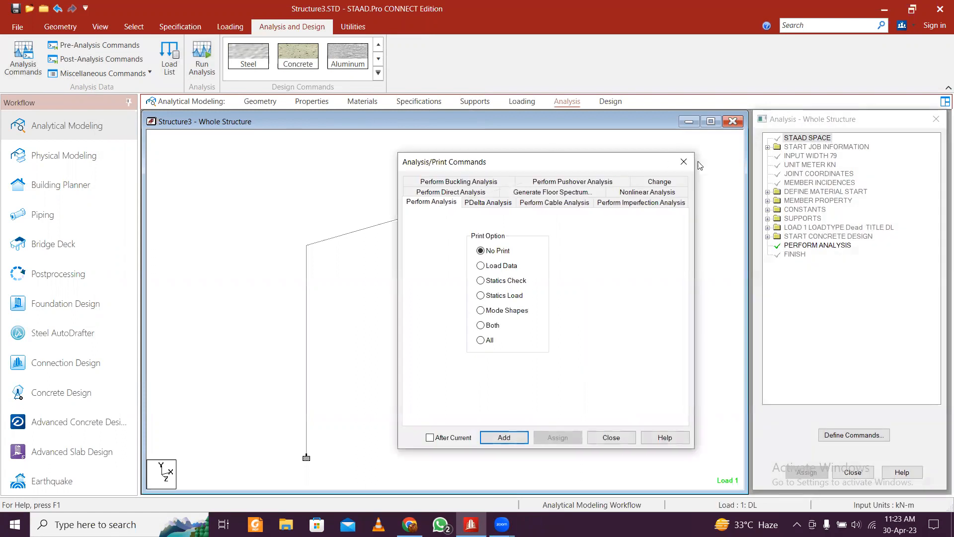
{"action": "left_click", "coordinate": [683, 159]}
{"action": "left_click", "coordinate": [534, 105]}
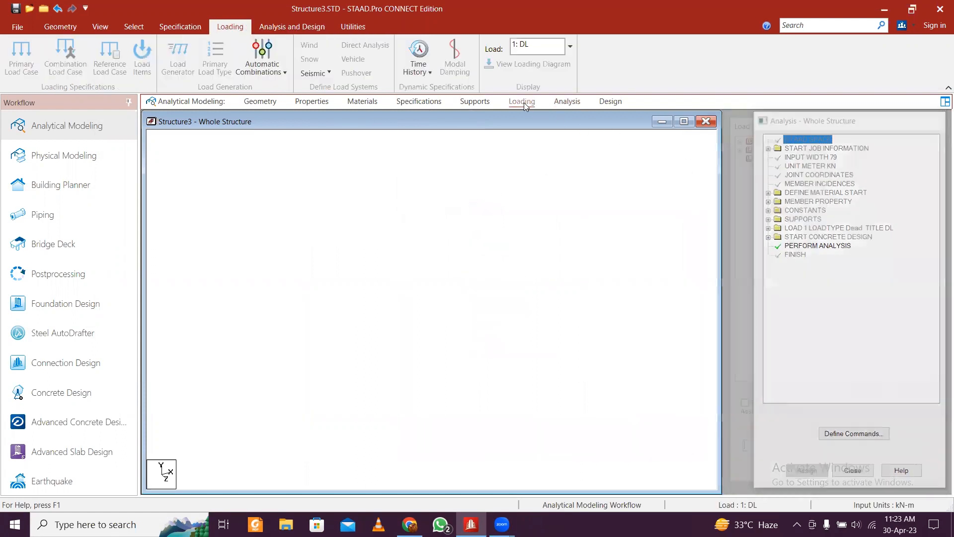
{"action": "left_click", "coordinate": [736, 144]}
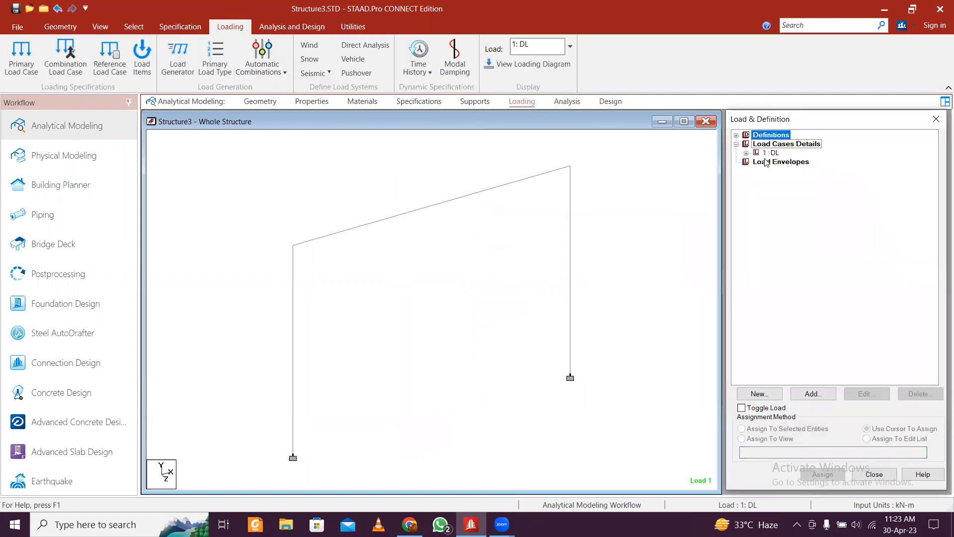
{"action": "left_click", "coordinate": [781, 161]}
{"action": "left_click", "coordinate": [746, 153]}
{"action": "left_click", "coordinate": [773, 162]}
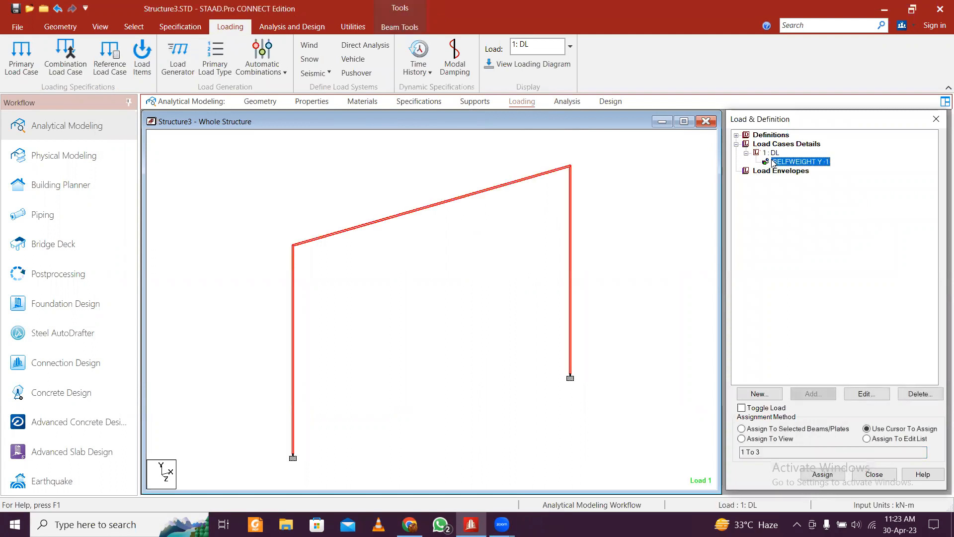
{"action": "left_click", "coordinate": [812, 161]}
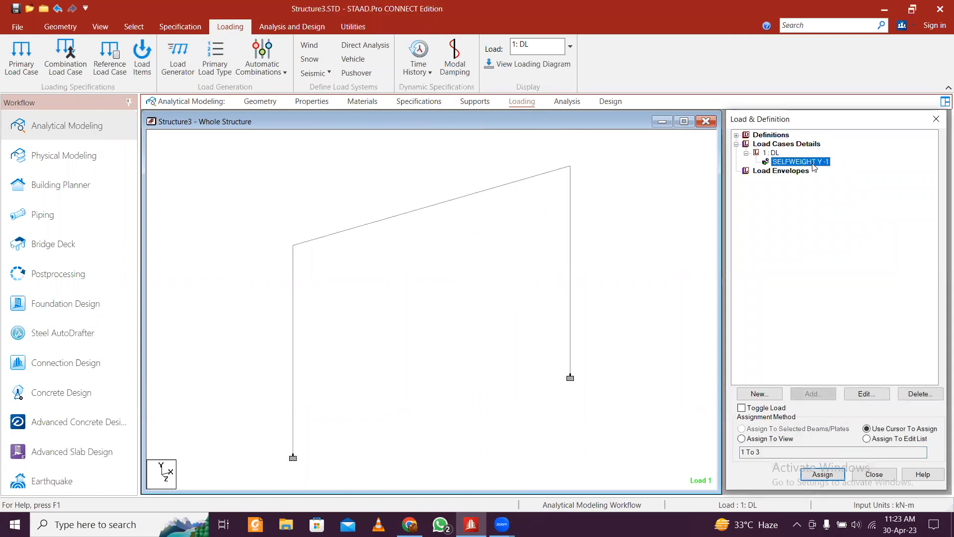
{"action": "scroll", "coordinate": [646, 276], "scroll_direction": "down", "scroll_amount": 2}
{"action": "middle_click_drag", "start_coordinate": [548, 308], "coordinate": [562, 288]}
{"action": "middle_click_drag", "start_coordinate": [639, 256], "coordinate": [620, 288]}
{"action": "left_click", "coordinate": [825, 161]}
Step: Add a uniform member force of -5 kN/m in the GY direction to the DL load case
{"action": "left_click", "coordinate": [771, 152]}
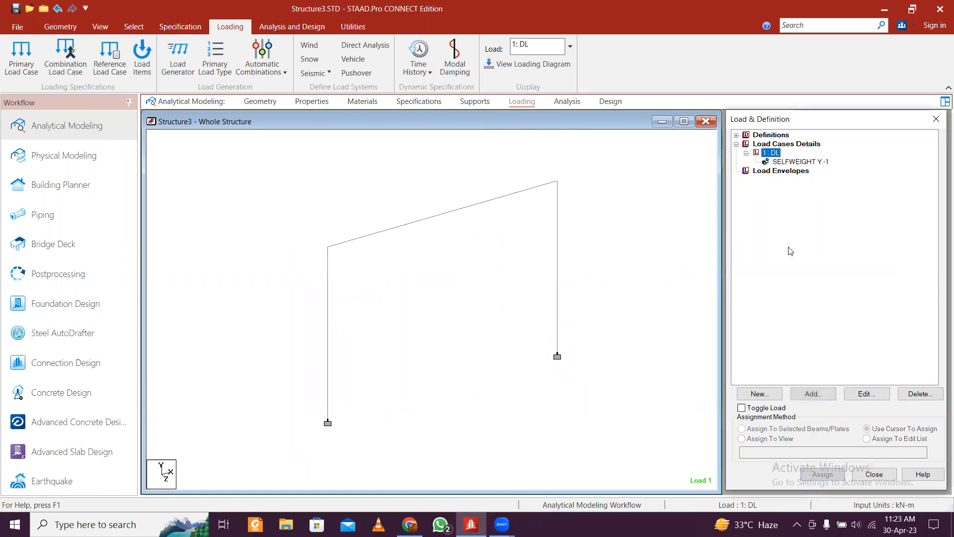
{"action": "left_click", "coordinate": [813, 394]}
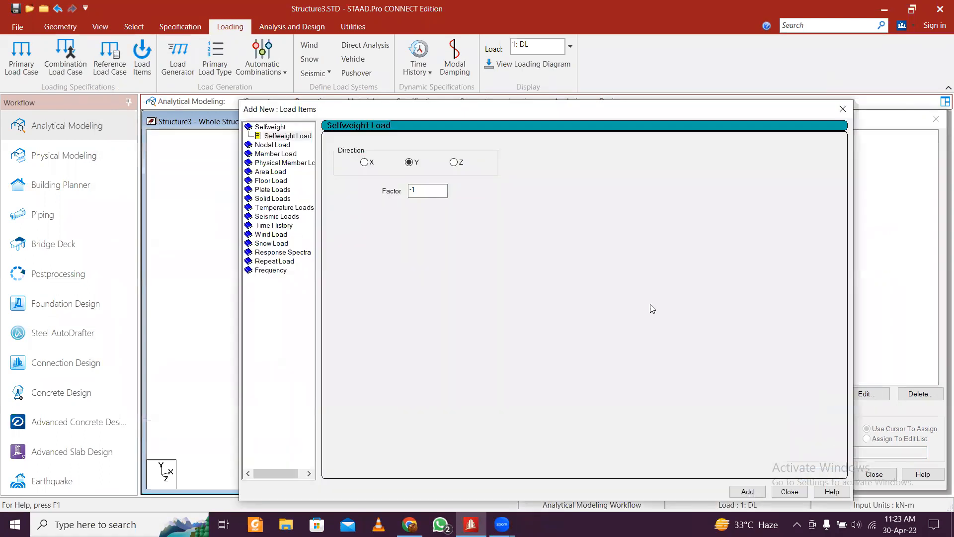
{"action": "left_click_drag", "start_coordinate": [645, 112], "coordinate": [541, 56]}
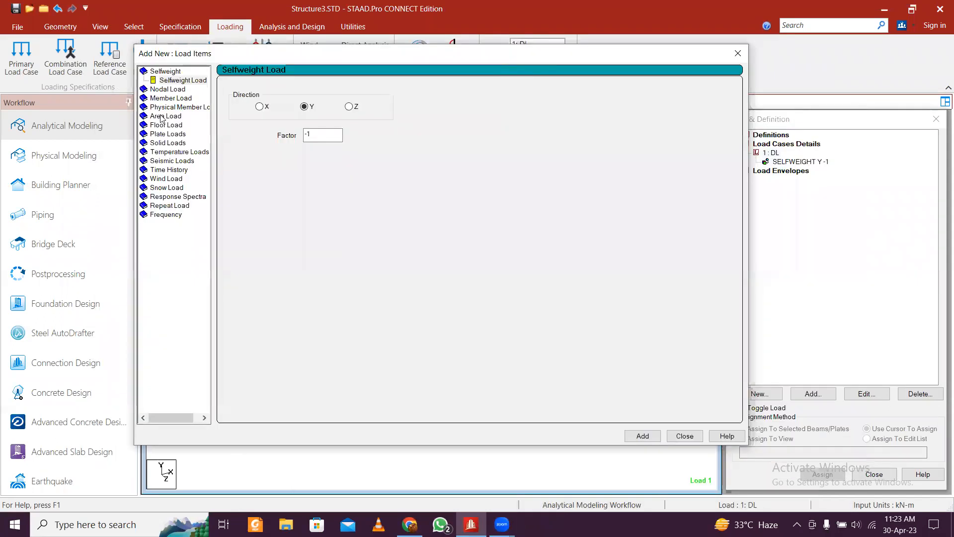
{"action": "left_click", "coordinate": [171, 98]}
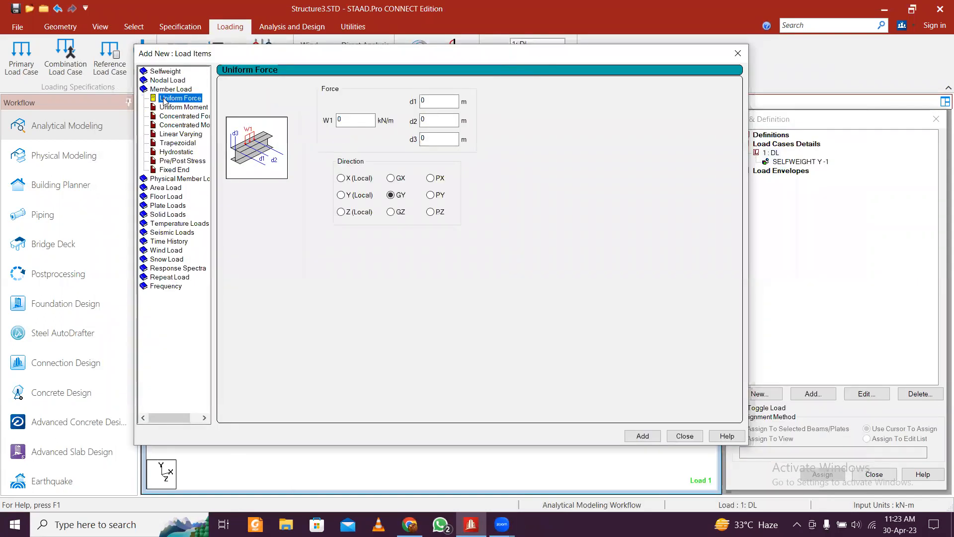
{"action": "double_click", "coordinate": [340, 119]}
{"action": "type", "text": "-5"}
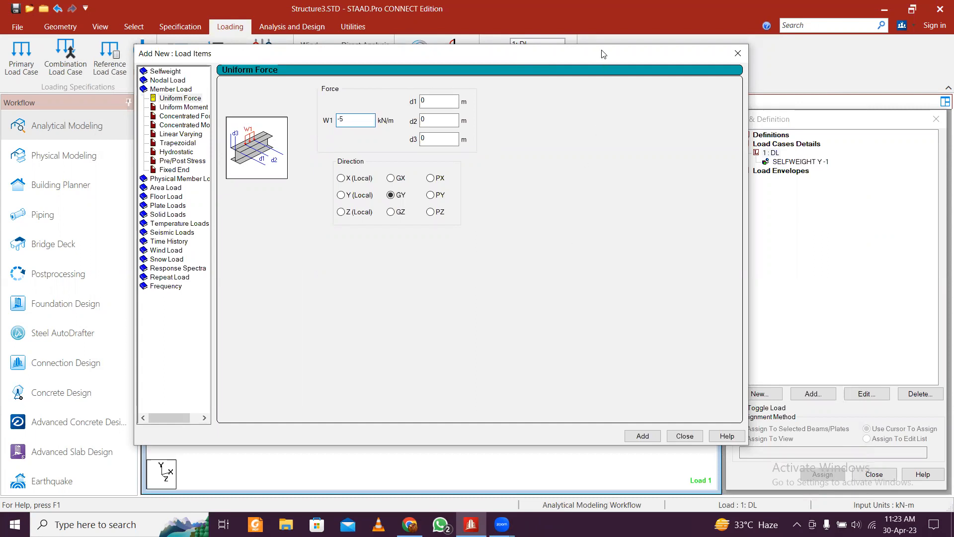
{"action": "left_click_drag", "start_coordinate": [603, 64], "coordinate": [578, 20]}
{"action": "left_click", "coordinate": [608, 392]}
{"action": "left_click", "coordinate": [651, 396]}
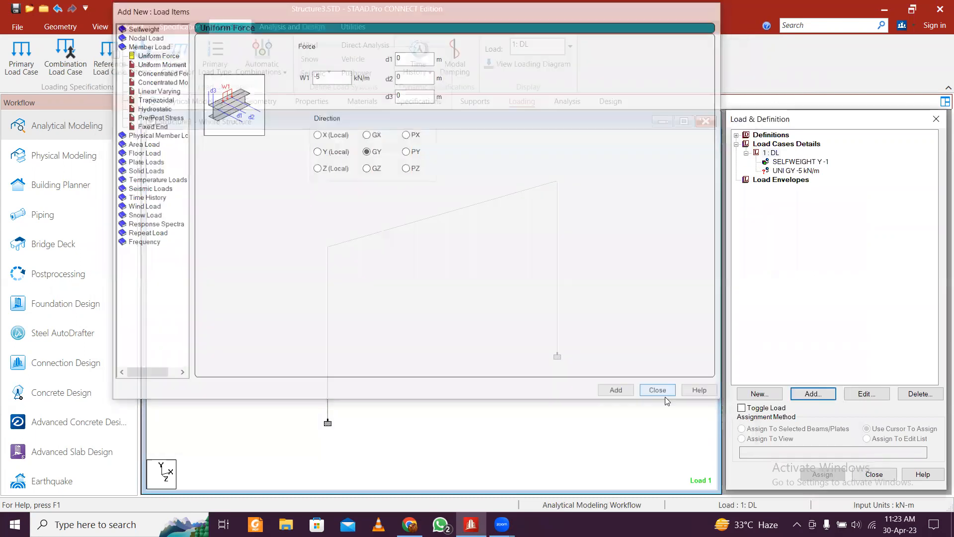
Step: Assign the UNI GY -5 kN/m load to the sloping top beam and check the members under the selfweight load
{"action": "left_click", "coordinate": [441, 216]}
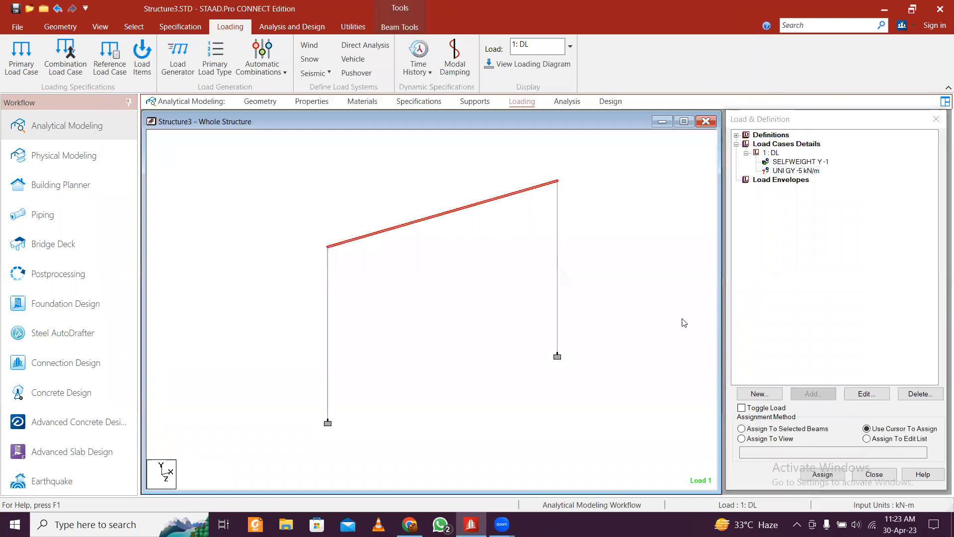
{"action": "left_click", "coordinate": [819, 429]}
{"action": "left_click", "coordinate": [824, 477]}
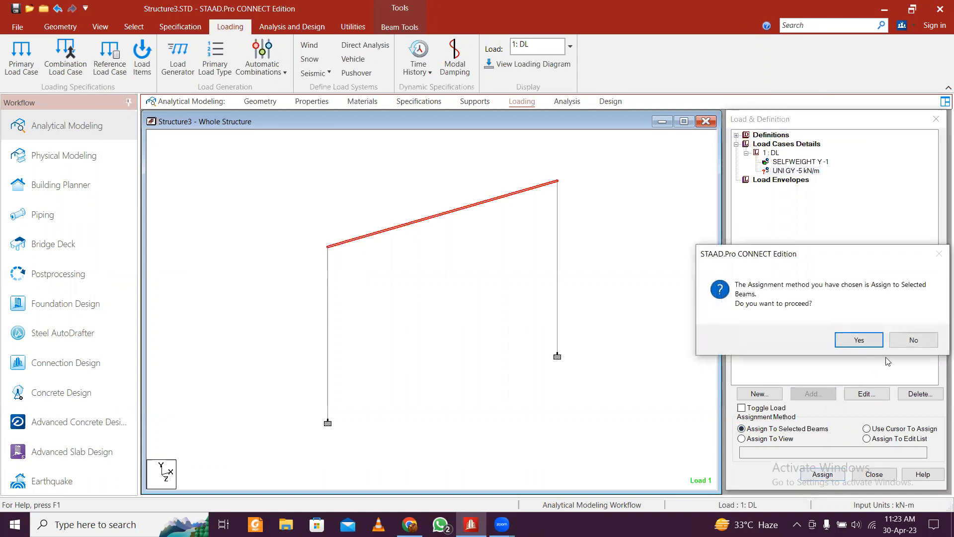
{"action": "left_click", "coordinate": [858, 341]}
{"action": "left_click", "coordinate": [796, 171]}
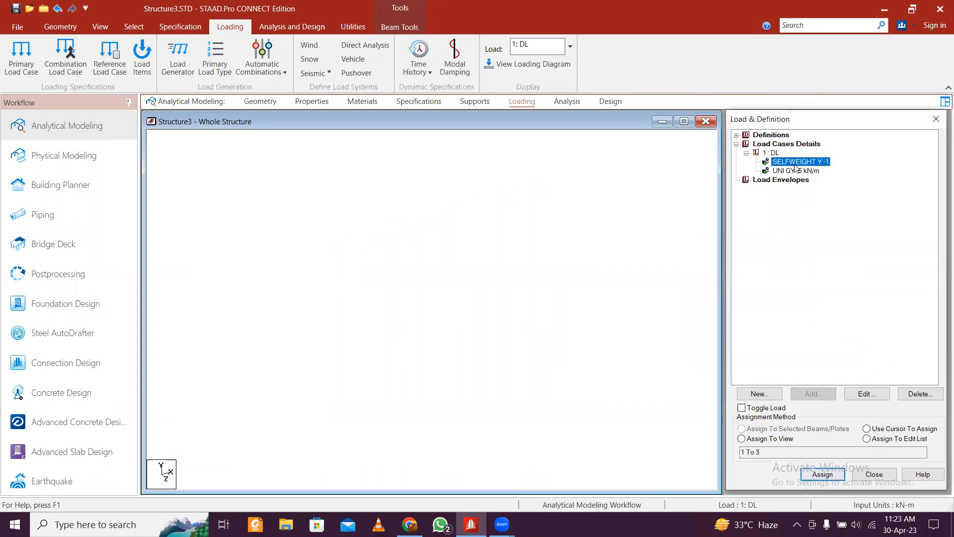
{"action": "left_click", "coordinate": [799, 162]}
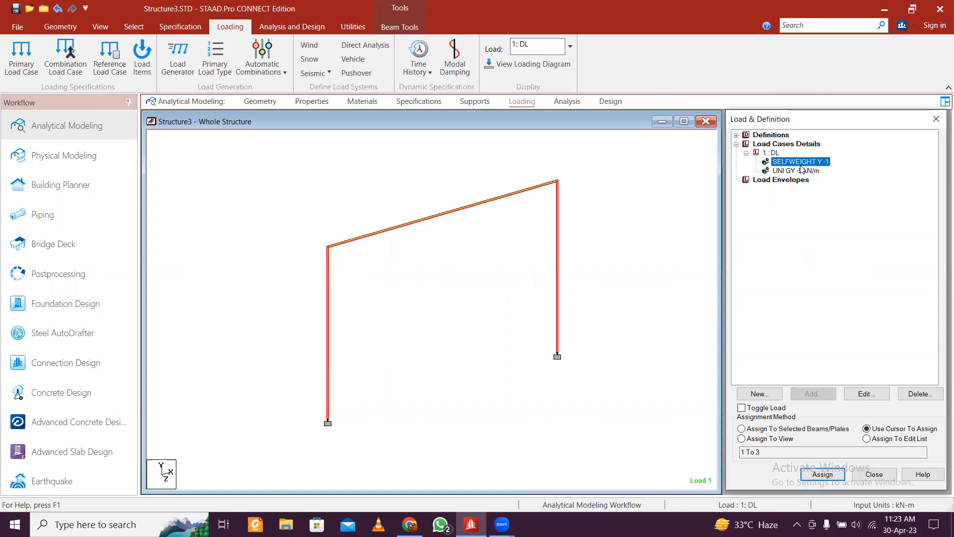
Step: Save the modified structure, rerun the analysis and open the output file
{"action": "left_click", "coordinate": [610, 191]}
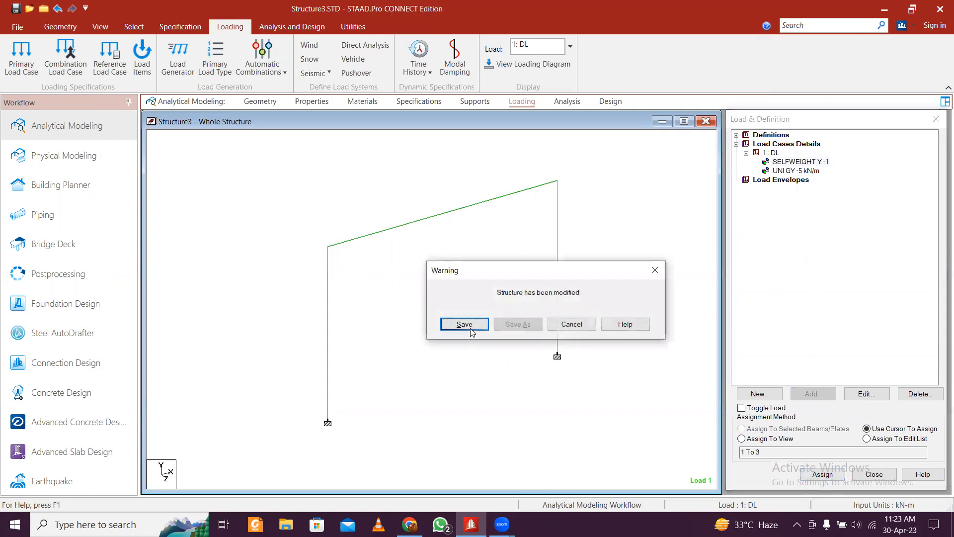
{"action": "left_click", "coordinate": [470, 328]}
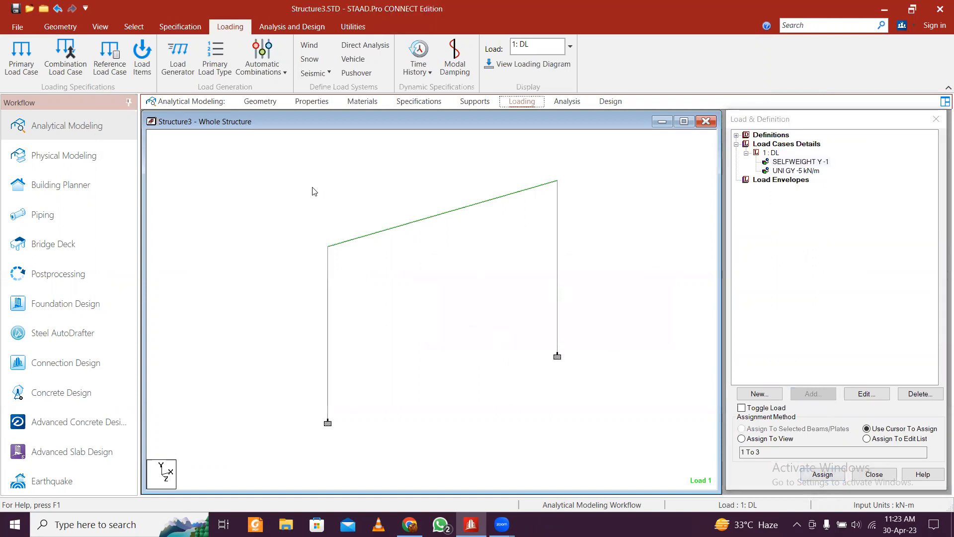
{"action": "left_click", "coordinate": [285, 27]}
{"action": "left_click", "coordinate": [203, 59]}
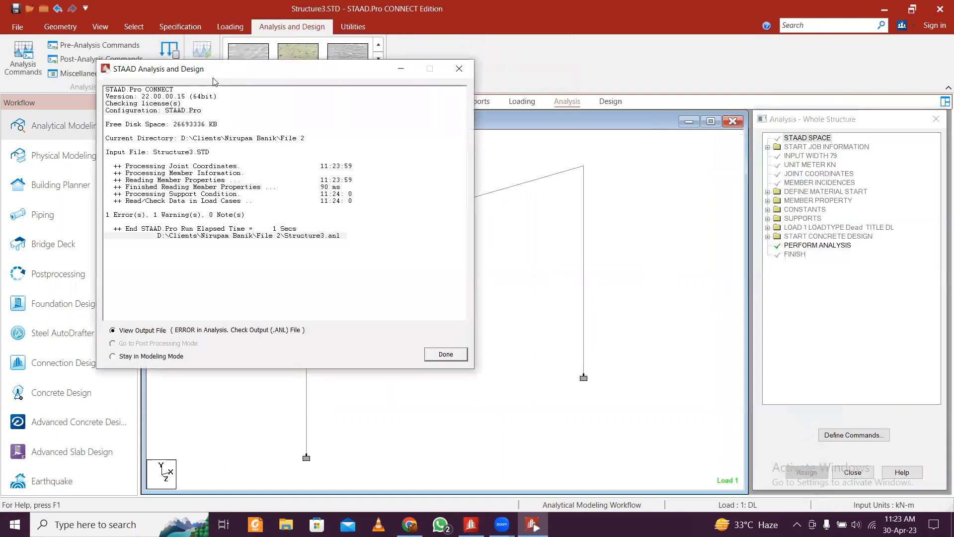
{"action": "left_click", "coordinate": [168, 213]}
{"action": "left_click", "coordinate": [446, 355]}
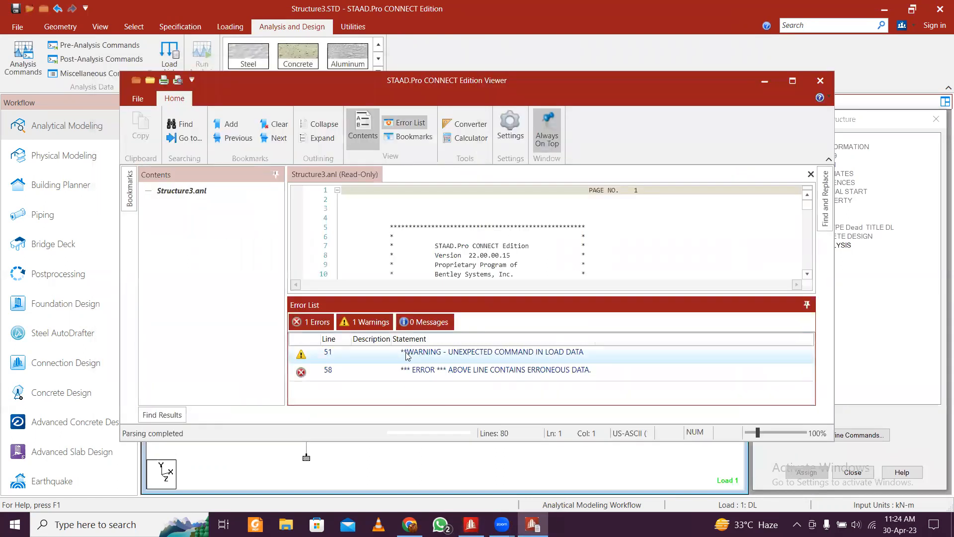
Step: Examine the output lines around the load data warning and the erroneous data error, and close the viewer
{"action": "double_click", "coordinate": [448, 362]}
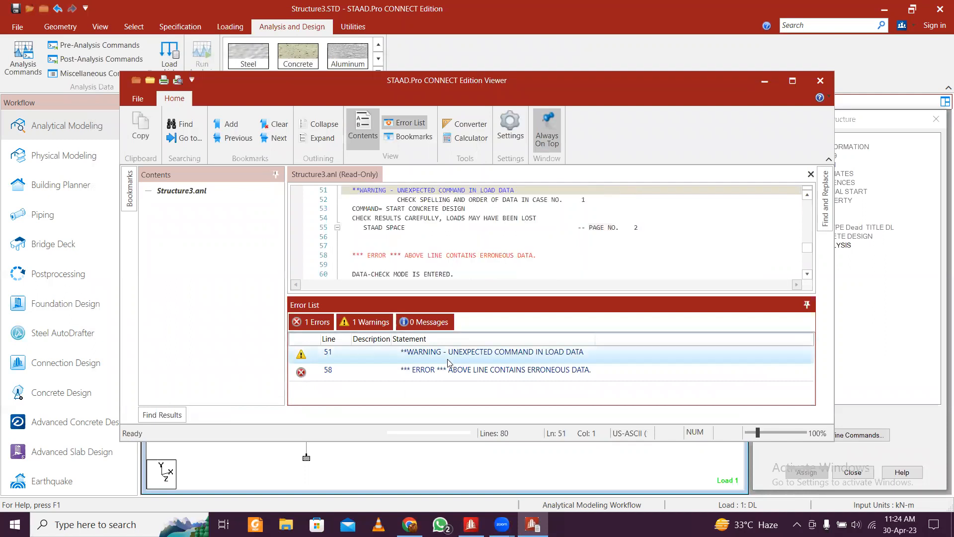
{"action": "scroll", "coordinate": [473, 232], "scroll_direction": "up", "scroll_amount": 1}
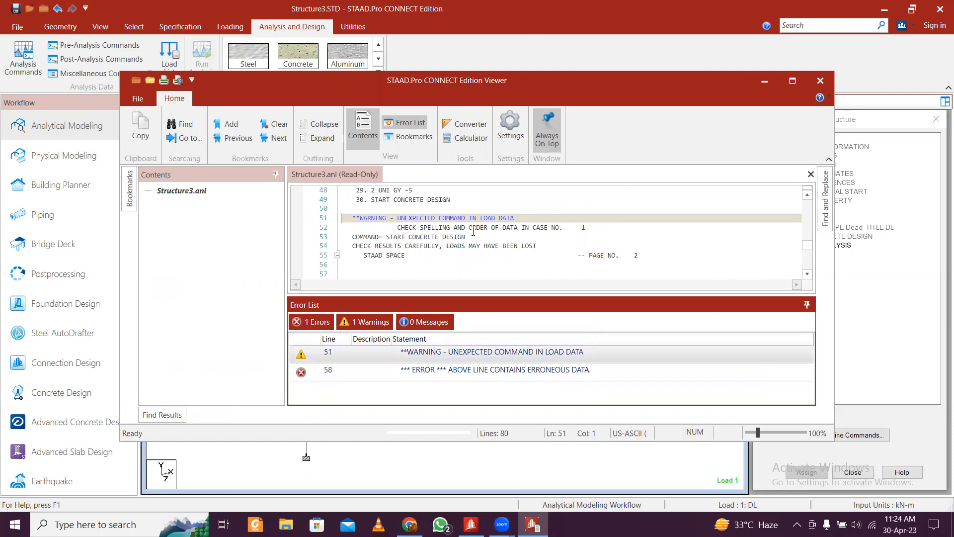
{"action": "scroll", "coordinate": [473, 231], "scroll_direction": "up", "scroll_amount": 1}
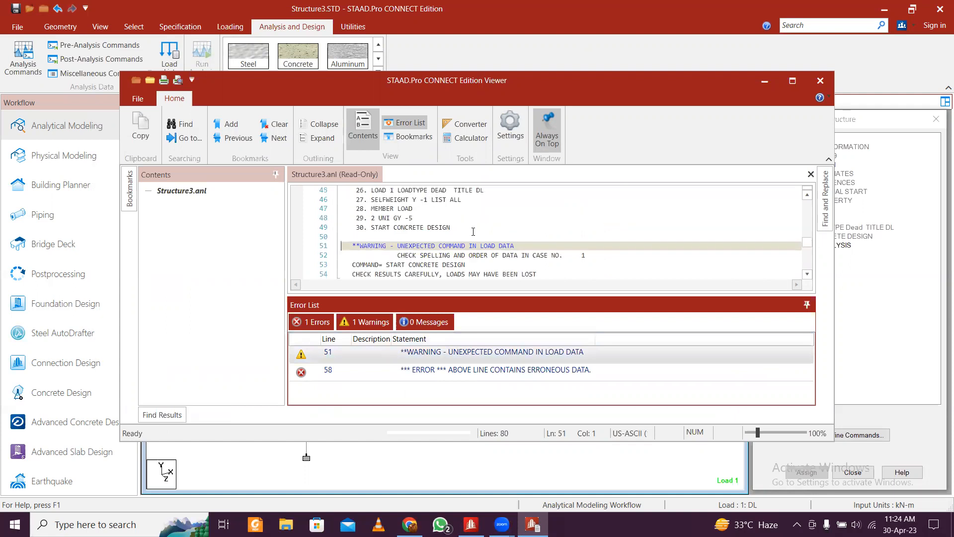
{"action": "scroll", "coordinate": [473, 231], "scroll_direction": "up", "scroll_amount": 1}
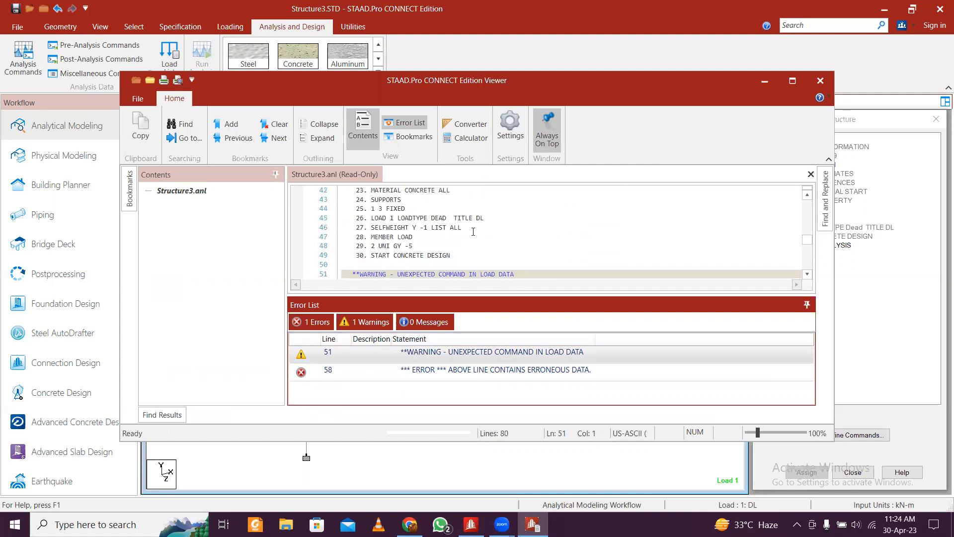
{"action": "scroll", "coordinate": [473, 232], "scroll_direction": "down", "scroll_amount": 2}
{"action": "scroll", "coordinate": [473, 232], "scroll_direction": "down", "scroll_amount": 6}
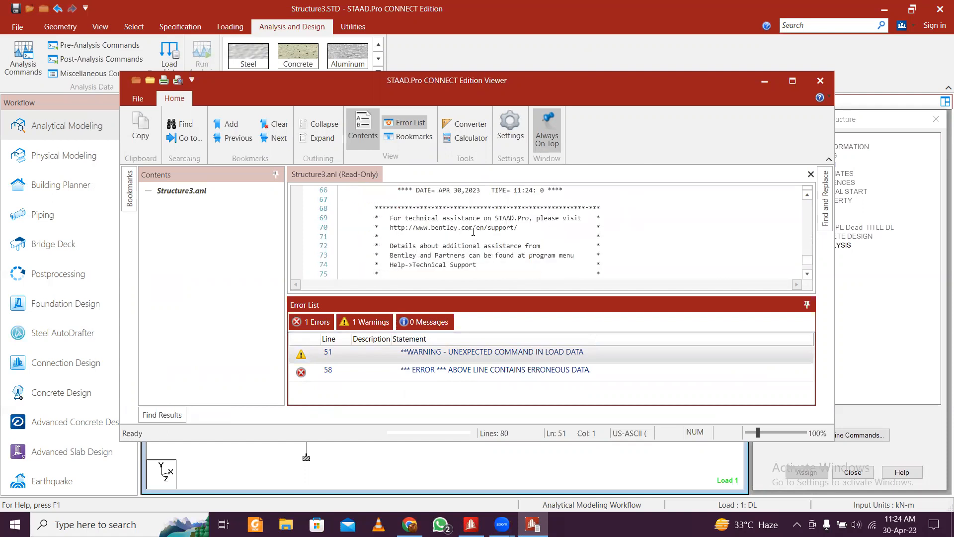
{"action": "scroll", "coordinate": [472, 232], "scroll_direction": "up", "scroll_amount": 2}
{"action": "scroll", "coordinate": [472, 231], "scroll_direction": "down", "scroll_amount": 1}
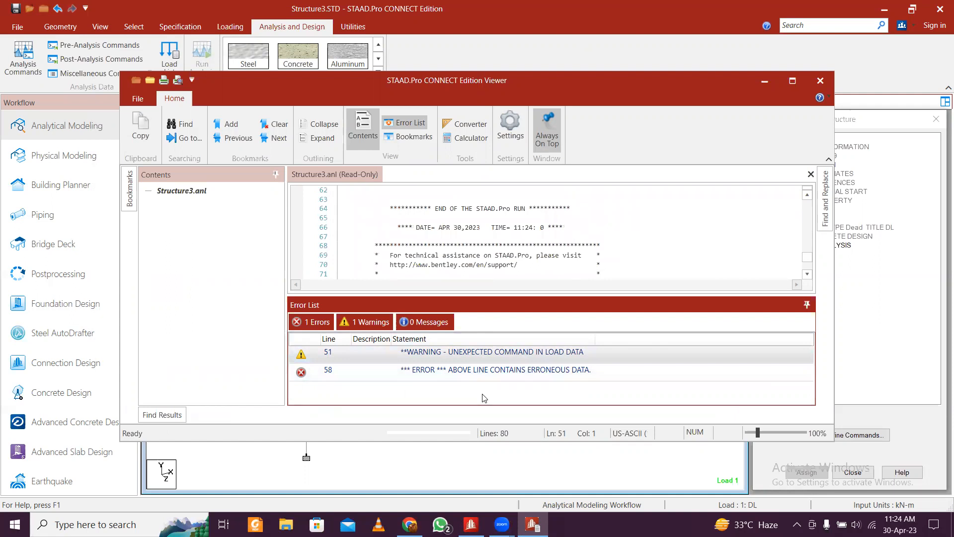
{"action": "double_click", "coordinate": [489, 378]}
{"action": "scroll", "coordinate": [510, 232], "scroll_direction": "up", "scroll_amount": 3}
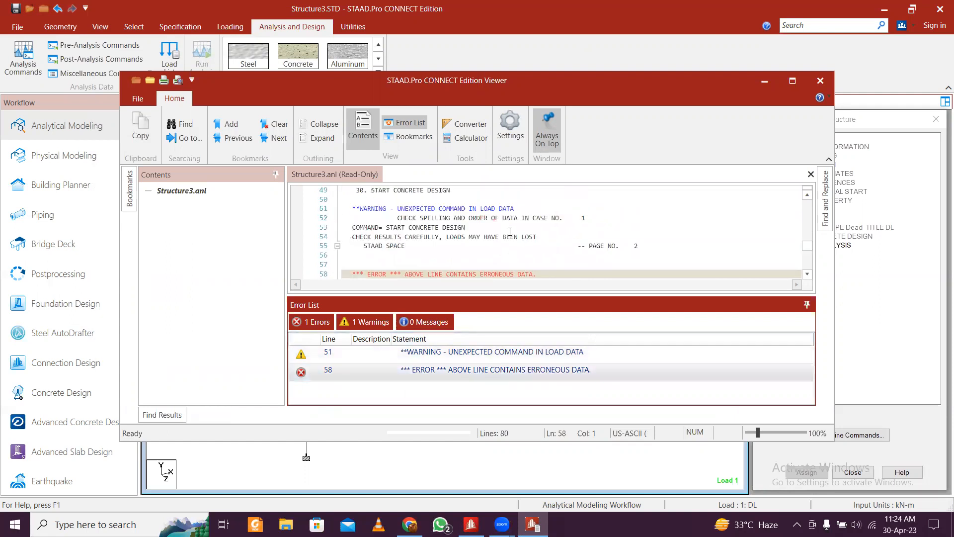
{"action": "left_click", "coordinate": [821, 80]}
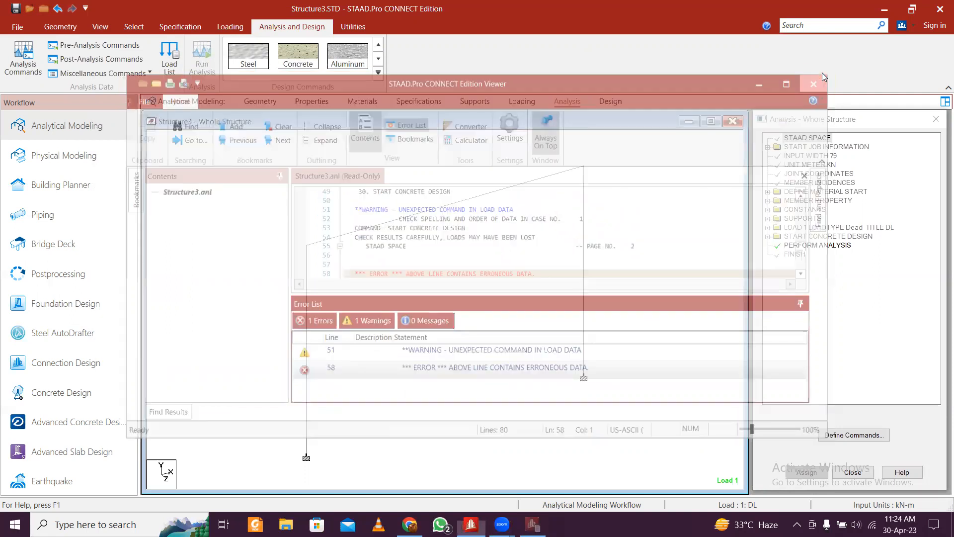
Step: Inspect the commands under START CONCRETE DESIGN and their order relative to PERFORM ANALYSIS in the design command tree
{"action": "left_click", "coordinate": [617, 103]}
{"action": "left_click", "coordinate": [824, 258]}
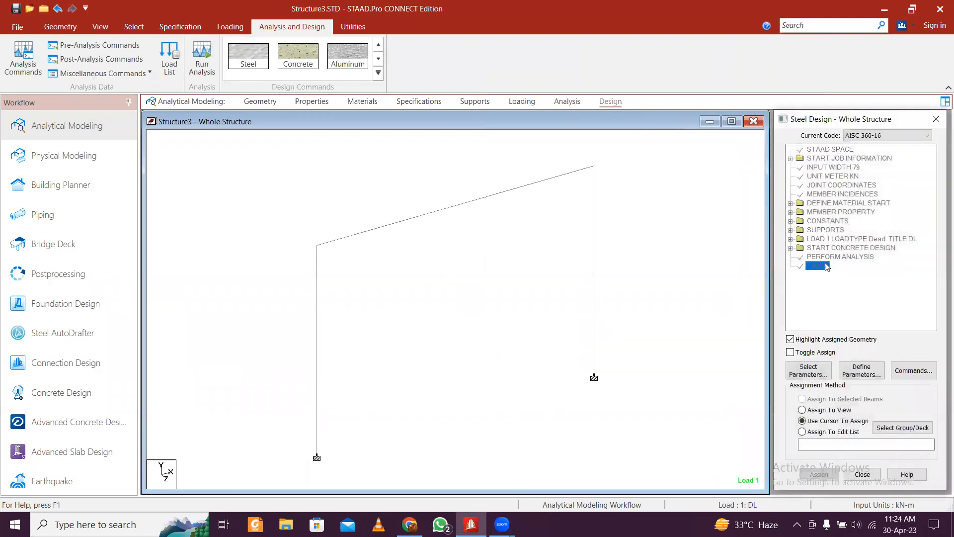
{"action": "left_click", "coordinate": [791, 248]}
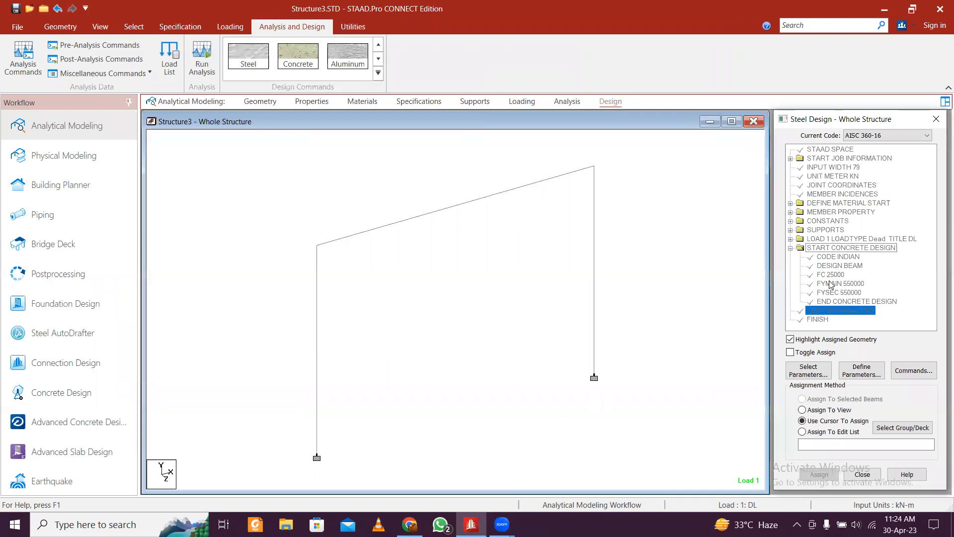
{"action": "left_click", "coordinate": [842, 293]}
{"action": "left_click", "coordinate": [843, 302]}
{"action": "left_click", "coordinate": [842, 312]}
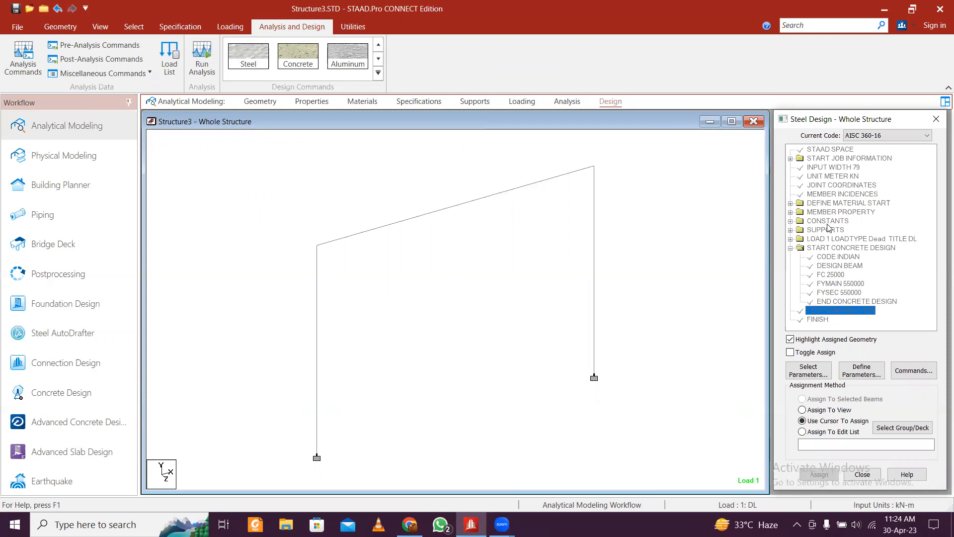
{"action": "left_click", "coordinate": [888, 136]}
{"action": "left_click", "coordinate": [888, 144]}
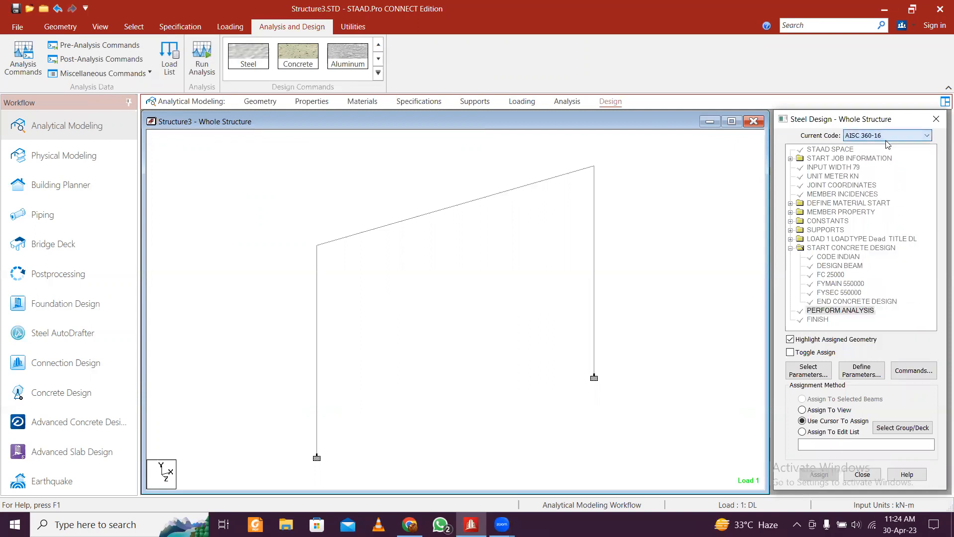
{"action": "left_click", "coordinate": [886, 140]}
{"action": "left_click", "coordinate": [886, 141]}
{"action": "left_click", "coordinate": [887, 141]}
{"action": "left_click", "coordinate": [886, 141]}
{"action": "left_click", "coordinate": [888, 144]}
{"action": "left_click", "coordinate": [888, 143]}
{"action": "left_click", "coordinate": [888, 141]}
{"action": "left_click", "coordinate": [888, 141]}
Step: Switch to concrete design with the IS456 code and inspect the commands under START CONCRETE DESIGN
{"action": "left_click", "coordinate": [296, 61]}
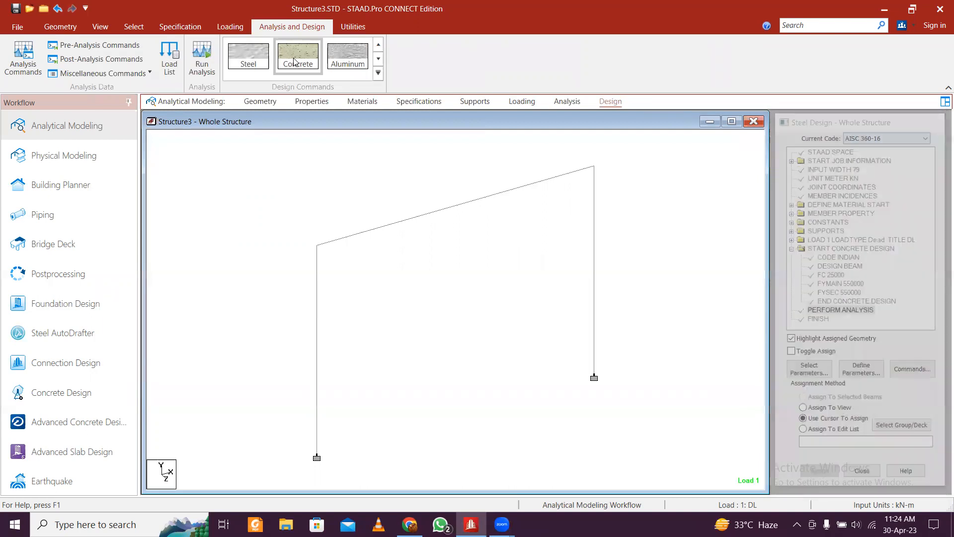
{"action": "left_click", "coordinate": [791, 248]}
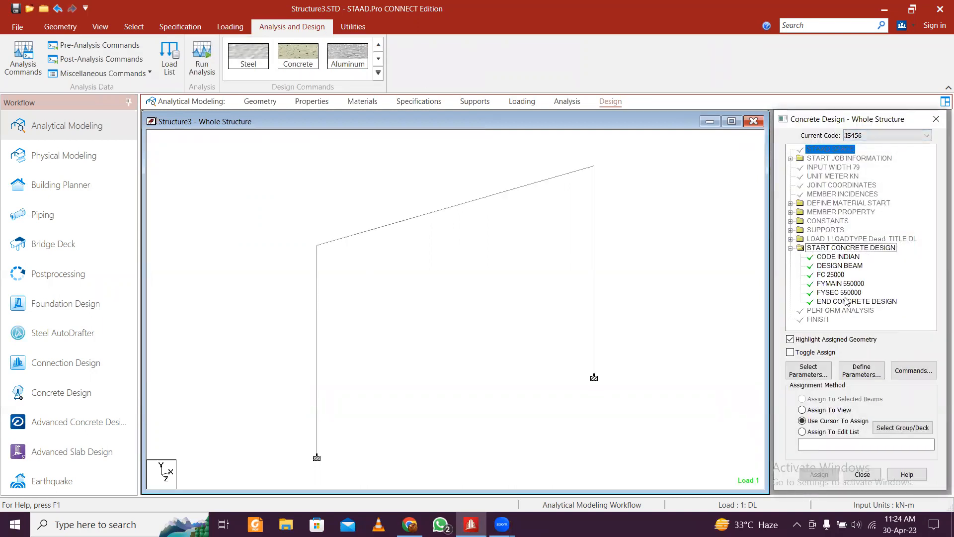
{"action": "left_click", "coordinate": [701, 420]}
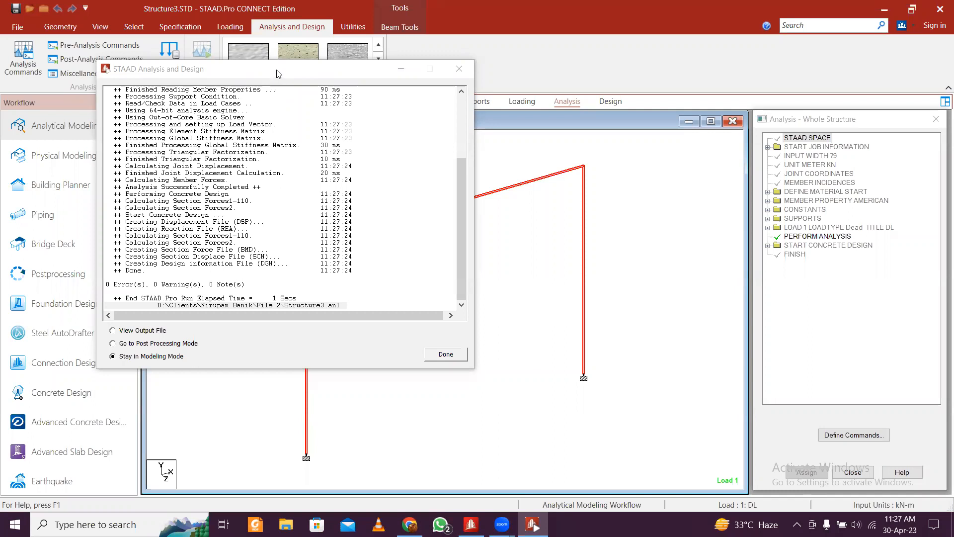
Step: Finish the analysis run in modelling mode and open the postprocessing results for load case 1: DL
{"action": "left_click_drag", "start_coordinate": [277, 74], "coordinate": [486, 91]}
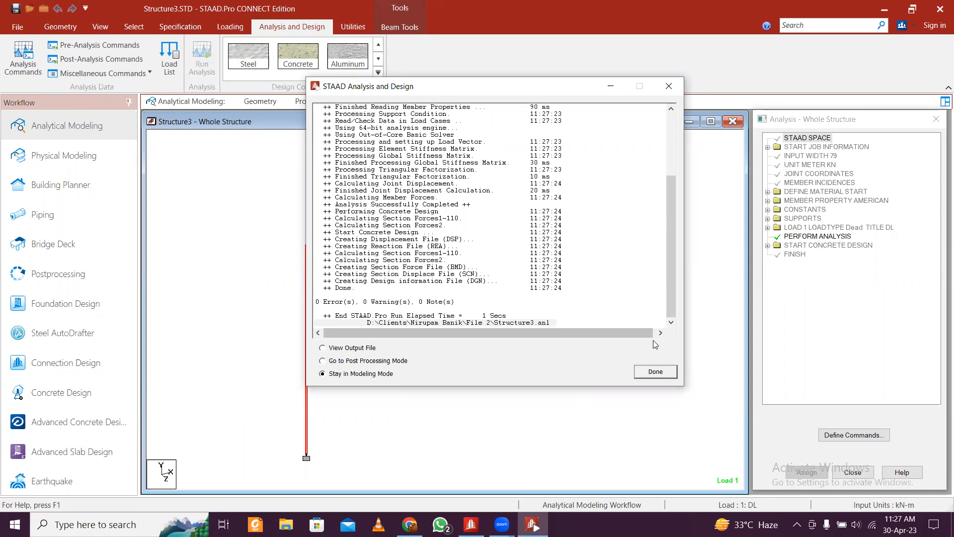
{"action": "left_click", "coordinate": [655, 371]}
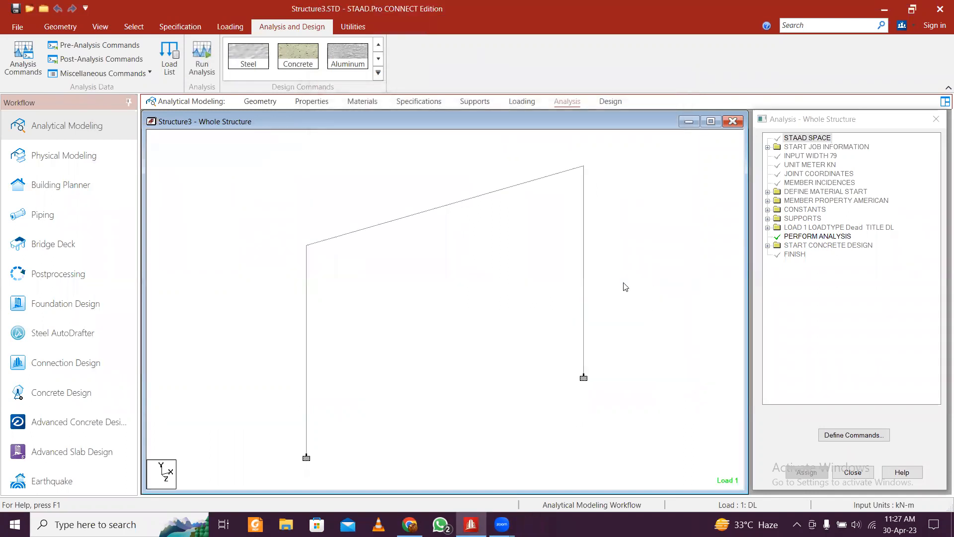
{"action": "middle_click_drag", "start_coordinate": [659, 299], "coordinate": [657, 282]}
{"action": "scroll", "coordinate": [654, 285], "scroll_direction": "down", "scroll_amount": 3}
{"action": "middle_click_drag", "start_coordinate": [567, 324], "coordinate": [577, 289]}
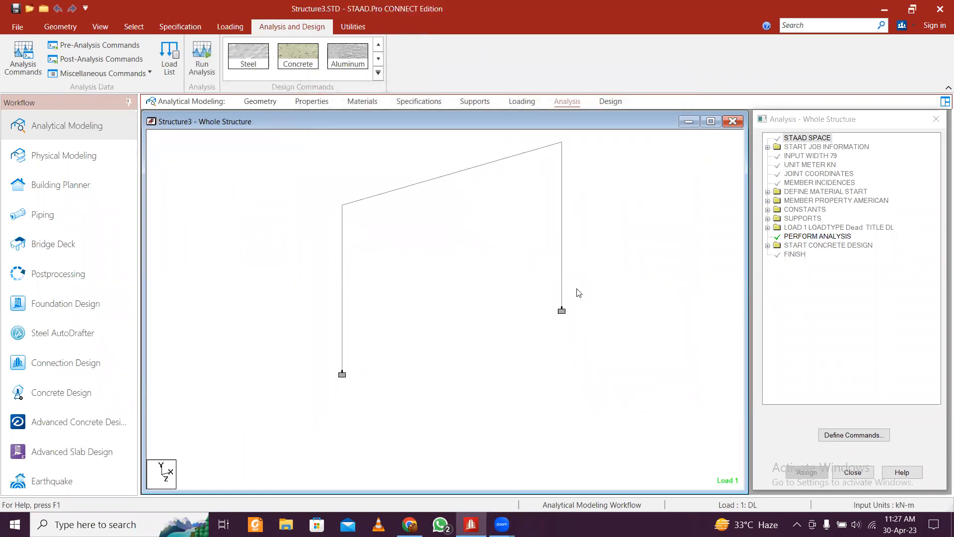
{"action": "left_click", "coordinate": [51, 275]}
{"action": "left_click", "coordinate": [497, 355]}
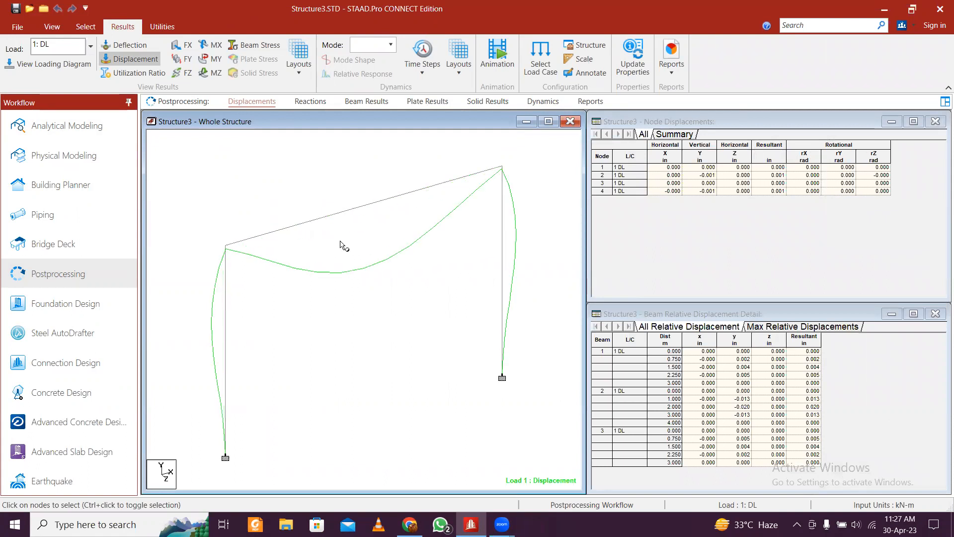
Step: View the frame's Shear Y diagram and its Bending Z diagram, turning each one off after inspection
{"action": "left_click", "coordinate": [182, 59]}
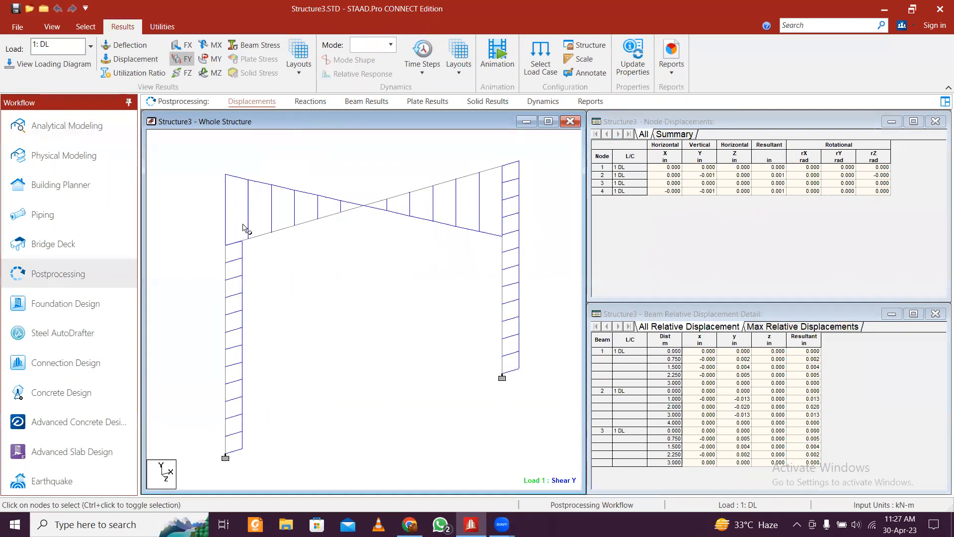
{"action": "left_click", "coordinate": [182, 59]}
{"action": "left_click", "coordinate": [215, 74]}
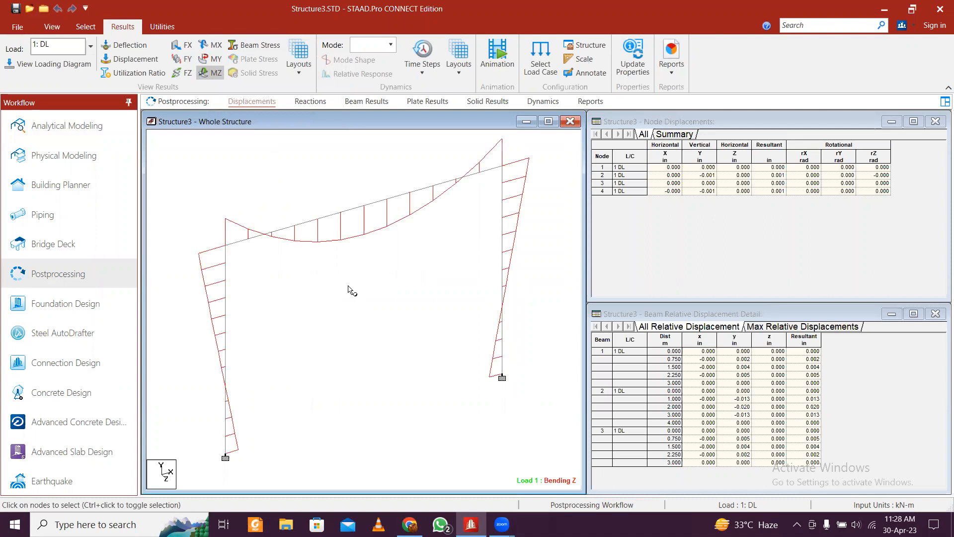
{"action": "left_click", "coordinate": [214, 74]}
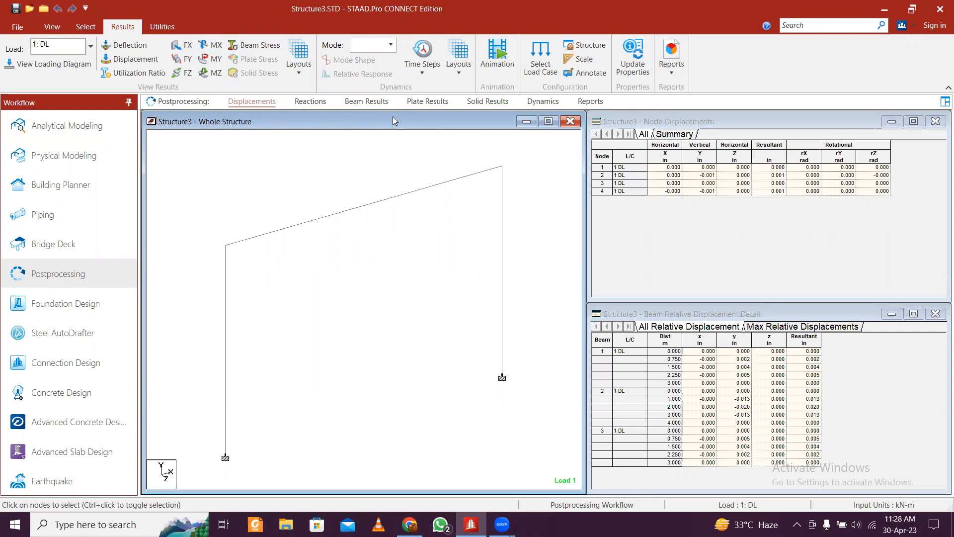
Step: Return to the analytical model's load definitions and select load case 1: DL
{"action": "left_click", "coordinate": [83, 130]}
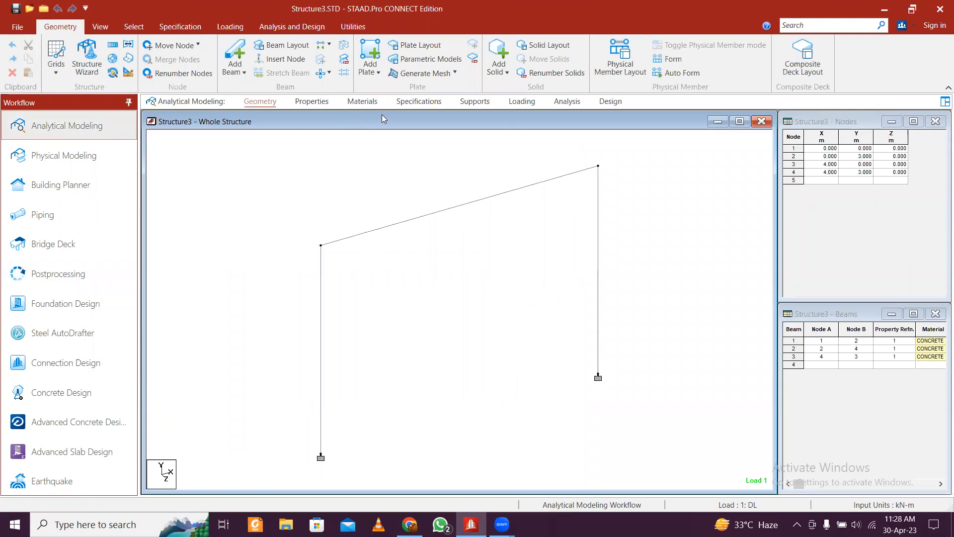
{"action": "left_click", "coordinate": [523, 101]}
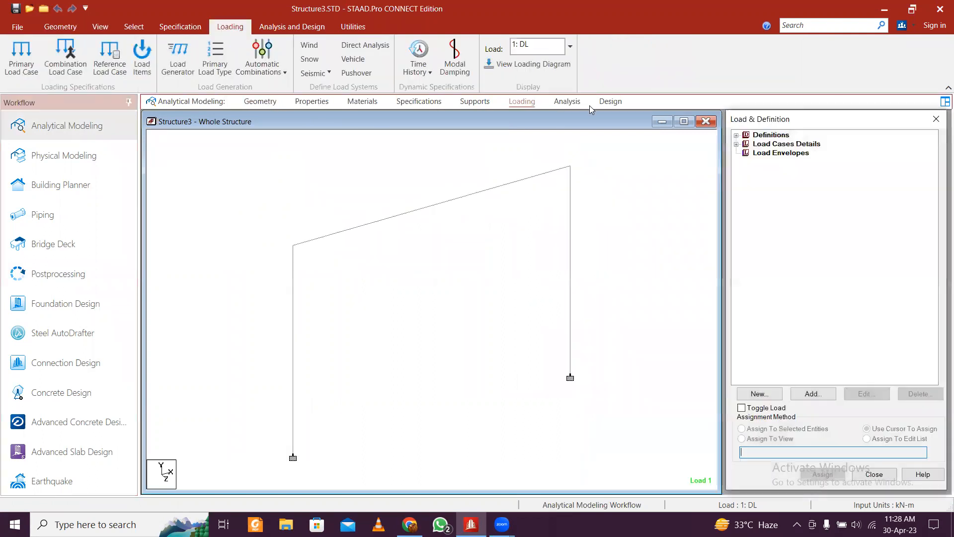
{"action": "left_click", "coordinate": [746, 152]}
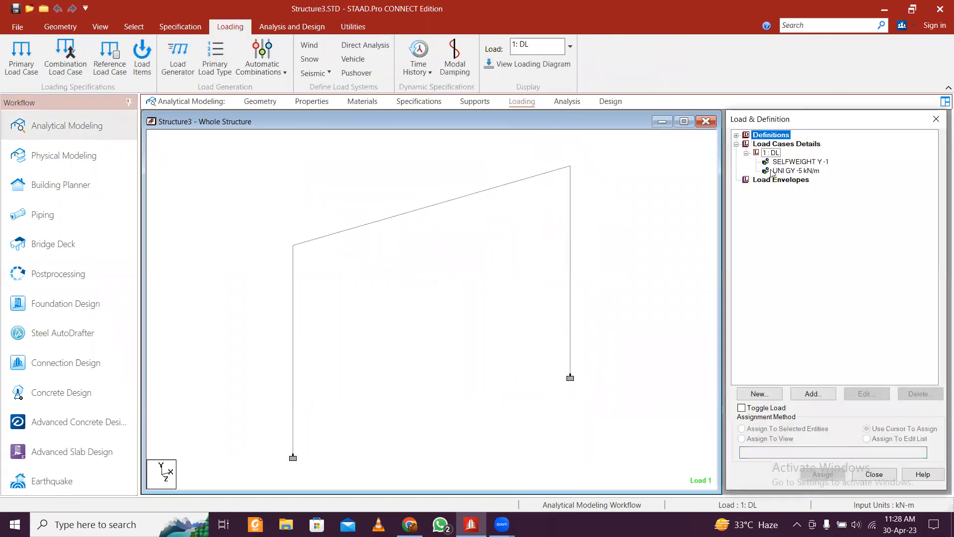
{"action": "left_click", "coordinate": [771, 153]}
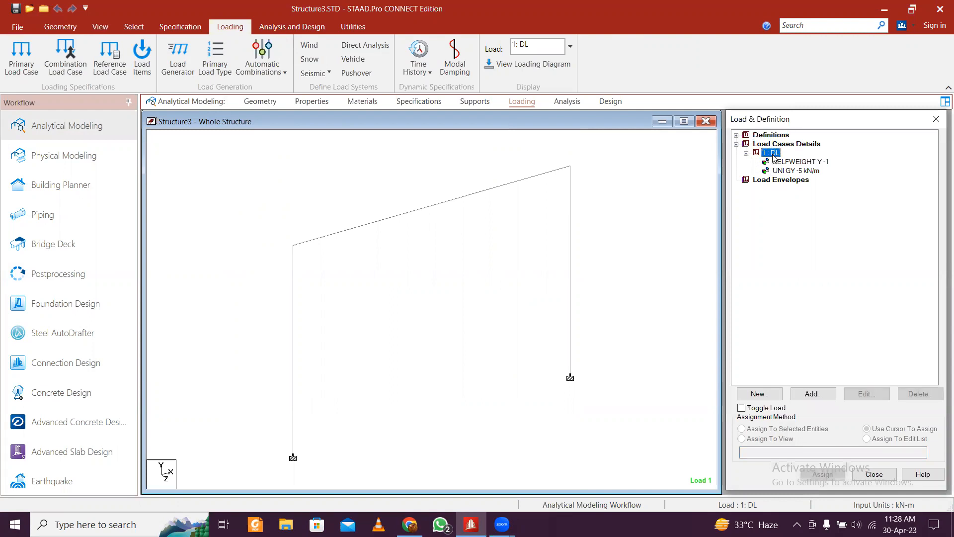
Step: Add a uniform member force of -3 kN/m in the GX direction to load case 1: DL, deleting the outdated result files
{"action": "left_click", "coordinate": [815, 395]}
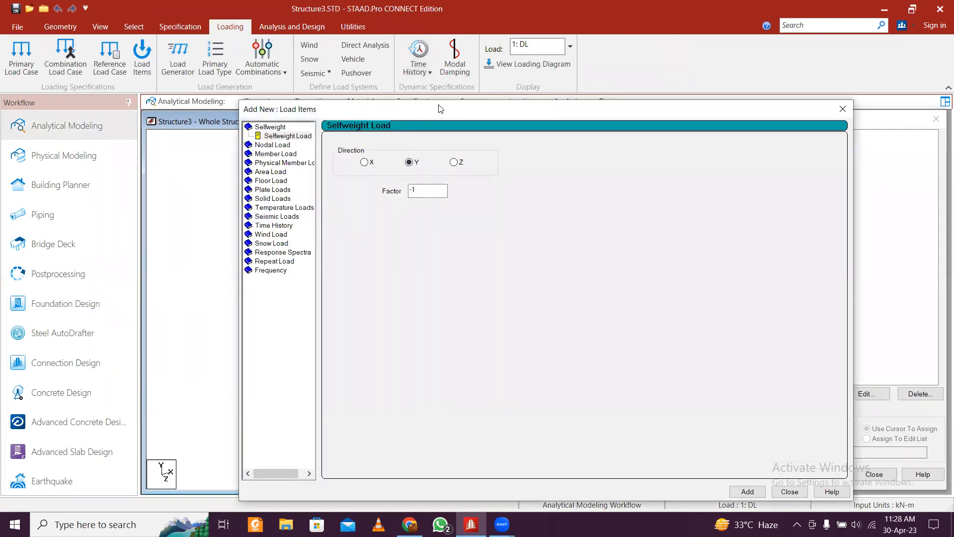
{"action": "left_click_drag", "start_coordinate": [439, 108], "coordinate": [351, 24]}
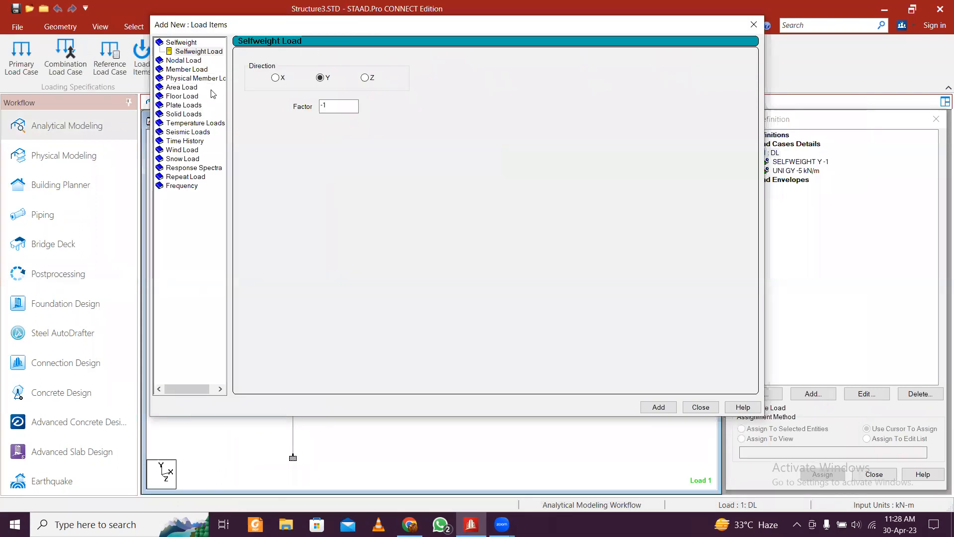
{"action": "double_click", "coordinate": [197, 69]}
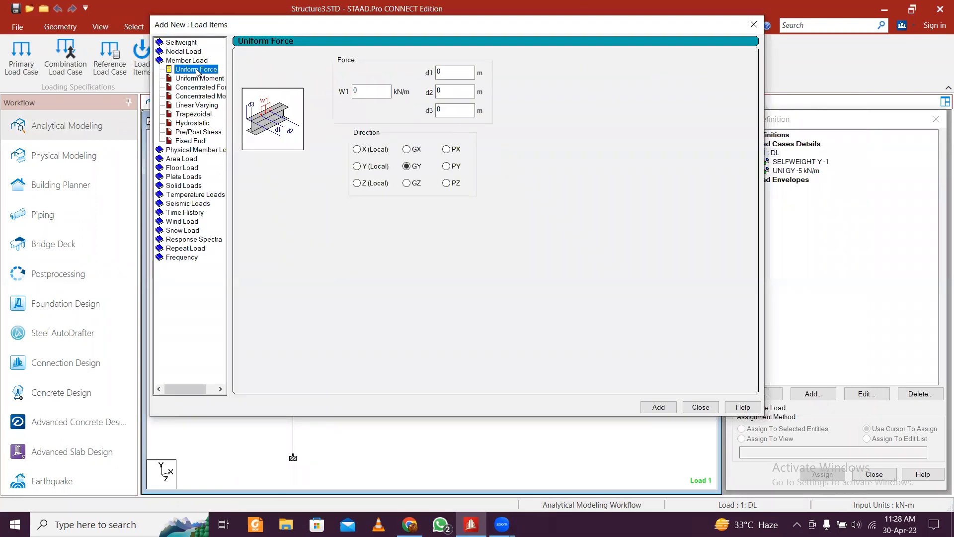
{"action": "left_click", "coordinate": [363, 92]}
{"action": "double_click", "coordinate": [363, 92]}
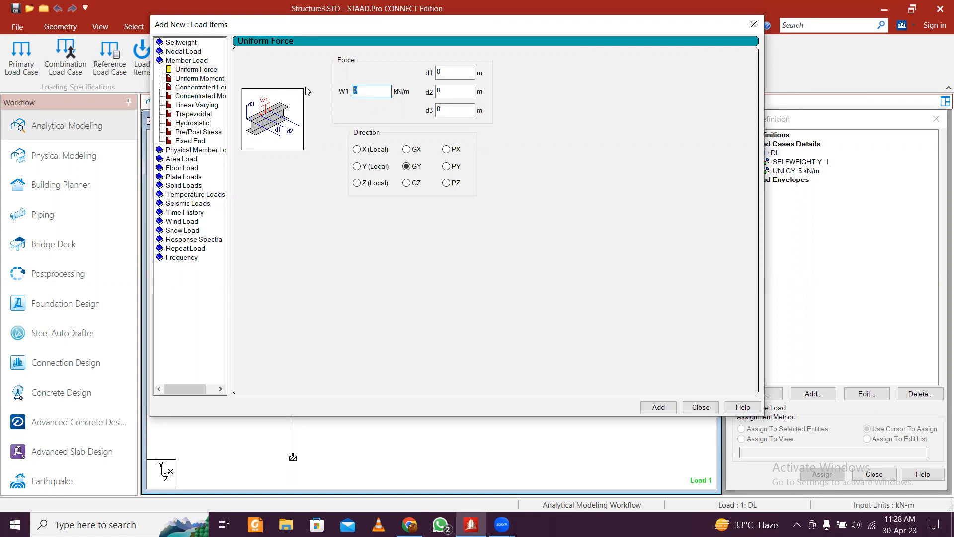
{"action": "left_click", "coordinate": [695, 408]}
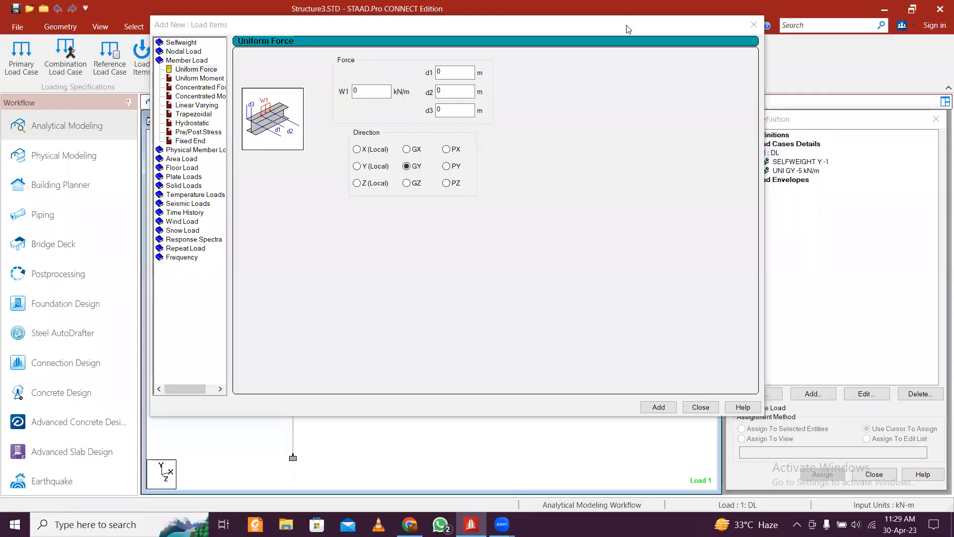
{"action": "left_click_drag", "start_coordinate": [628, 29], "coordinate": [655, 409]}
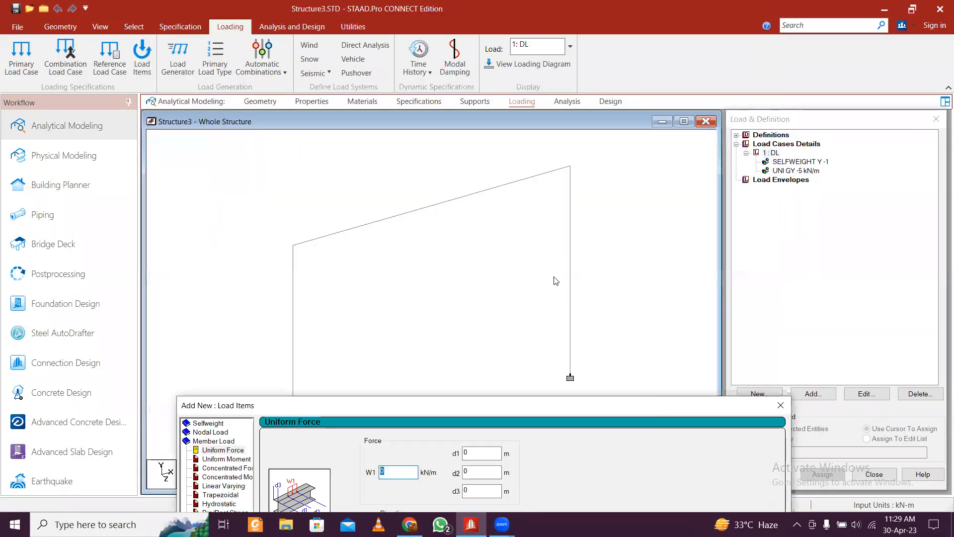
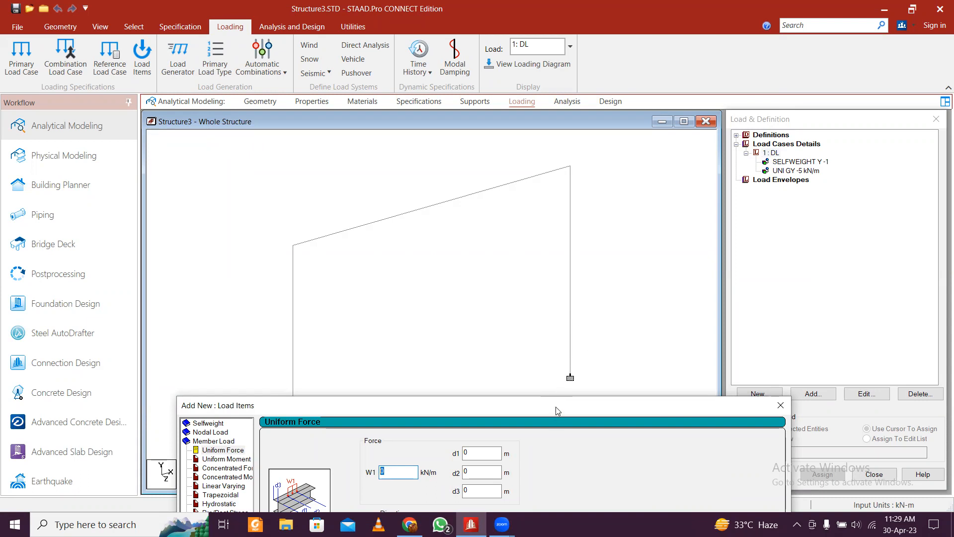
{"action": "left_click_drag", "start_coordinate": [558, 410], "coordinate": [540, 62]}
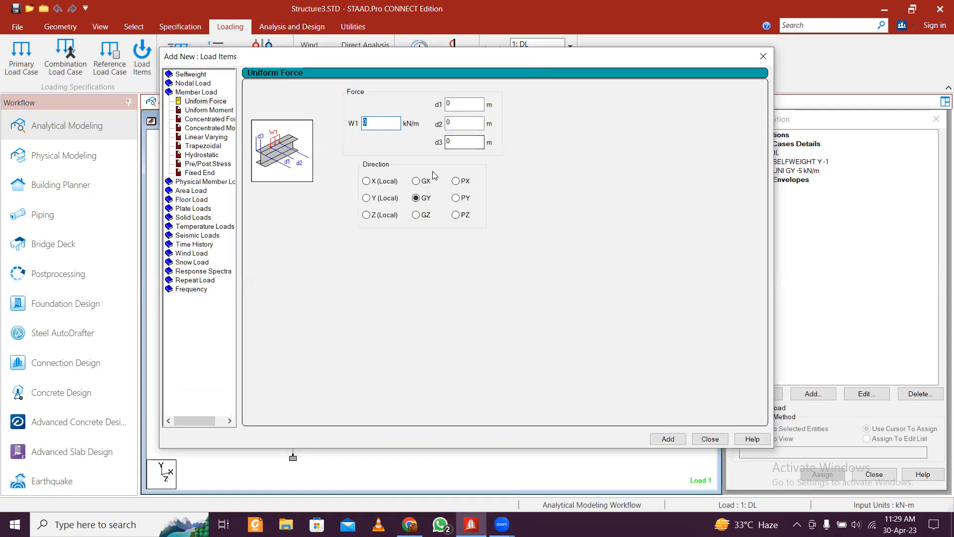
{"action": "left_click", "coordinate": [416, 181]}
{"action": "left_click_drag", "start_coordinate": [499, 65], "coordinate": [519, 449]}
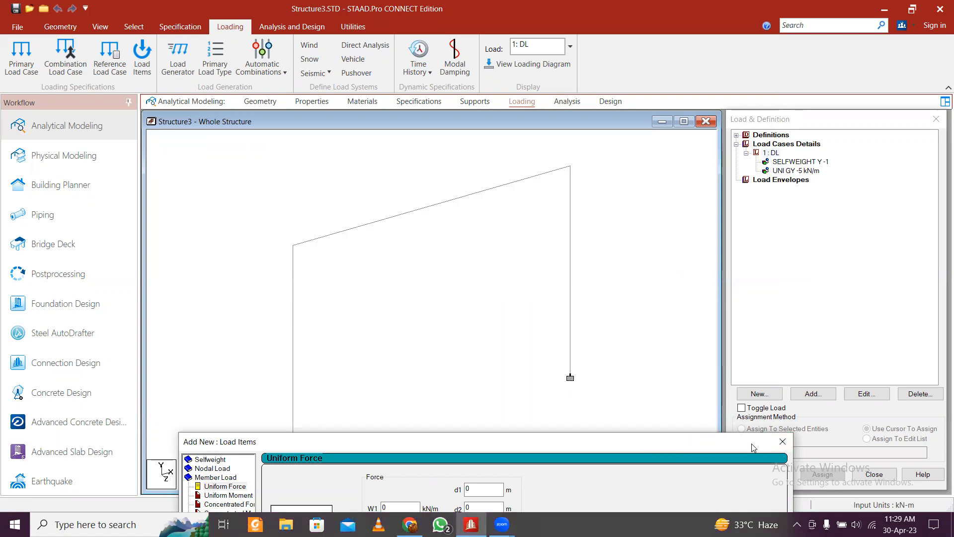
{"action": "left_click_drag", "start_coordinate": [754, 447], "coordinate": [729, 71]}
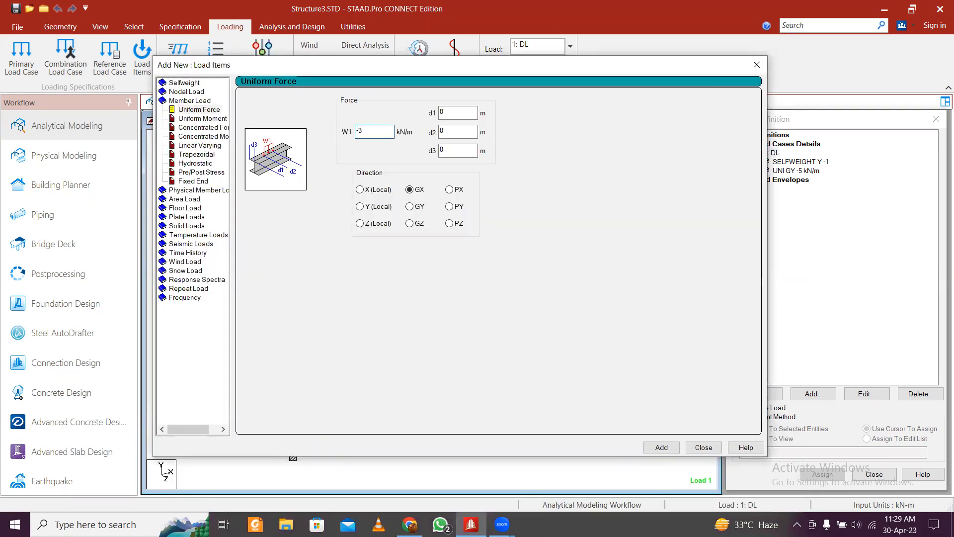
{"action": "left_click_drag", "start_coordinate": [494, 64], "coordinate": [471, 9]}
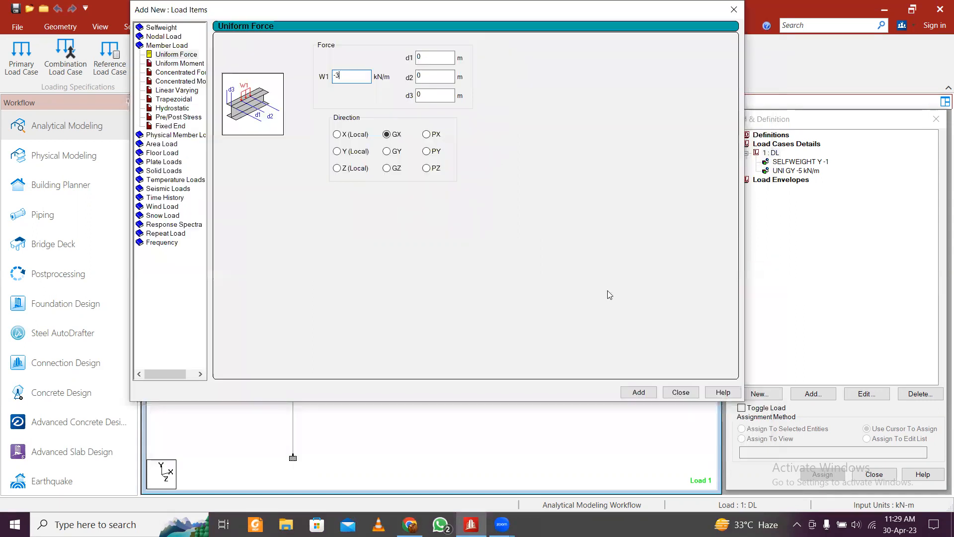
{"action": "left_click", "coordinate": [646, 392]}
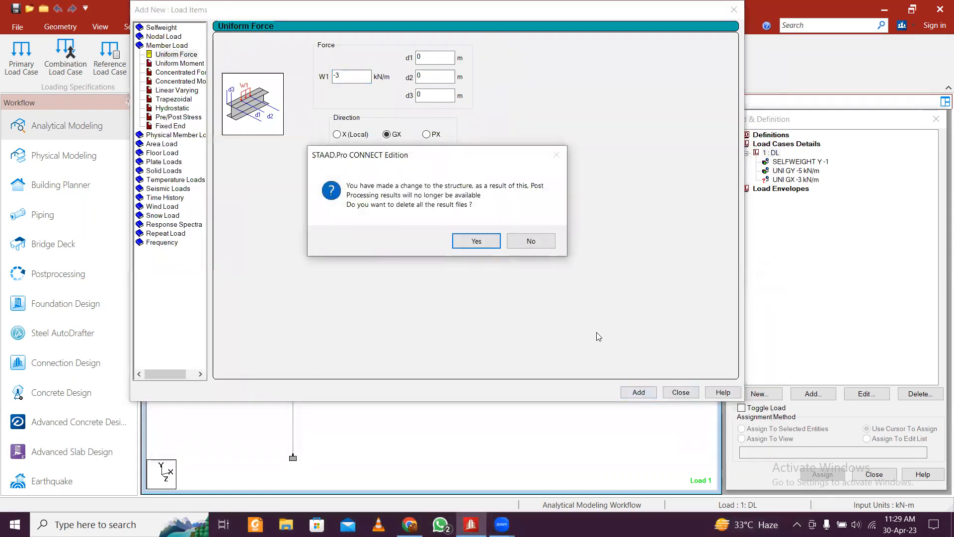
{"action": "left_click", "coordinate": [480, 240]}
{"action": "left_click", "coordinate": [681, 392]}
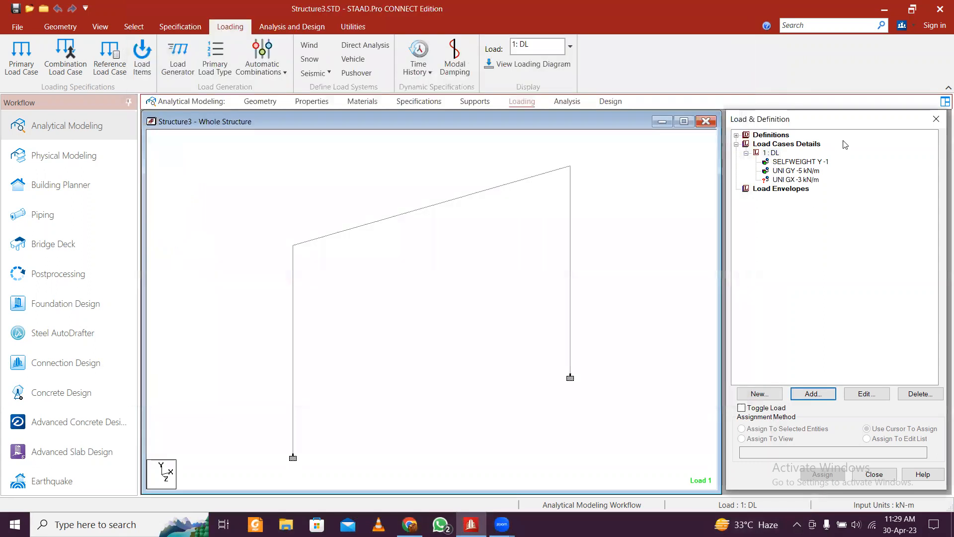
Step: Assign the UNI GX -3 kN/m load to the frame column on the X = 4 m side
{"action": "left_click", "coordinate": [569, 290]}
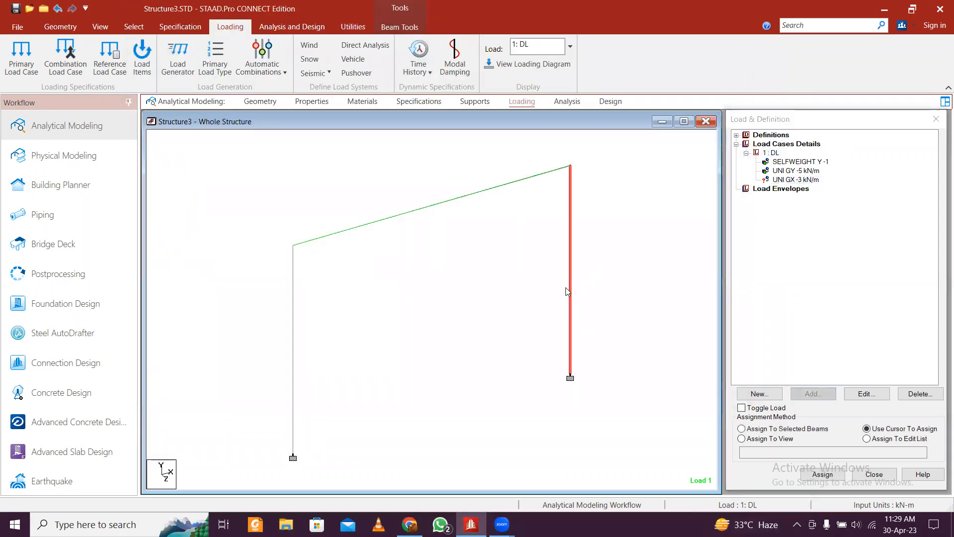
{"action": "left_click", "coordinate": [813, 429]}
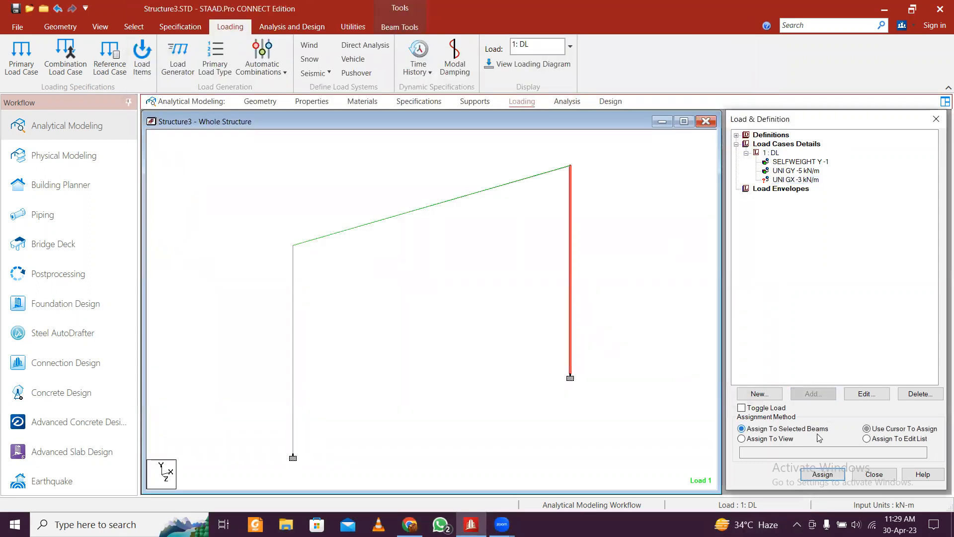
{"action": "left_click", "coordinate": [822, 474]}
{"action": "left_click", "coordinate": [853, 338]}
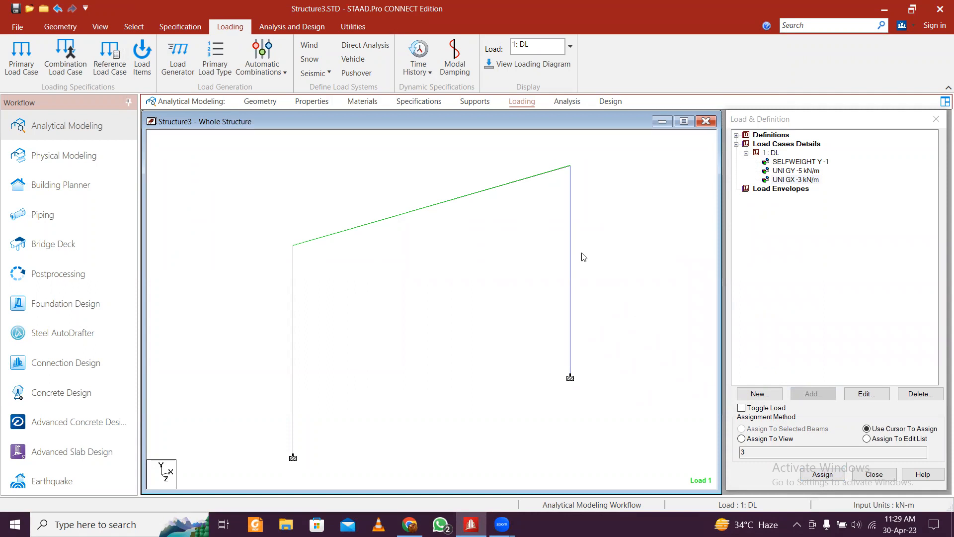
Step: Add a nodal load with Fx of -5 kN to load case 1: DL
{"action": "left_click", "coordinate": [293, 337]}
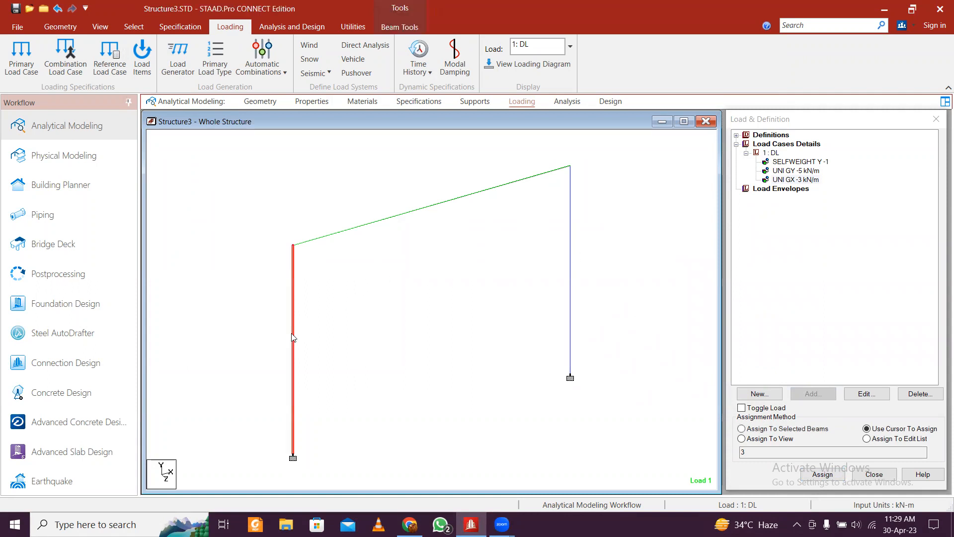
{"action": "middle_click_drag", "start_coordinate": [318, 353], "coordinate": [336, 276]}
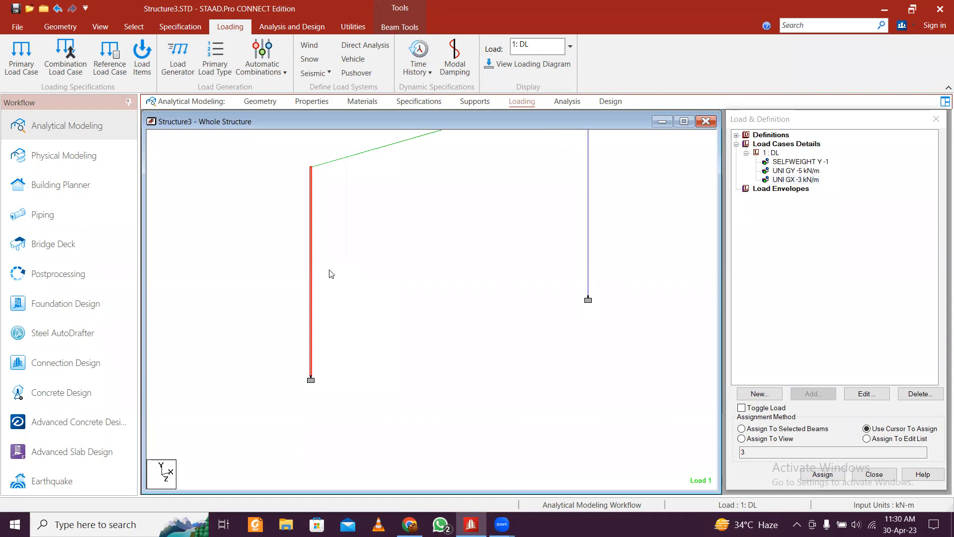
{"action": "left_click", "coordinate": [770, 153]}
{"action": "left_click", "coordinate": [813, 394]}
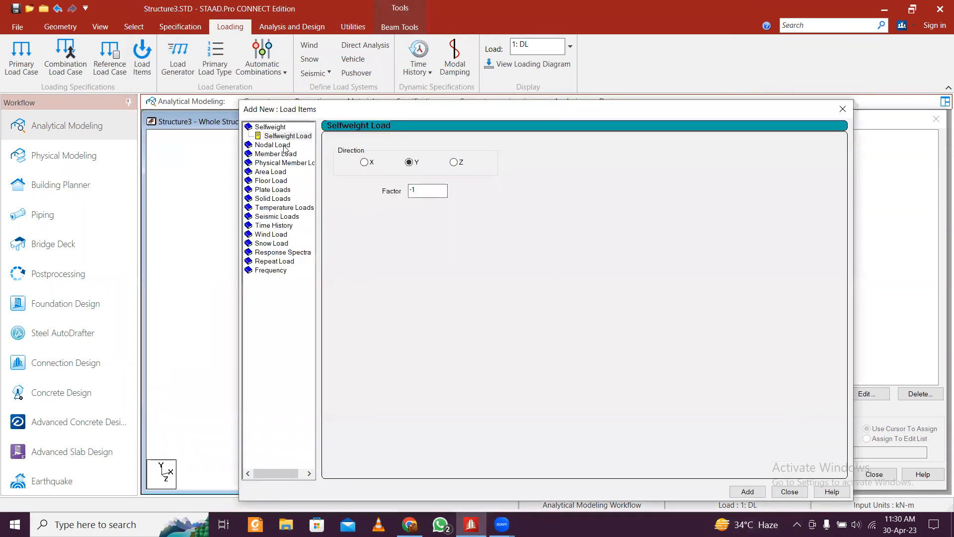
{"action": "left_click", "coordinate": [286, 145]}
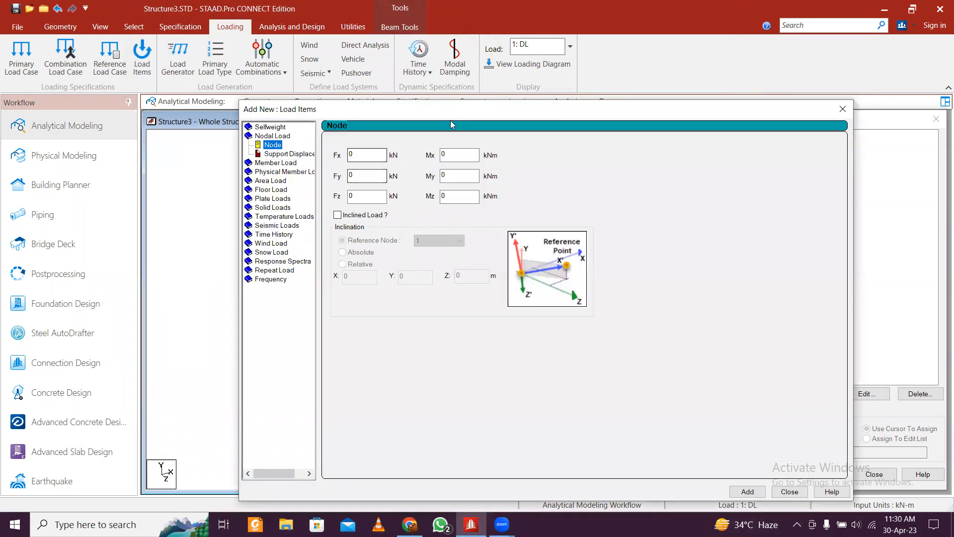
{"action": "left_click_drag", "start_coordinate": [469, 110], "coordinate": [641, 111]}
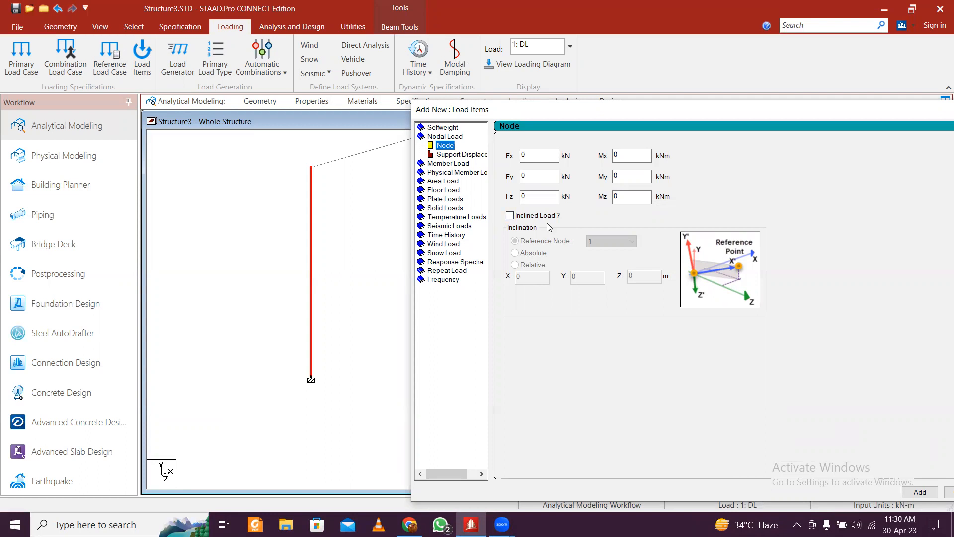
{"action": "key", "text": "Tab"}
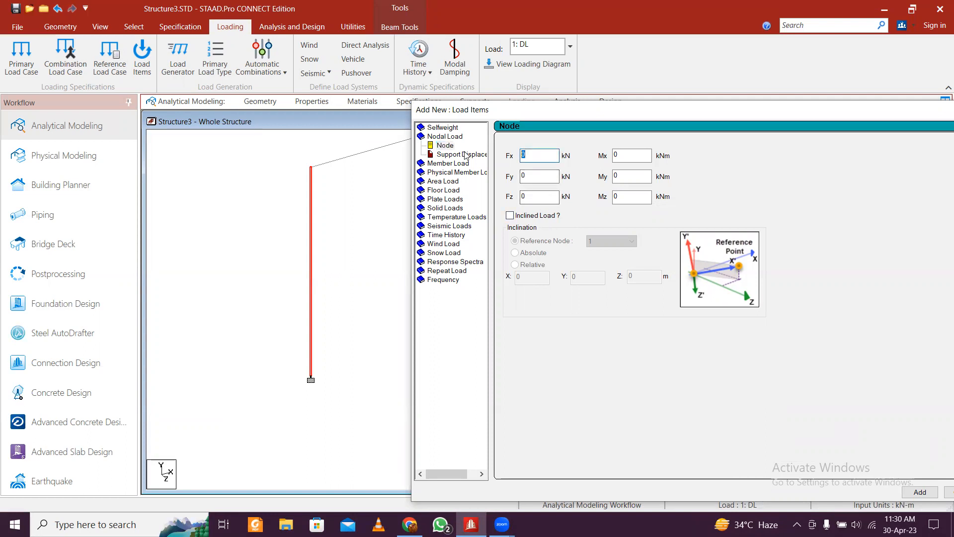
{"action": "type", "text": "-5"}
{"action": "left_click_drag", "start_coordinate": [738, 110], "coordinate": [530, 18]}
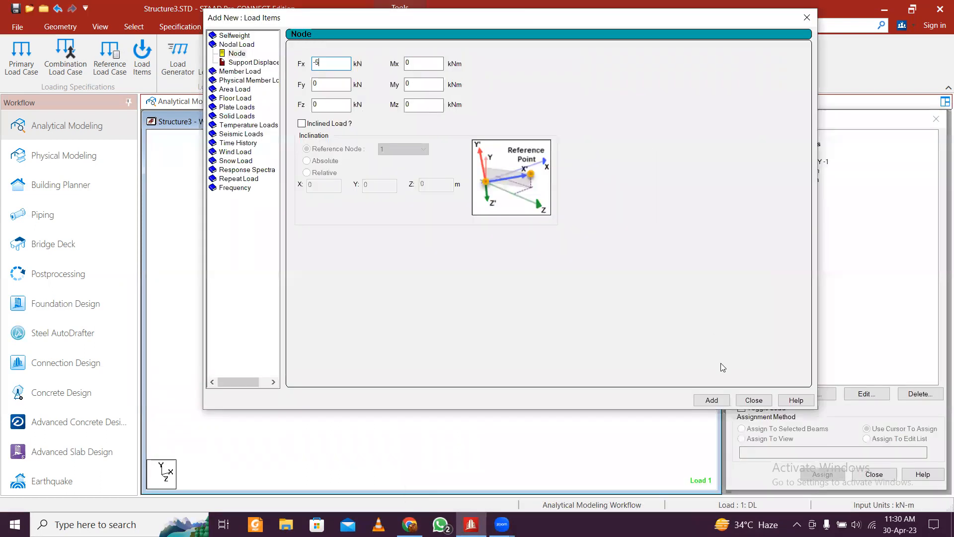
{"action": "left_click", "coordinate": [753, 400]}
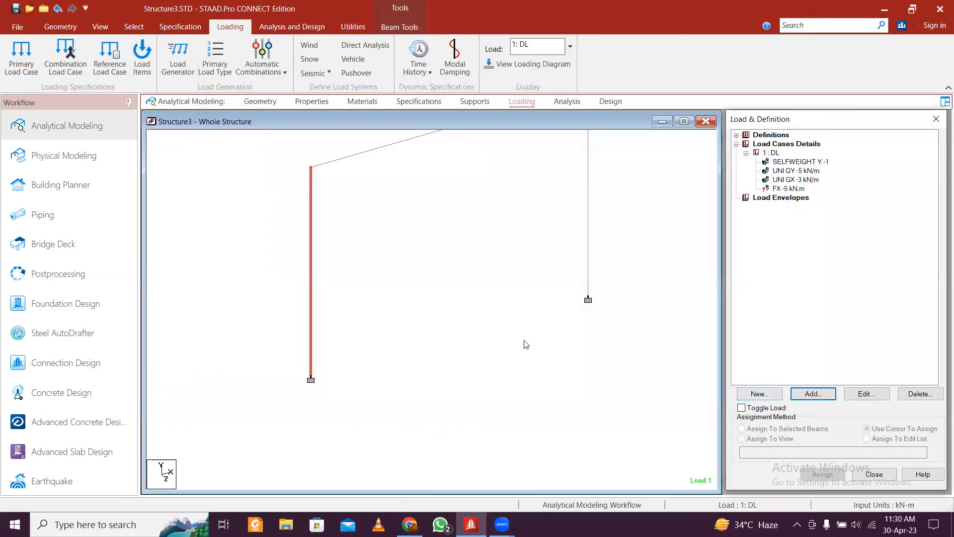
Step: Insert a node at the mid-point of beam 1, the frame's unloaded column on the X = 0 side
{"action": "left_click", "coordinate": [374, 325]}
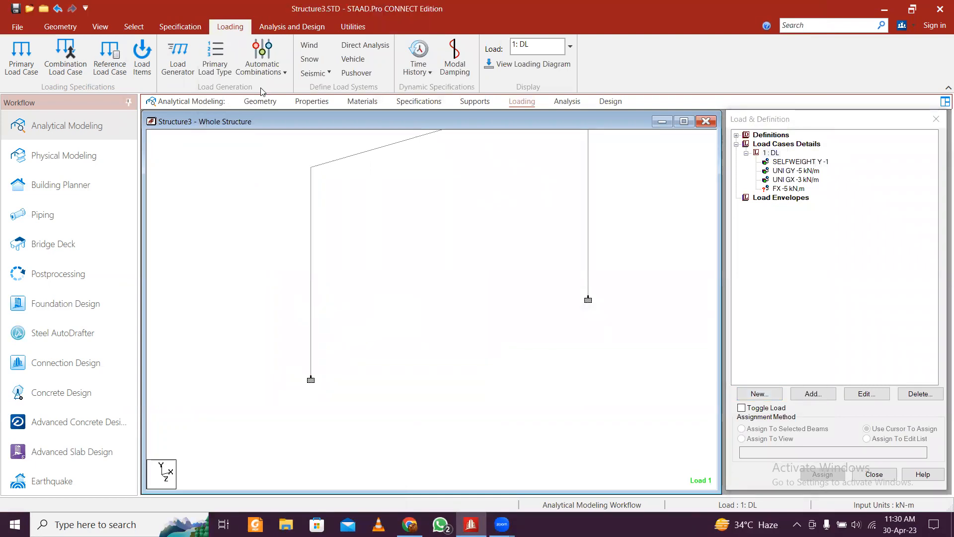
{"action": "left_click", "coordinate": [66, 28]}
{"action": "left_click", "coordinate": [235, 55]}
{"action": "left_click", "coordinate": [311, 300]}
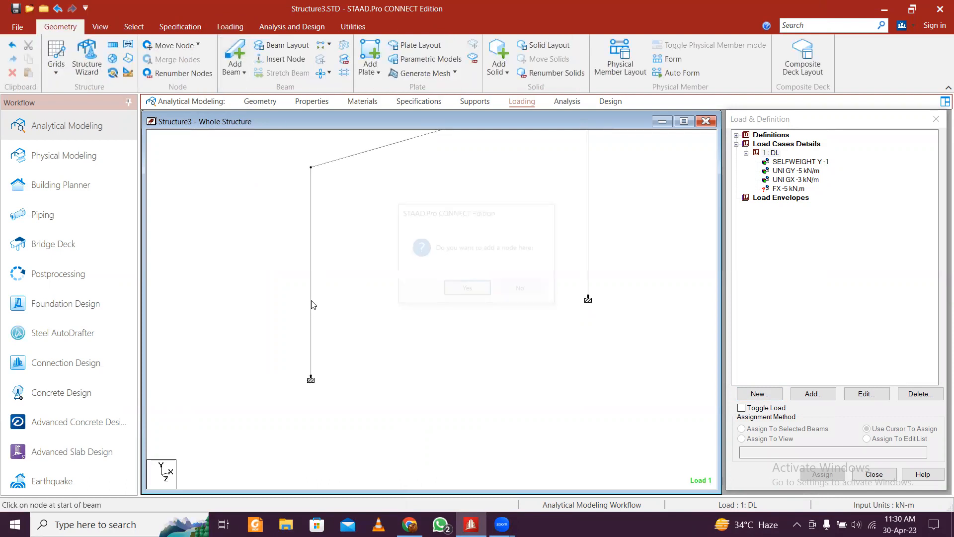
{"action": "left_click", "coordinate": [467, 290]}
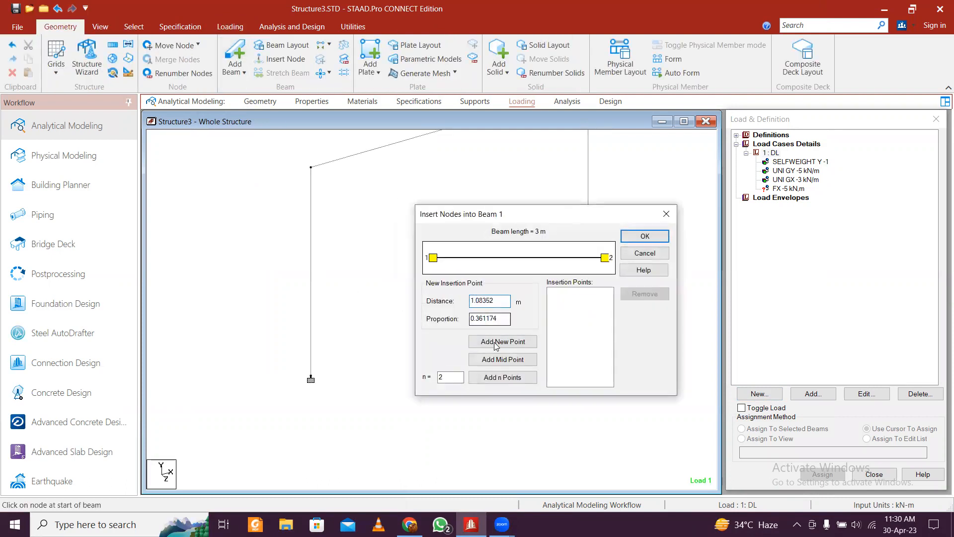
{"action": "left_click", "coordinate": [497, 359]}
{"action": "left_click", "coordinate": [645, 237]}
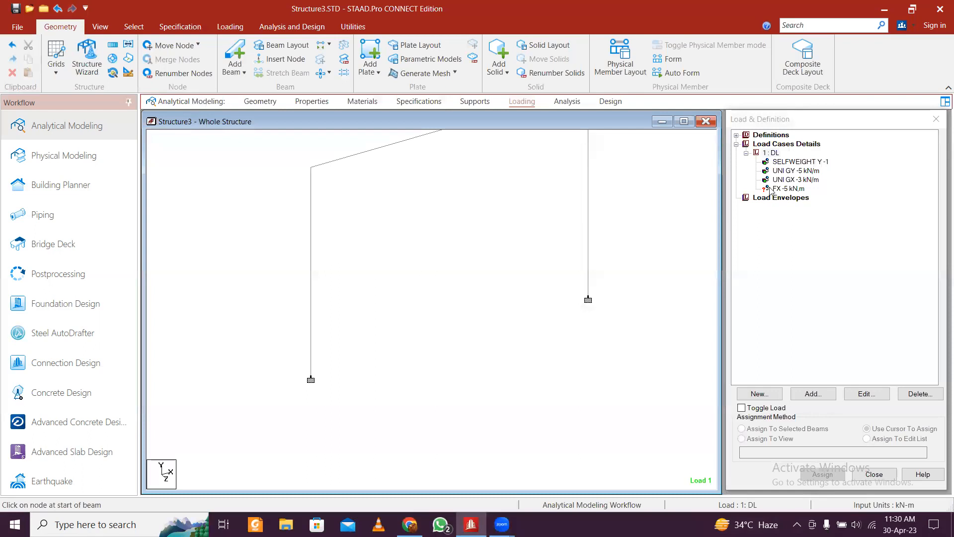
Step: Assign the FX -5 kN nodal load to the mid-height node of the column on the X = 0 side
{"action": "left_click", "coordinate": [793, 189]}
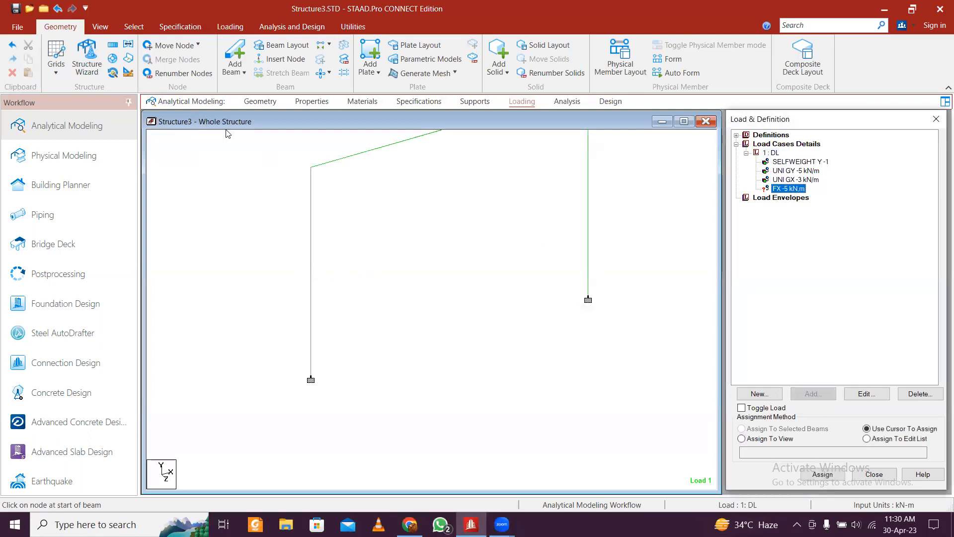
{"action": "left_click", "coordinate": [133, 27]}
{"action": "left_click", "coordinate": [15, 57]}
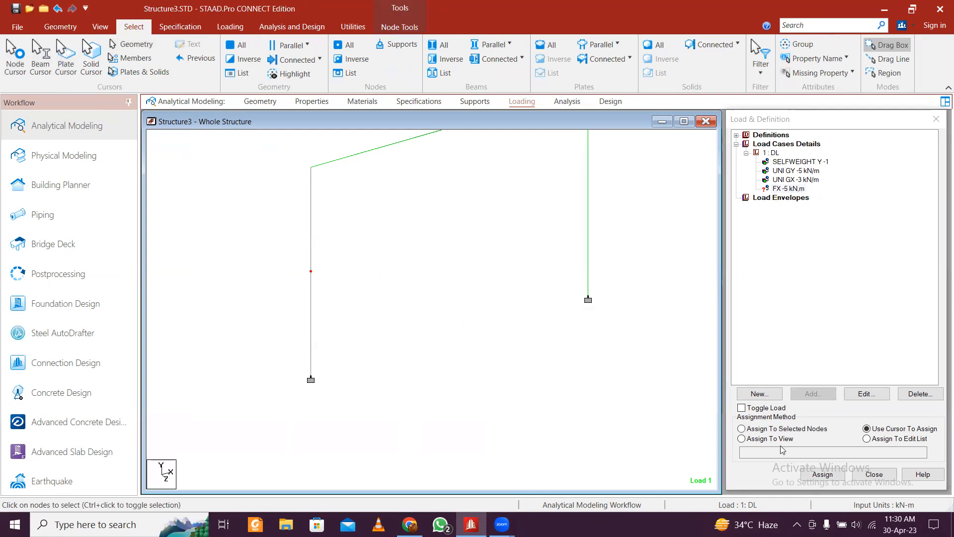
{"action": "left_click", "coordinate": [808, 428]}
{"action": "left_click", "coordinate": [823, 474]}
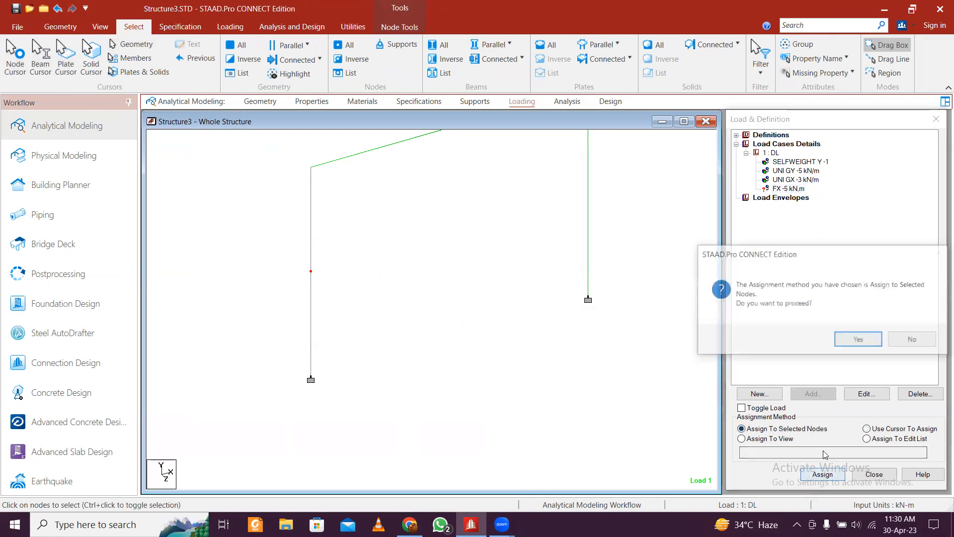
{"action": "left_click", "coordinate": [856, 340]}
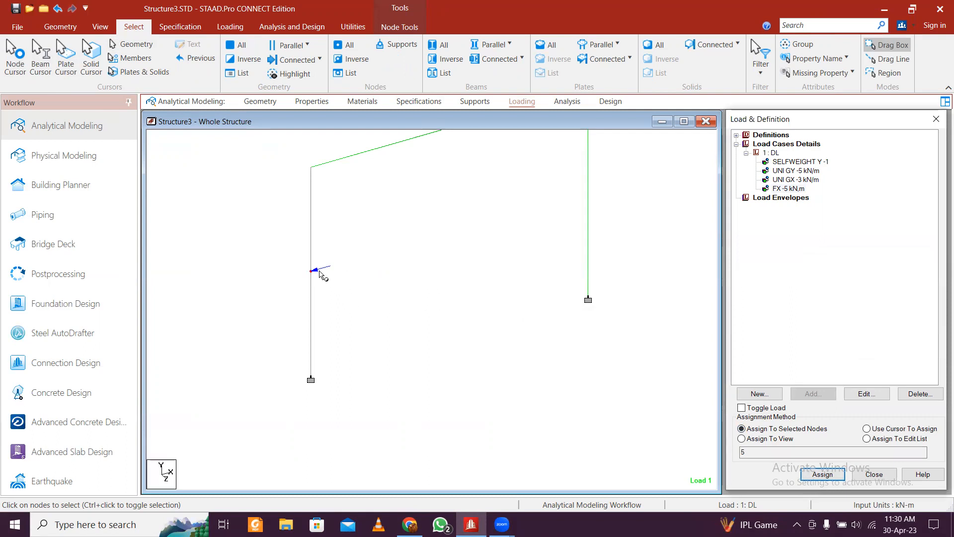
Step: Edit the nodal load in load case 1: DL, setting its Fx to 5 kN
{"action": "left_click", "coordinate": [796, 188]}
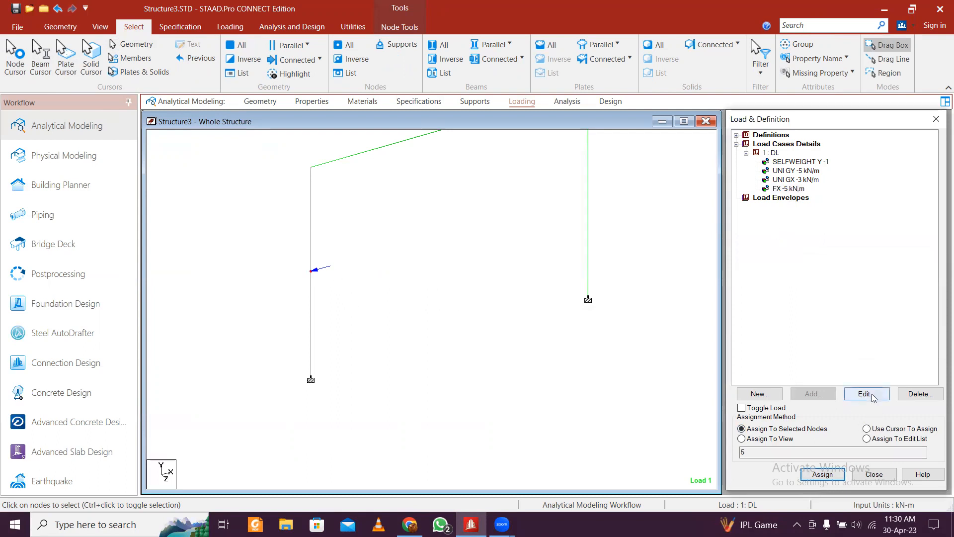
{"action": "left_click", "coordinate": [867, 394]}
{"action": "left_click_drag", "start_coordinate": [411, 228], "coordinate": [350, 222]}
{"action": "type", "text": "5"}
{"action": "left_click", "coordinate": [640, 419]}
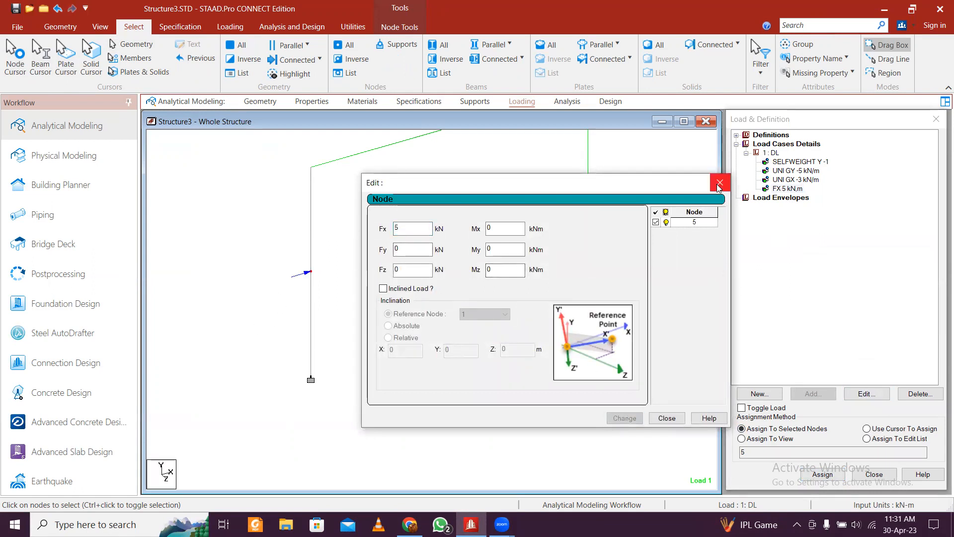
{"action": "left_click", "coordinate": [667, 418]}
Step: Examine where the UNI GX -3 kN/m member load and the nodal load act on the whole frame
{"action": "scroll", "coordinate": [534, 238], "scroll_direction": "down", "scroll_amount": 2}
{"action": "middle_click_drag", "start_coordinate": [565, 219], "coordinate": [563, 258]}
{"action": "left_click", "coordinate": [800, 180]}
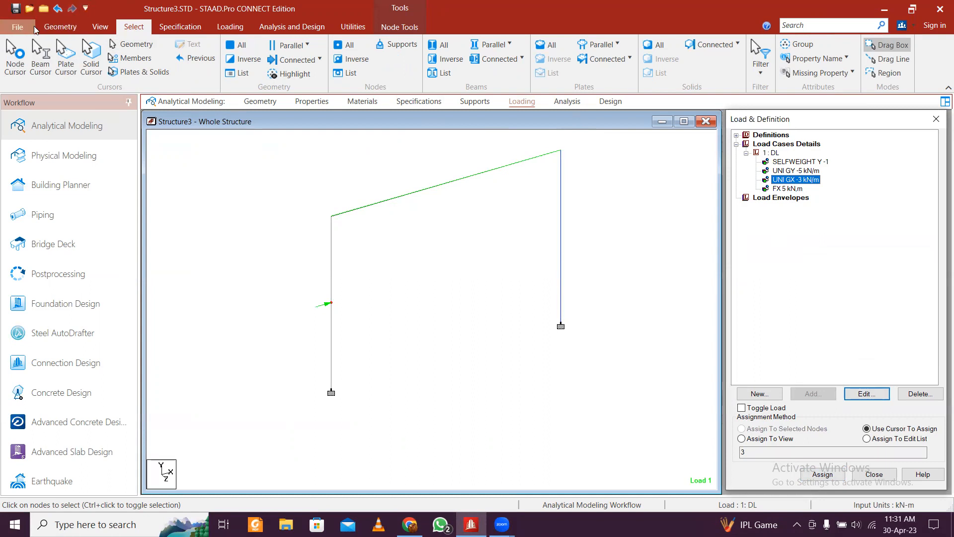
{"action": "left_click", "coordinate": [100, 30]}
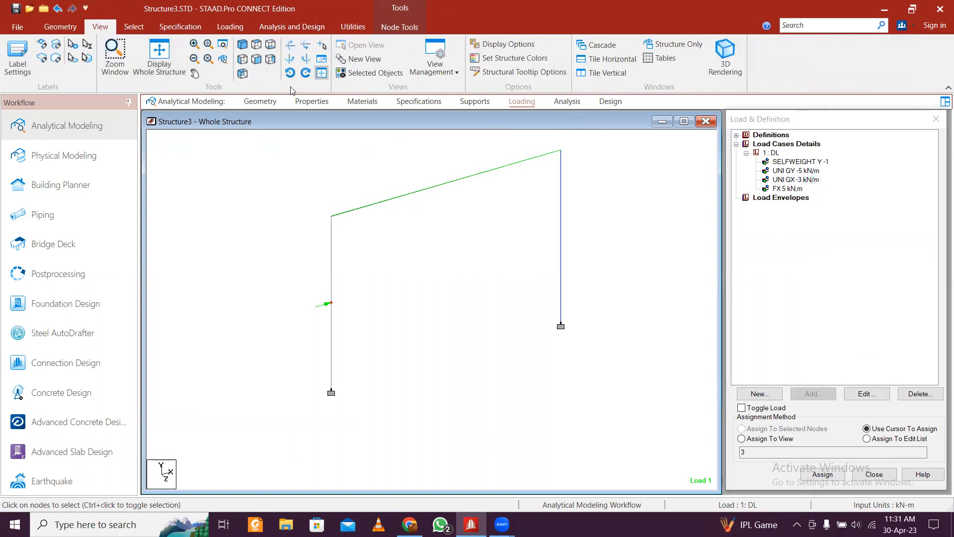
{"action": "scroll", "coordinate": [557, 258], "scroll_direction": "up", "scroll_amount": 1}
{"action": "scroll", "coordinate": [556, 259], "scroll_direction": "down", "scroll_amount": 4}
{"action": "middle_click_drag", "start_coordinate": [586, 242], "coordinate": [588, 267]}
{"action": "scroll", "coordinate": [553, 271], "scroll_direction": "up", "scroll_amount": 2}
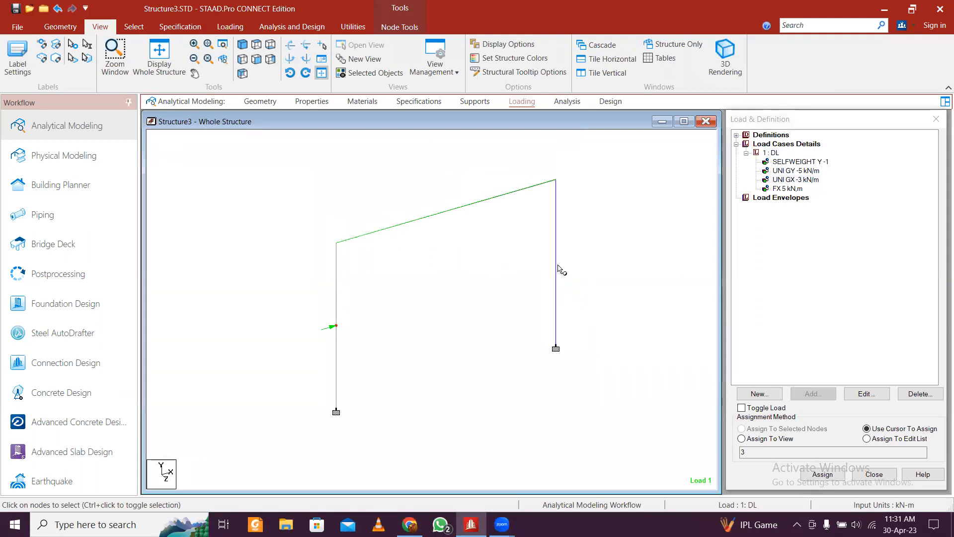
Step: Replace the existing Perform Analysis command with a newly added Perform Analysis command in the analysis command list
{"action": "left_click", "coordinate": [574, 104]}
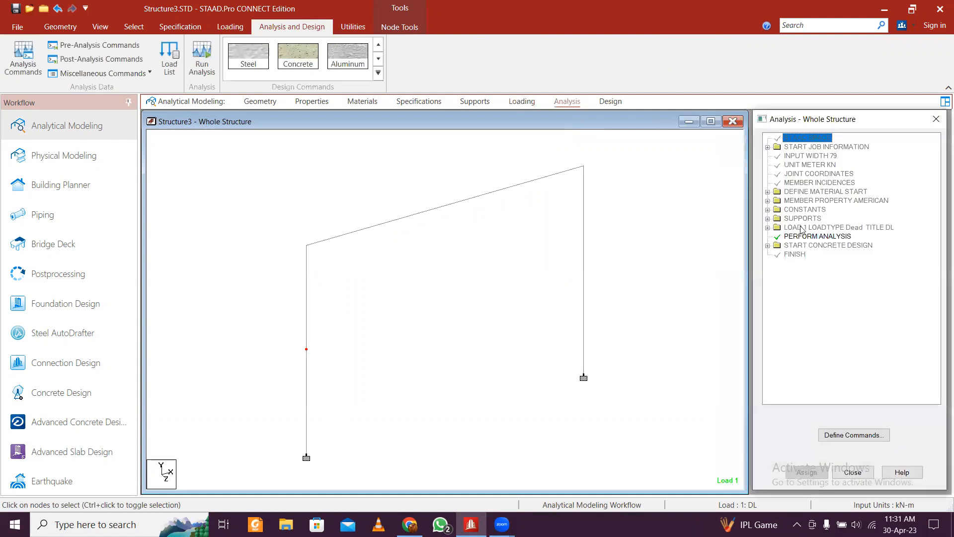
{"action": "left_click", "coordinate": [811, 237]}
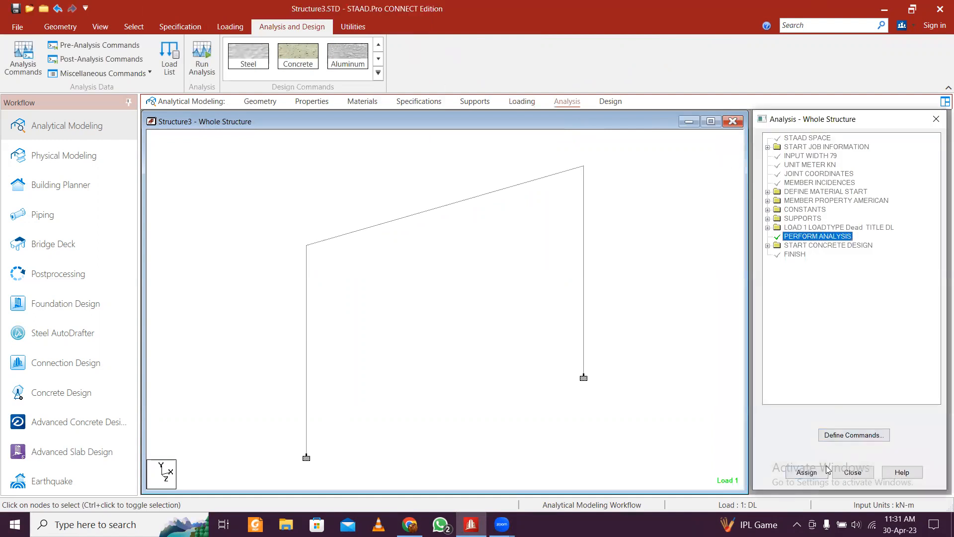
{"action": "right_click", "coordinate": [819, 236]}
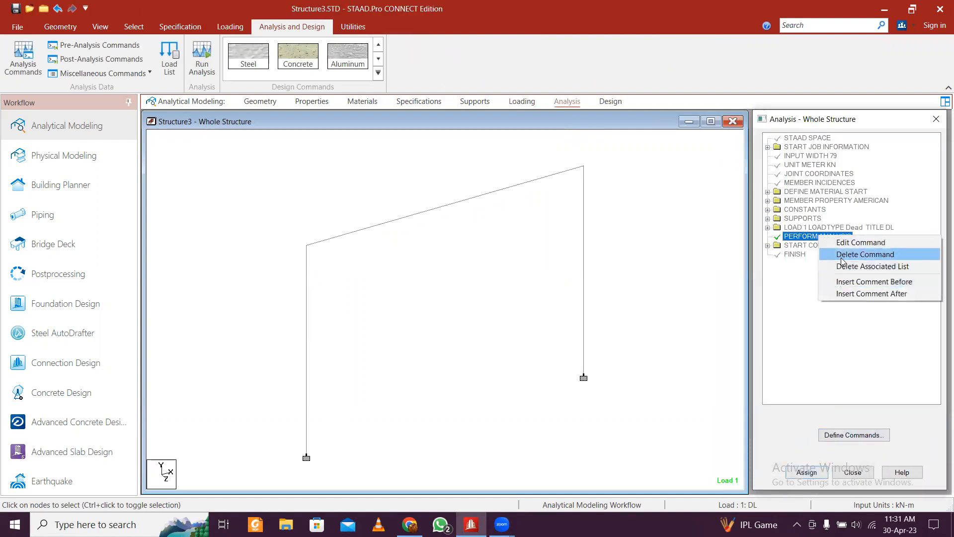
{"action": "left_click", "coordinate": [843, 261]}
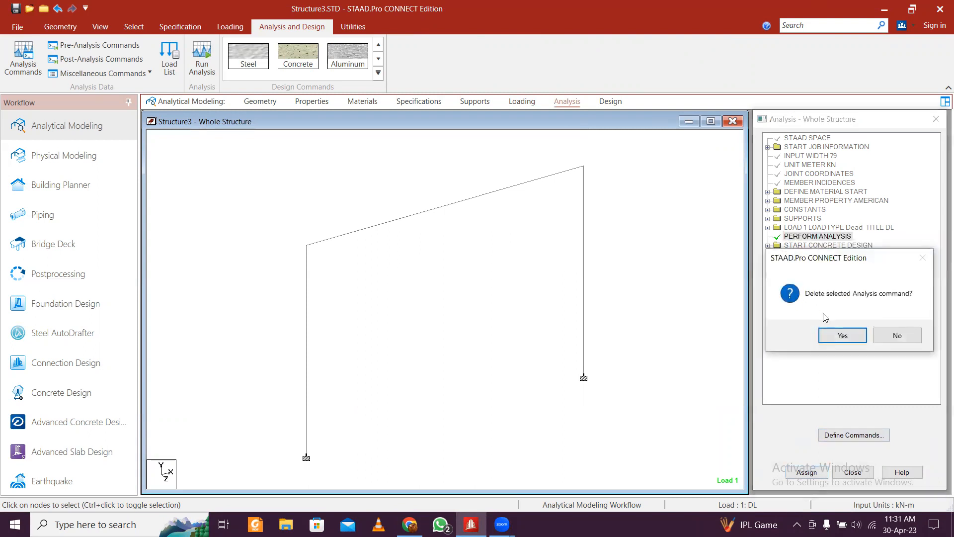
{"action": "left_click", "coordinate": [841, 335]}
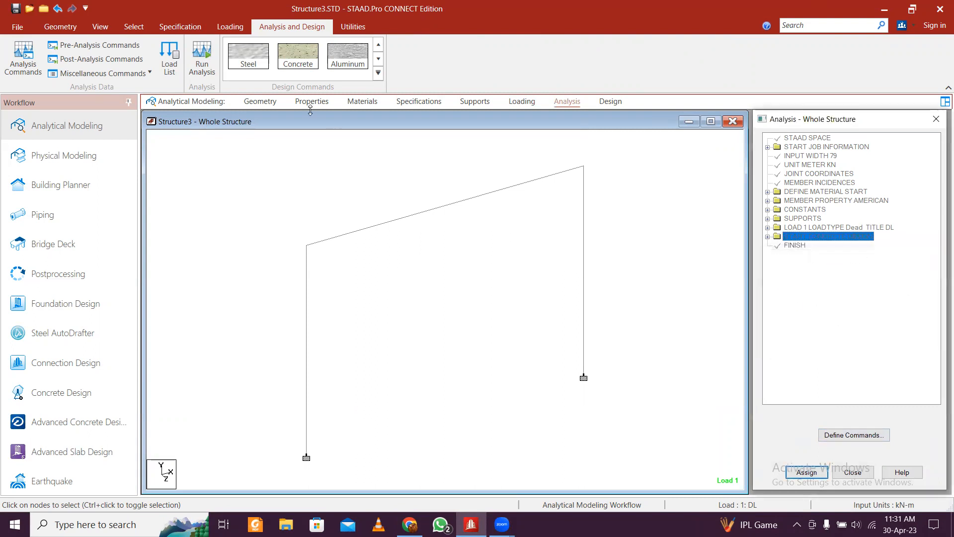
{"action": "left_click", "coordinate": [32, 66]}
{"action": "left_click", "coordinate": [507, 343]}
{"action": "left_click", "coordinate": [600, 345]}
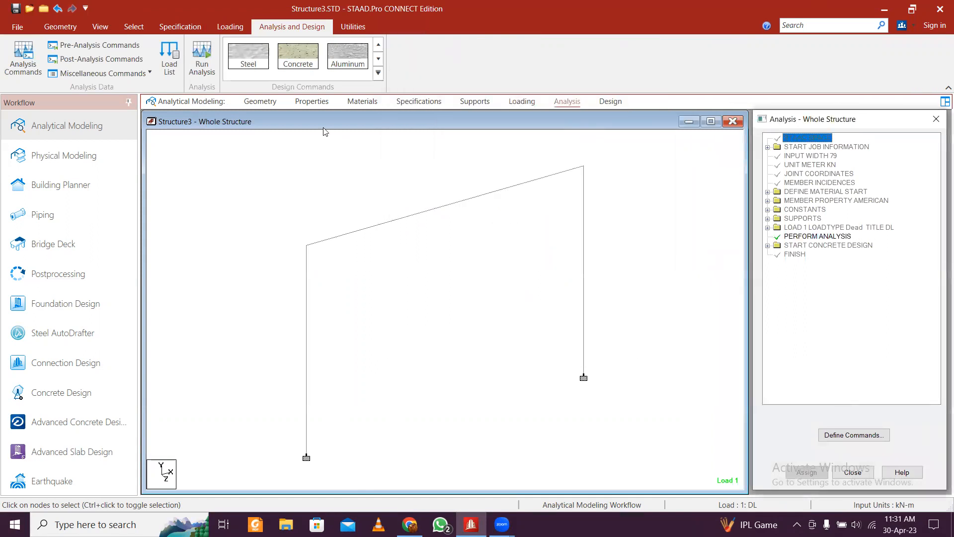
Step: Save the modified structure and run the analysis, staying in modeling mode when it finishes
{"action": "left_click", "coordinate": [202, 62]}
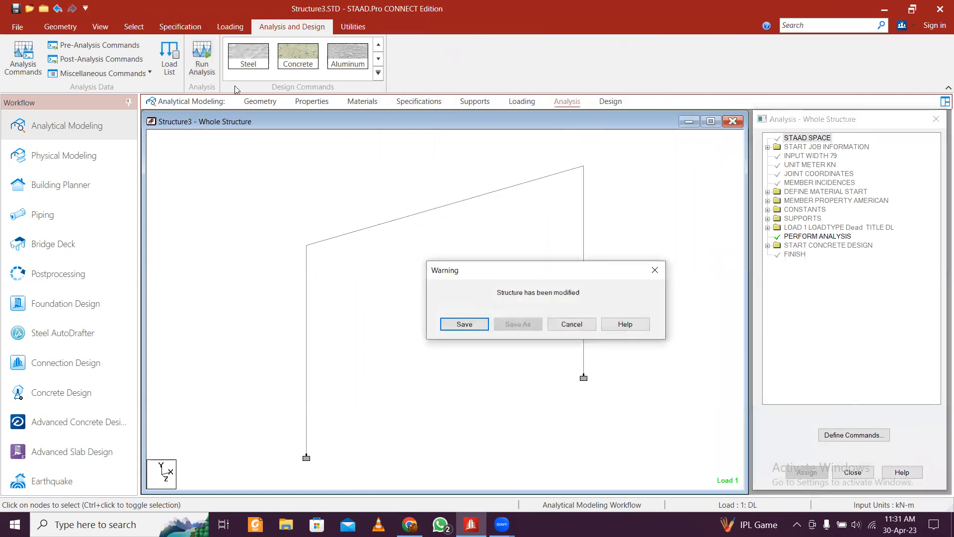
{"action": "left_click", "coordinate": [464, 324]}
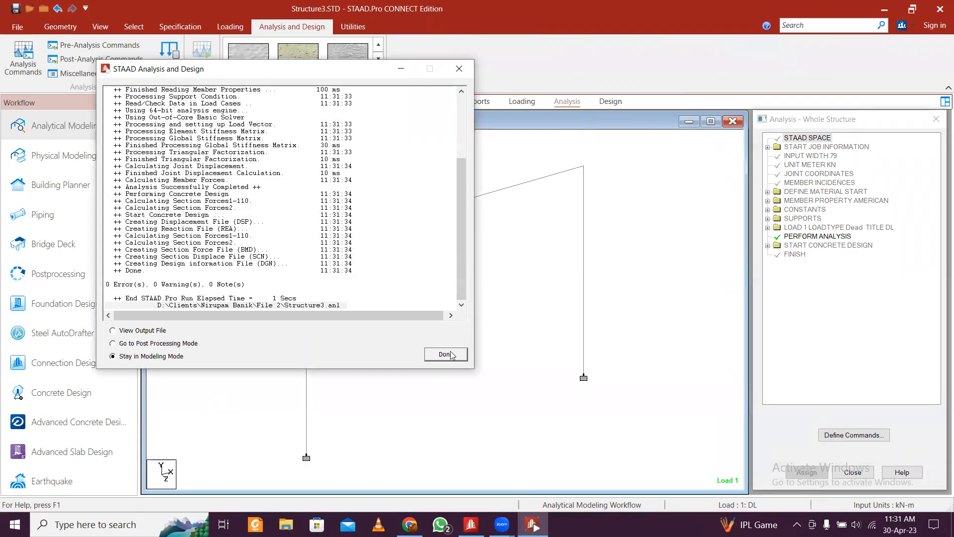
{"action": "left_click", "coordinate": [453, 354]}
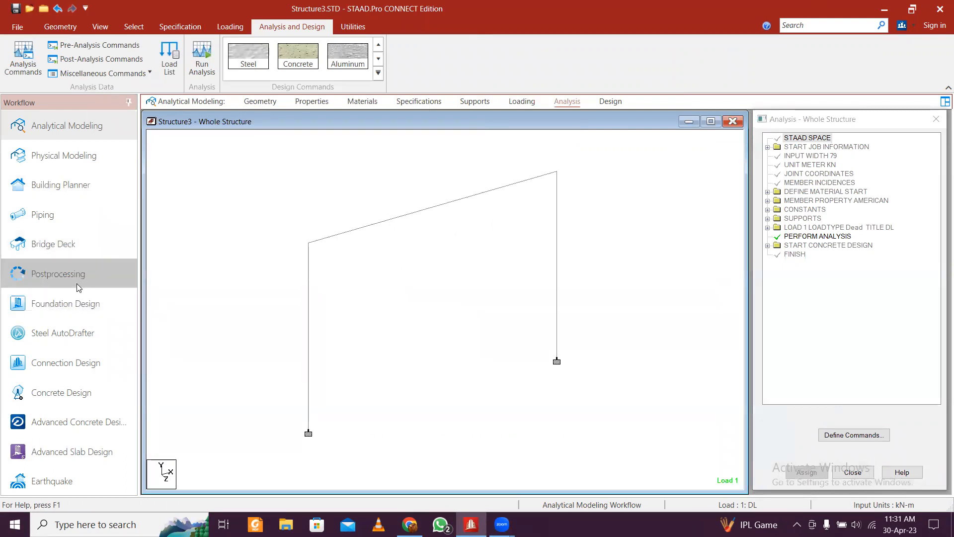
Step: Open the postprocessing results for load case 1: DL and display the frame's FY shear force diagram
{"action": "left_click", "coordinate": [59, 273]}
{"action": "left_click", "coordinate": [498, 354]}
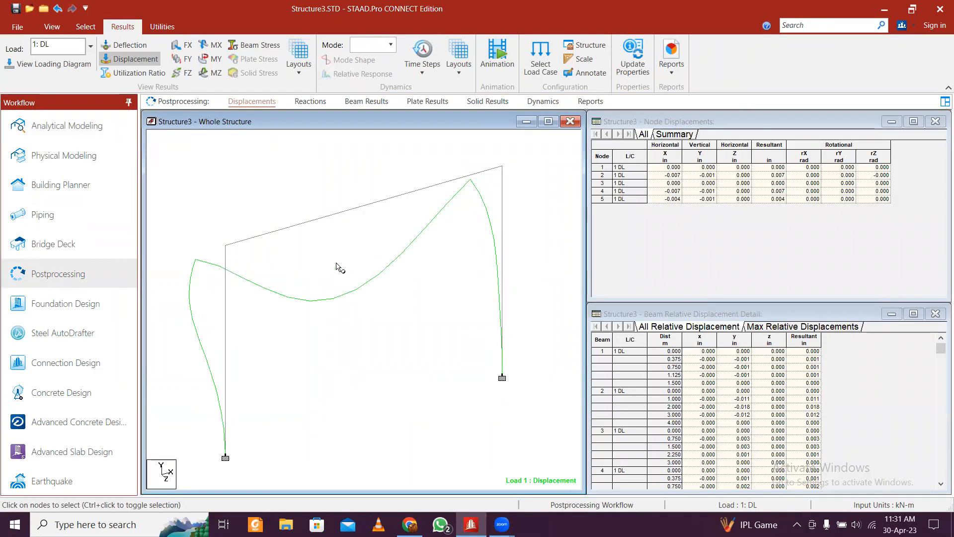
{"action": "left_click", "coordinate": [180, 59]}
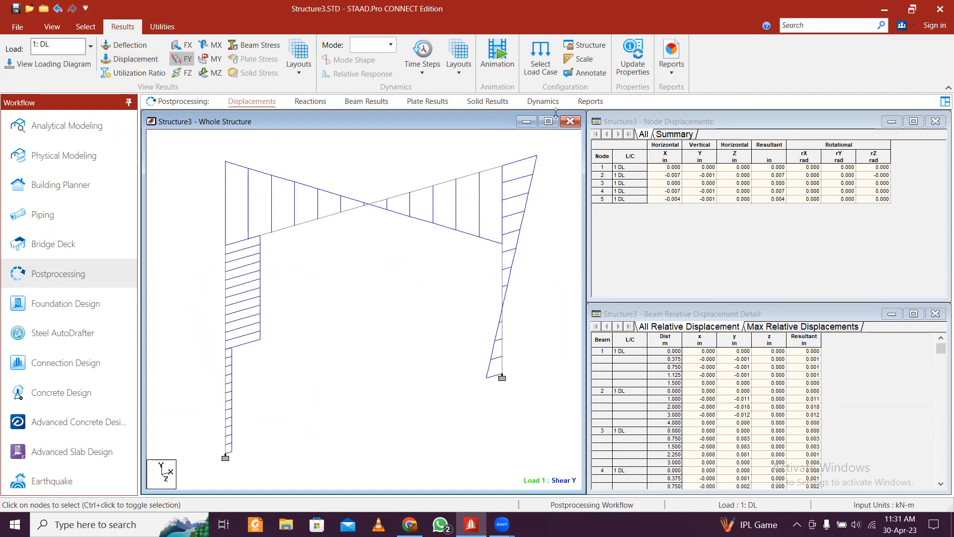
Step: Annotate the shear diagram with the end, maximum and mid-point shear values for all beams
{"action": "left_click", "coordinate": [591, 73]}
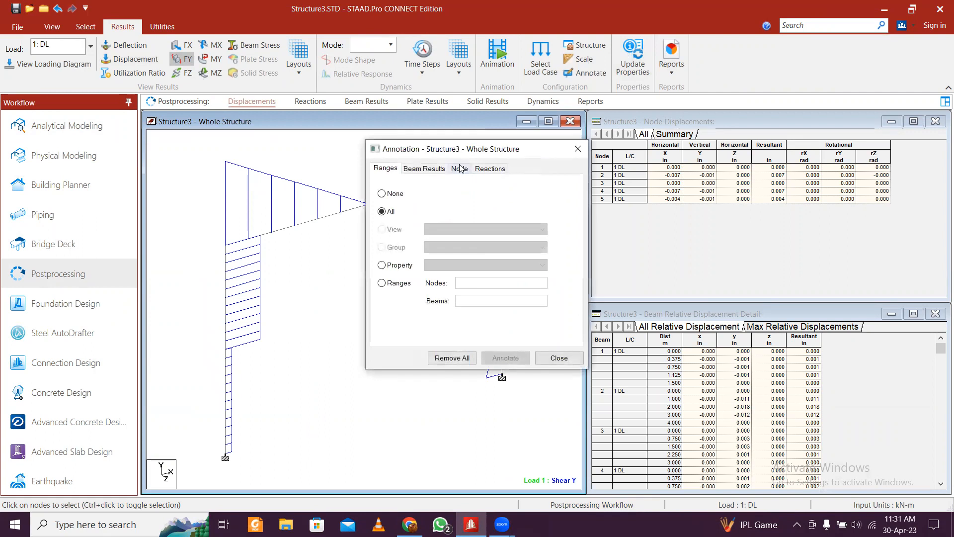
{"action": "left_click", "coordinate": [424, 168]}
{"action": "left_click", "coordinate": [403, 230]}
{"action": "left_click", "coordinate": [441, 230]}
{"action": "left_click", "coordinate": [490, 230]}
{"action": "left_click", "coordinate": [515, 360]}
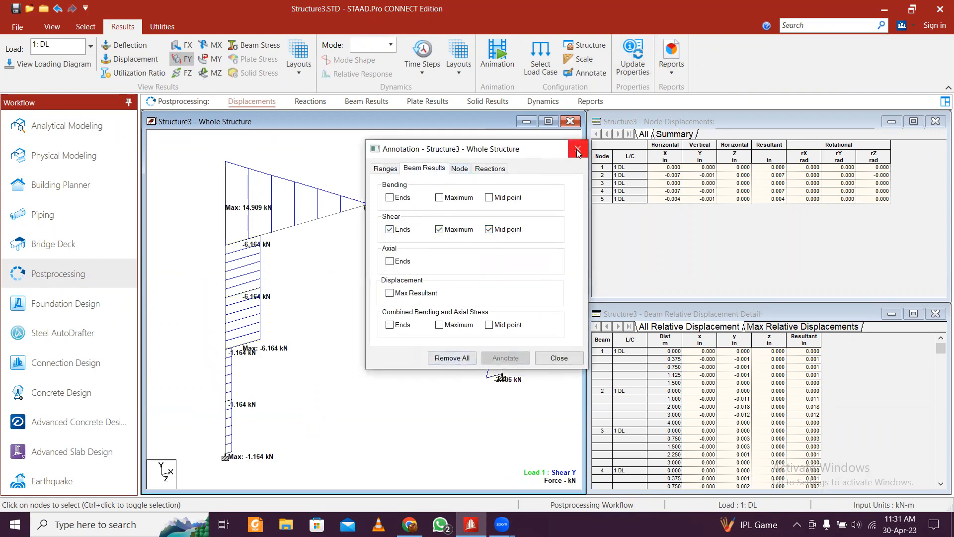
{"action": "left_click", "coordinate": [577, 149]}
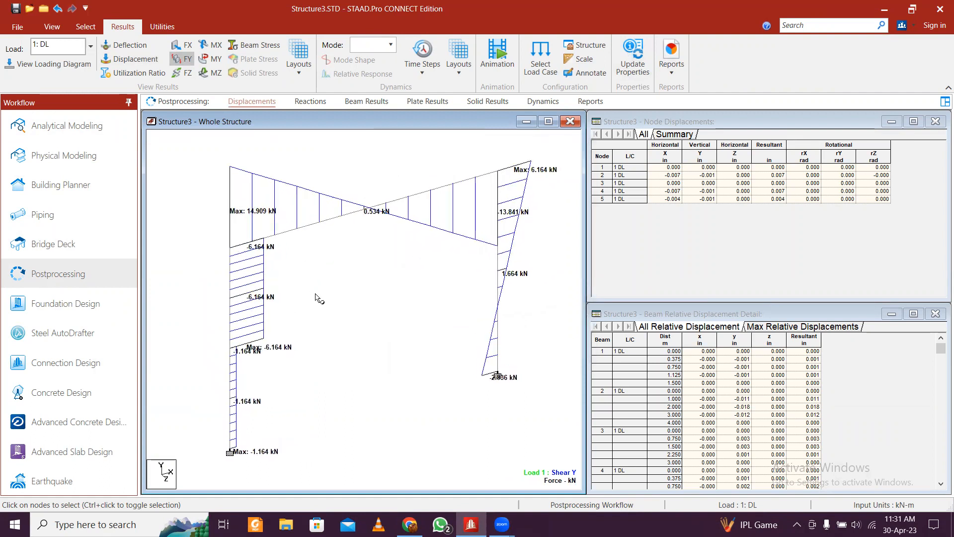
Step: Display the frame's MZ bending moment diagram for load case 1: DL
{"action": "left_click", "coordinate": [211, 73]}
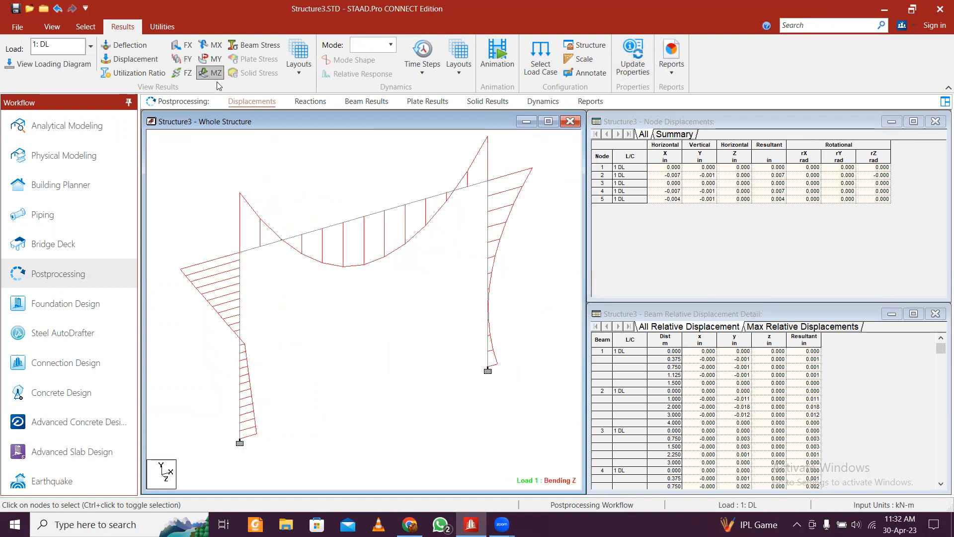